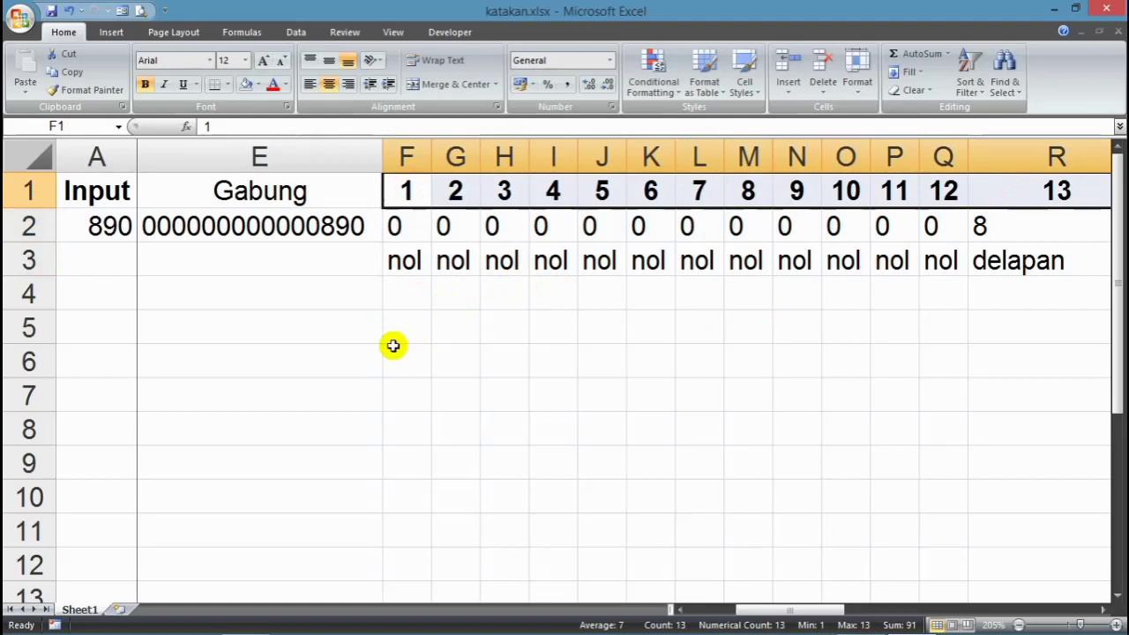
click(393, 346)
click(416, 258)
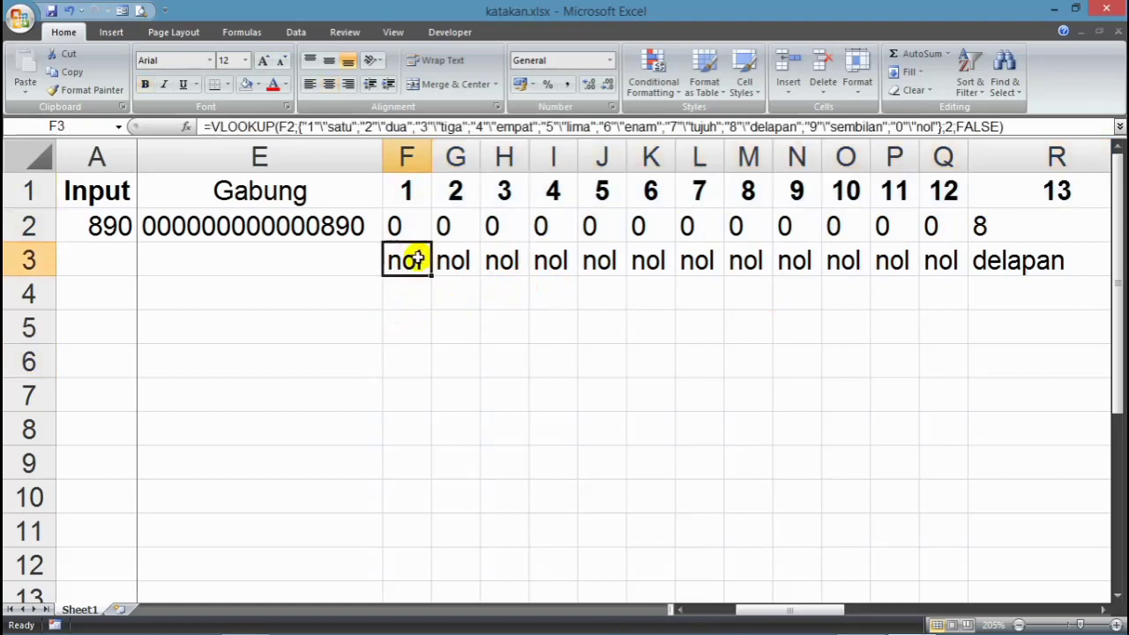
click(101, 224)
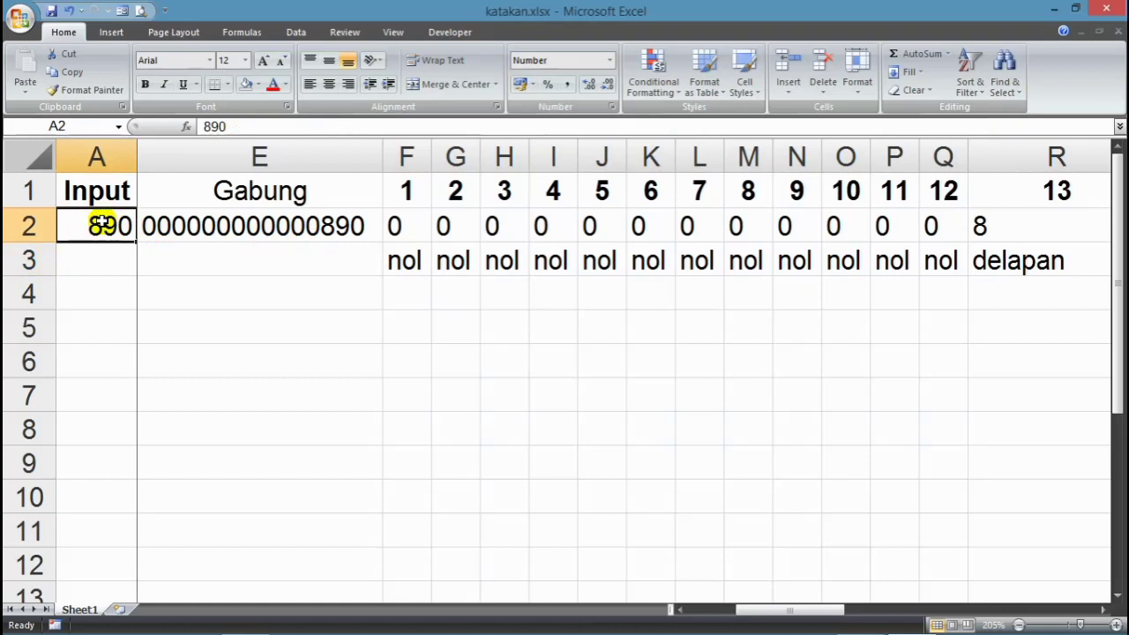
text(981)
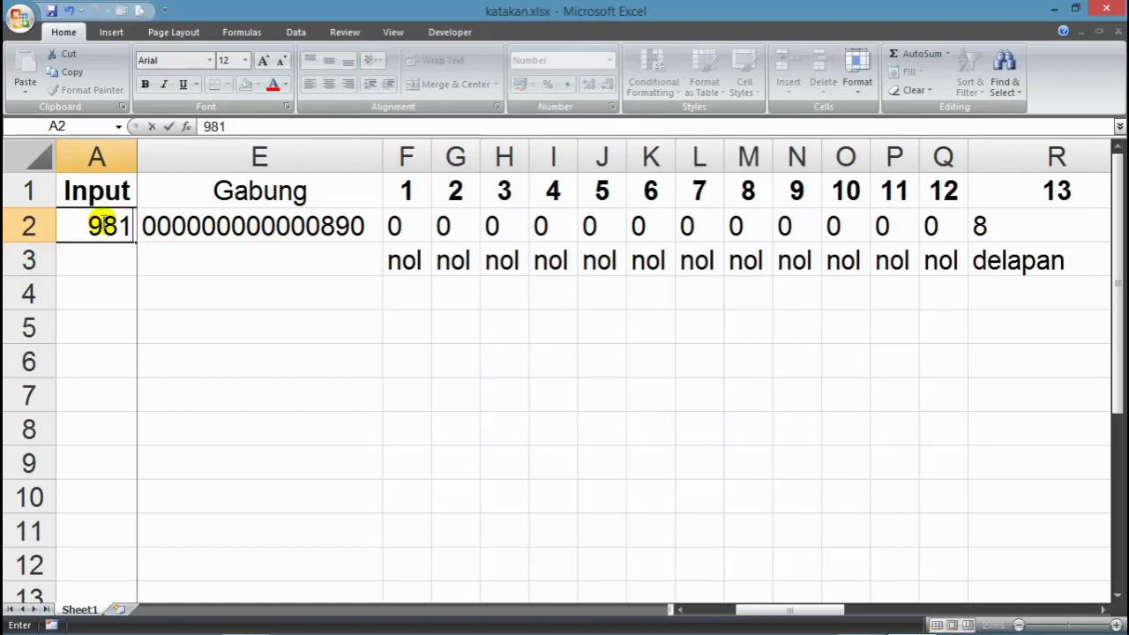
text(87678)
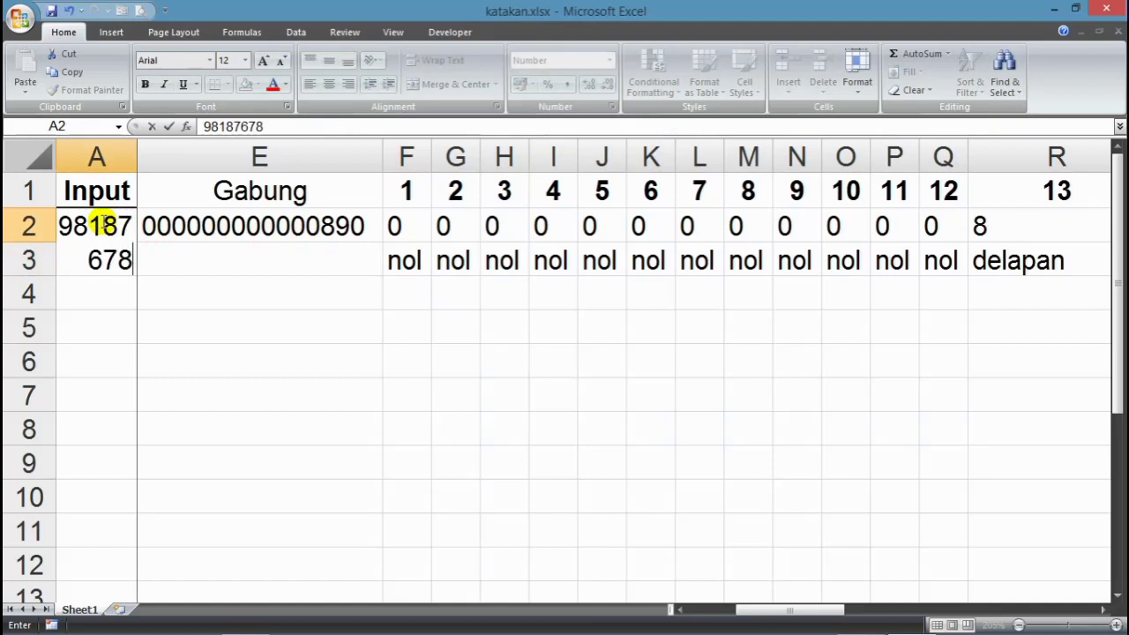
text(0987)
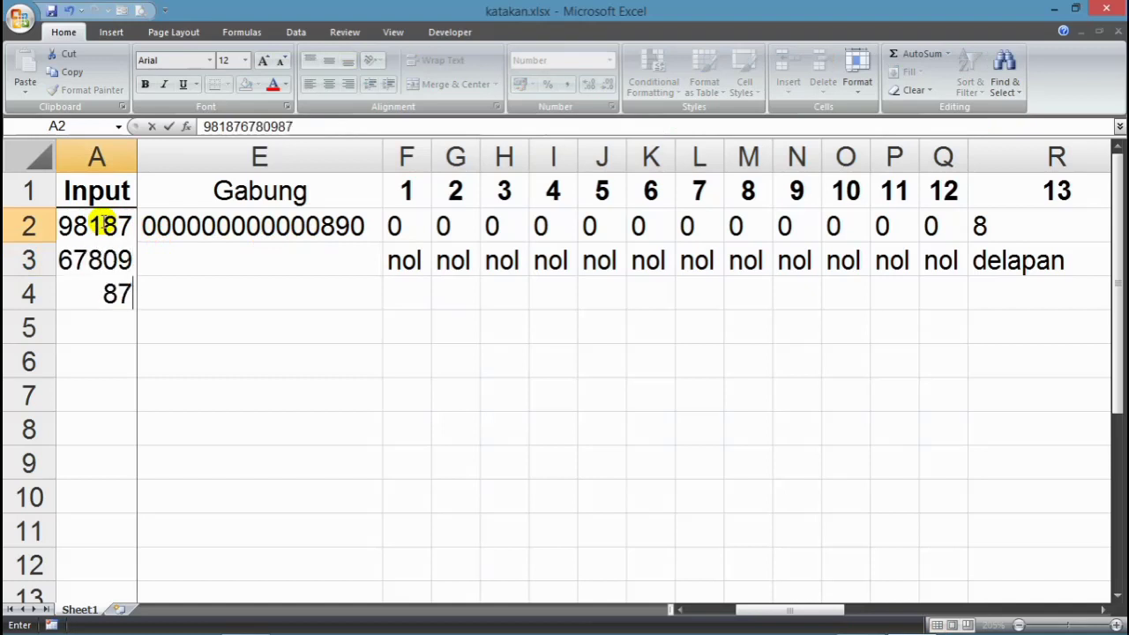
text(98)
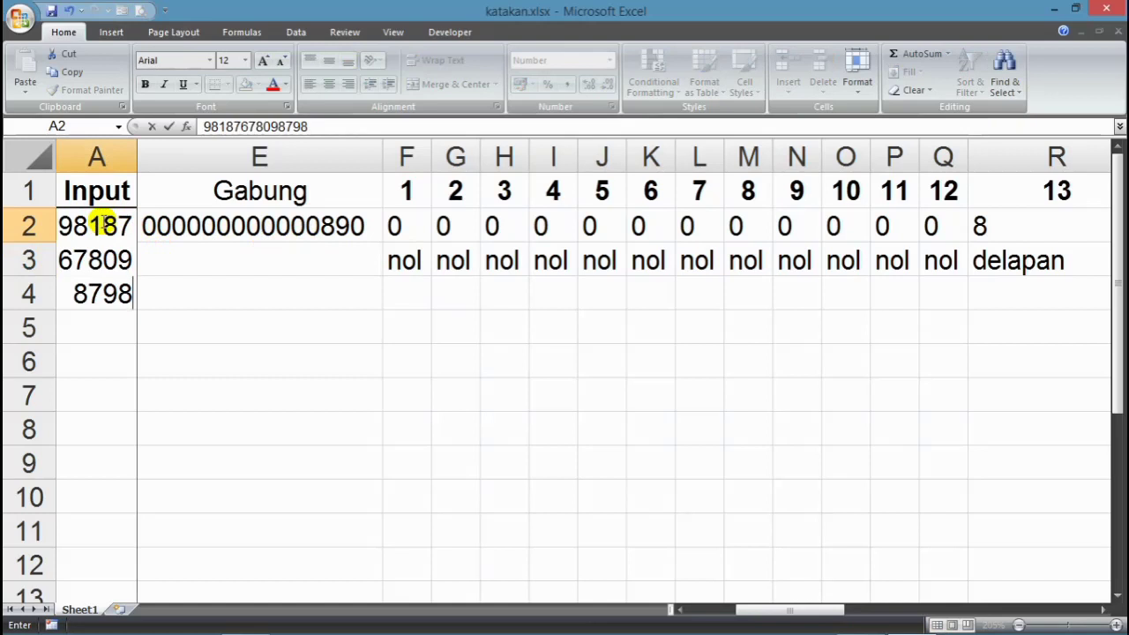
text(2)
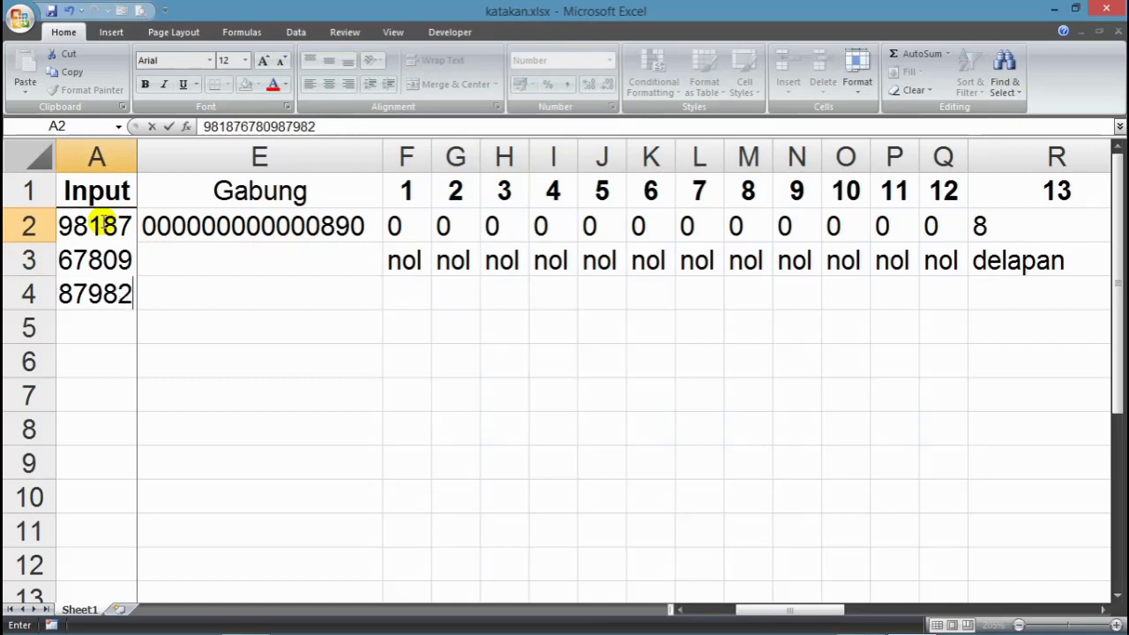
key(Return)
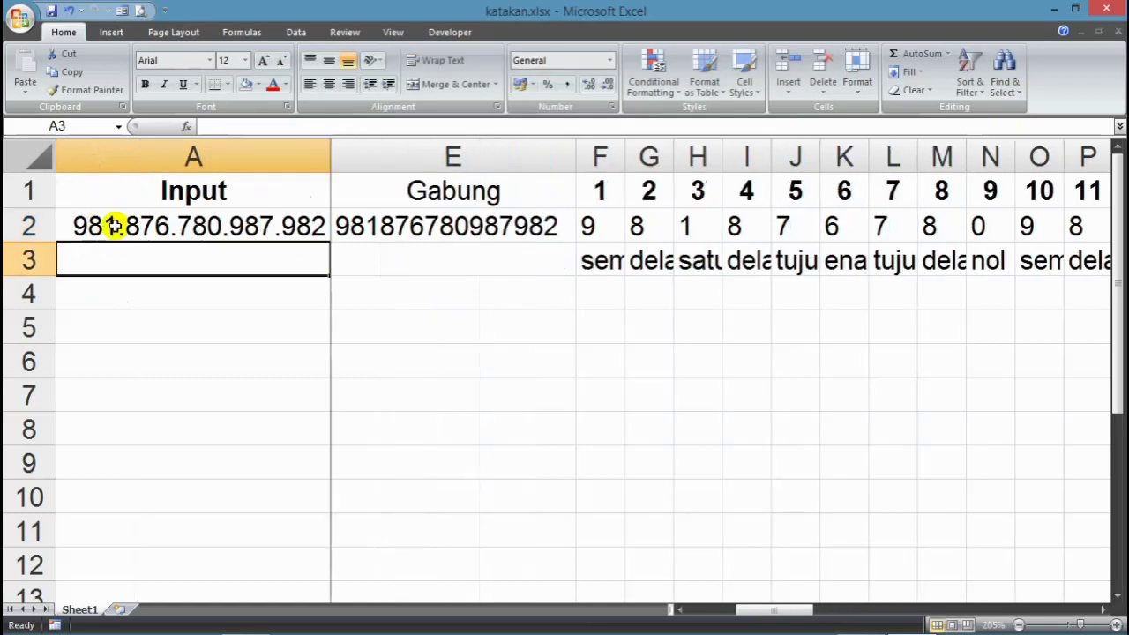
- Auto-fit the width of all columns in the sheet so the digit words fit
click(49, 164)
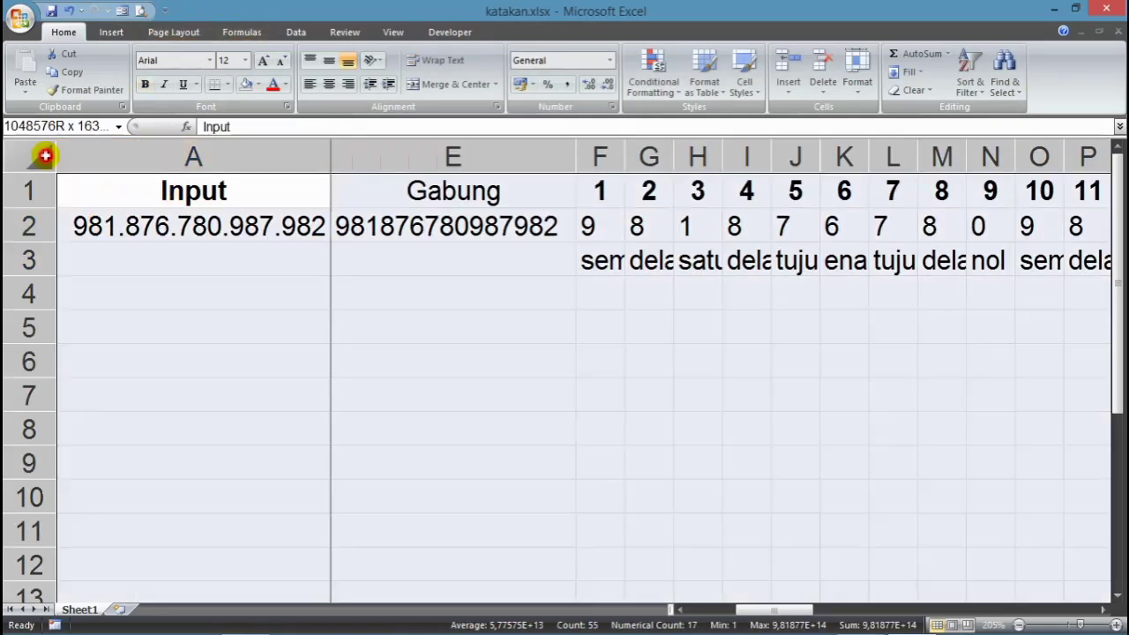
double_click(330, 154)
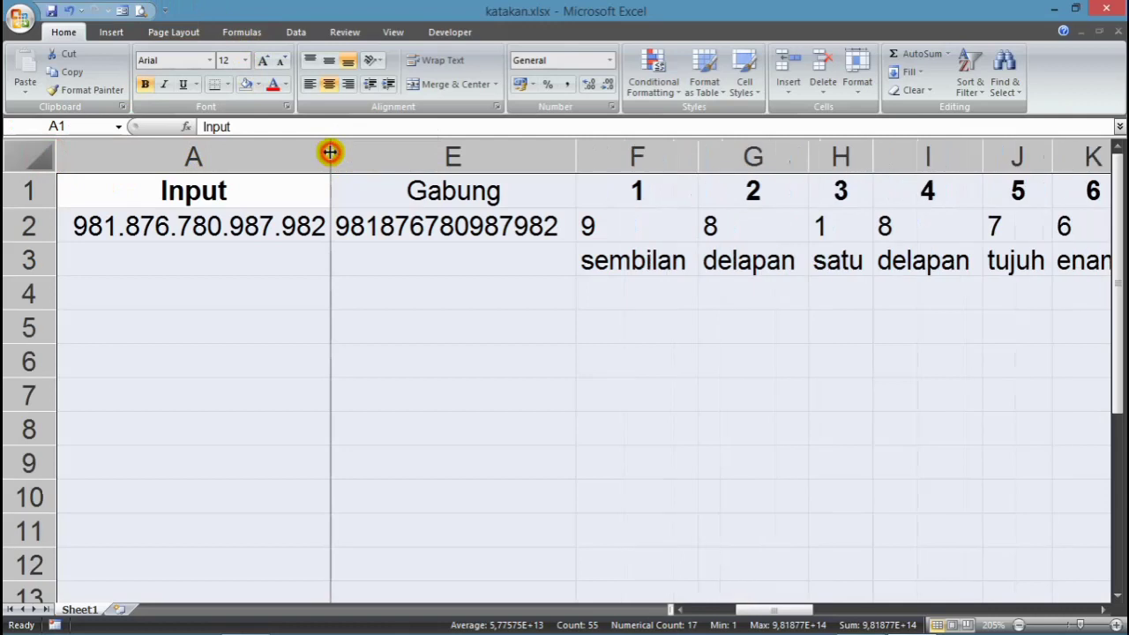
click(595, 296)
drag(797, 609, 819, 609)
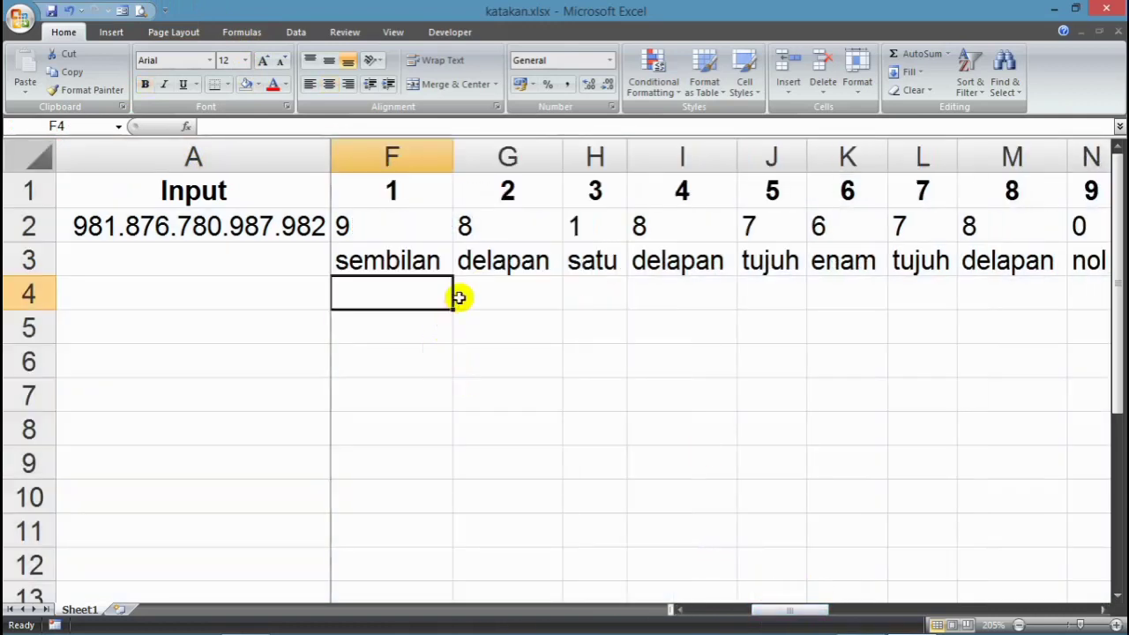
- Examine the digit-to-word formulas in row 3, the position headers 4 to 6 and the input number in A2
click(396, 260)
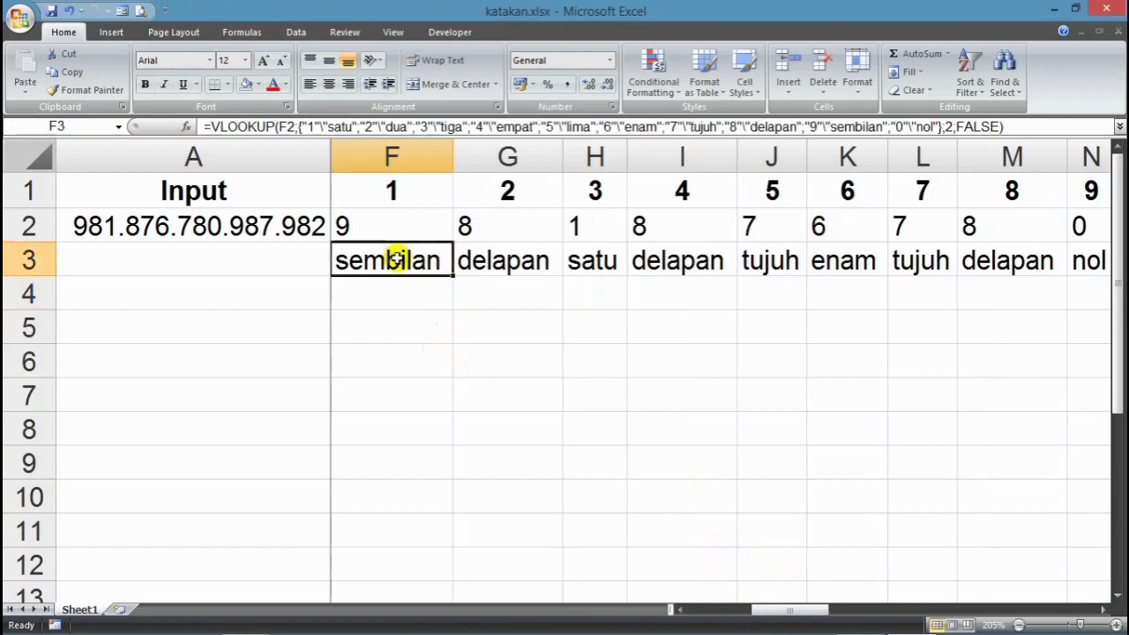
click(697, 264)
drag(552, 199, 609, 199)
drag(682, 194, 843, 194)
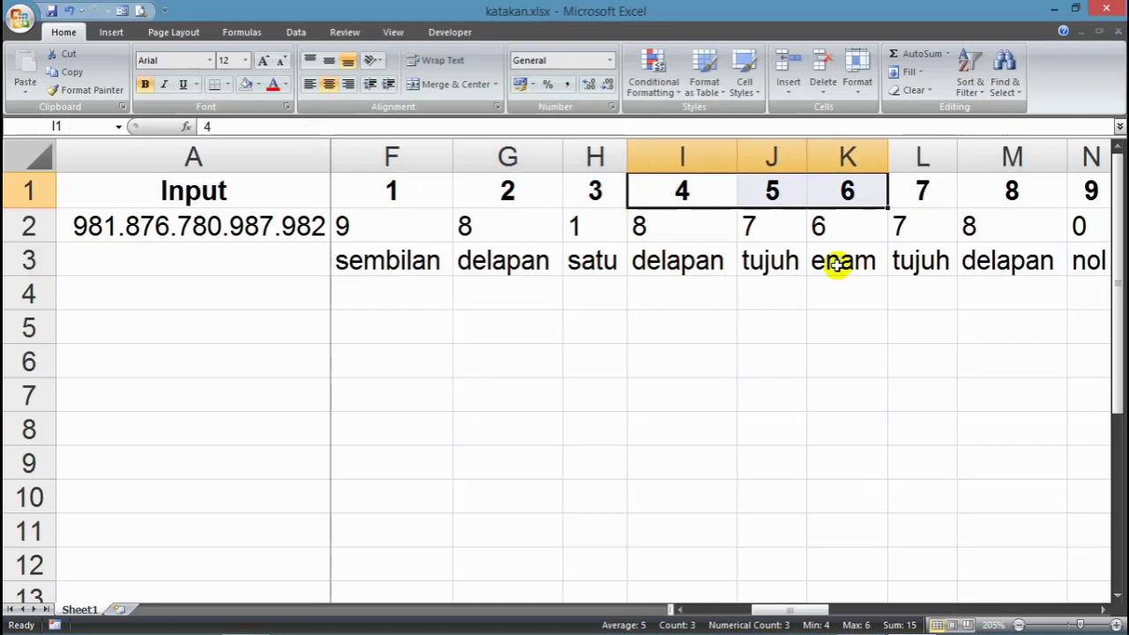
click(384, 262)
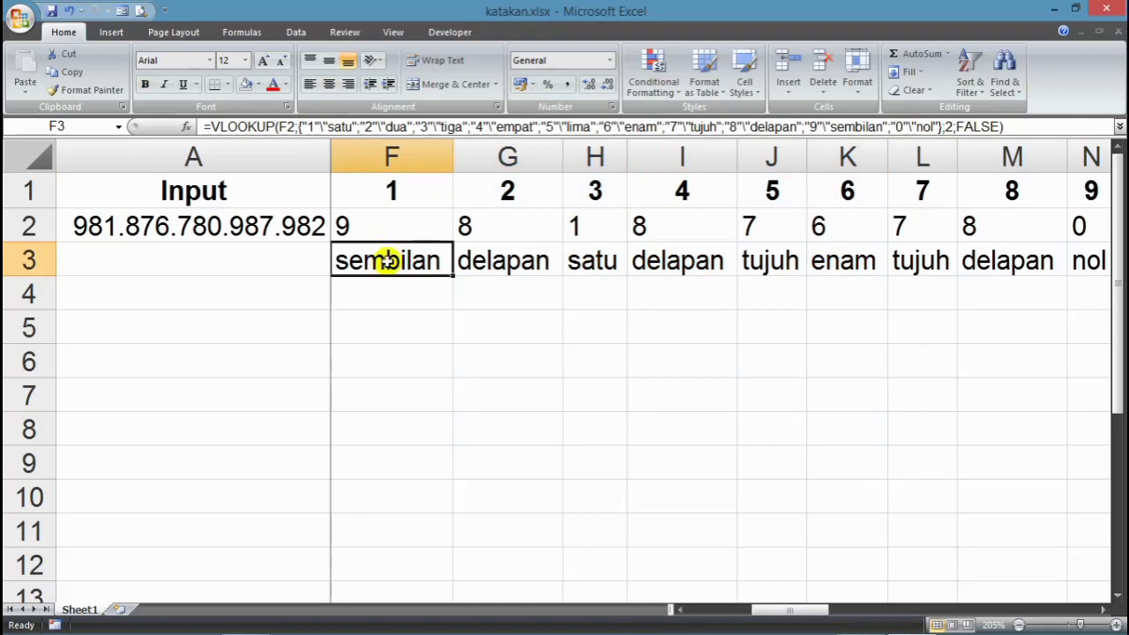
click(69, 224)
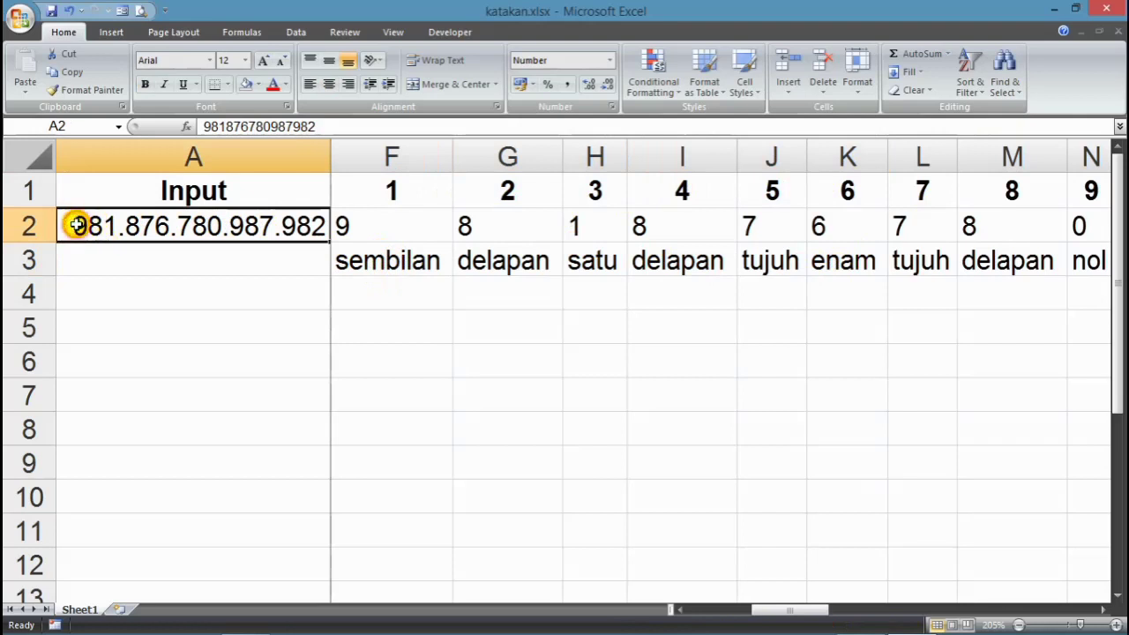
double_click(77, 224)
key(Escape)
scroll(95, 233, up, 19)
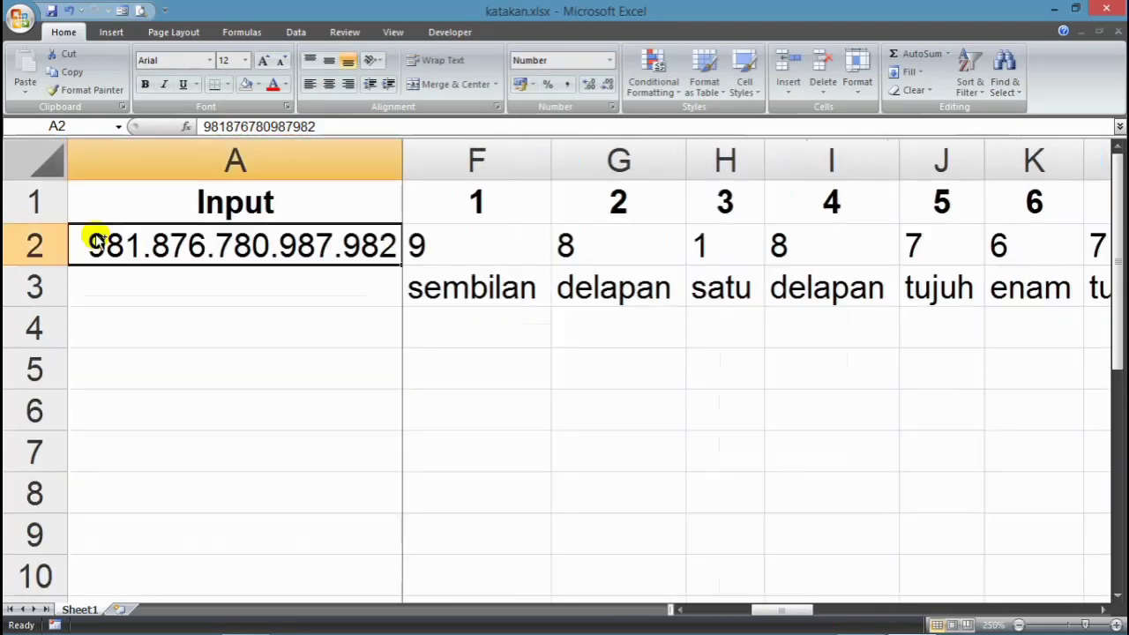
scroll(91, 235, up, 1)
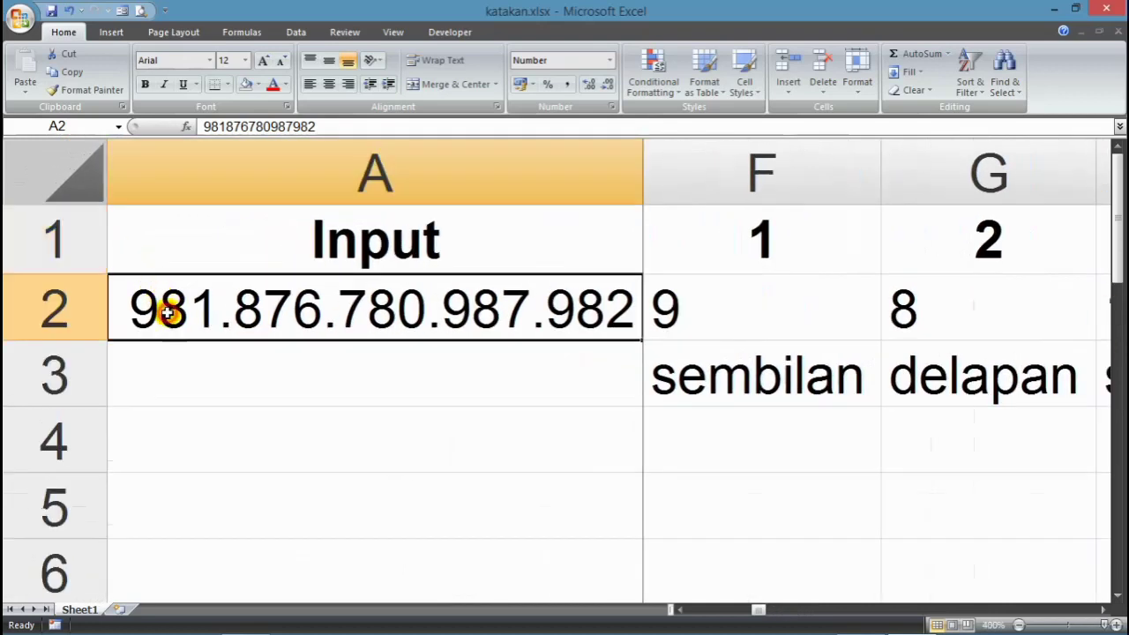
double_click(163, 306)
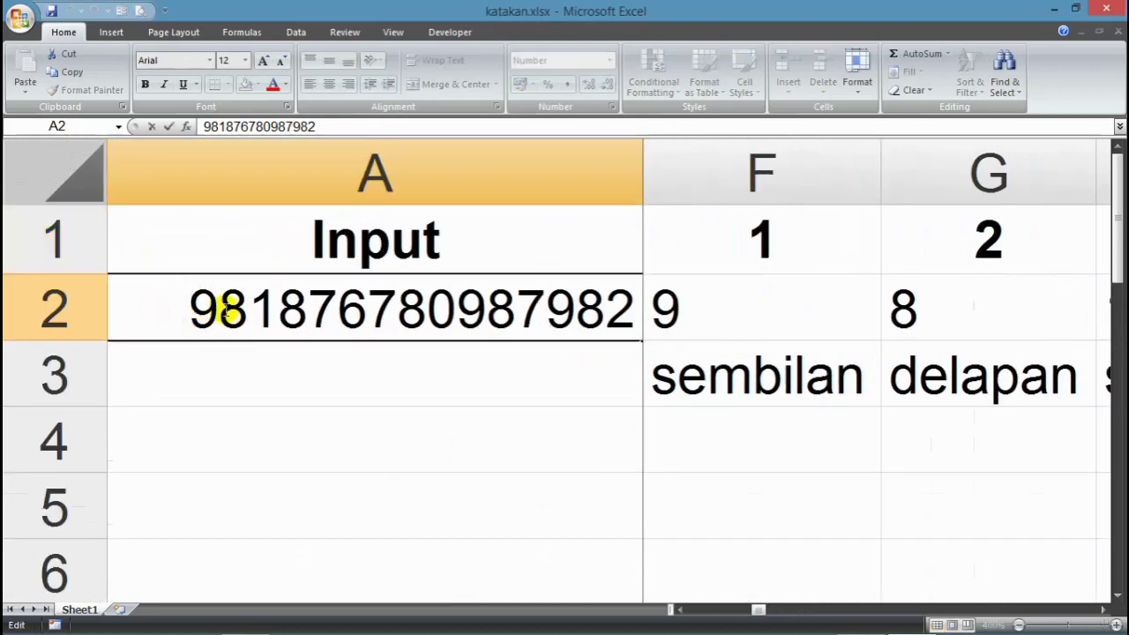
drag(222, 307, 181, 307)
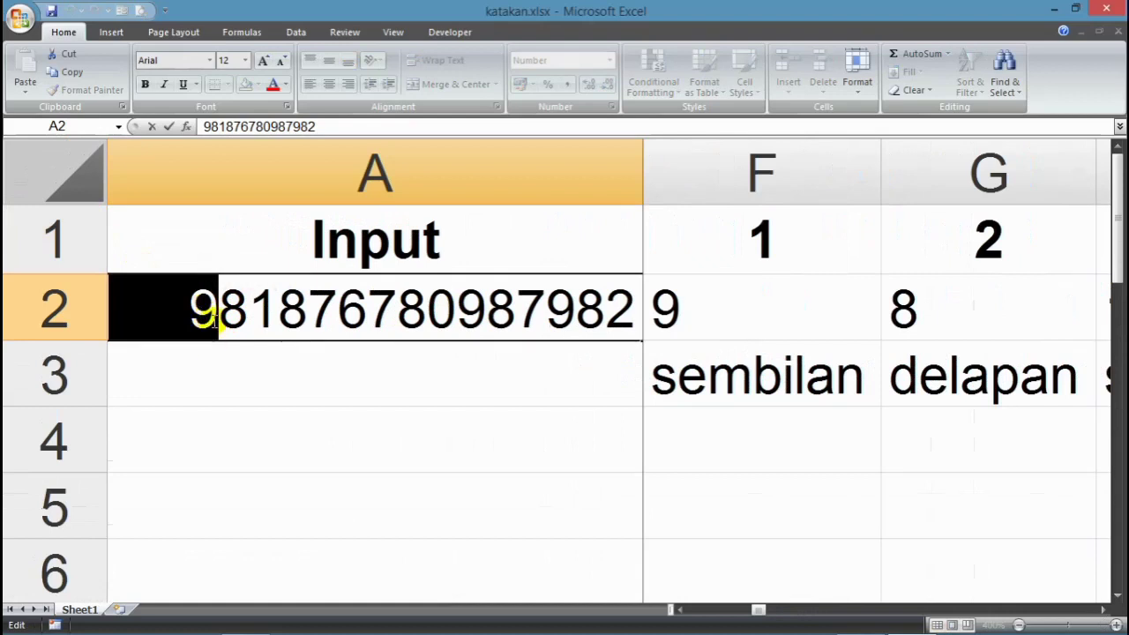
key(BackSpace)
key(Return)
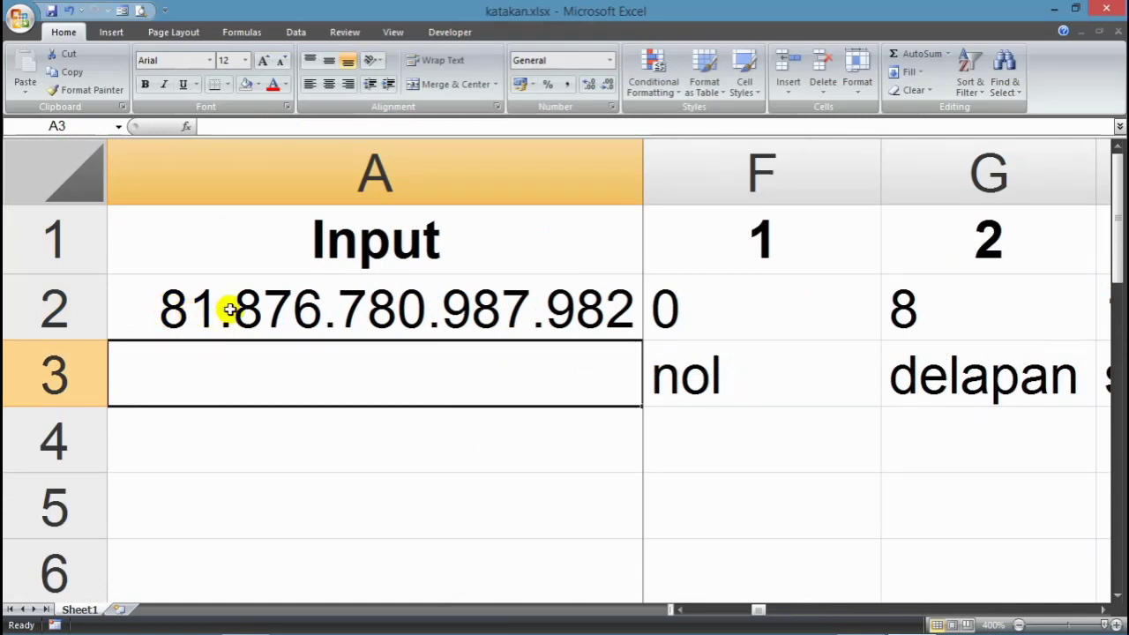
double_click(157, 305)
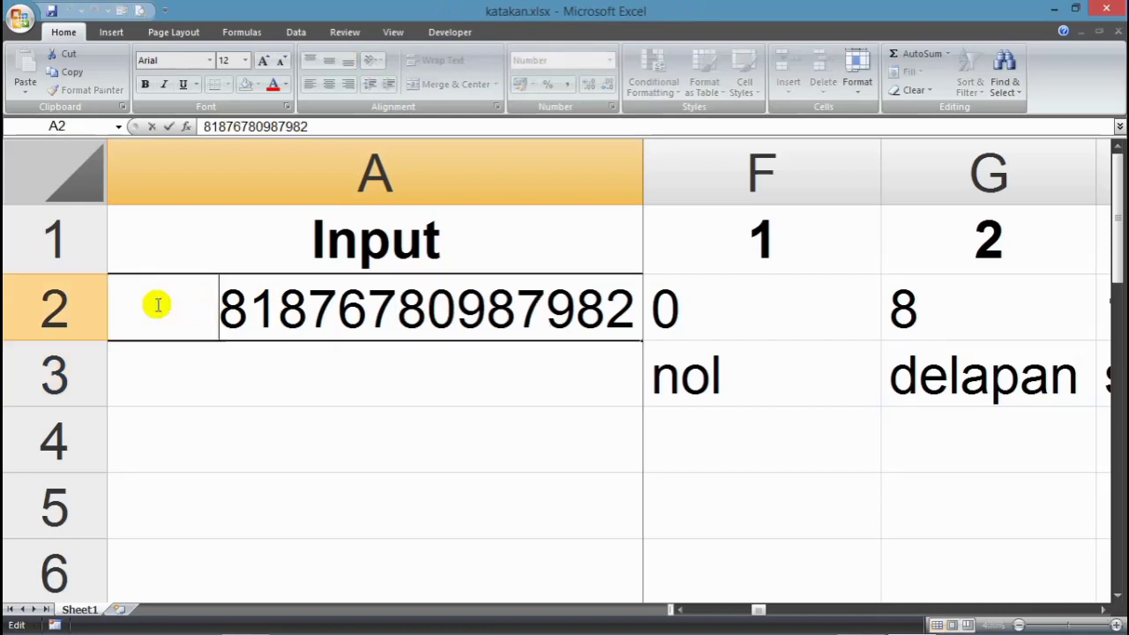
text(1)
key(Return)
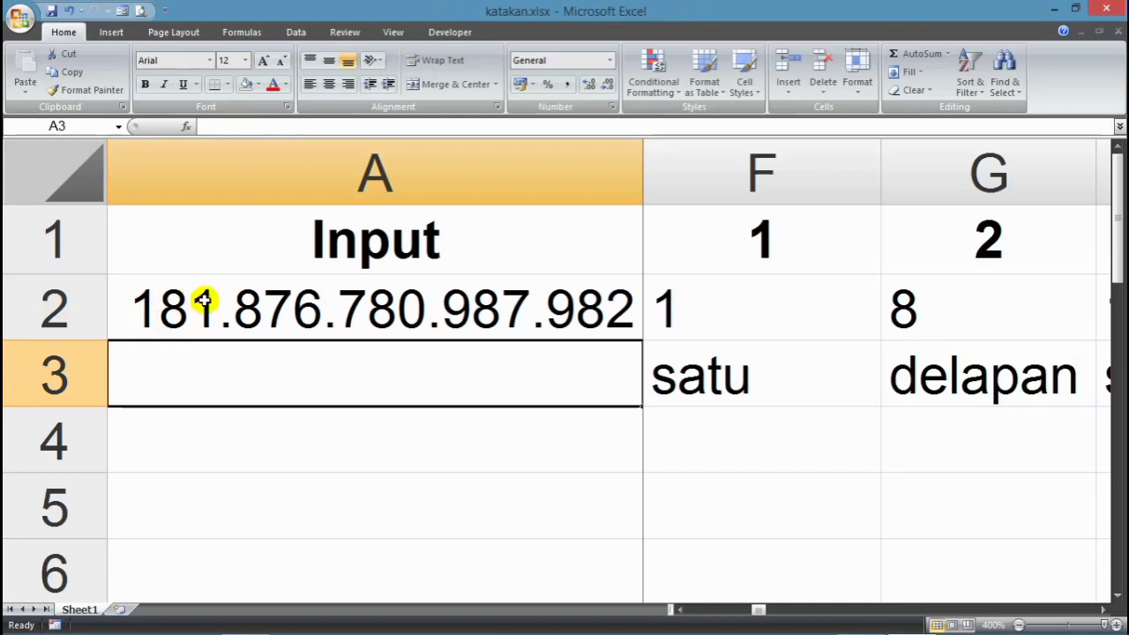
double_click(152, 300)
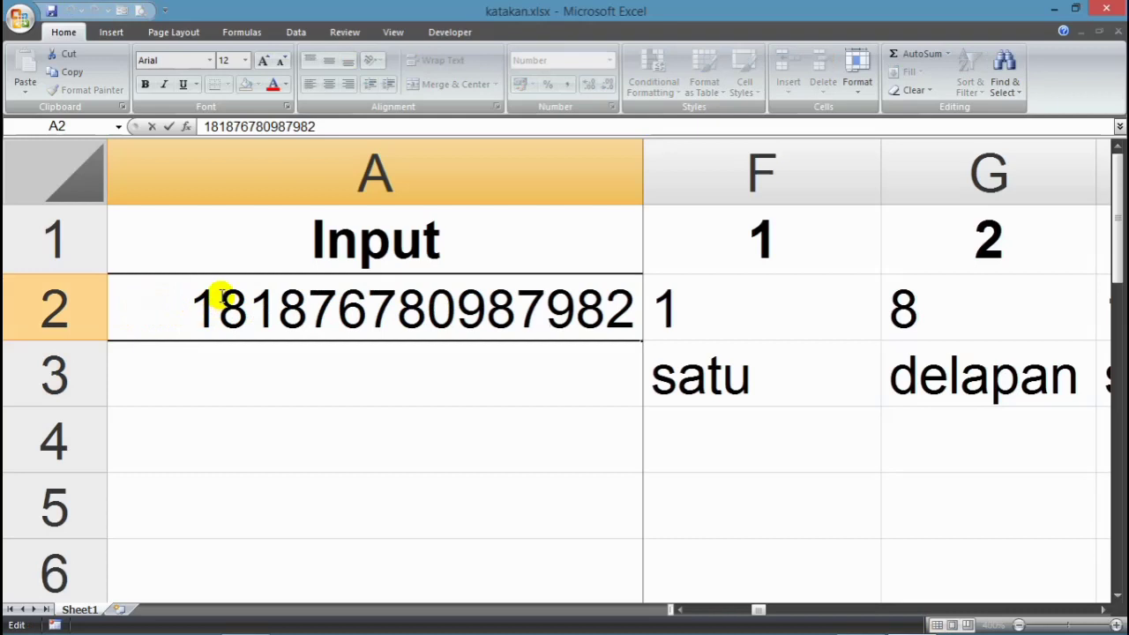
drag(214, 299, 201, 300)
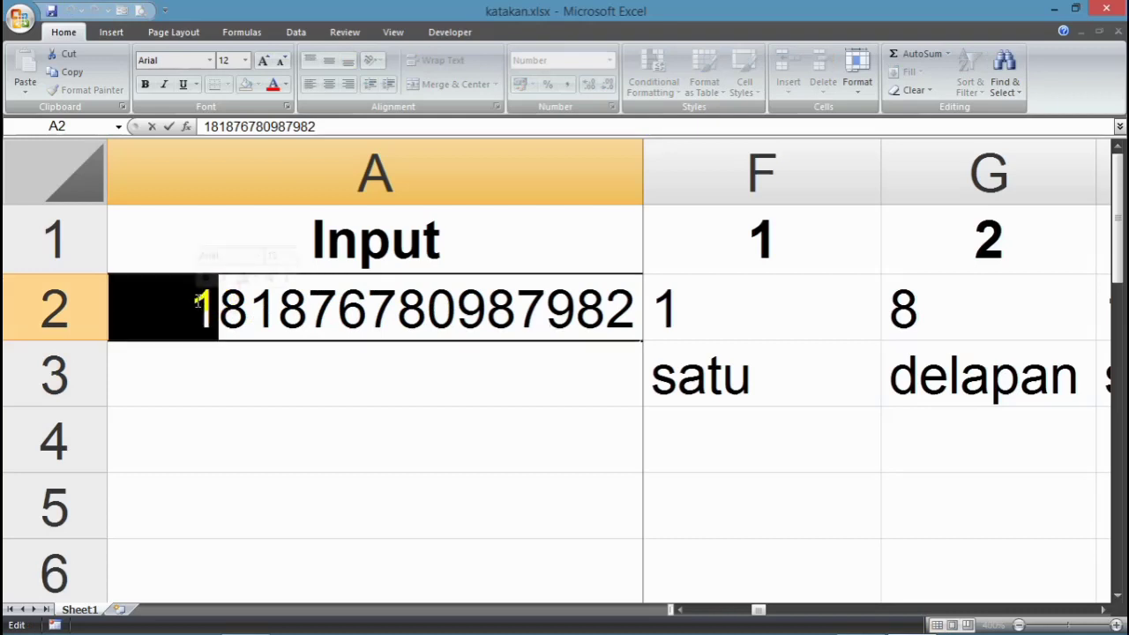
text(2)
drag(222, 313, 196, 313)
text(3)
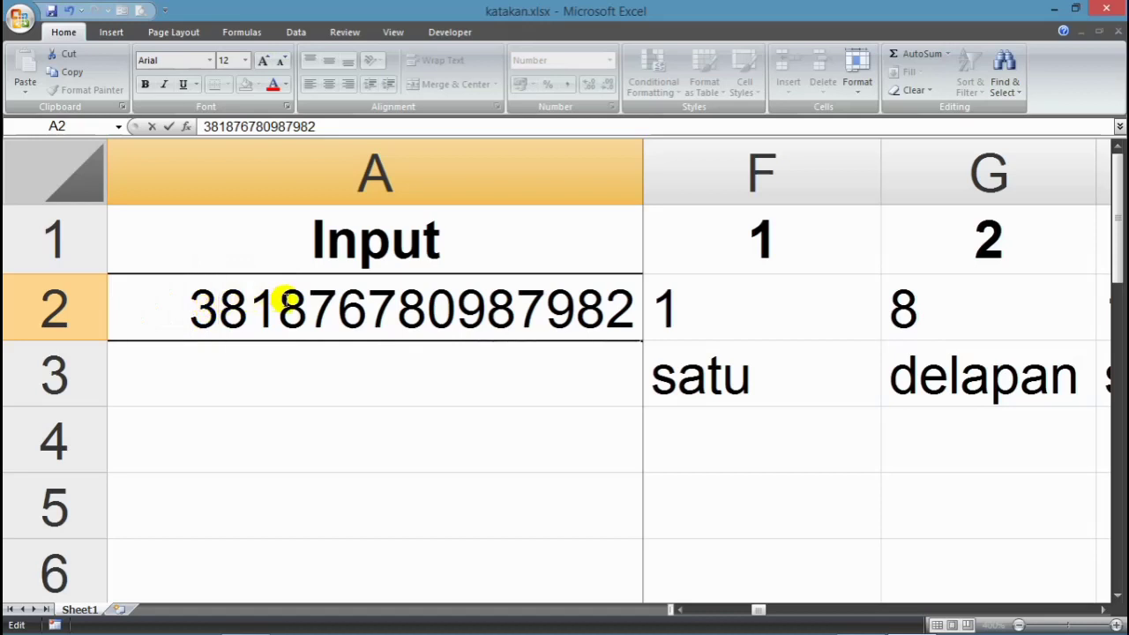
drag(182, 306, 178, 306)
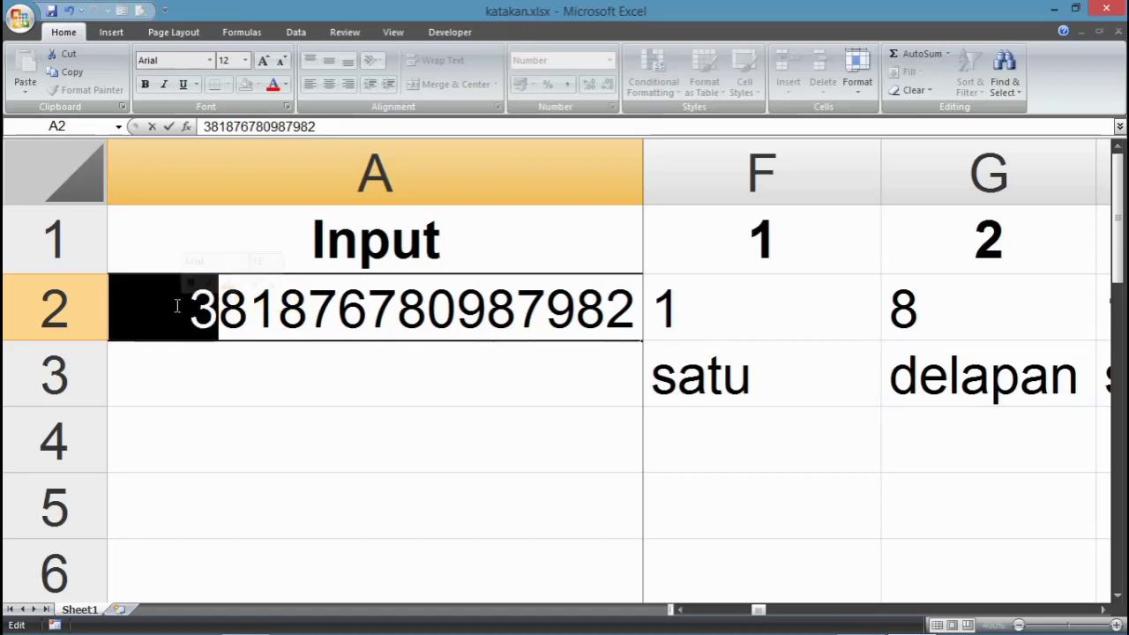
text(4)
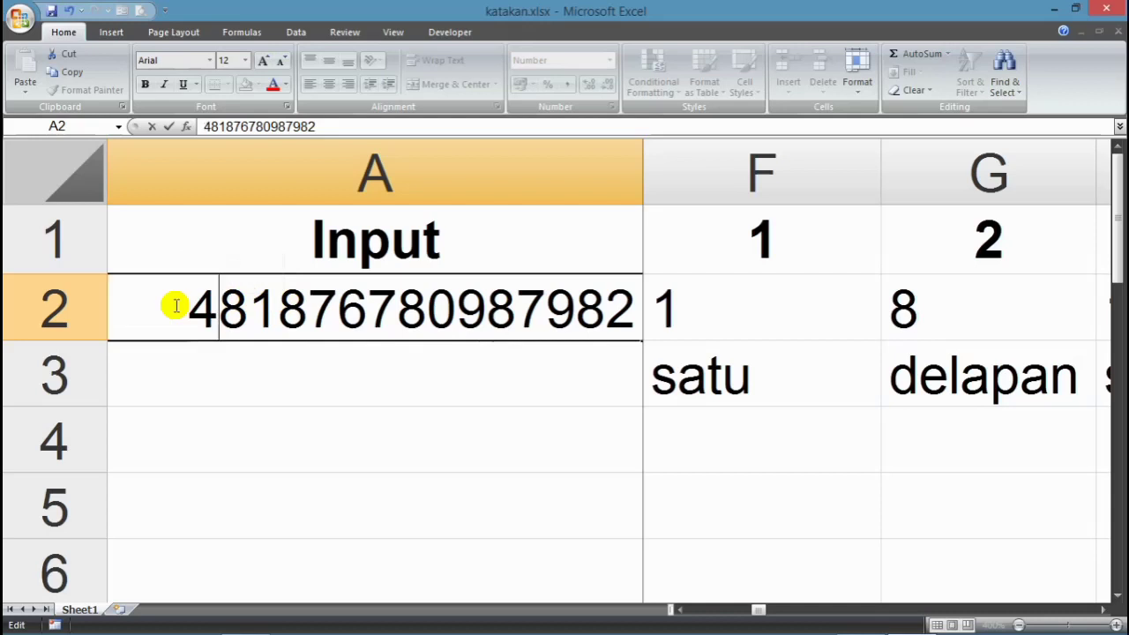
key(Return)
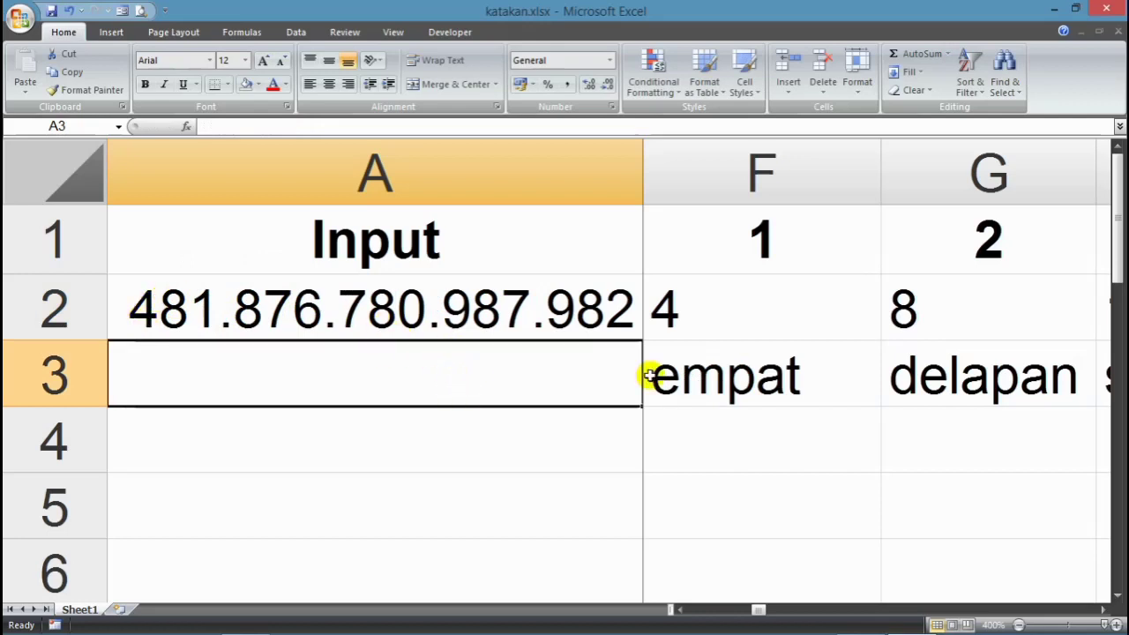
- Fill the position headers 1 to 3 in F1:H1 with yellow
ctrl+scroll(650, 376, down, 7)
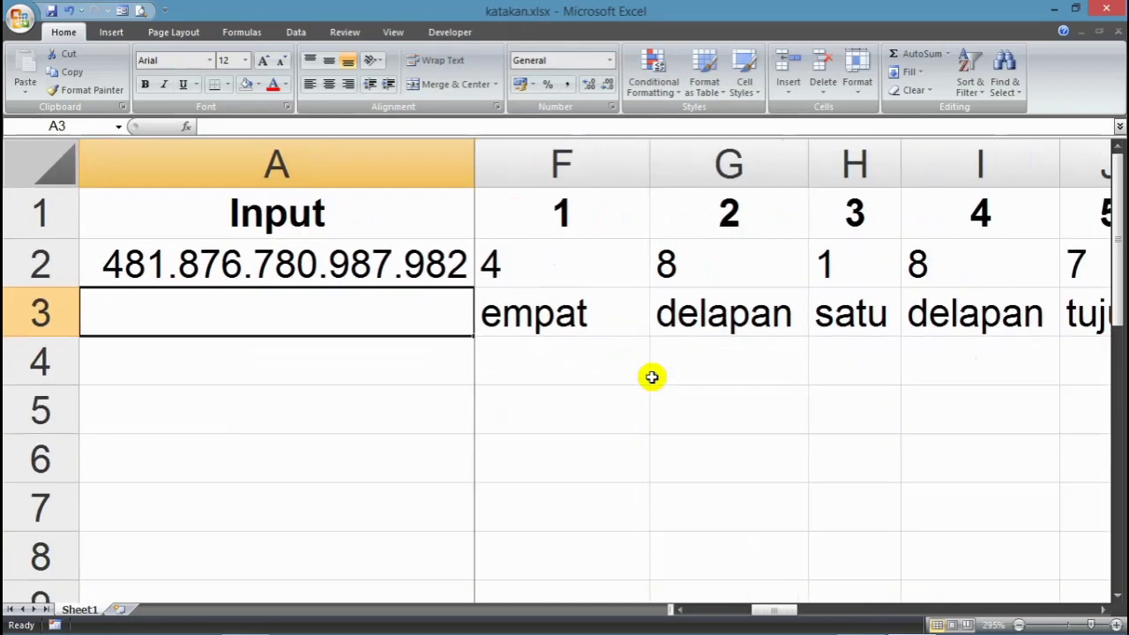
ctrl+scroll(651, 377, down, 6)
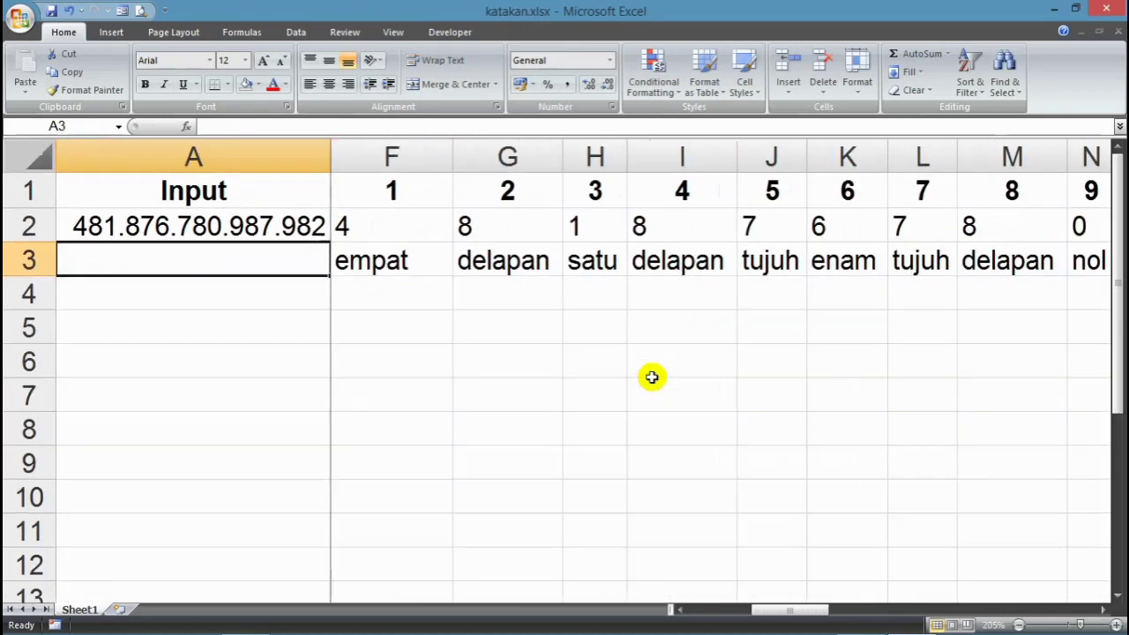
ctrl+scroll(651, 377, down, 1)
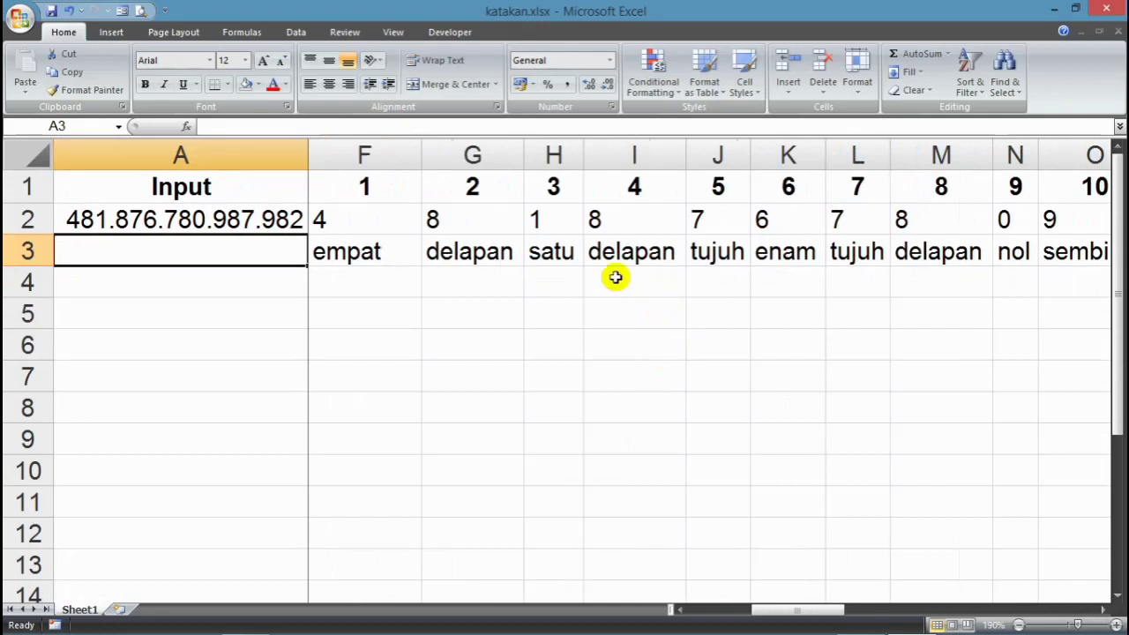
drag(353, 185, 545, 184)
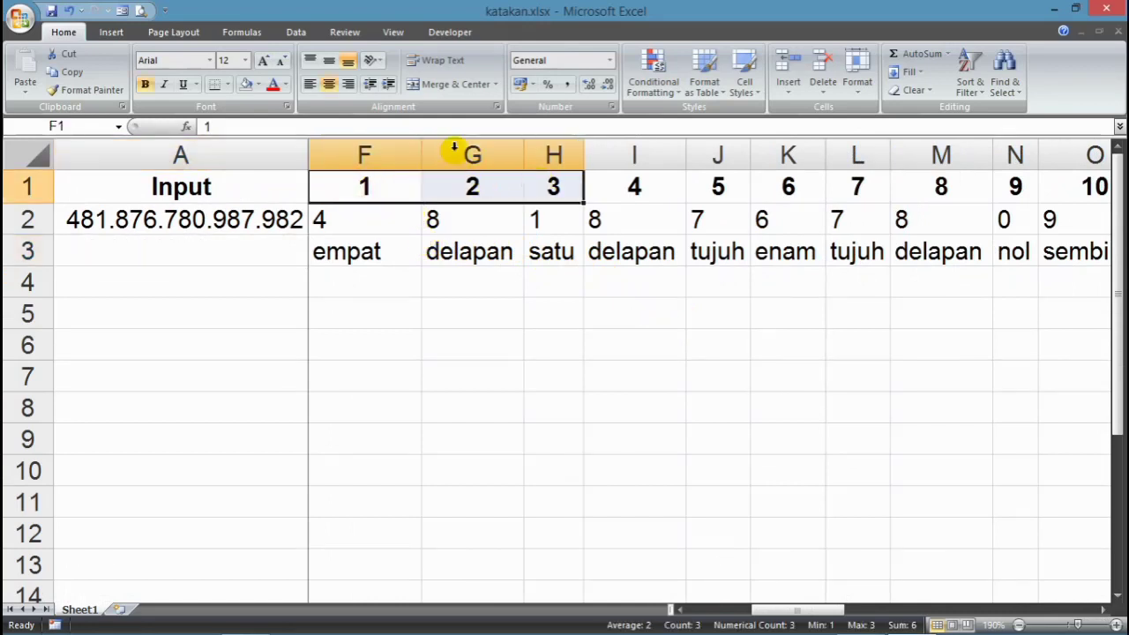
click(258, 84)
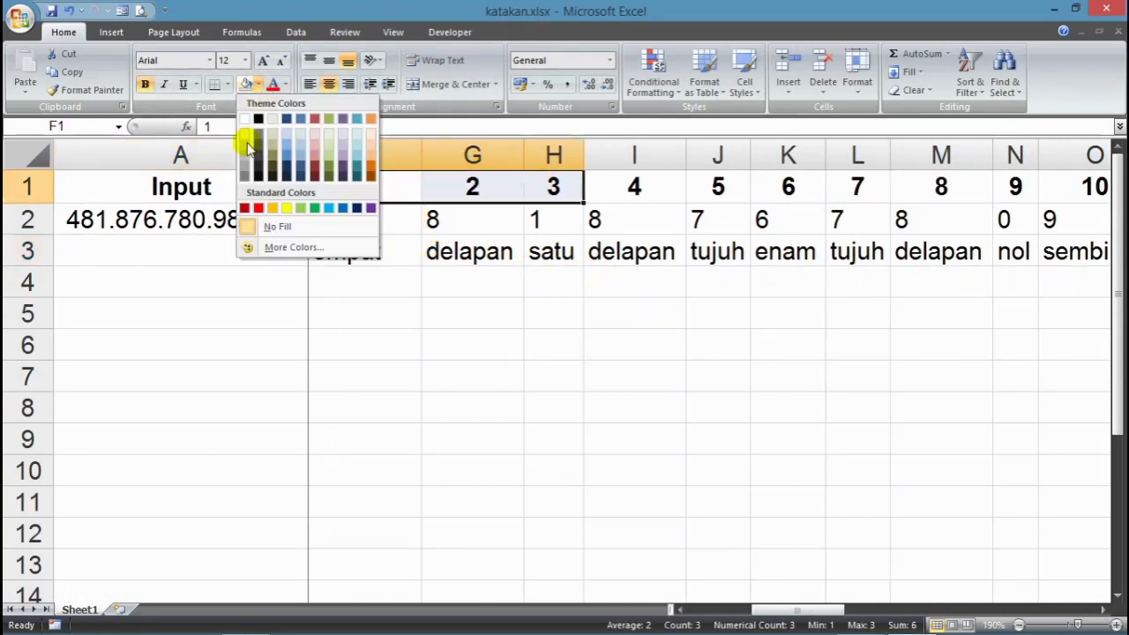
click(287, 207)
- Fill the position headers 4 to 6 in I1:K1 with a medium blue theme color
click(637, 187)
drag(637, 187, 764, 185)
click(259, 84)
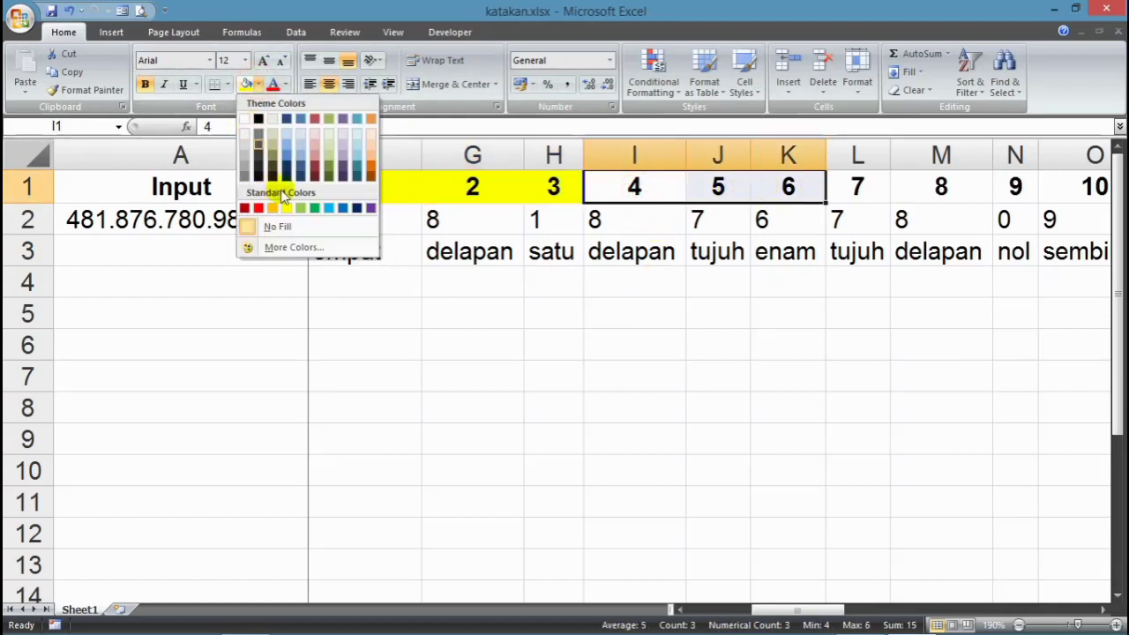
click(289, 163)
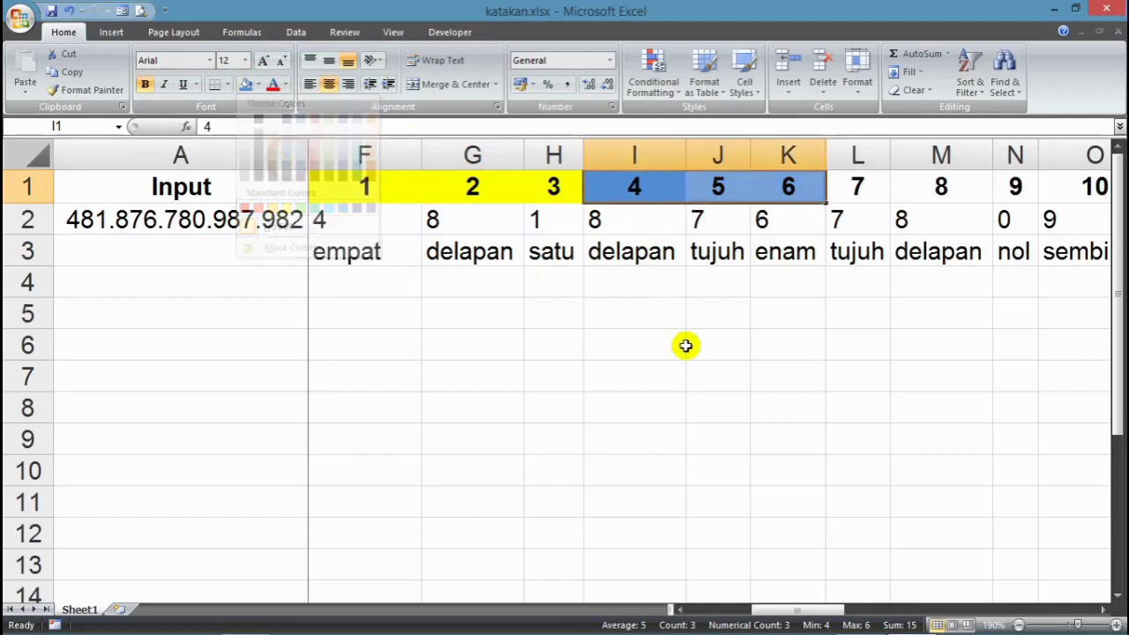
- Copy the yellow and blue formatting of headers 1 to 6 in F1:K1 onto headers 7 to 12 in L1:Q1
click(684, 344)
drag(357, 190, 791, 184)
click(85, 90)
click(876, 188)
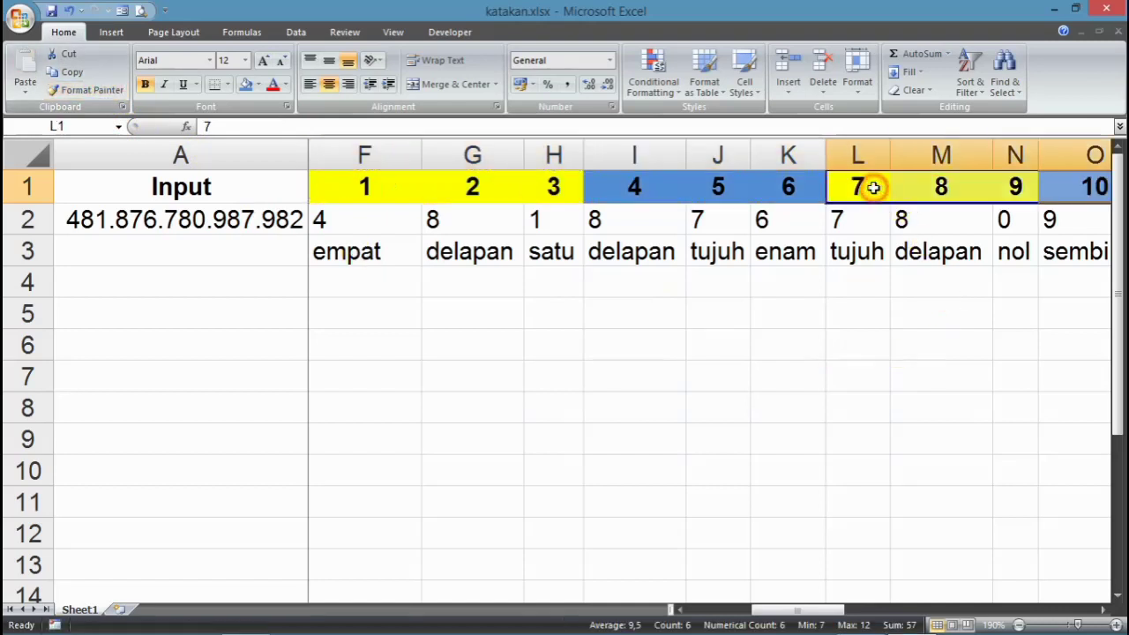
- Copy the yellow formatting of headers 7 to 9 in L1:N1 onto headers 13 to 15 in R1:T1
mouse_move(832, 608)
mouse_down()
mouse_move(884, 607)
mouse_move(798, 520)
mouse_up()
click(734, 379)
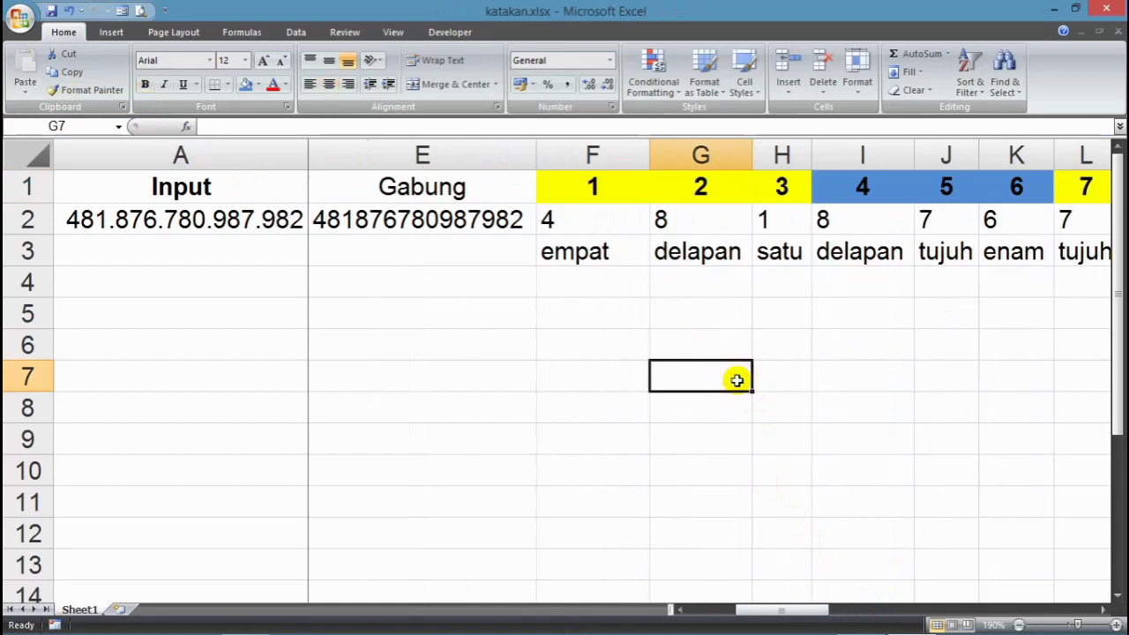
scroll(736, 380, down, 2)
scroll(737, 380, down, 3)
scroll(738, 380, up, 1)
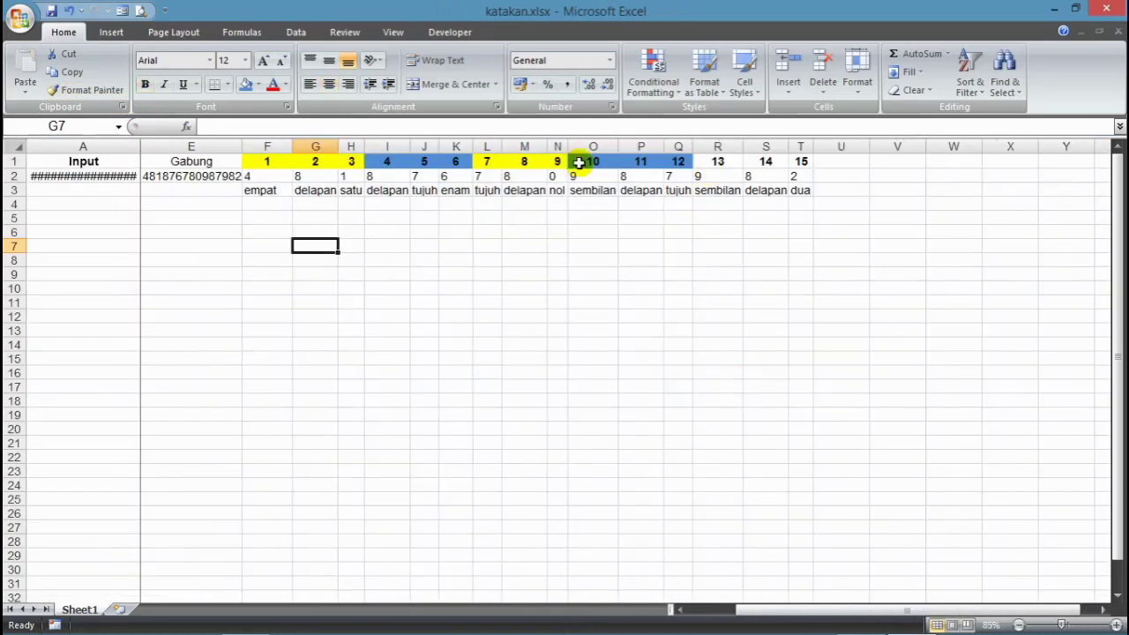
drag(486, 161, 558, 161)
click(92, 90)
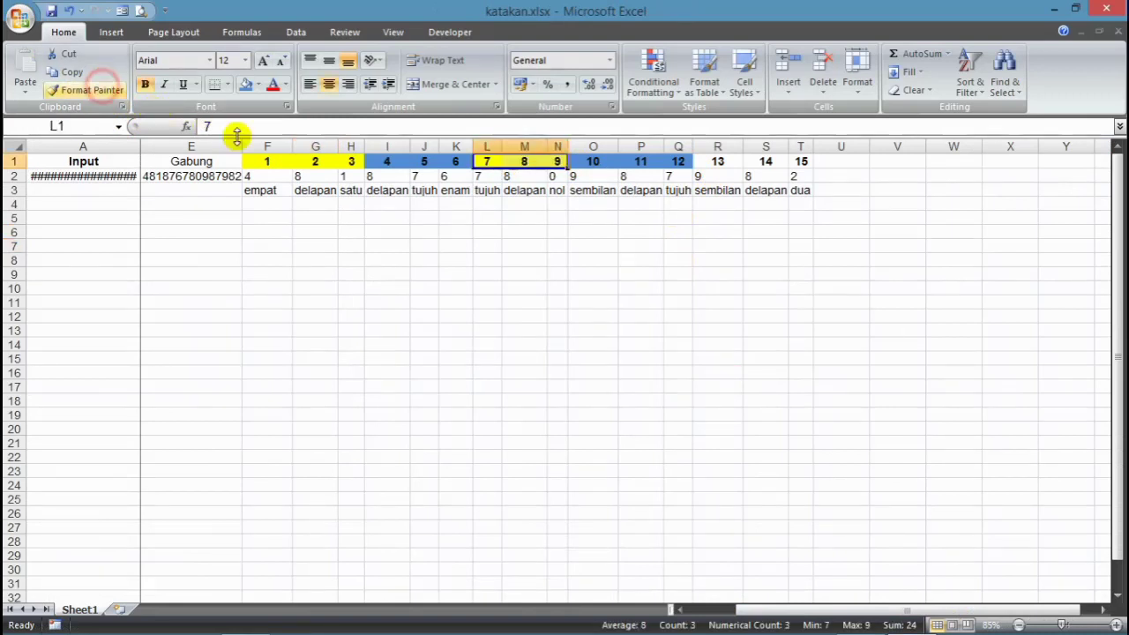
drag(718, 162, 801, 161)
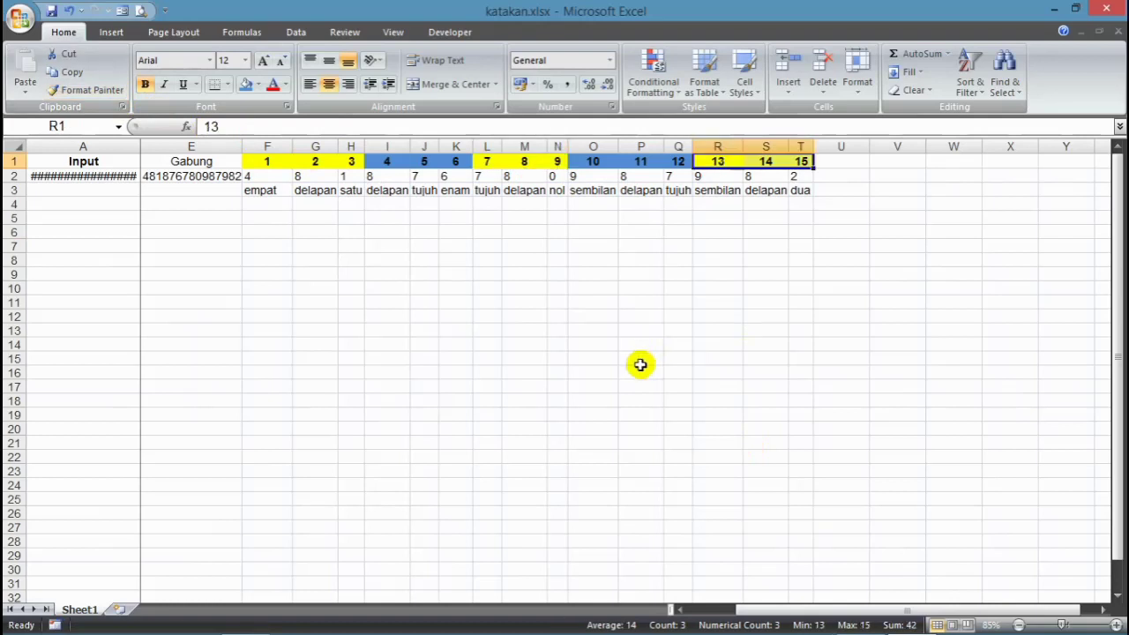
- Insert the IF function from the Logical category into F4, below the word for the first digit
scroll(641, 365, up, 2)
scroll(640, 364, up, 2)
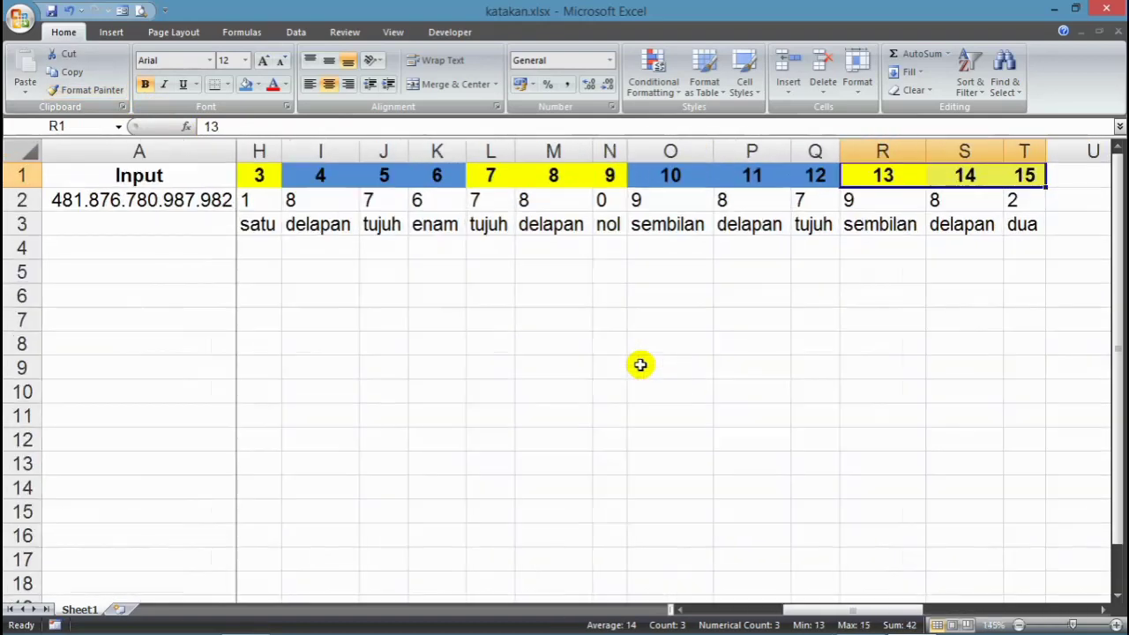
drag(895, 609, 826, 610)
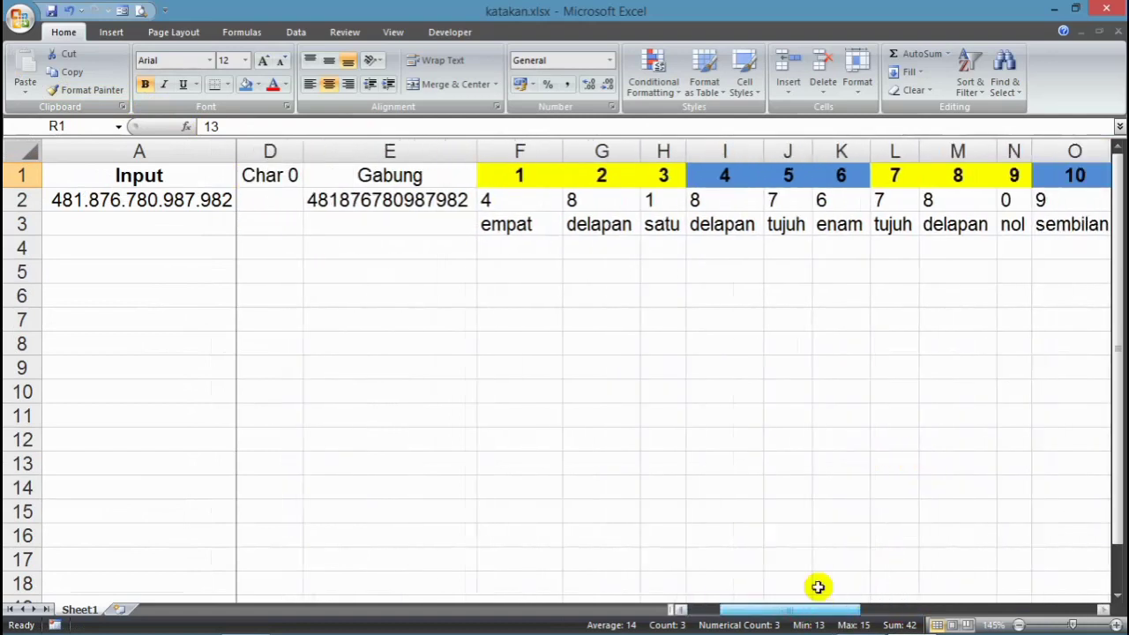
click(532, 248)
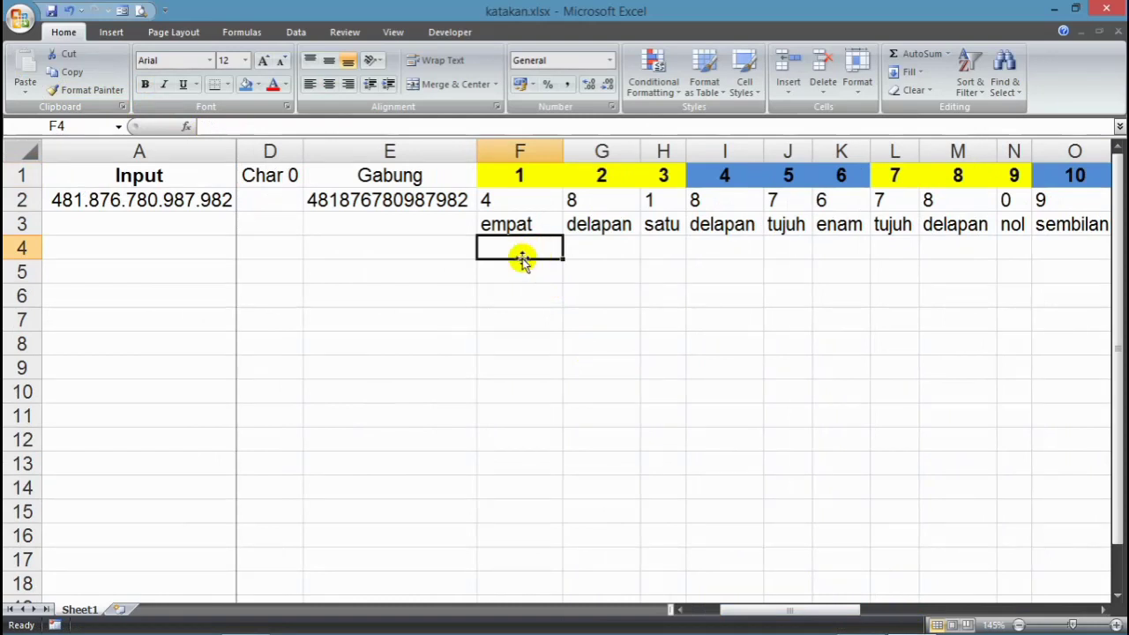
click(517, 199)
click(514, 247)
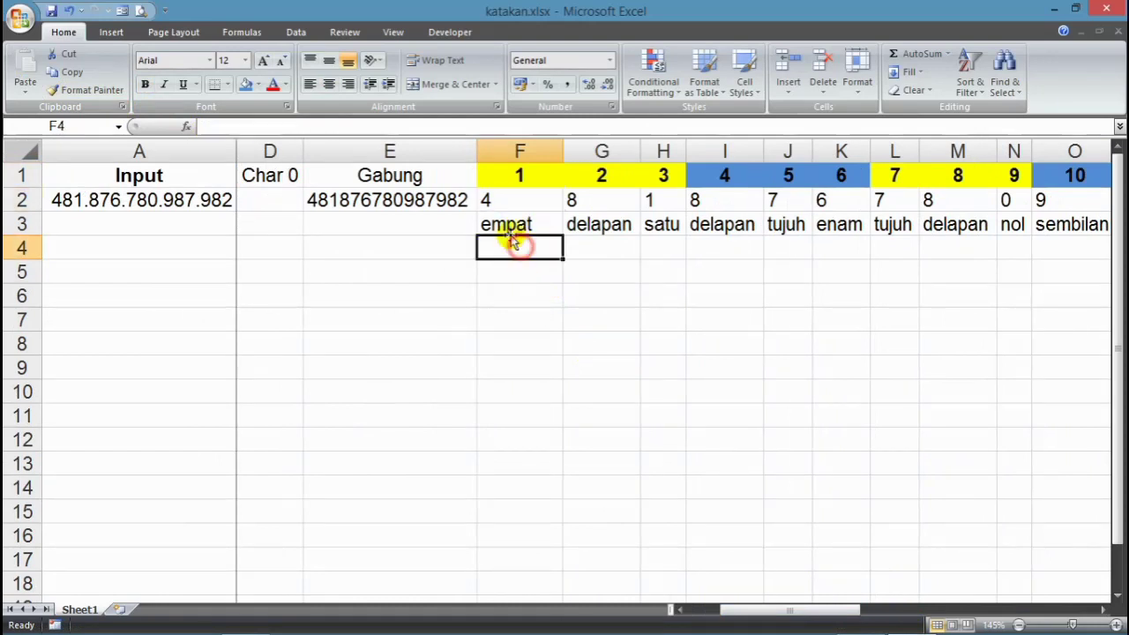
click(188, 127)
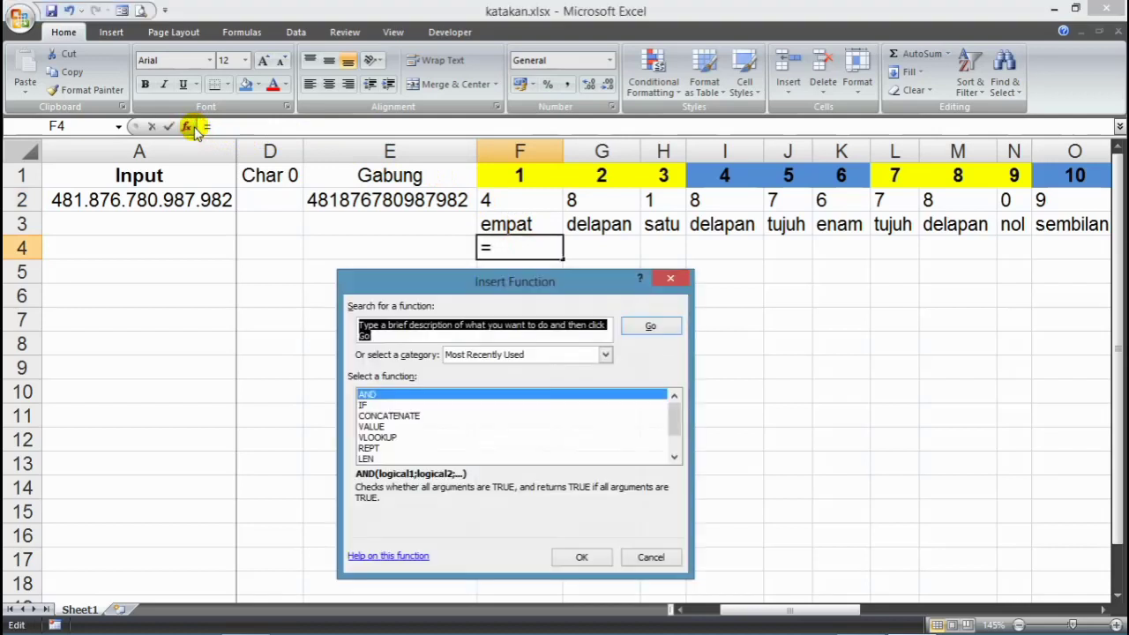
drag(468, 280, 696, 170)
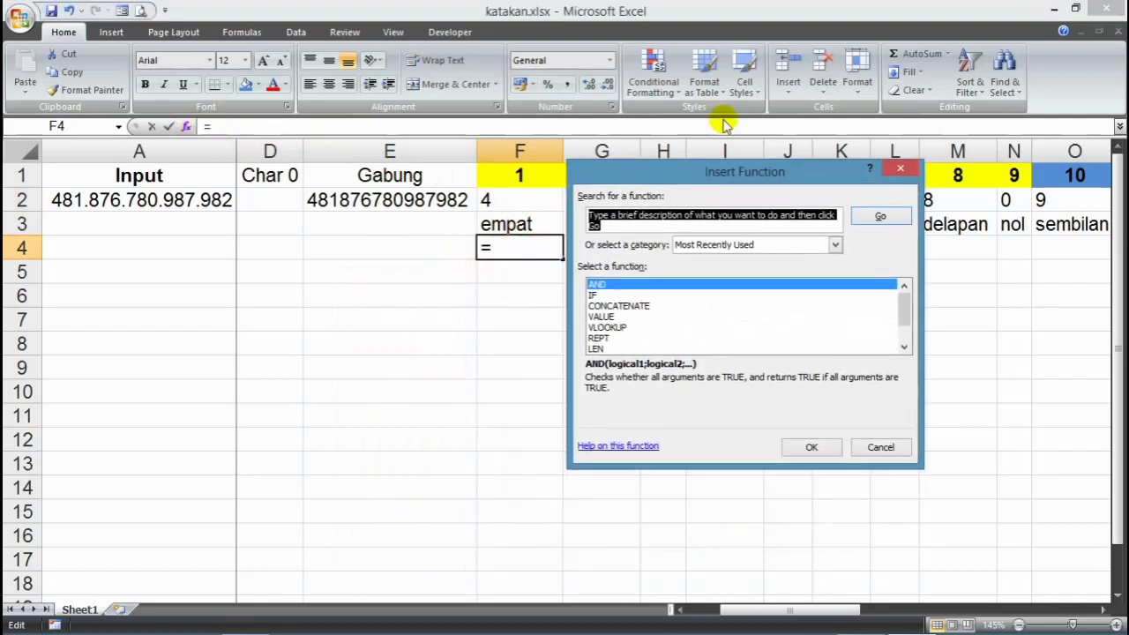
click(628, 244)
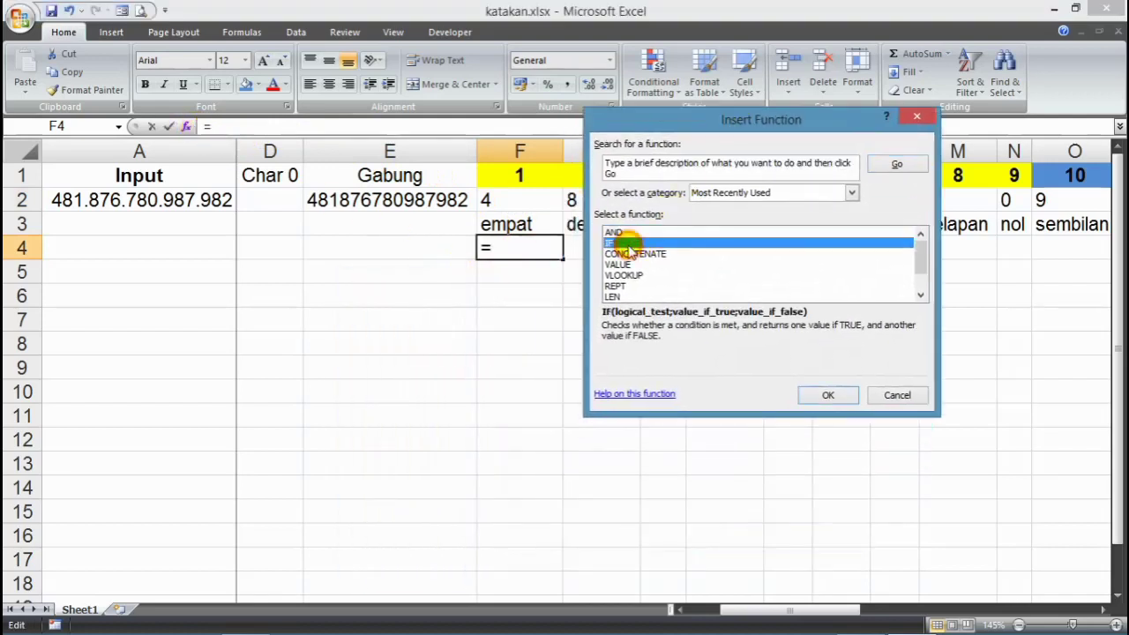
click(732, 193)
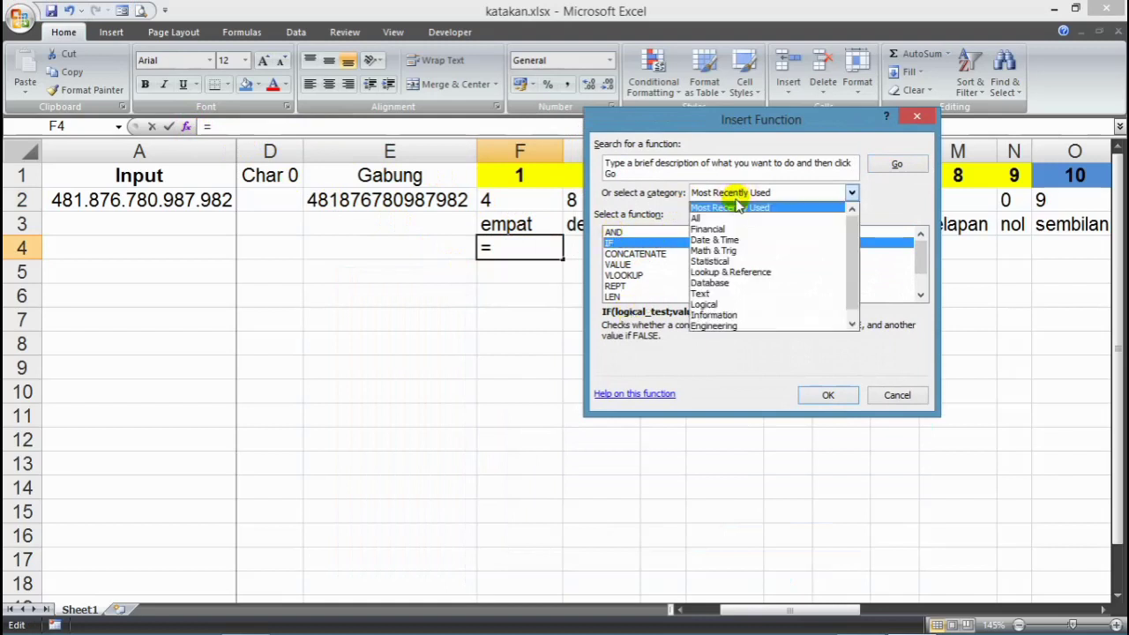
click(719, 304)
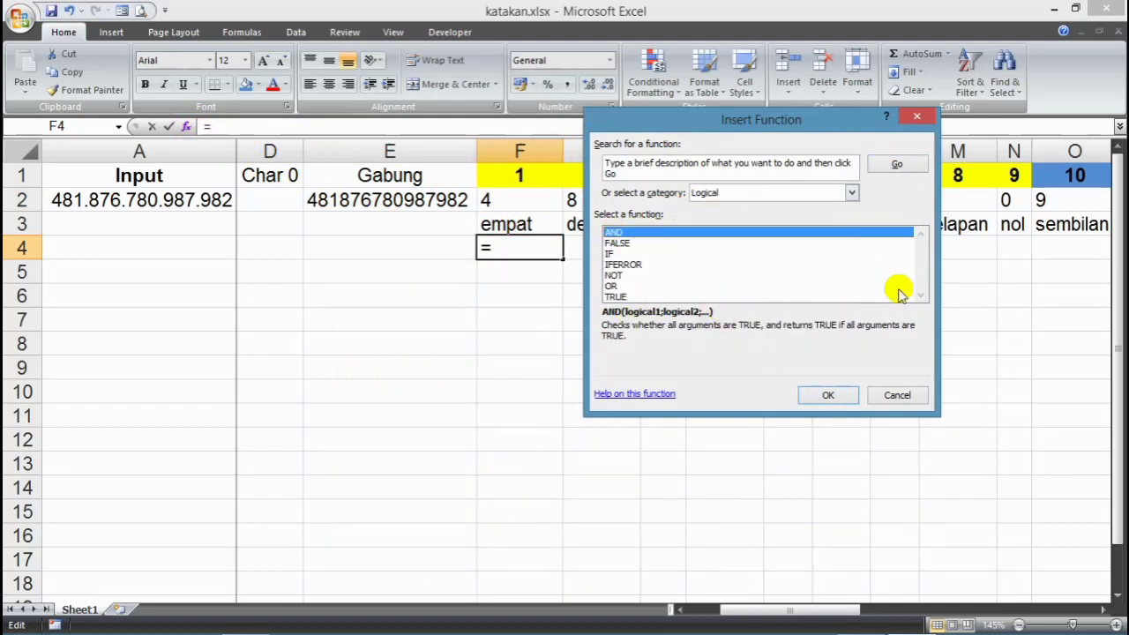
click(610, 254)
click(827, 395)
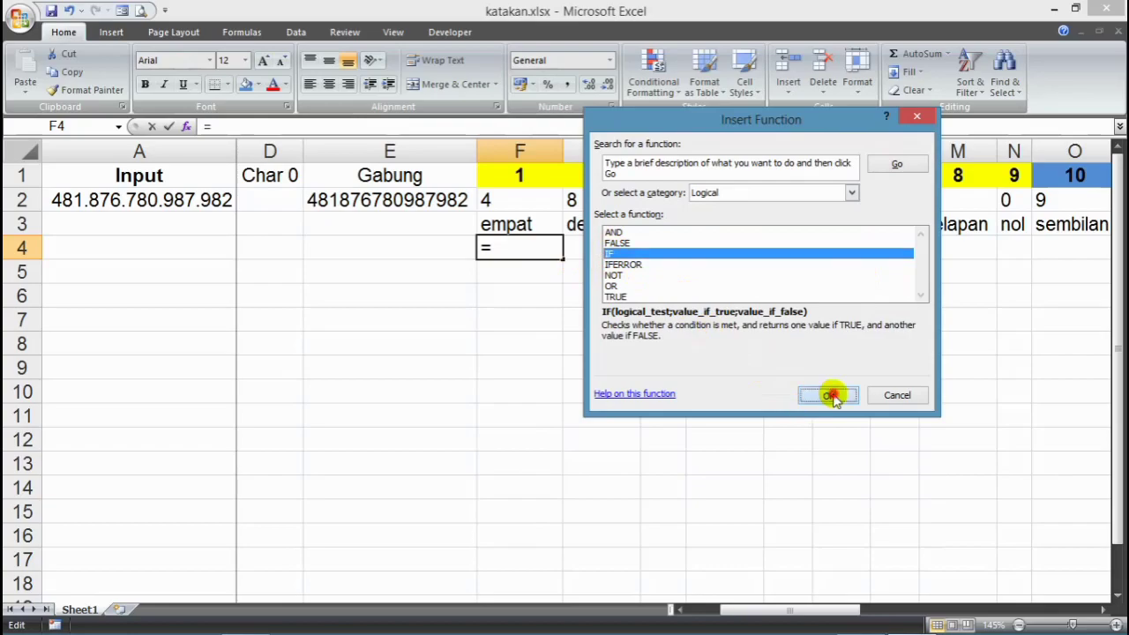
- Set the IF function's logical test to F3="nol" and its value if true to an empty string ""
click(226, 126)
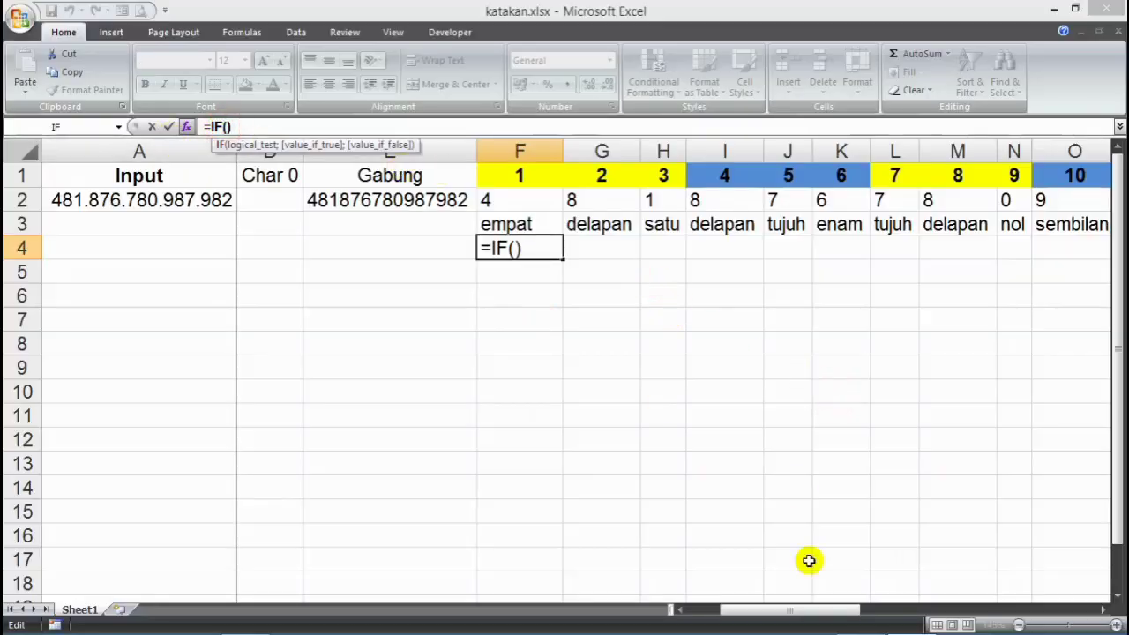
click(918, 620)
drag(762, 148, 709, 300)
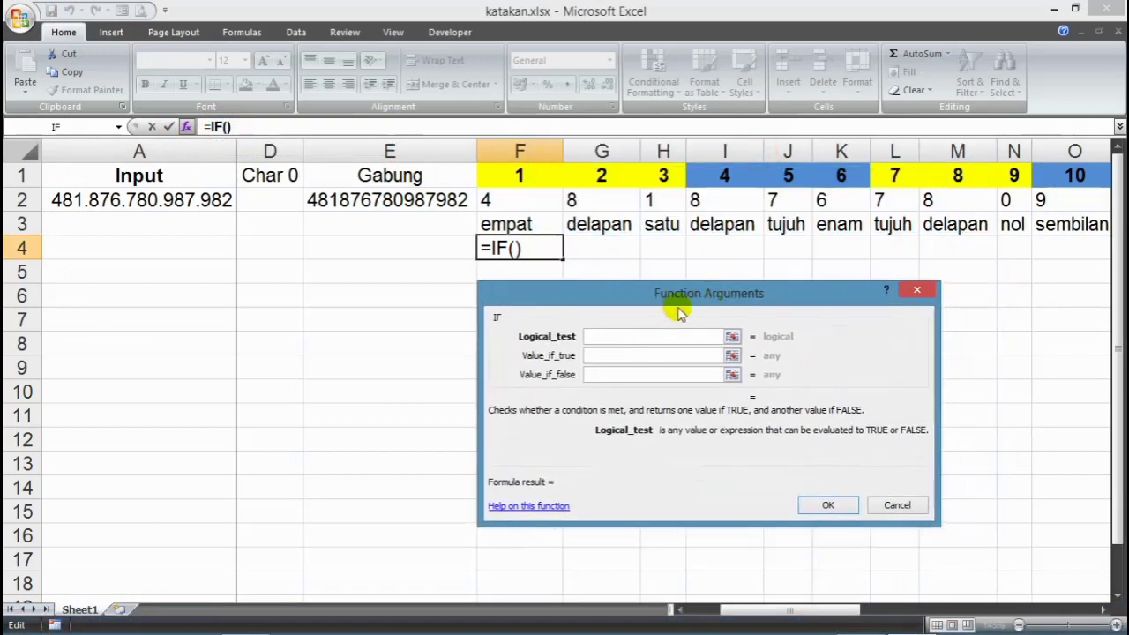
click(524, 224)
click(629, 333)
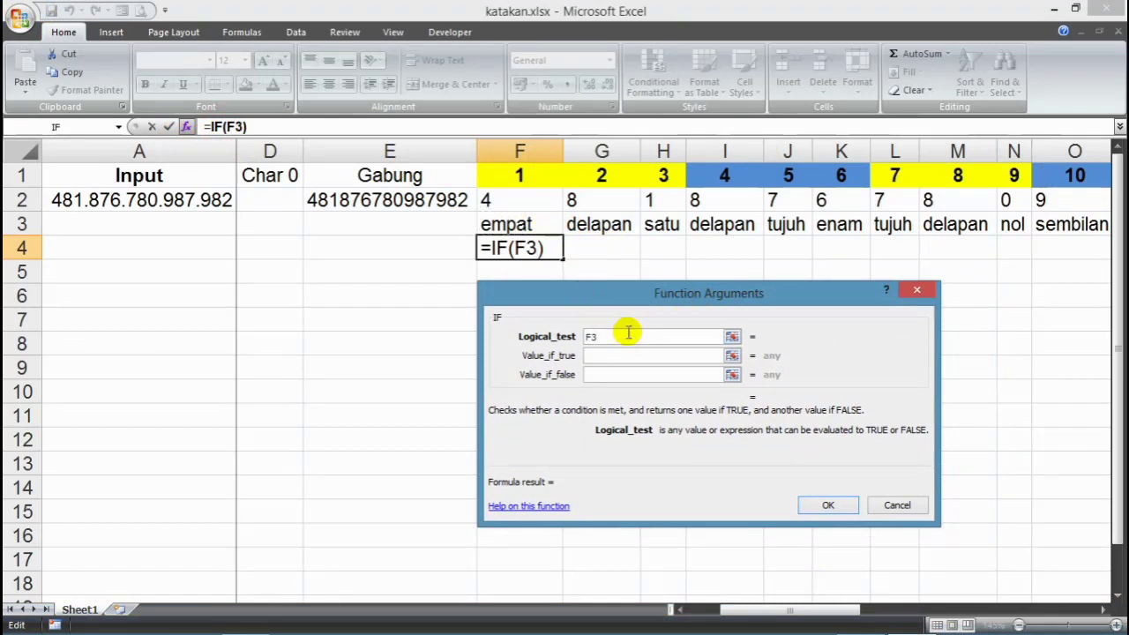
text(")
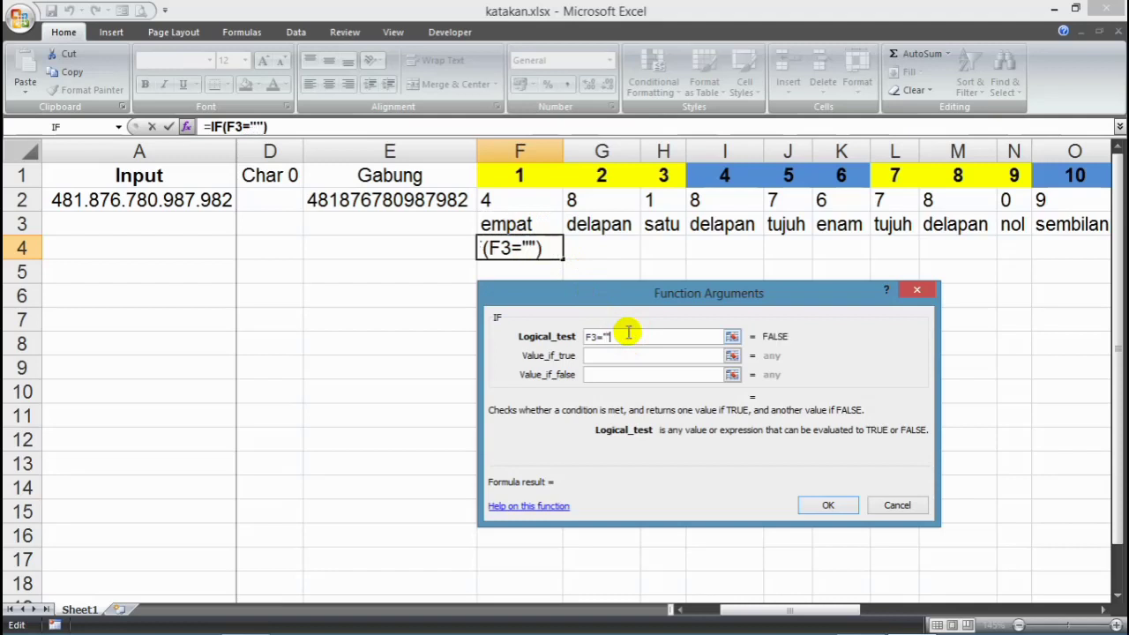
text(nol)
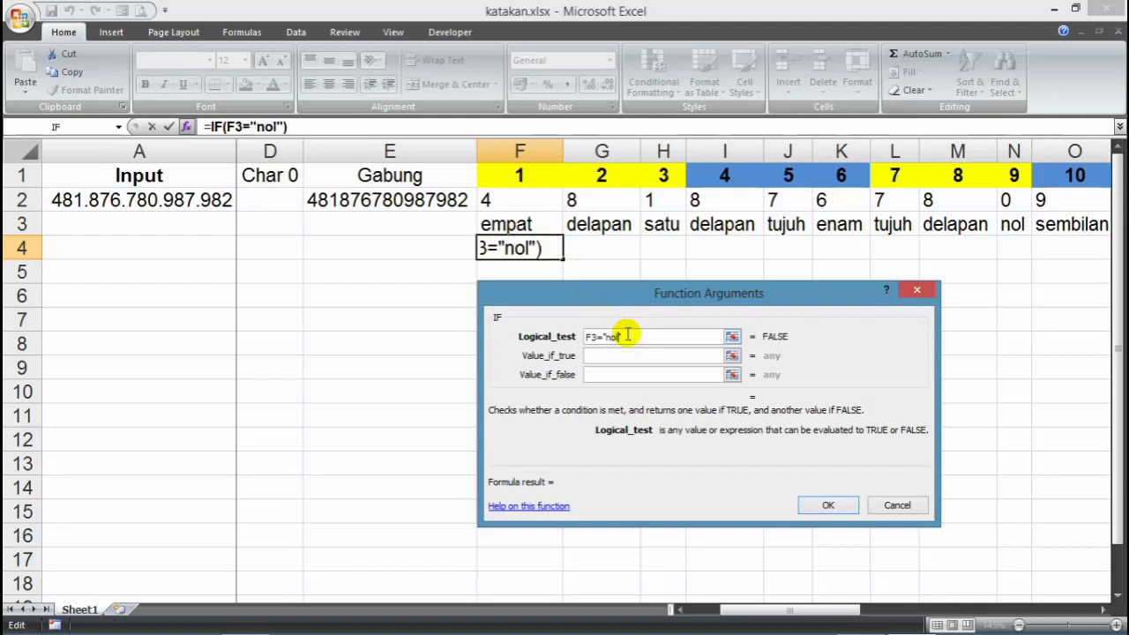
key(Tab)
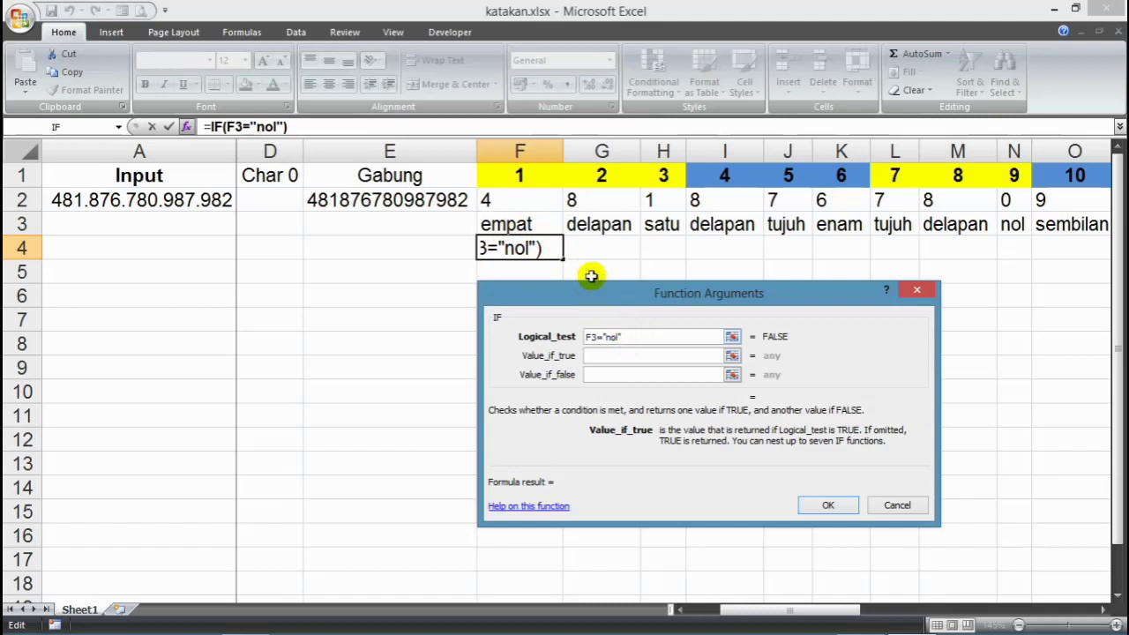
text("")
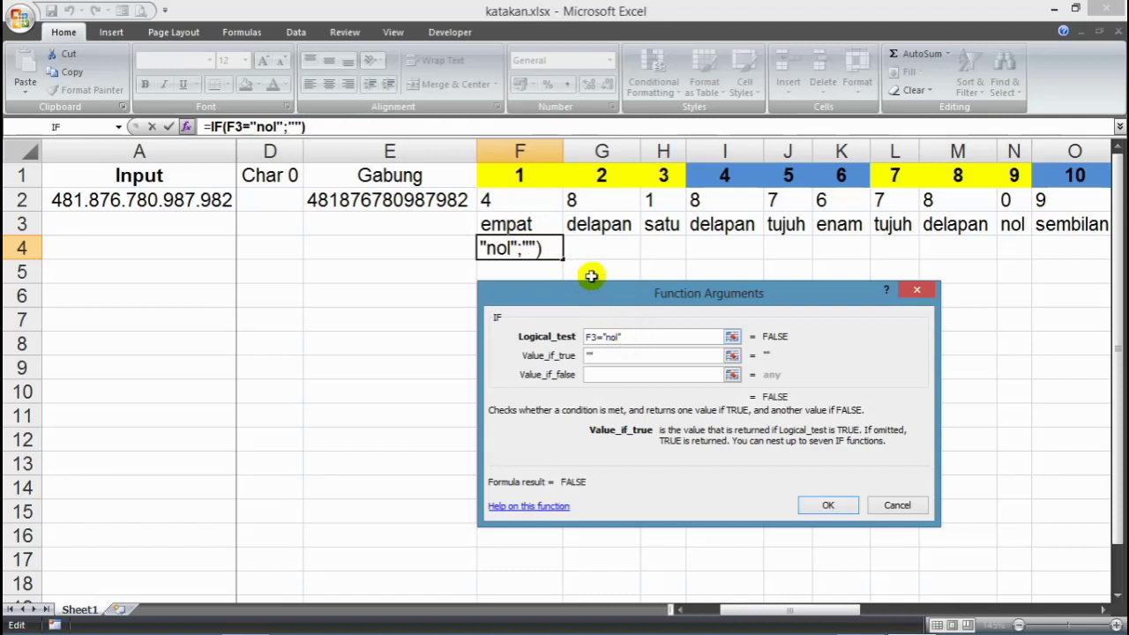
key(Tab)
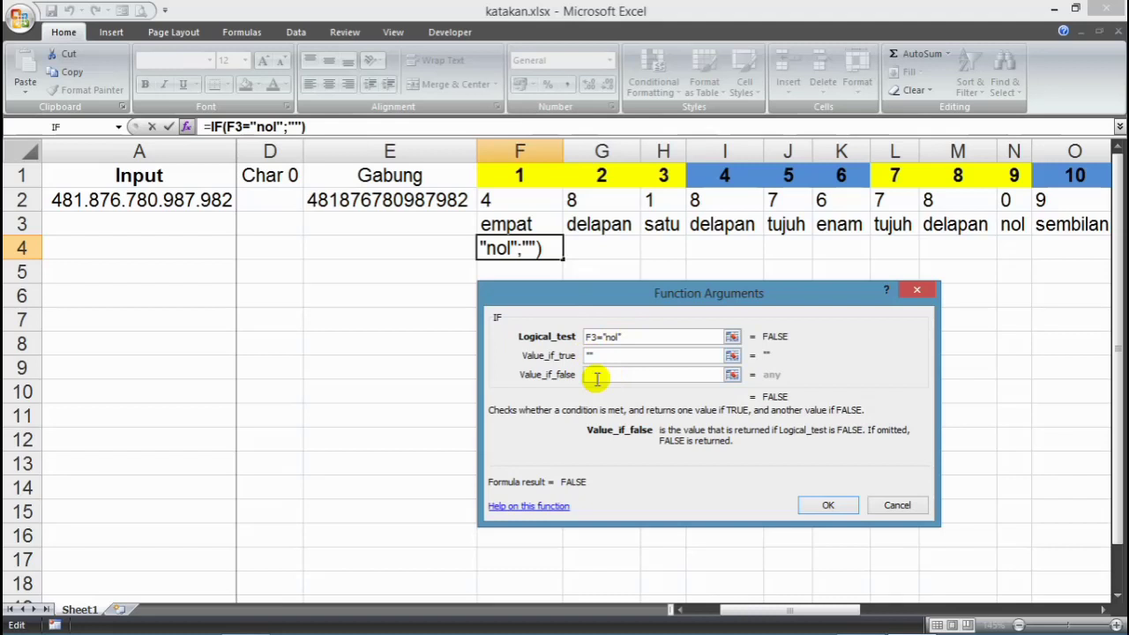
- Nest a second IF as the value if false, with the logical test F3="satu" and the value if true "seratus"
click(81, 128)
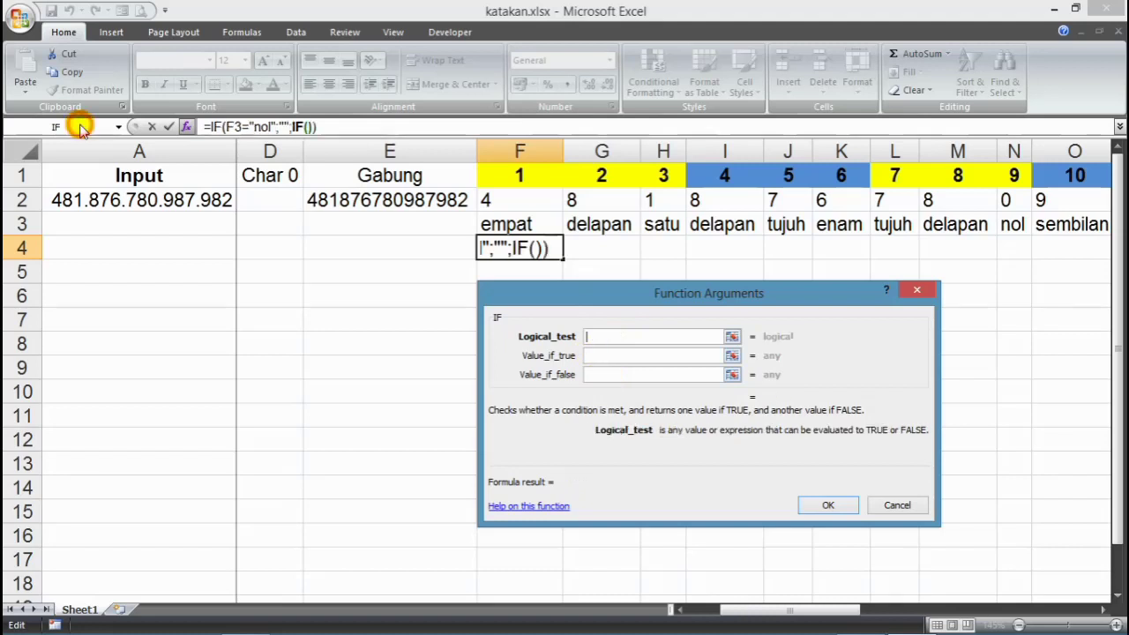
click(521, 225)
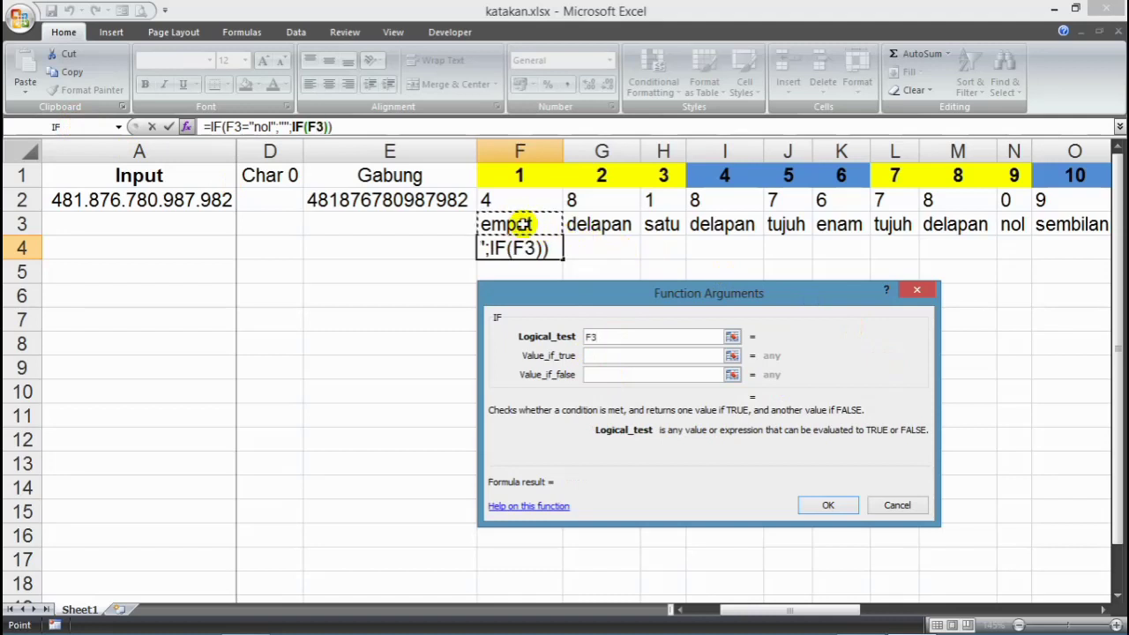
text(="")
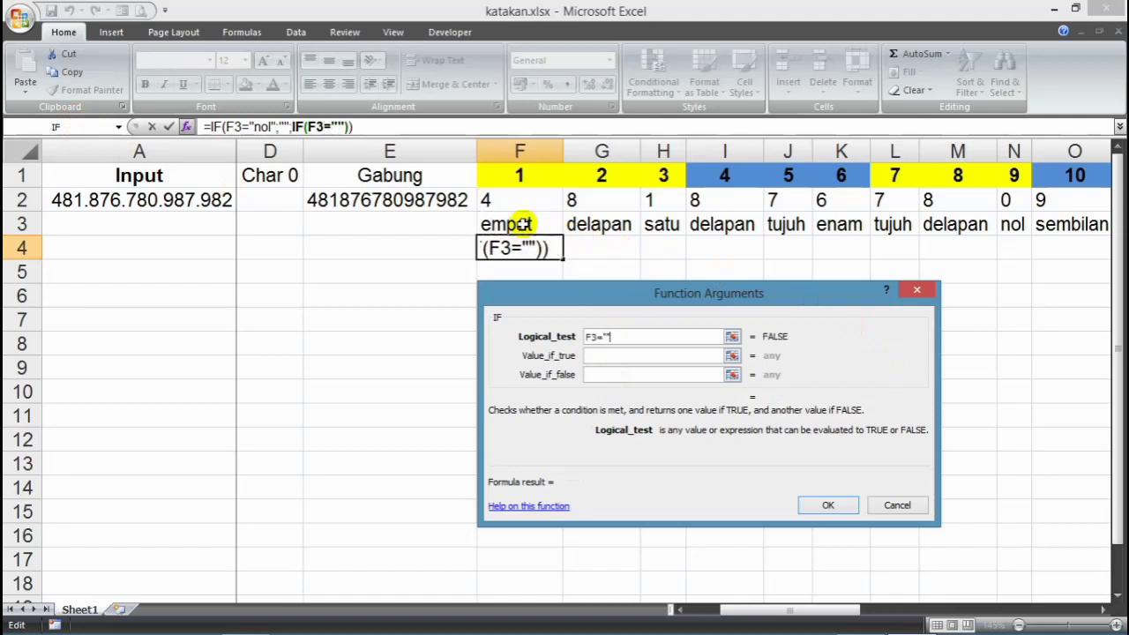
text(satu)
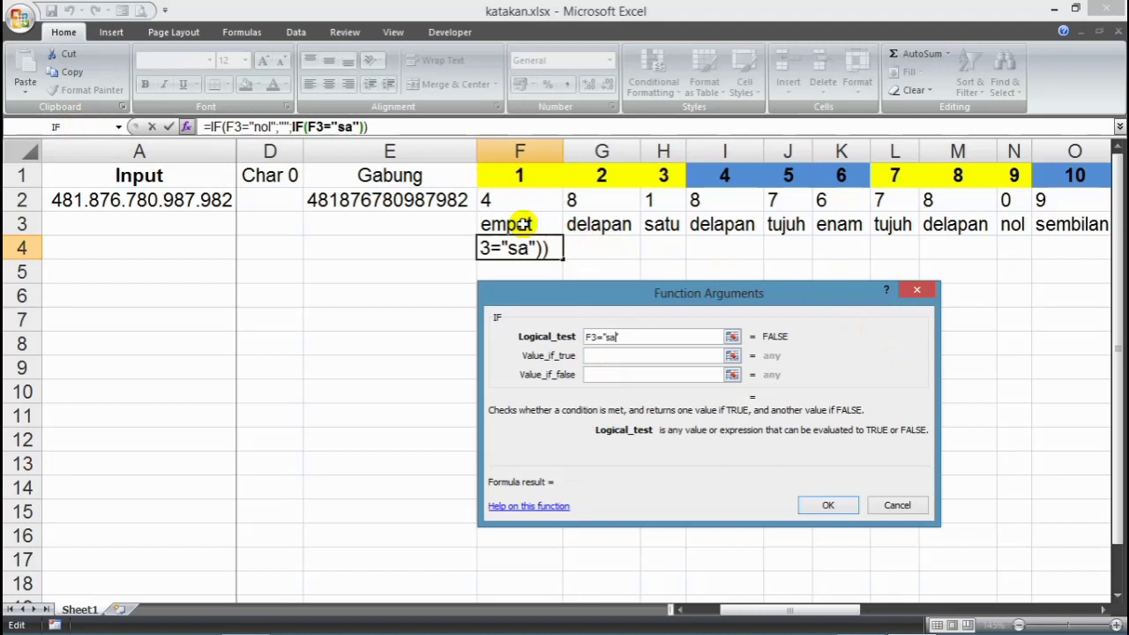
key(Tab)
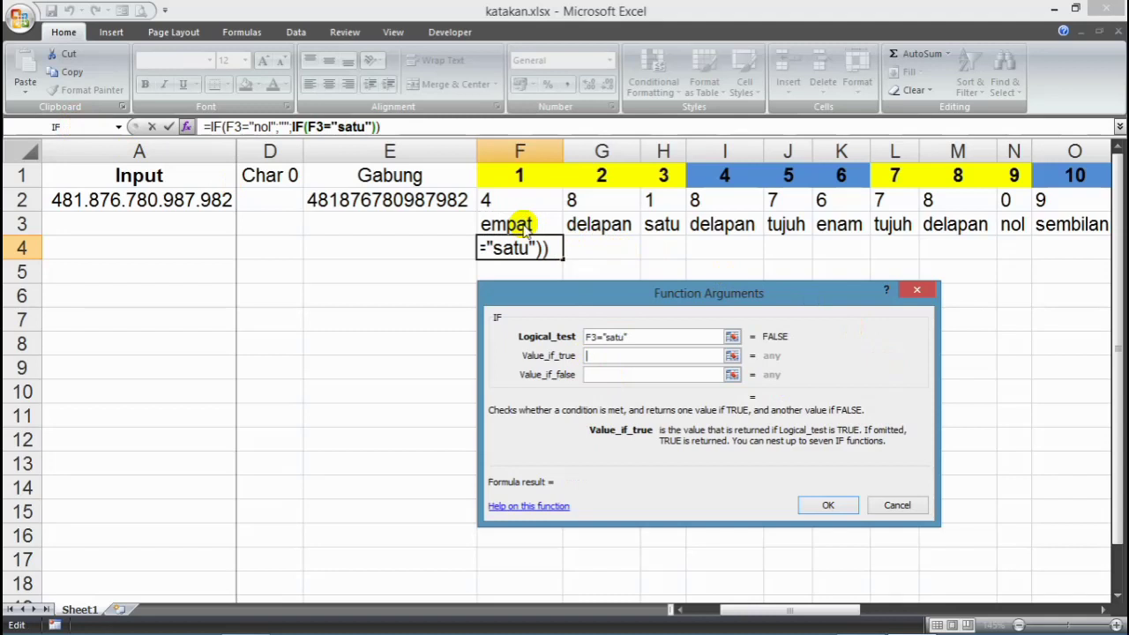
text(se)
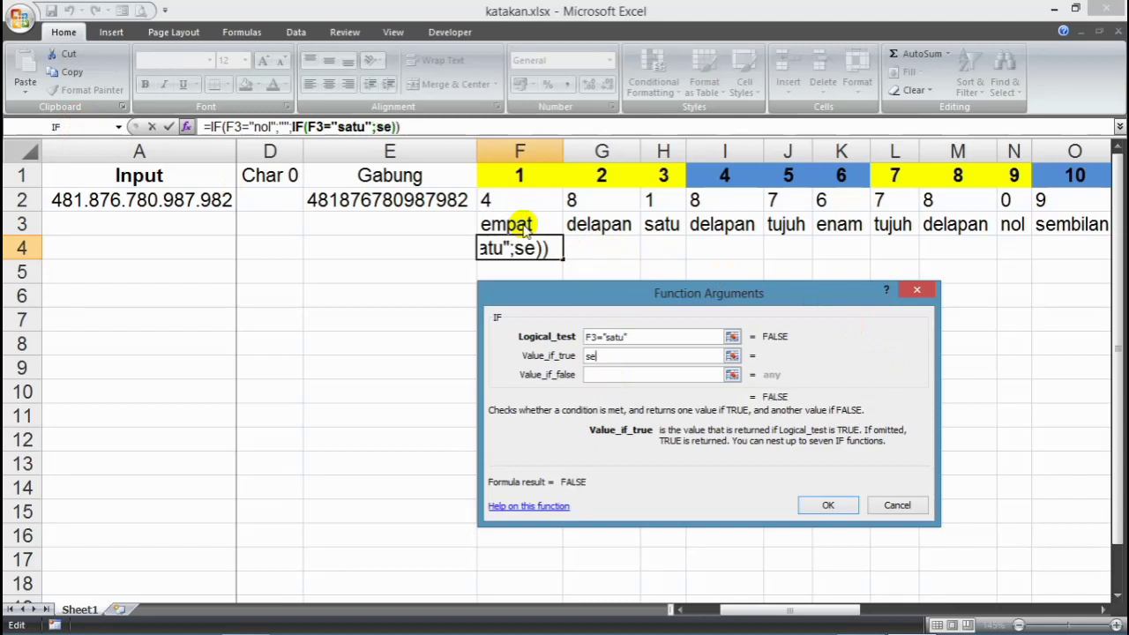
text(ratus)
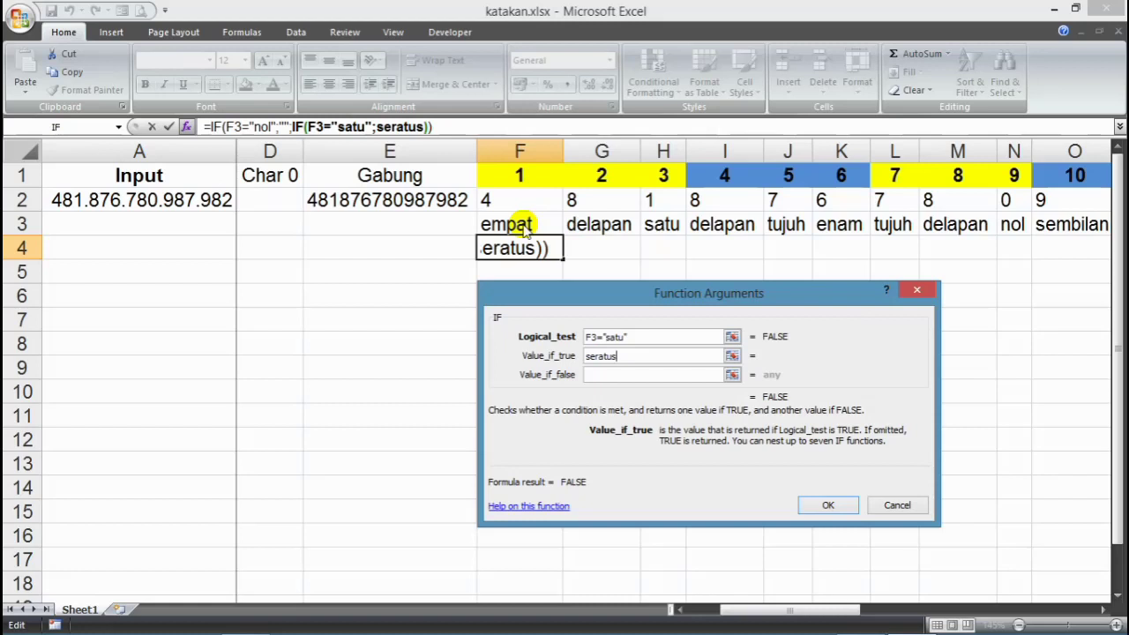
key(Tab)
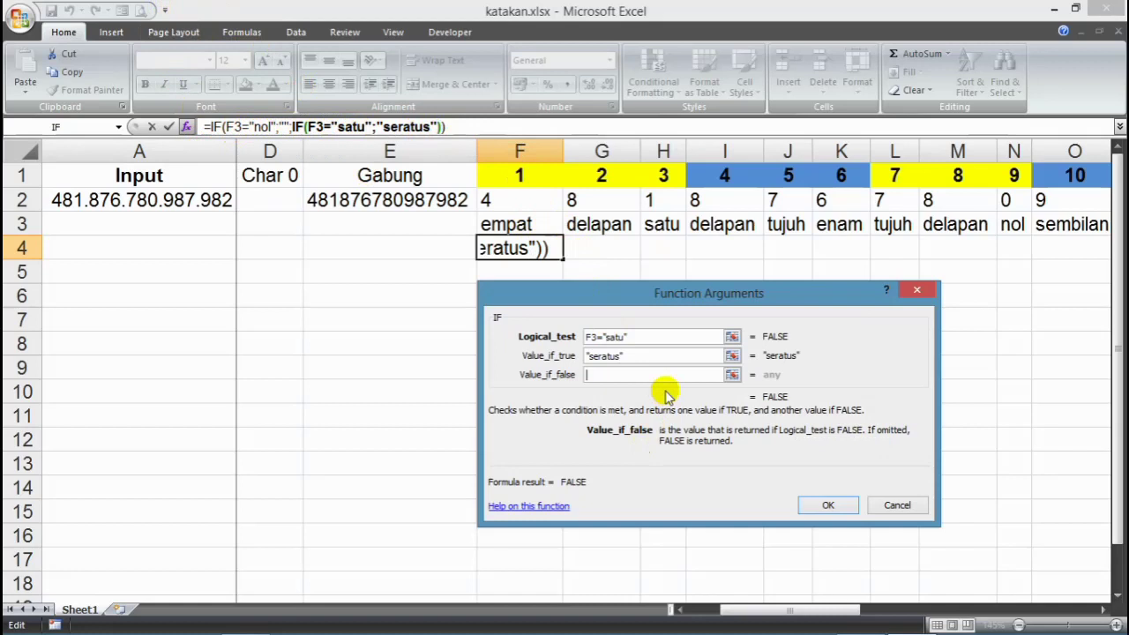
- Set the nested IF's value if false to F3 & "ratus"
click(527, 223)
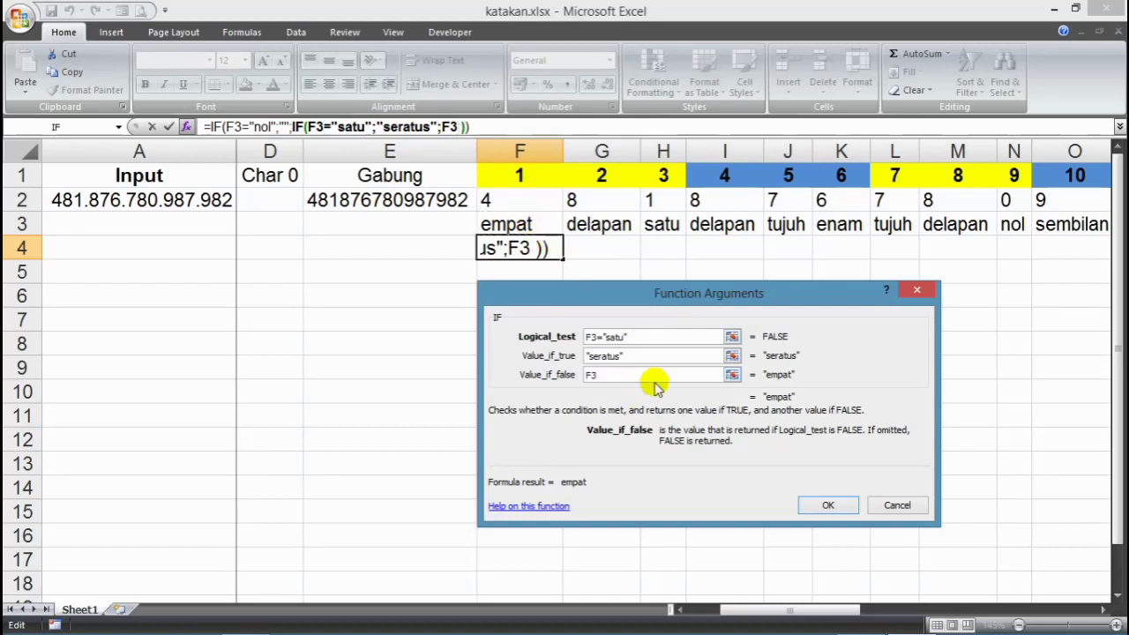
text(&)
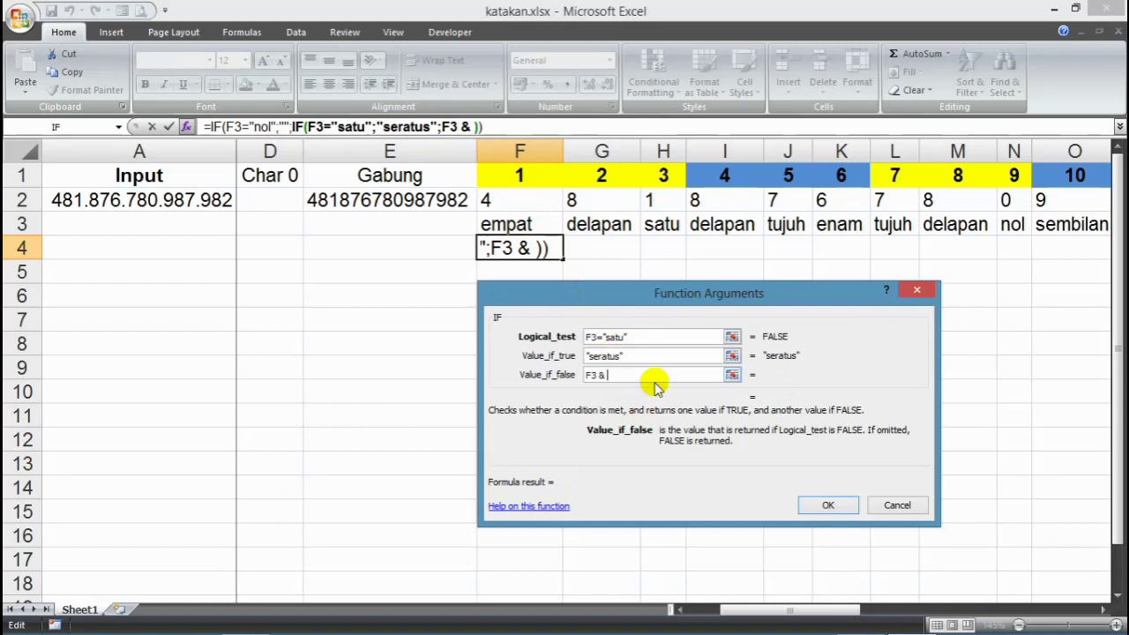
text( "")
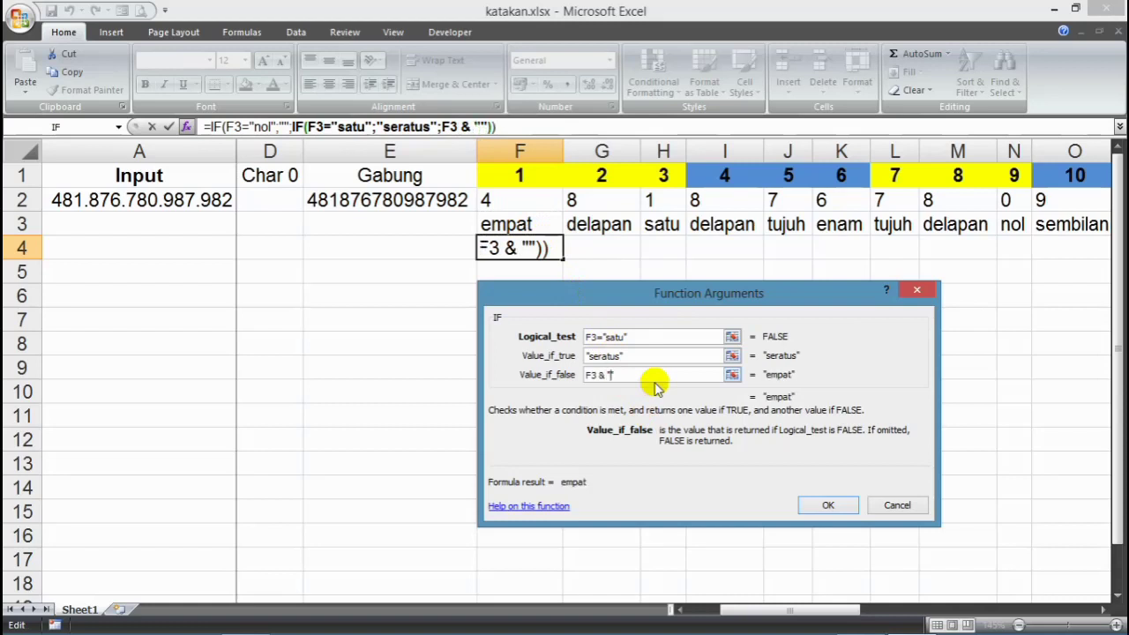
text(ratus)
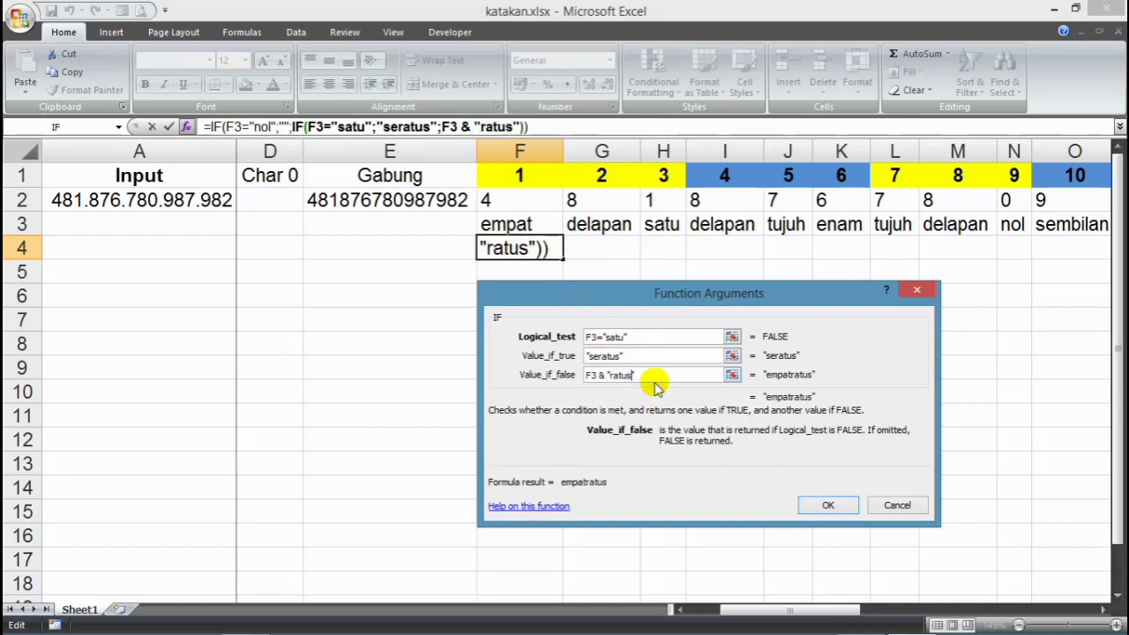
- Change the nested IF's value if false to F3 & " ratus", accept the formula in F4, and autofit column F's width
click(609, 375)
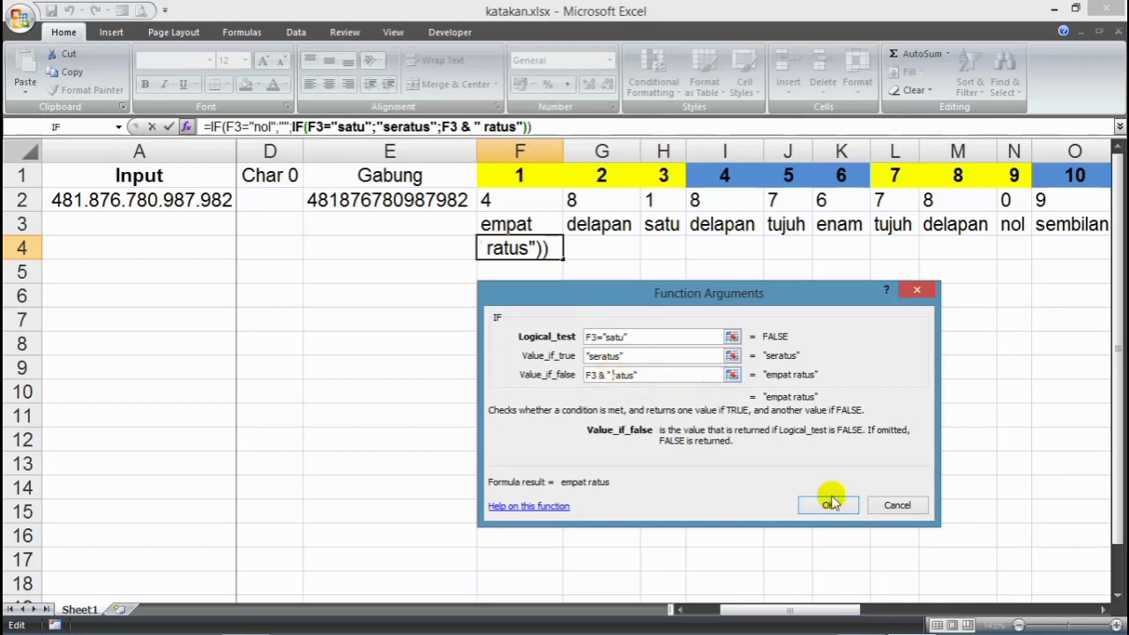
key(Return)
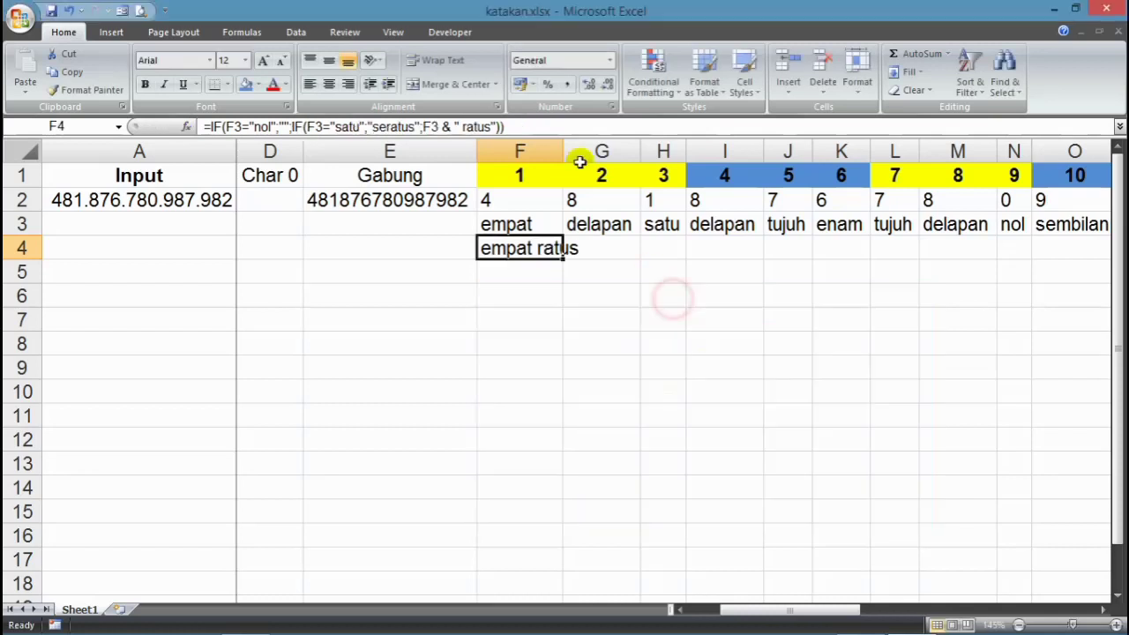
click(563, 150)
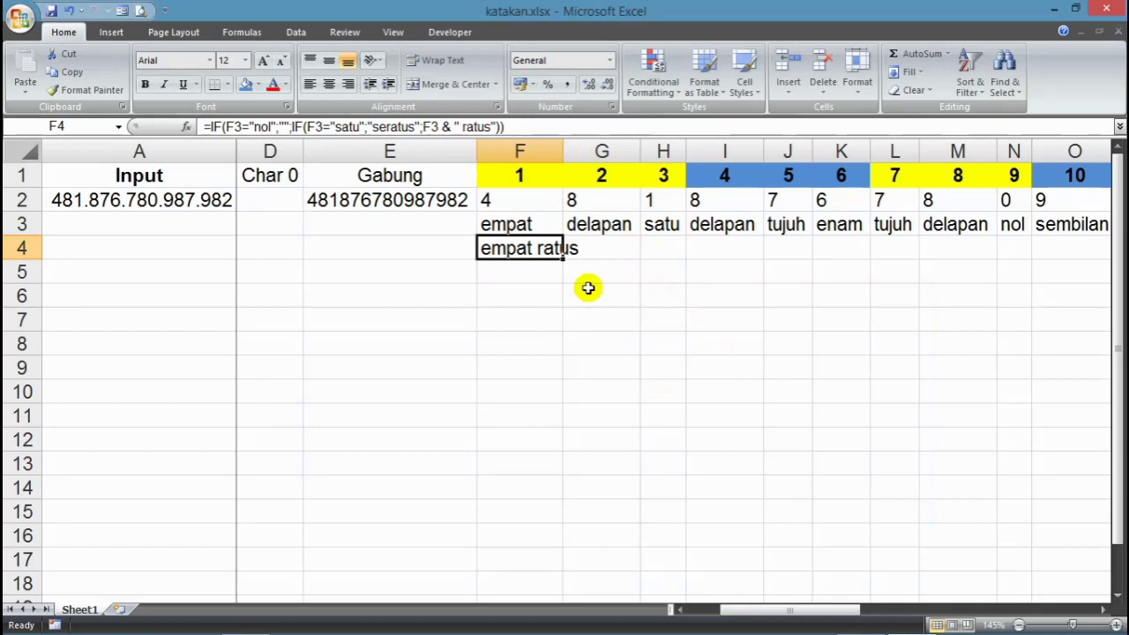
double_click(563, 151)
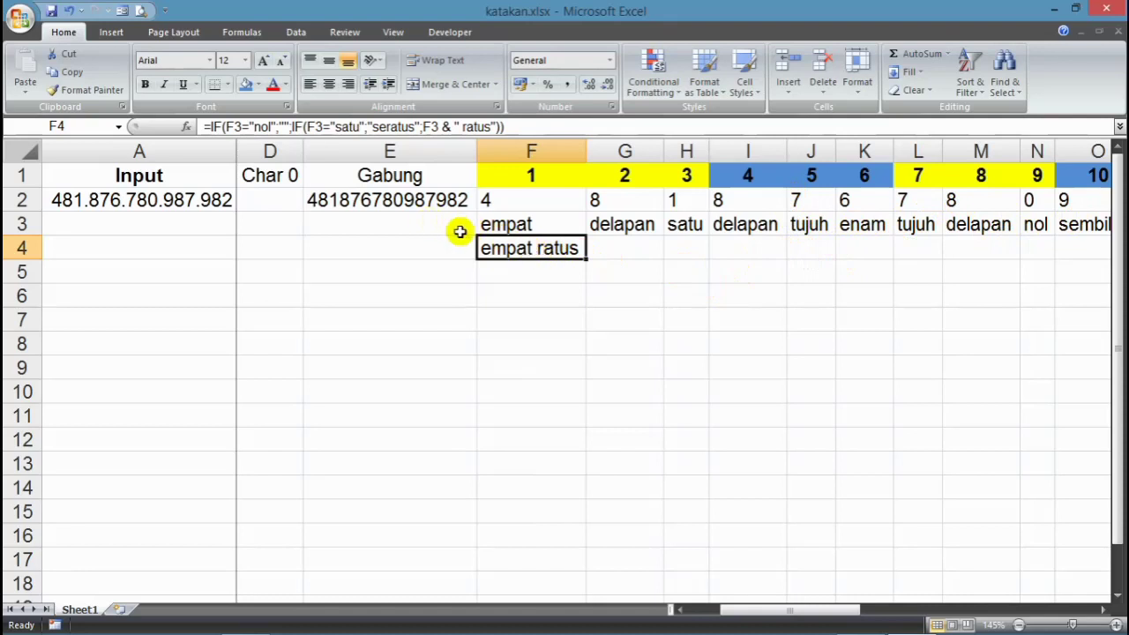
- Copy the hundreds formula from F4 and paste only the formula into I4, under the fourth digit
right_click(528, 248)
click(569, 280)
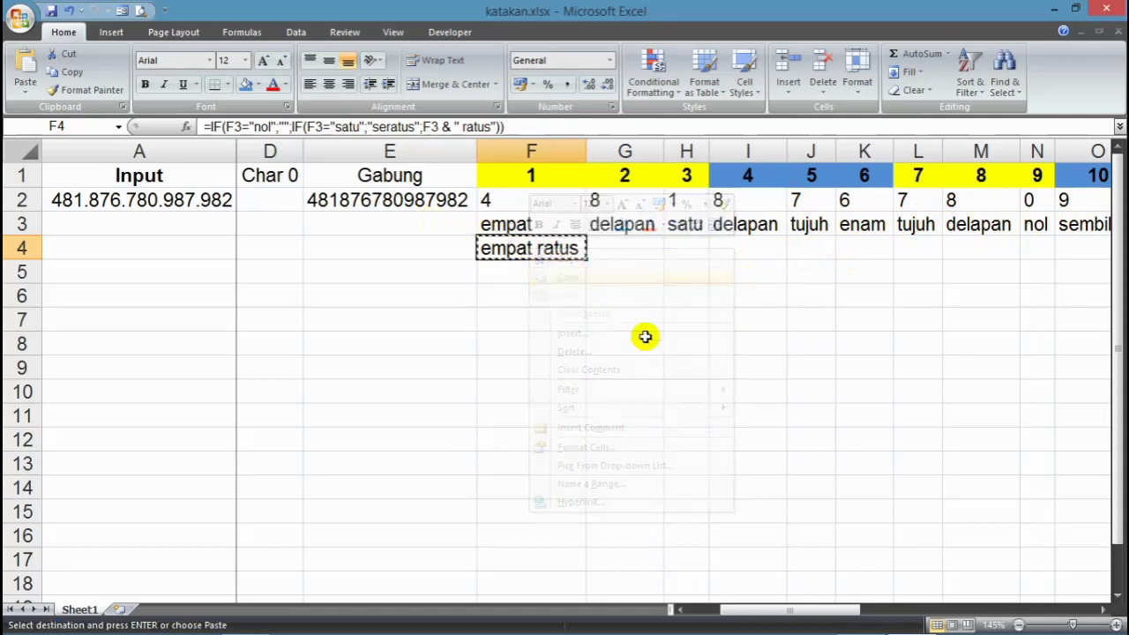
click(772, 244)
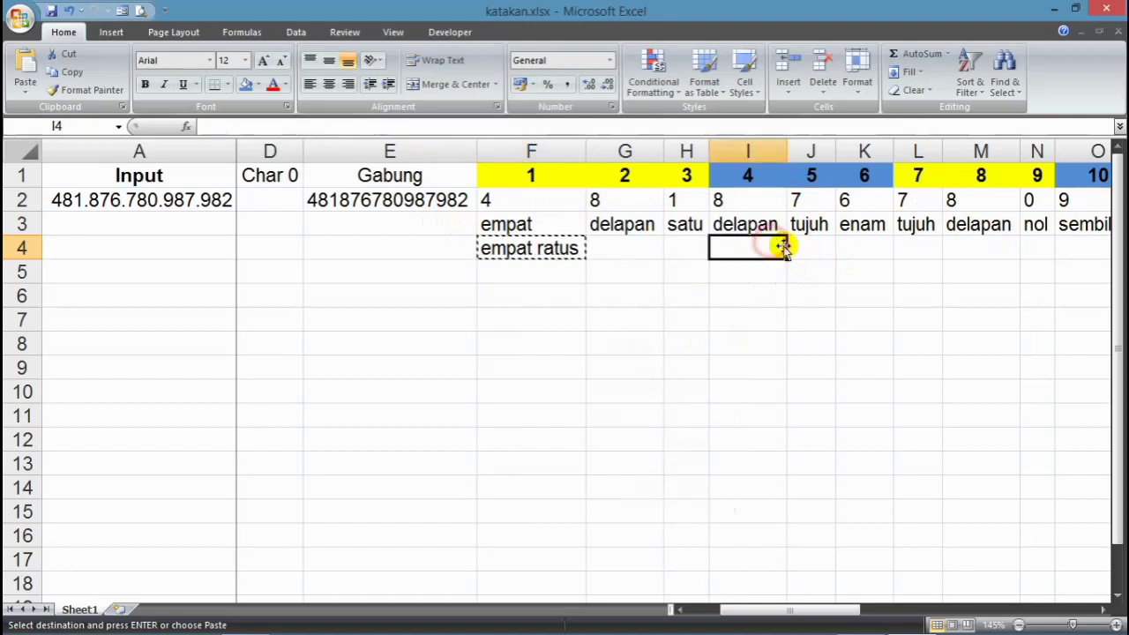
click(1094, 249)
click(754, 248)
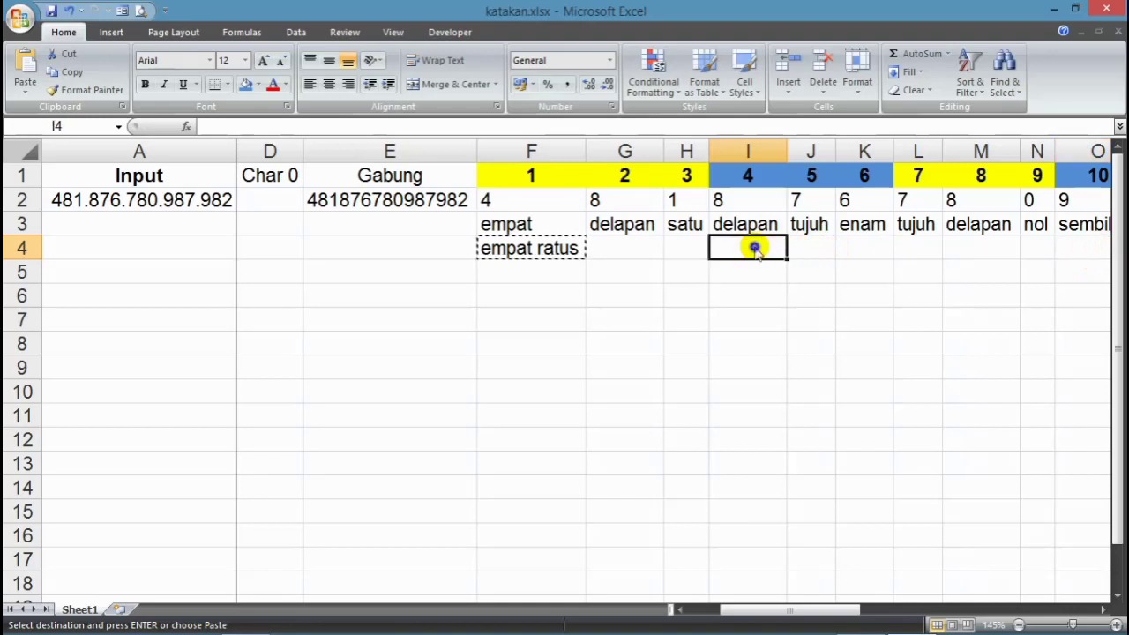
right_click(755, 248)
click(820, 310)
click(727, 231)
click(870, 417)
- Paste only the copied hundreds formula into L4, under the seventh digit
drag(849, 609, 907, 592)
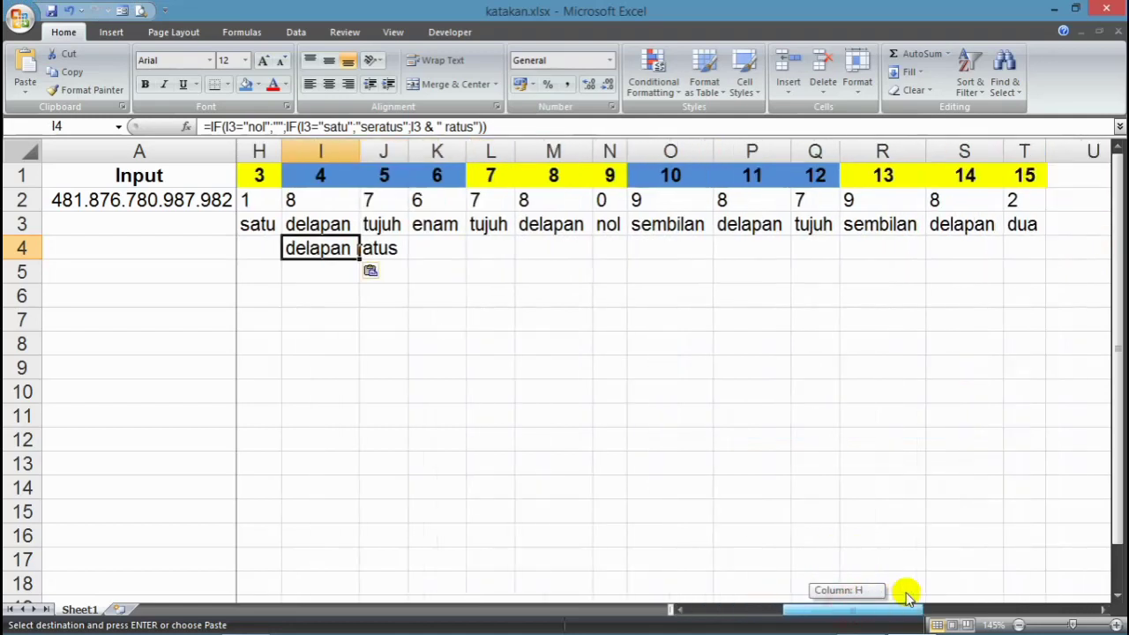
click(508, 257)
right_click(503, 251)
click(549, 304)
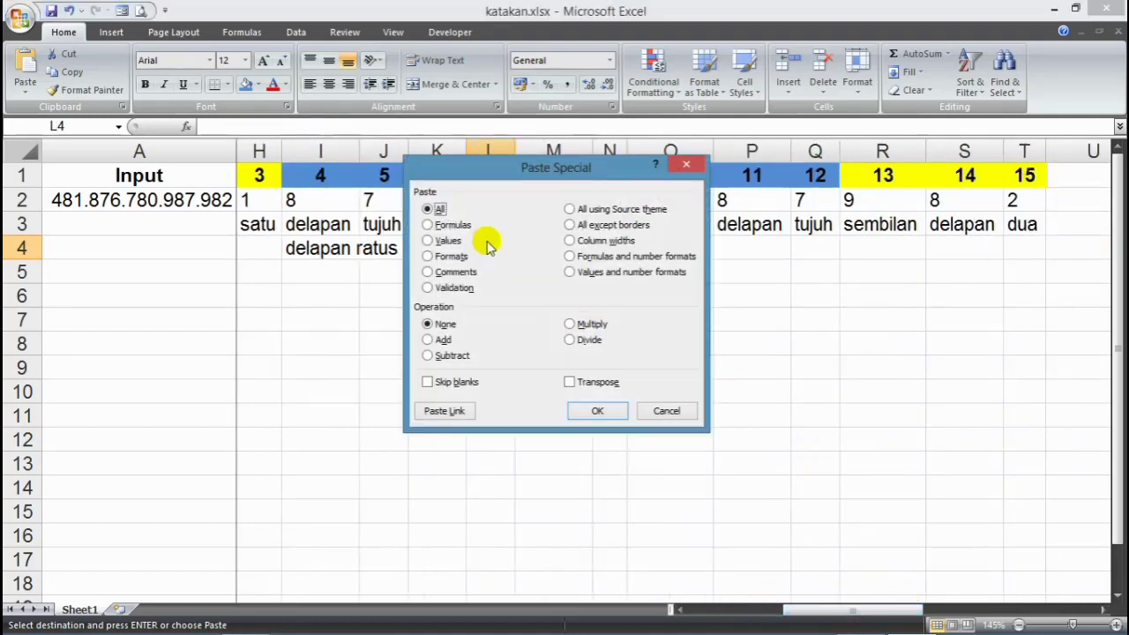
click(461, 225)
key(Return)
- Paste only the copied hundreds formula into O4, under the tenth digit
click(667, 245)
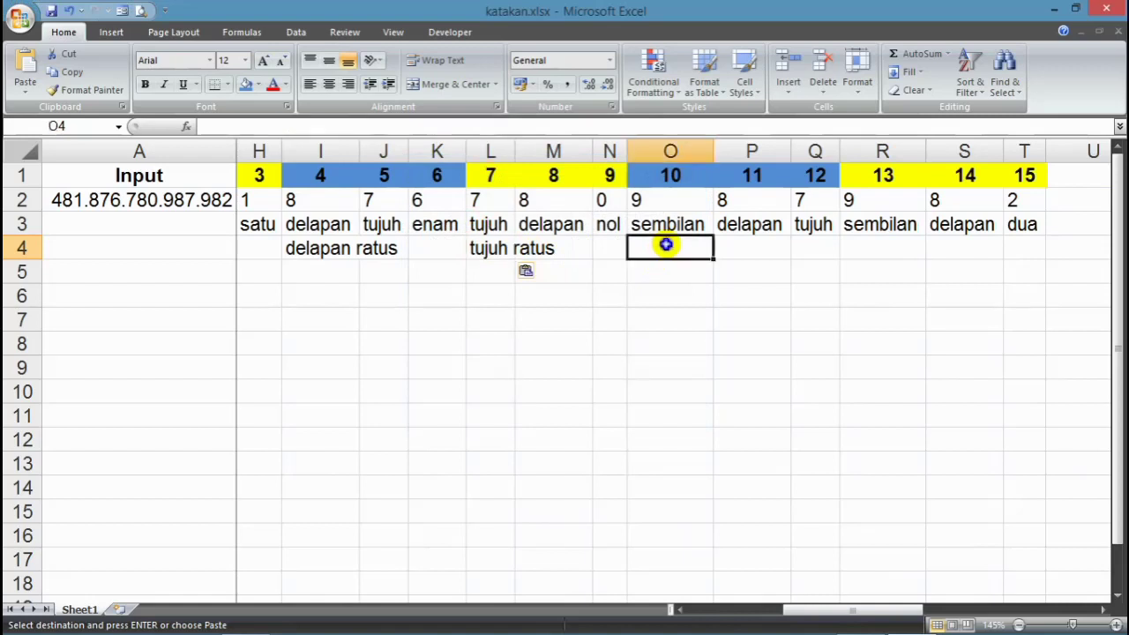
right_click(666, 245)
click(728, 306)
click(624, 231)
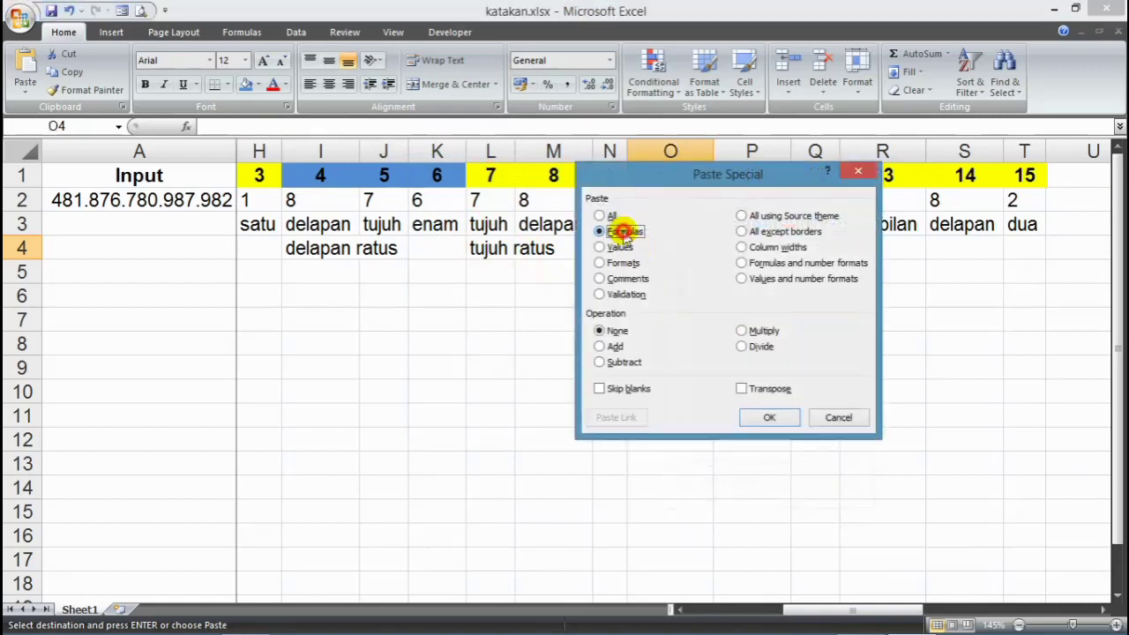
key(Return)
- Paste only the copied hundreds formula into R4, under the thirteenth digit, and clear the copy selection
click(880, 248)
right_click(881, 248)
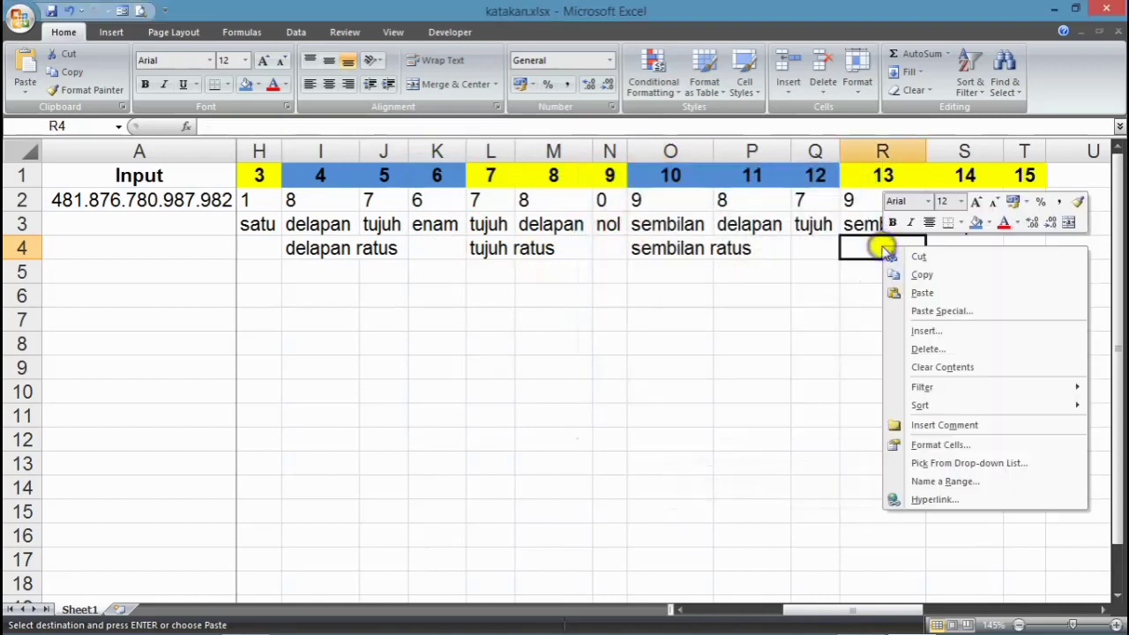
click(936, 312)
click(801, 234)
key(Return)
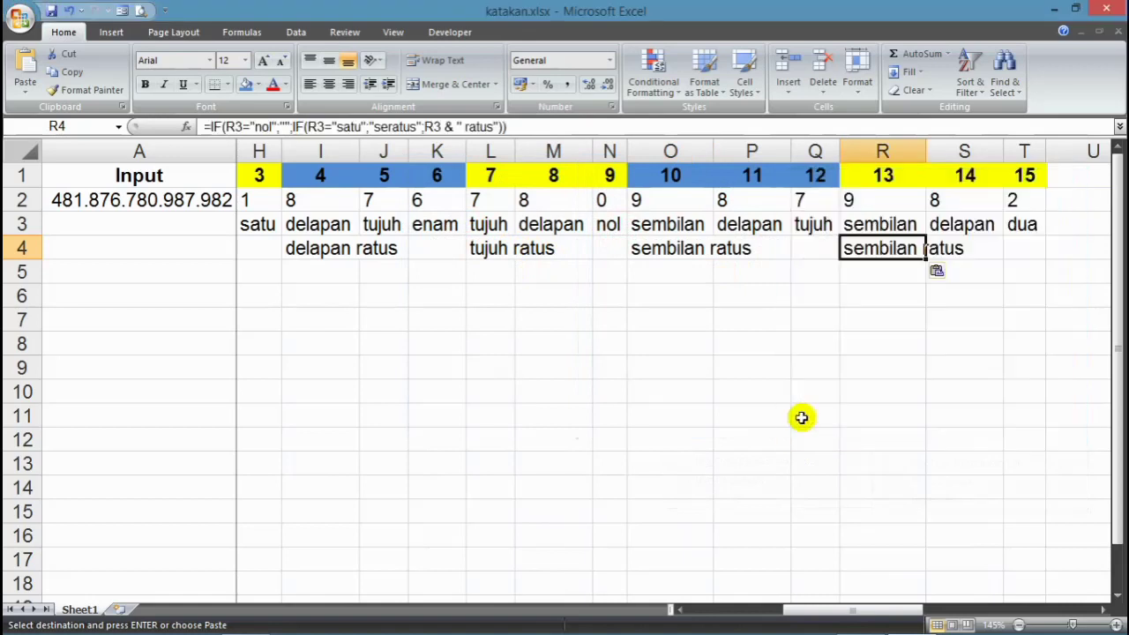
drag(834, 611, 709, 590)
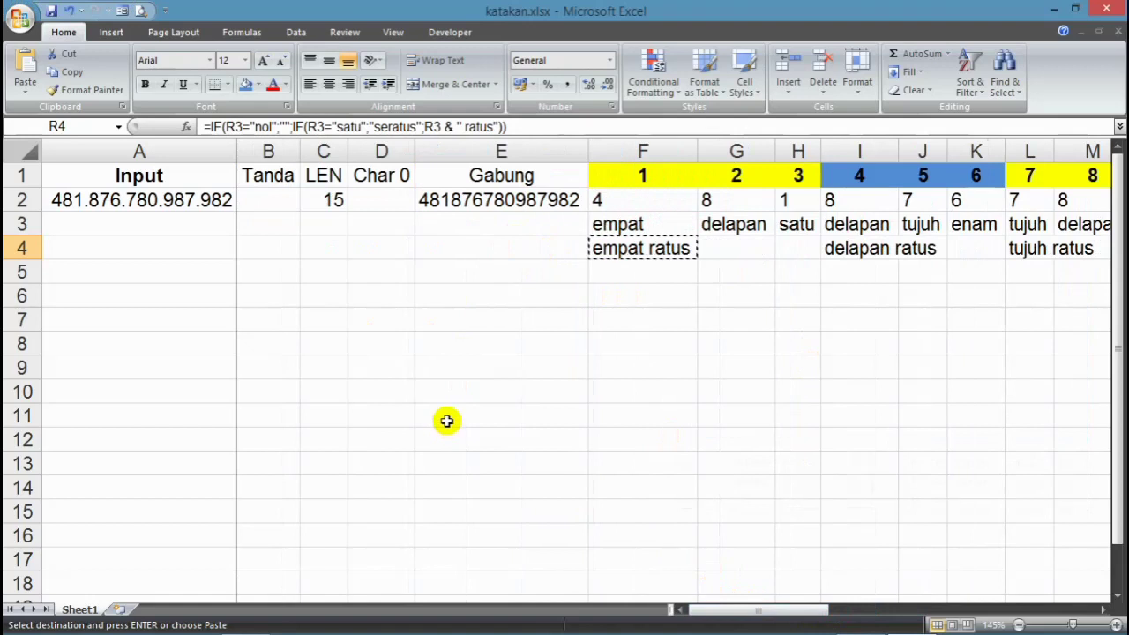
key(Escape)
- Autofit the width of all columns in the sheet to their contents
click(20, 146)
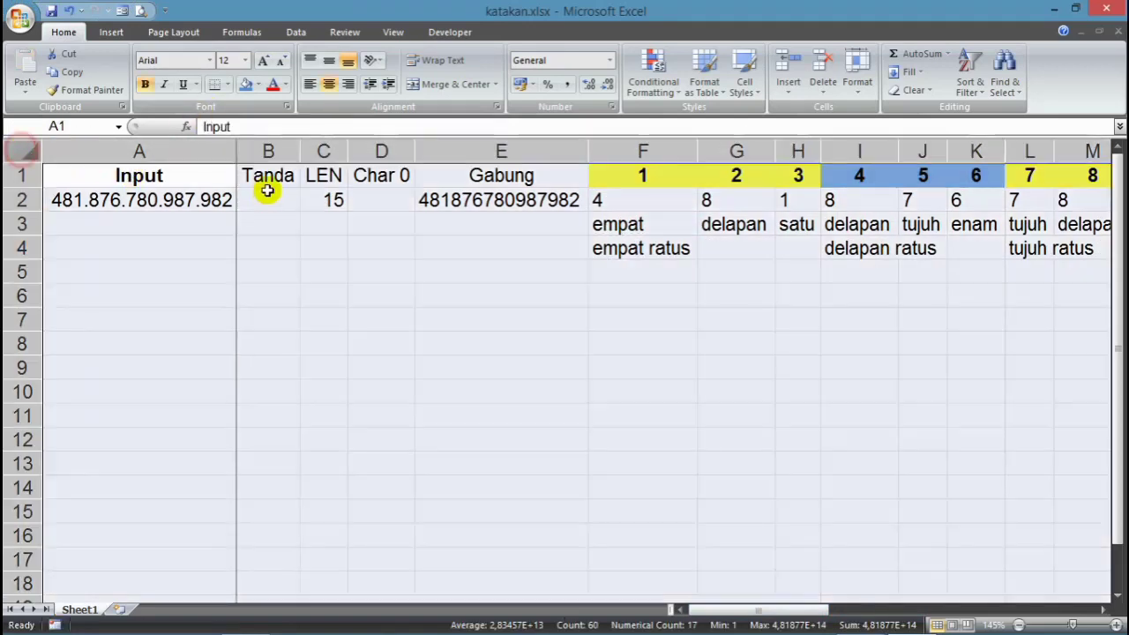
double_click(300, 150)
drag(785, 608, 847, 600)
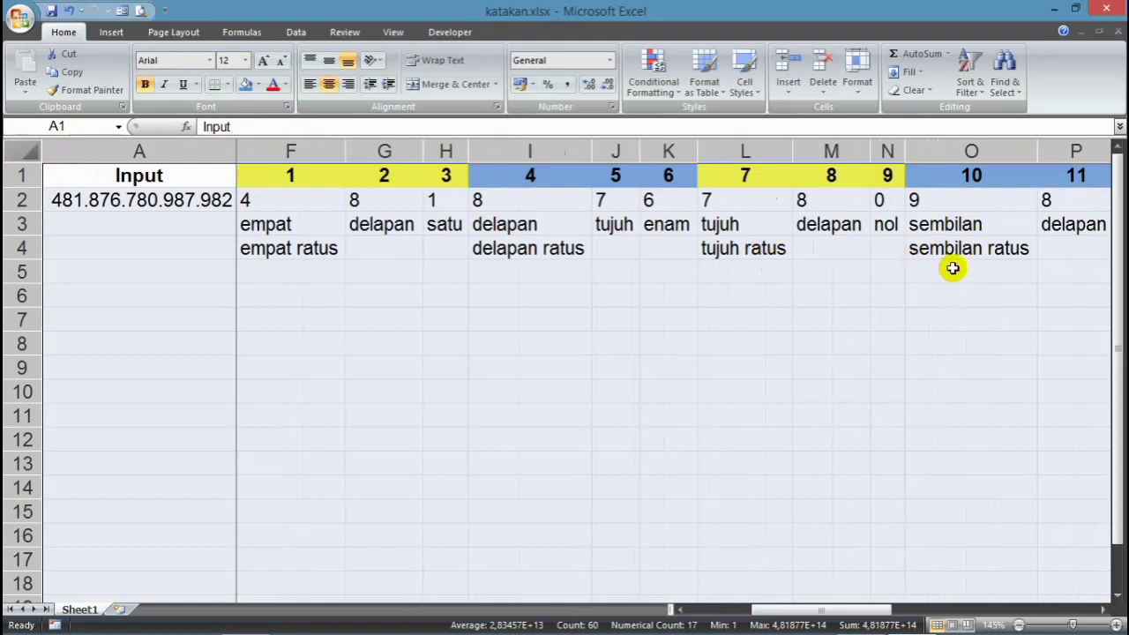
ctrl+scroll(959, 244, down, 2)
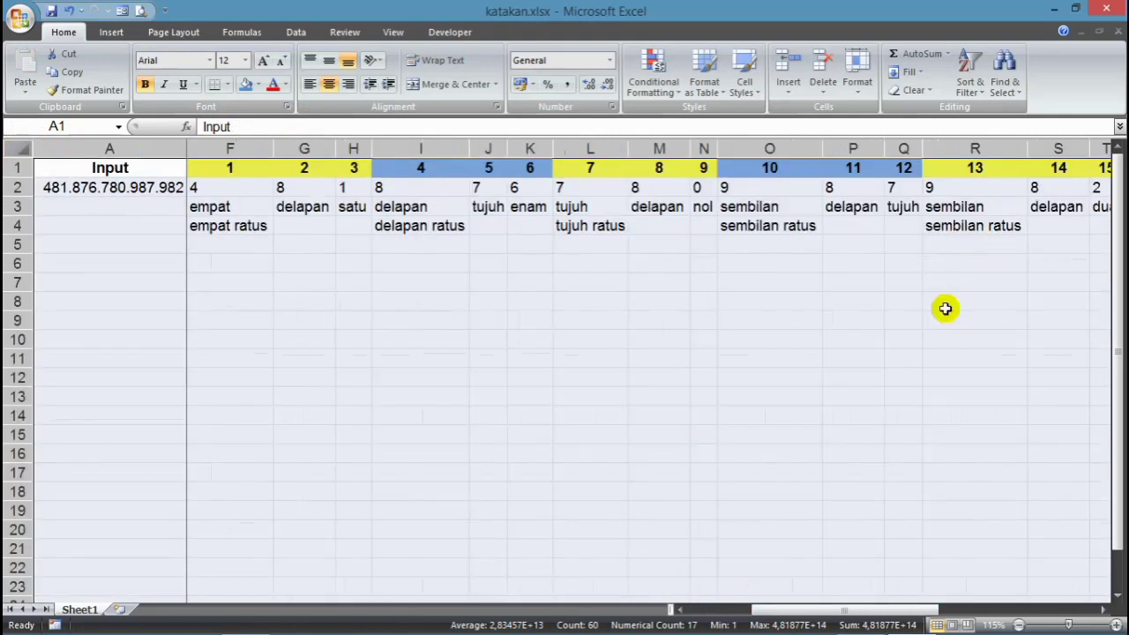
key(ctrl+a)
ctrl+scroll(946, 308, down, 1)
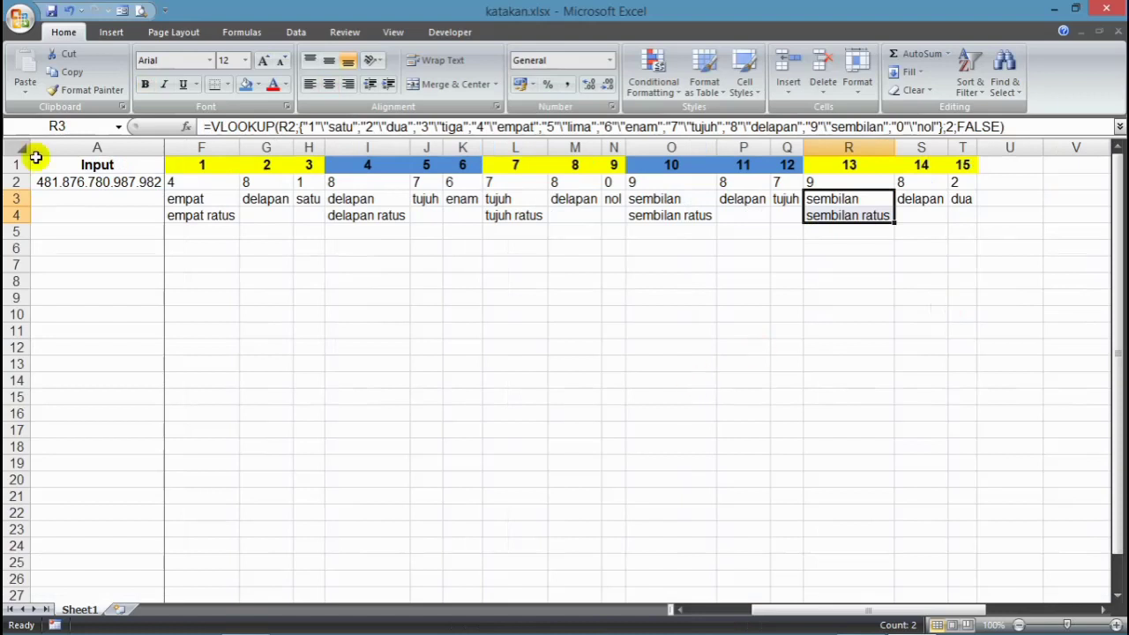
- Change the first digit of the input number in A2 to 1 and check the words in F3 and F4
ctrl+scroll(35, 157, up, 5)
click(63, 211)
double_click(71, 212)
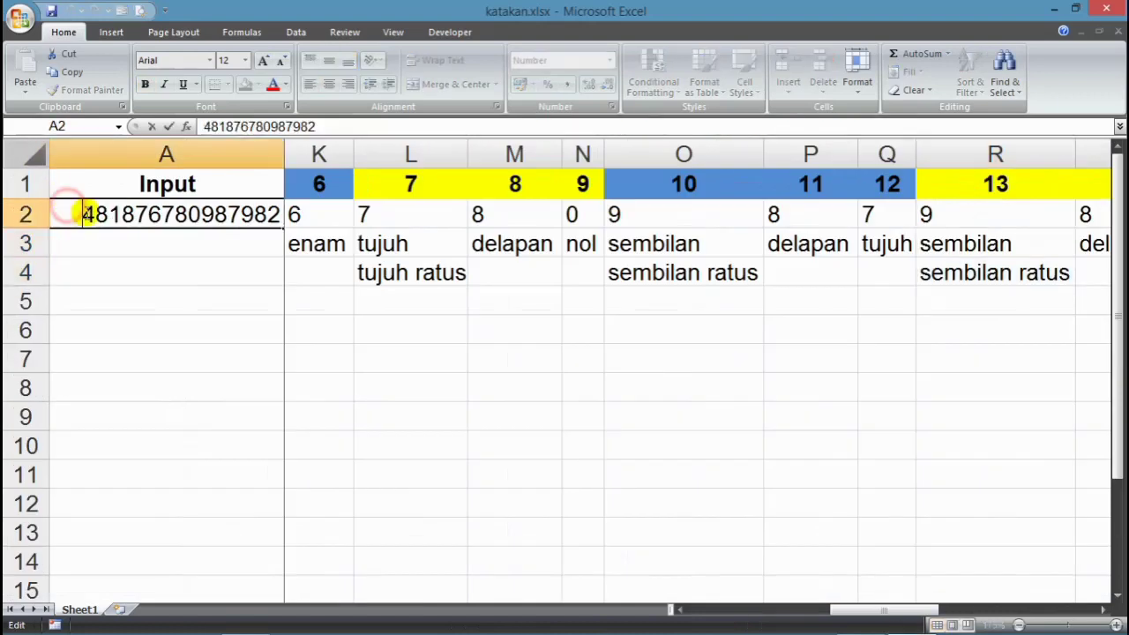
key(shift+Right)
text(1)
key(Return)
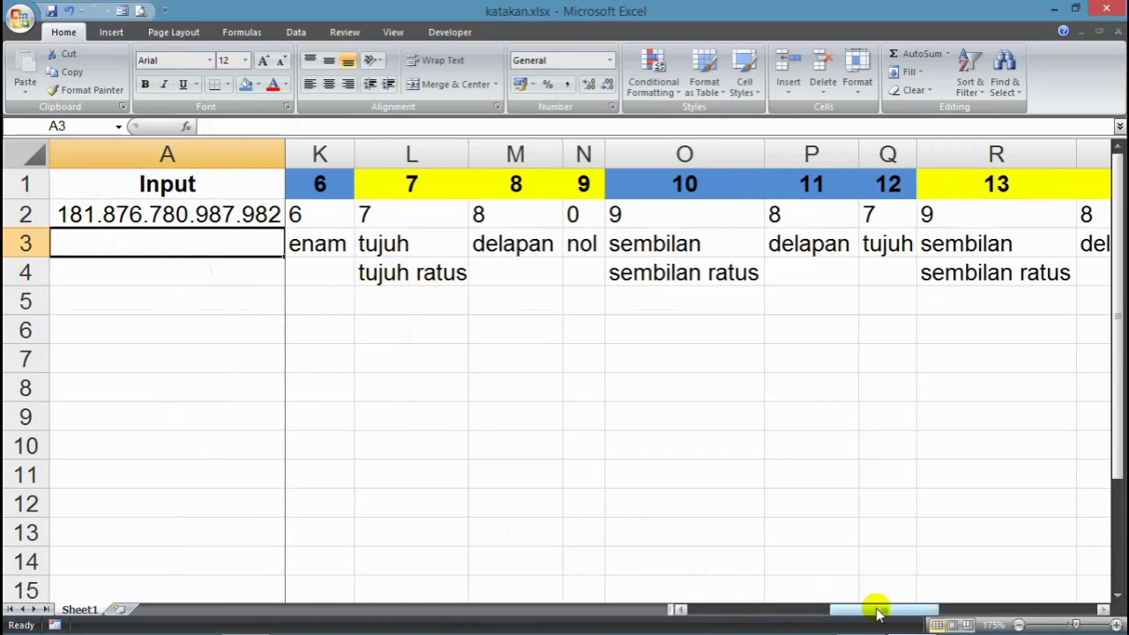
drag(870, 608, 597, 596)
click(745, 248)
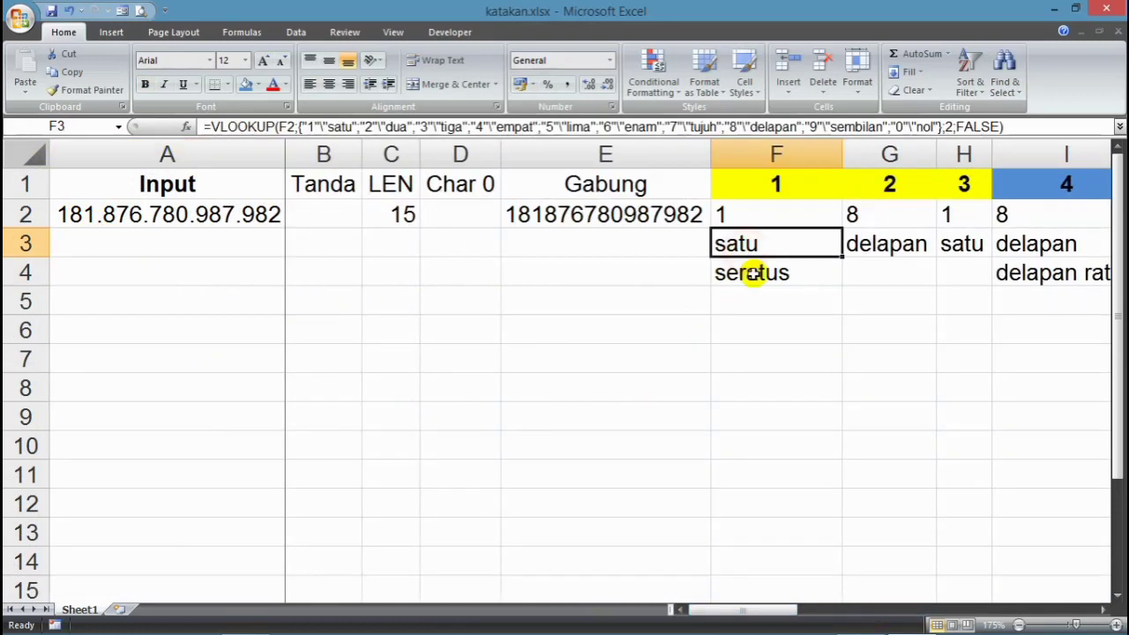
click(752, 274)
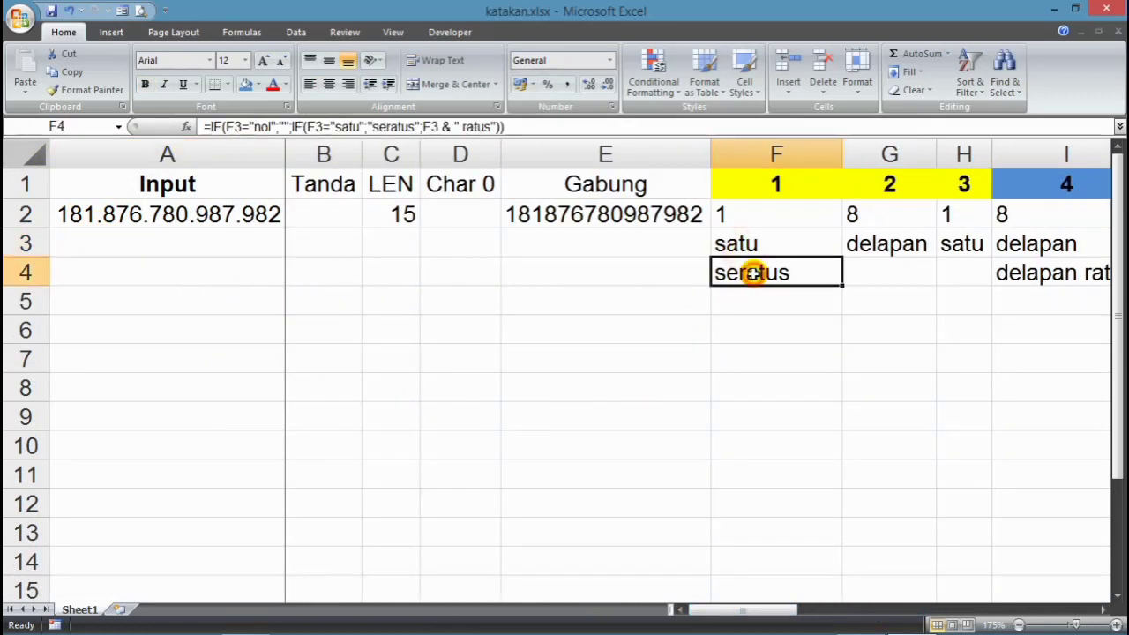
- Delete the leading 1 from the number in A2 and check the hundreds cell F4
click(60, 212)
double_click(65, 210)
drag(101, 213, 66, 213)
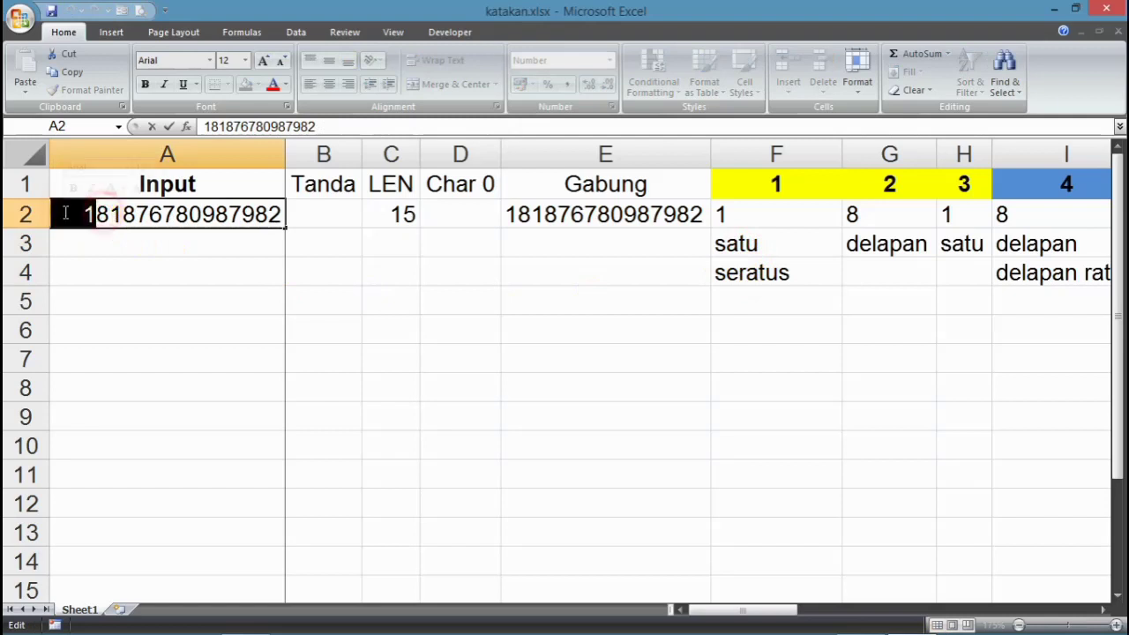
key(Delete)
key(Return)
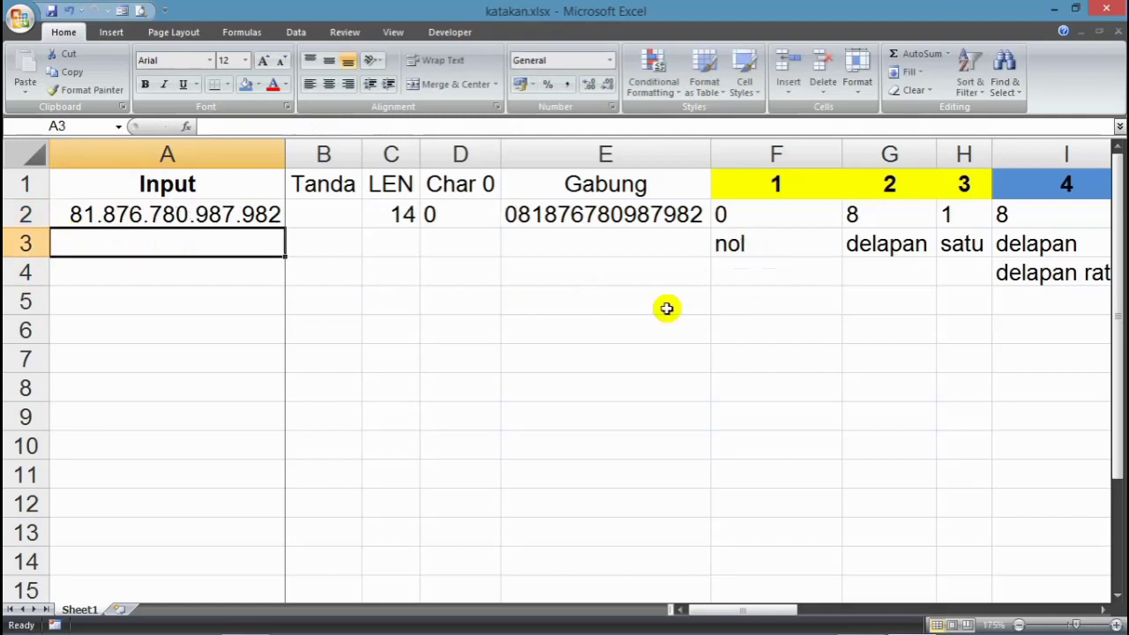
click(769, 283)
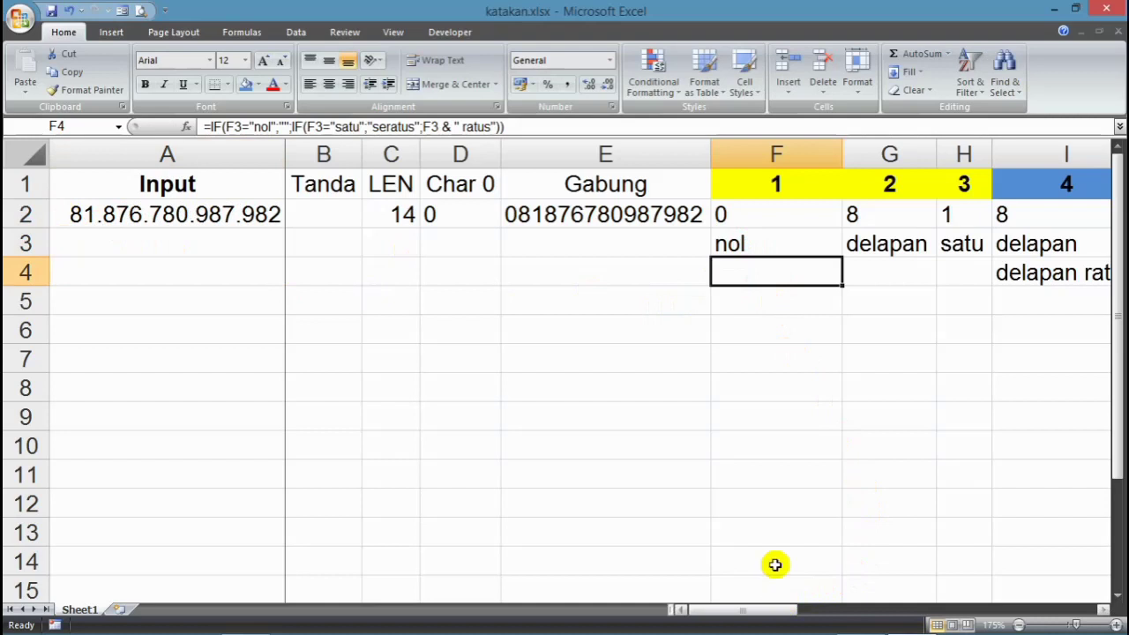
scroll(744, 434, down, 4)
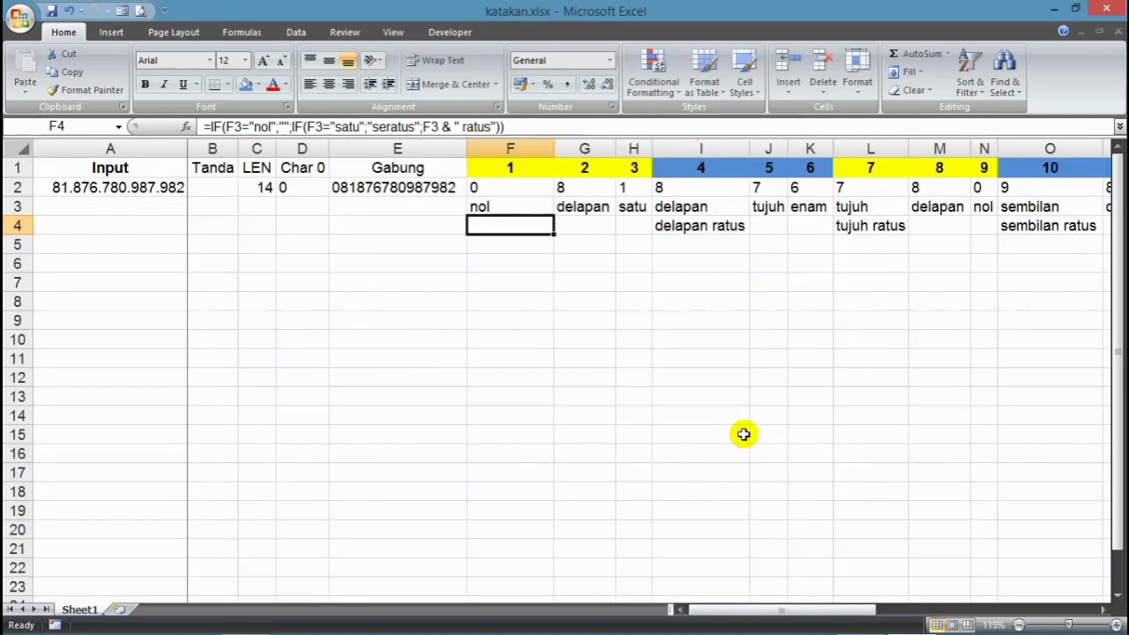
scroll(744, 434, down, 2)
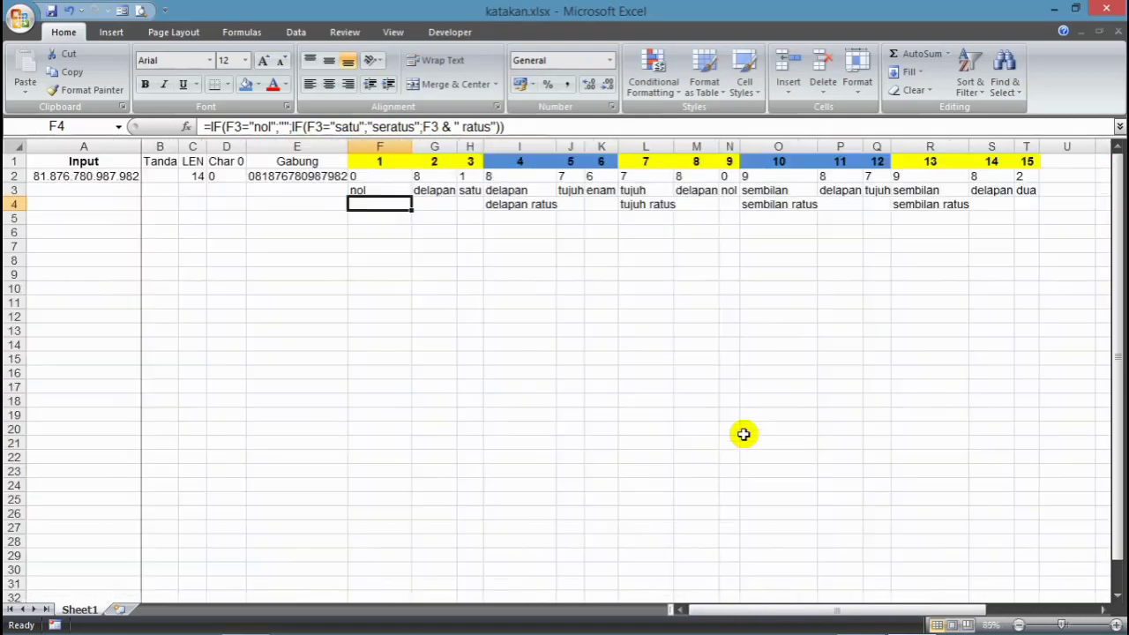
scroll(744, 434, up, 1)
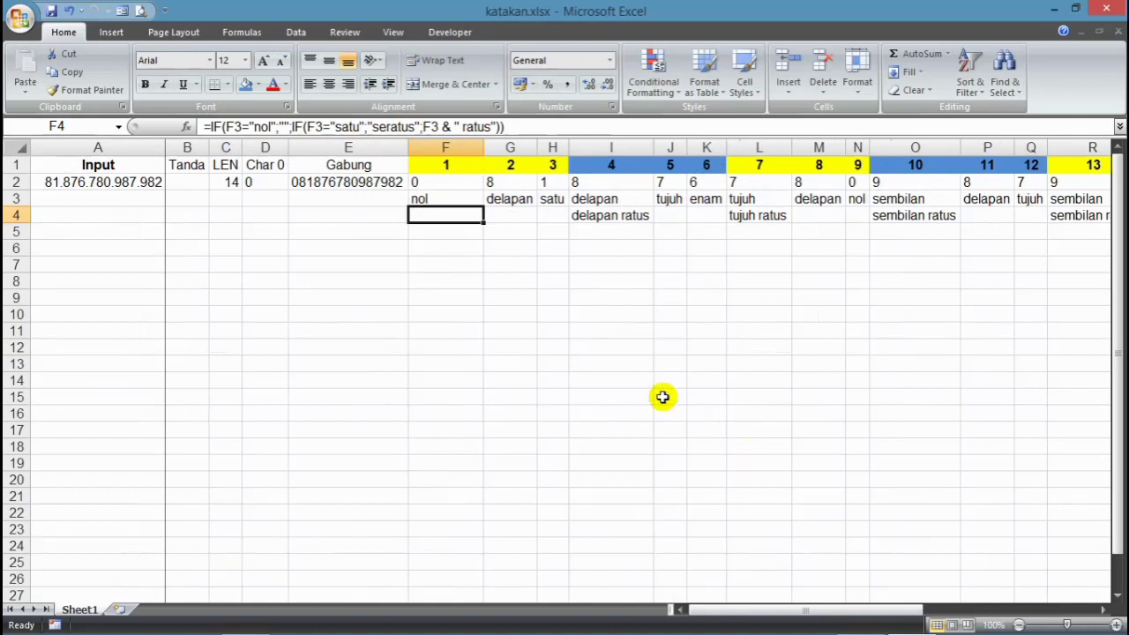
click(481, 265)
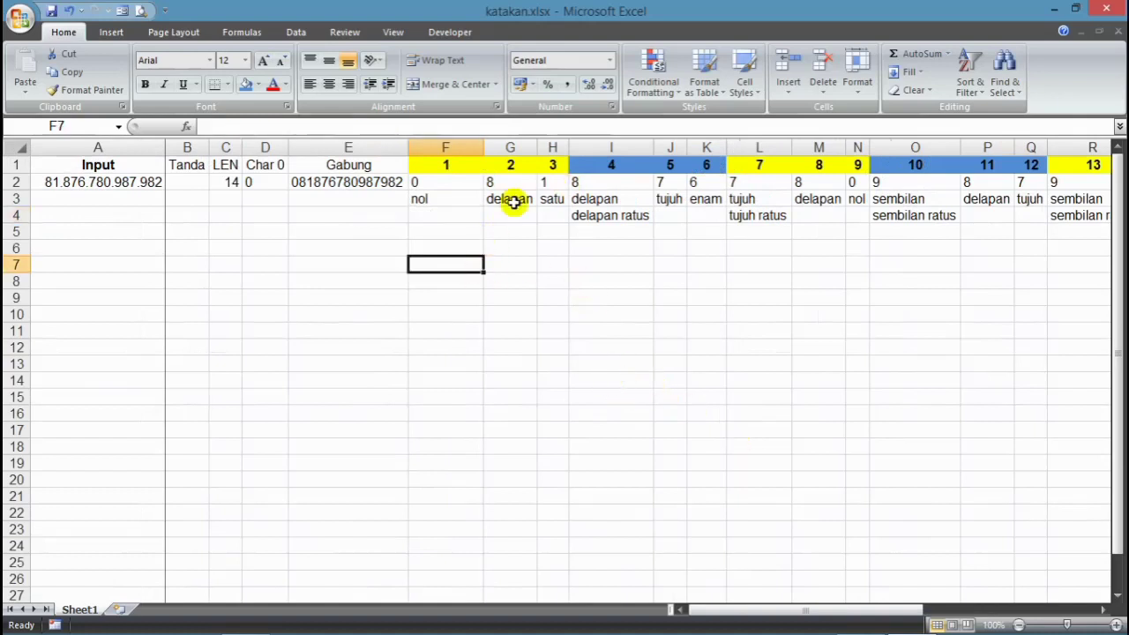
click(70, 187)
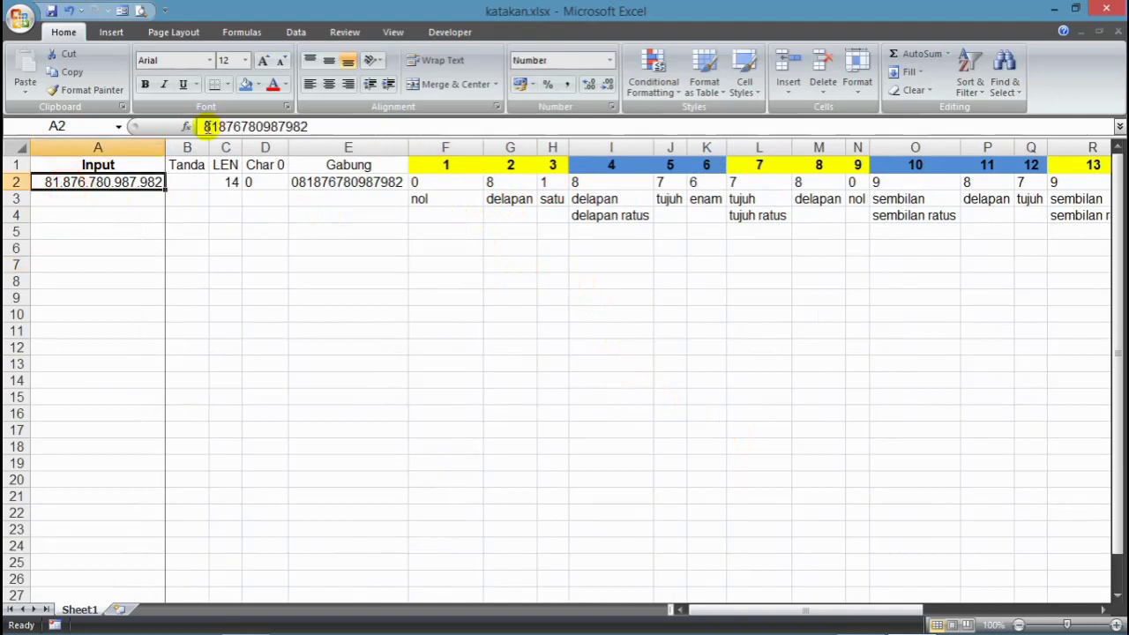
click(210, 126)
text(1)
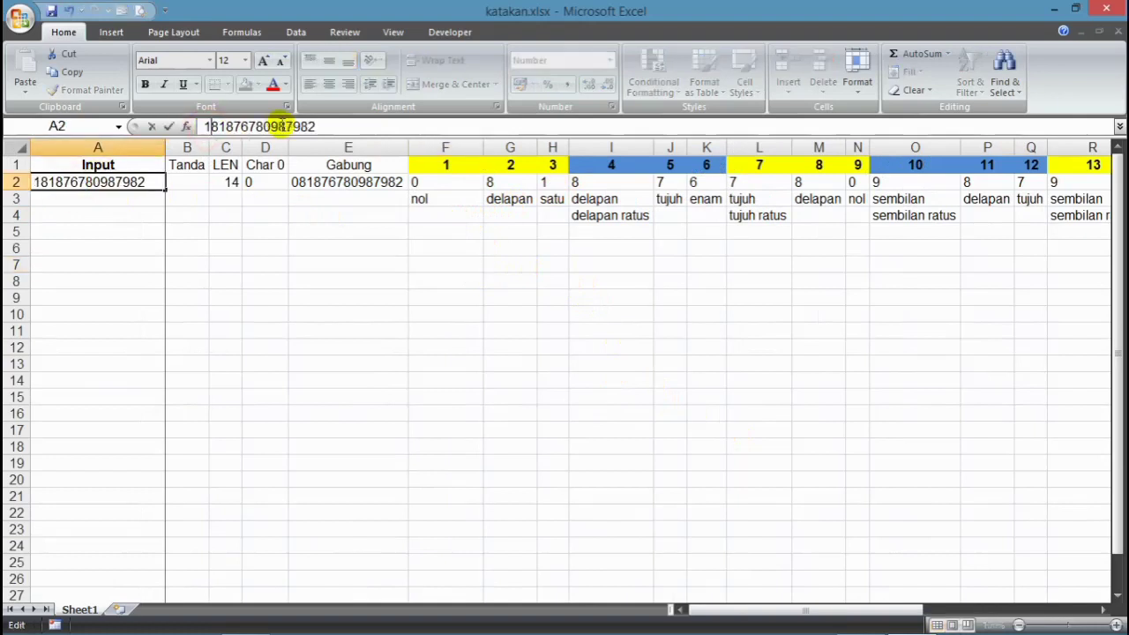
key(Return)
click(553, 349)
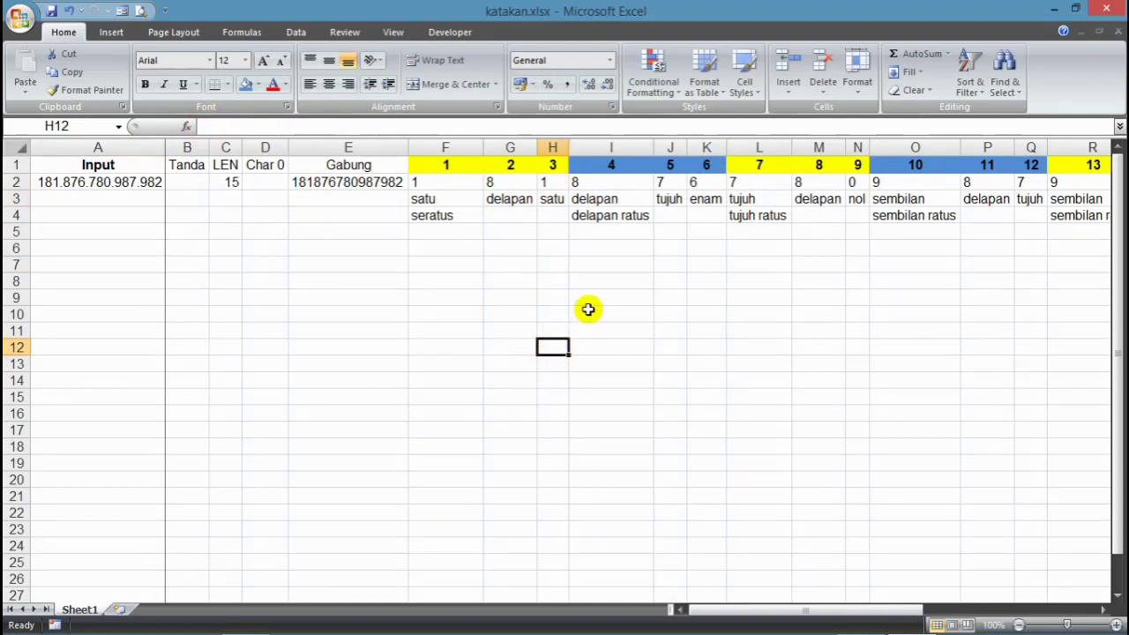
scroll(588, 309, up, 2)
drag(668, 239, 721, 239)
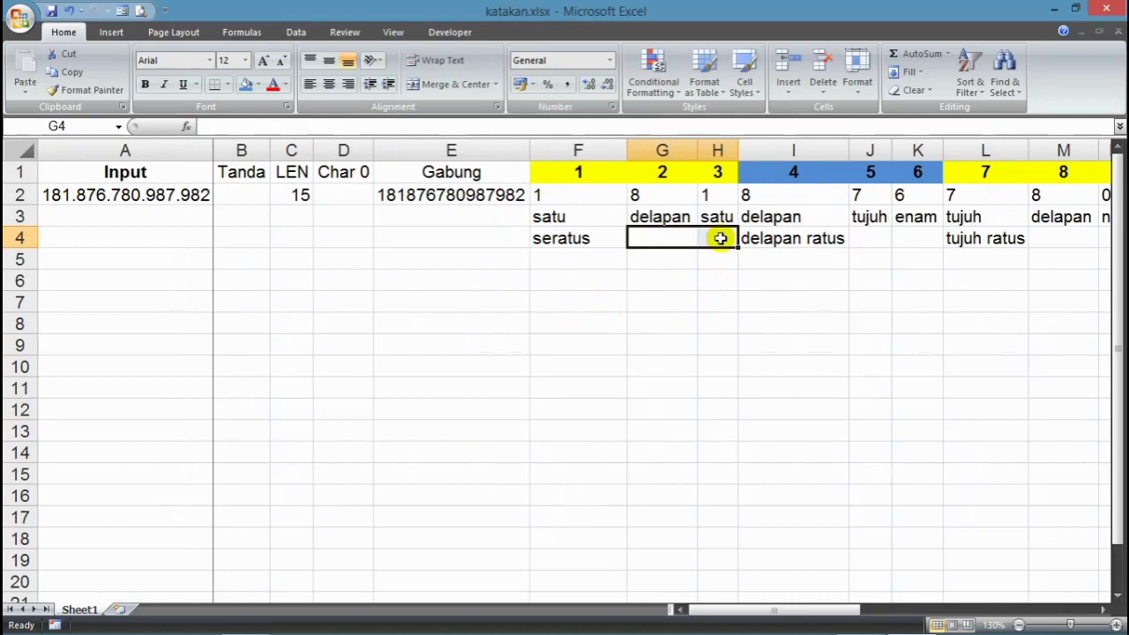
click(660, 257)
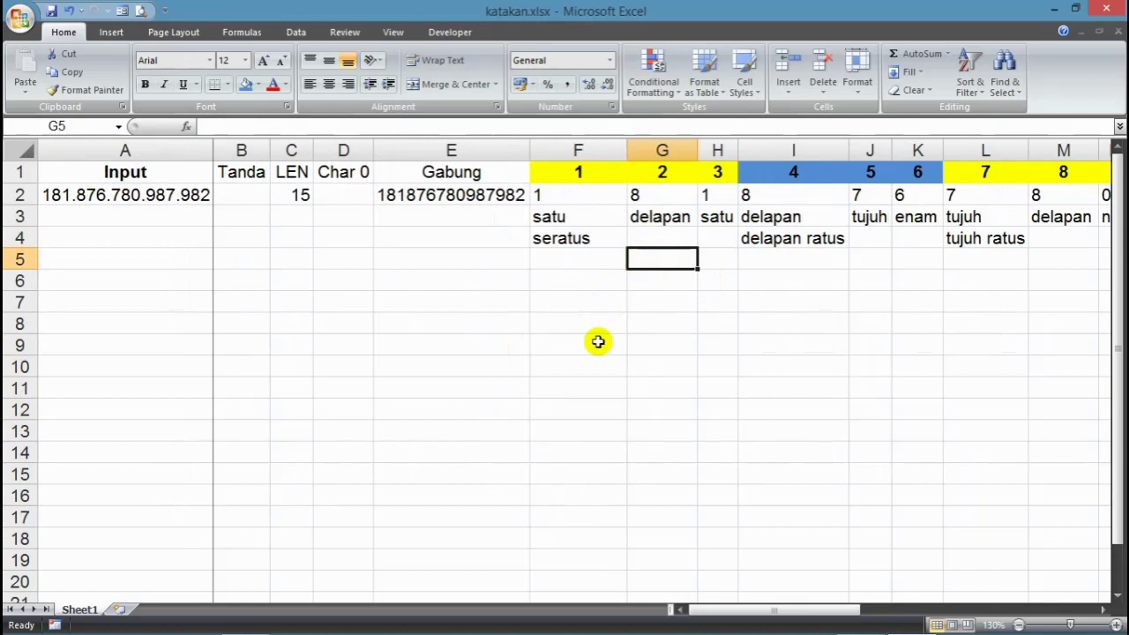
key(Up)
key(Up)
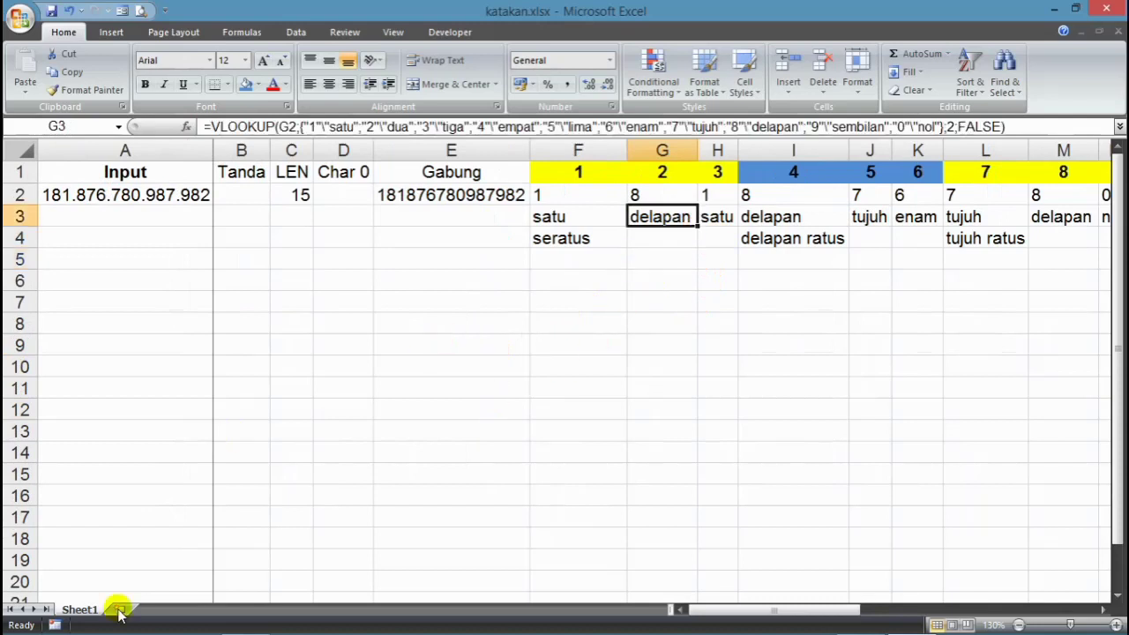
- Add a new worksheet and fill cells F4 to O4 with the digit series 0 to 9
key(shift+Right)
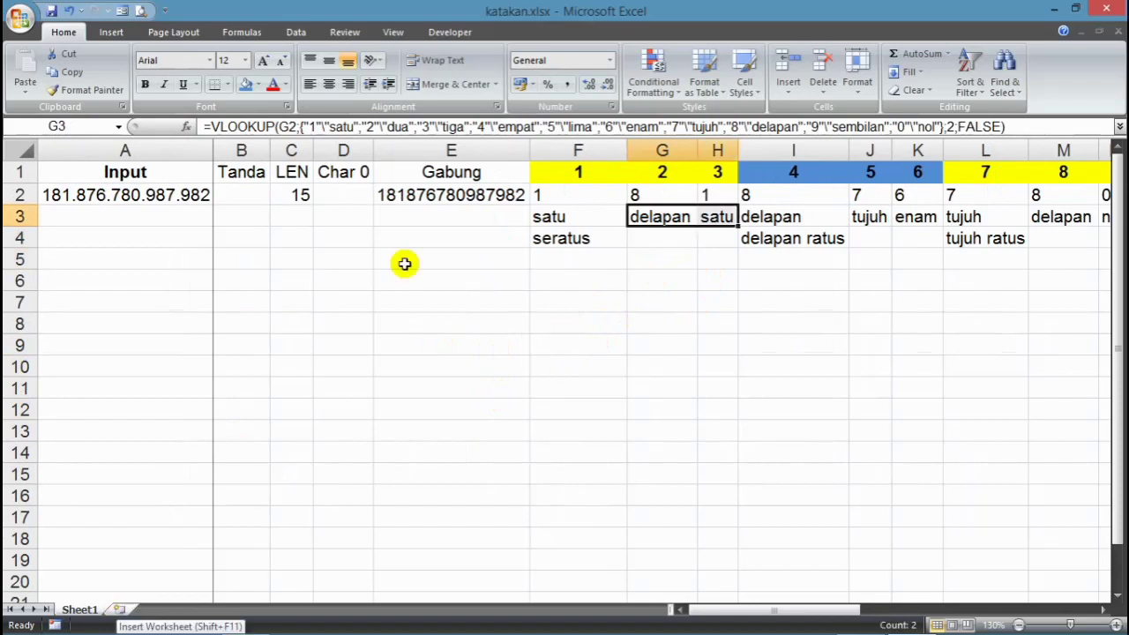
click(413, 216)
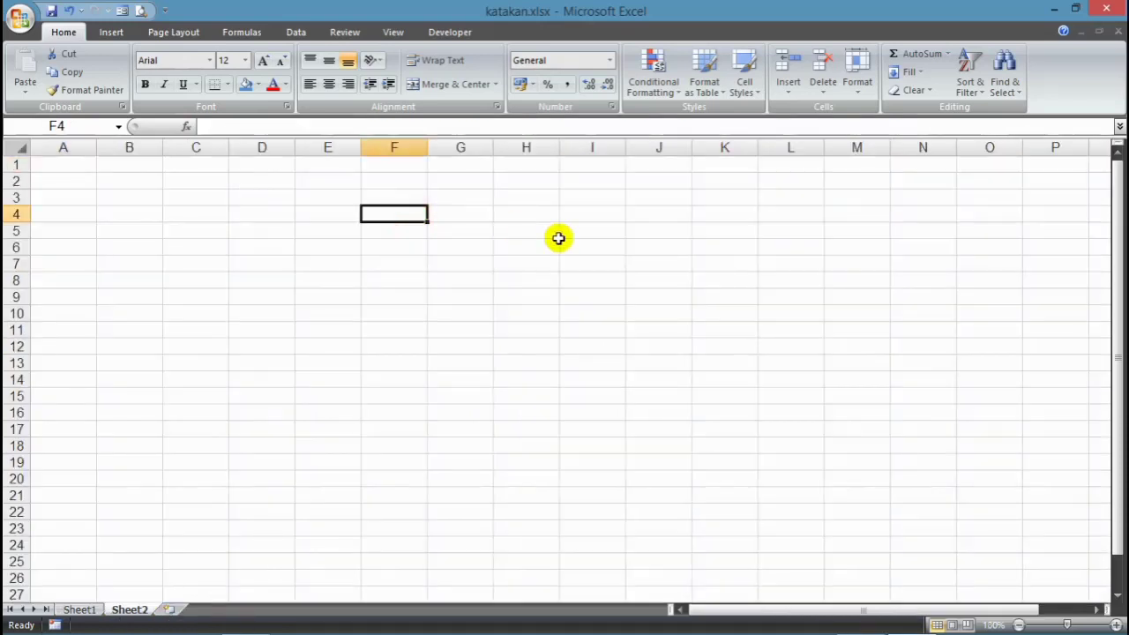
text(0)
key(Tab)
text(1)
key(Return)
drag(413, 215, 936, 221)
drag(988, 215, 998, 215)
- Copy the digits in F4:O4 and paste them transposed down column E starting at E5
click(856, 312)
drag(414, 213, 973, 212)
right_click(973, 213)
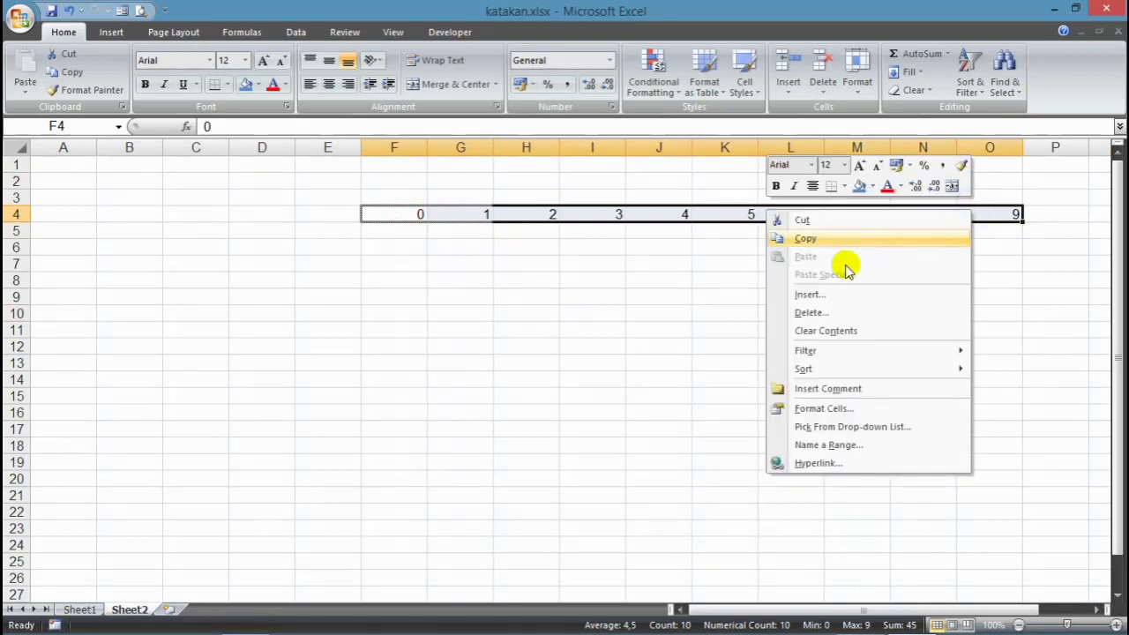
click(825, 239)
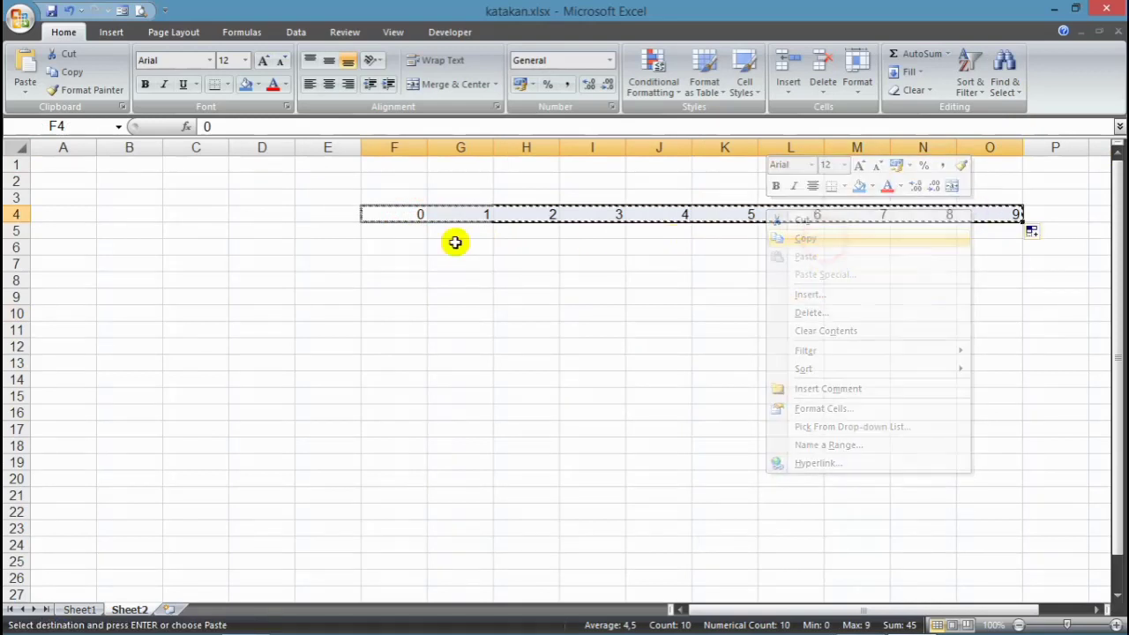
click(315, 232)
right_click(319, 233)
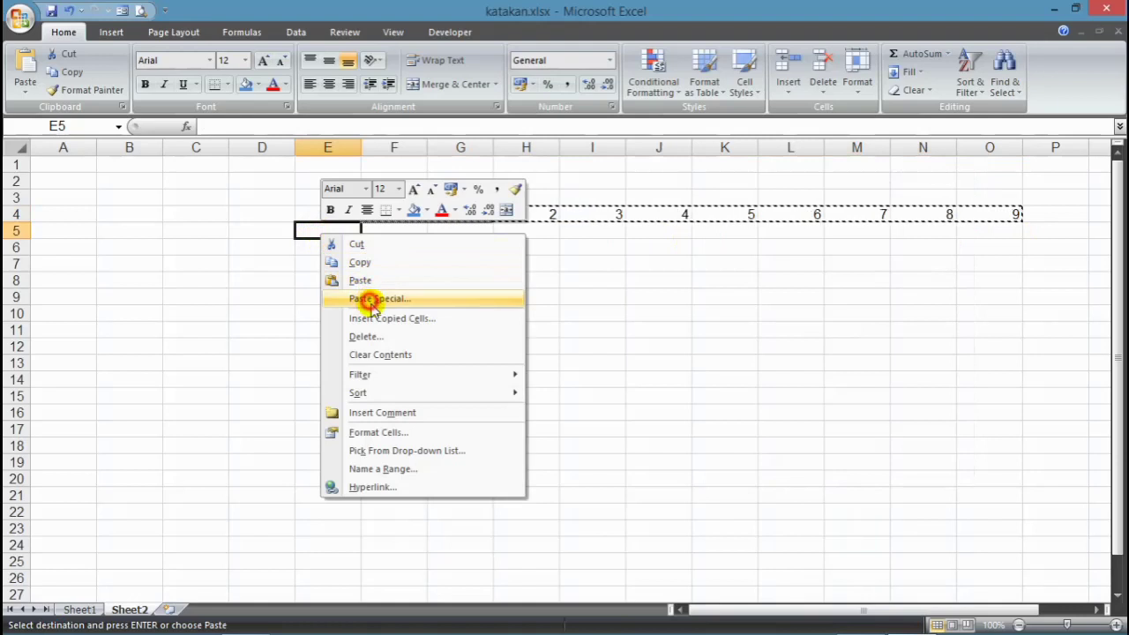
click(365, 298)
click(408, 379)
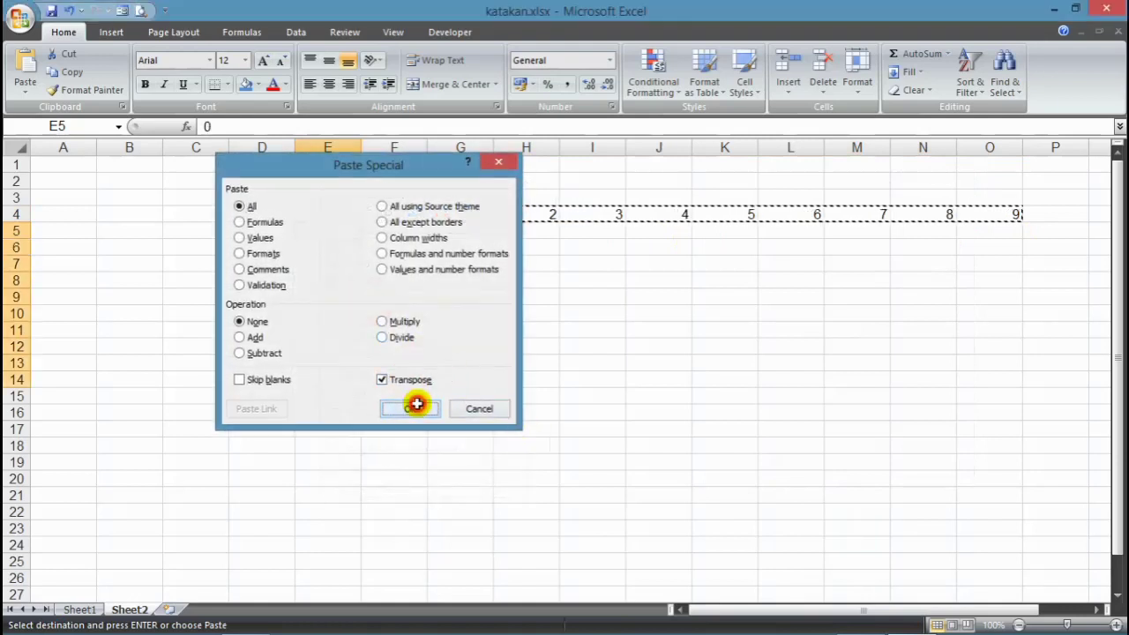
click(412, 406)
click(564, 395)
key(Escape)
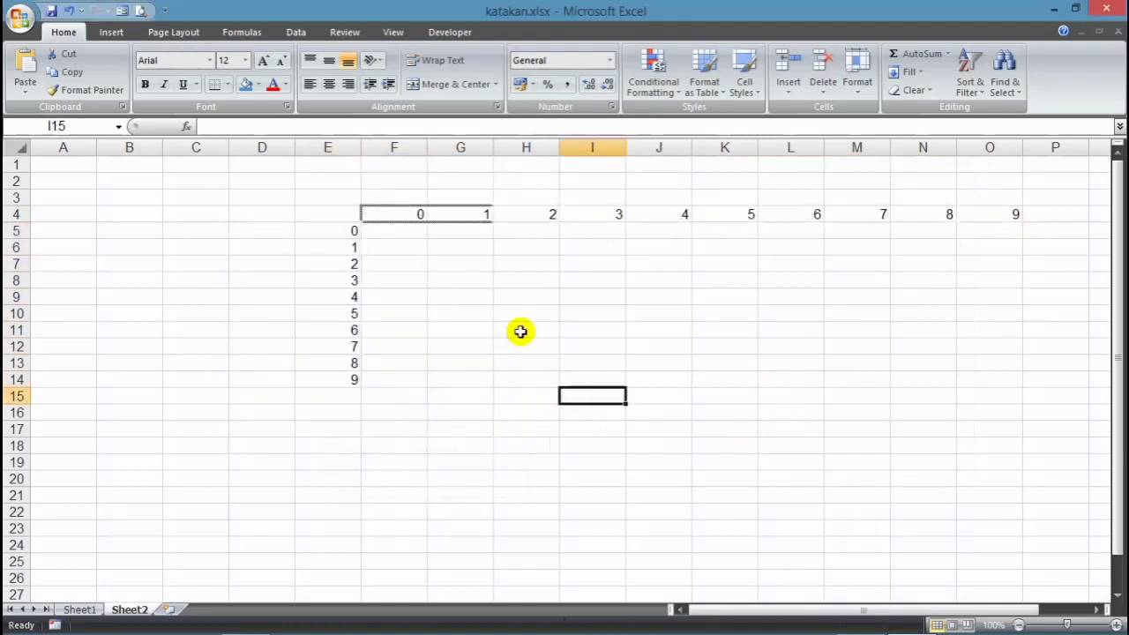
- Enter the formula =E5&F4 in F5 to join the row digit with the column digit
click(439, 363)
scroll(451, 382, up, 2)
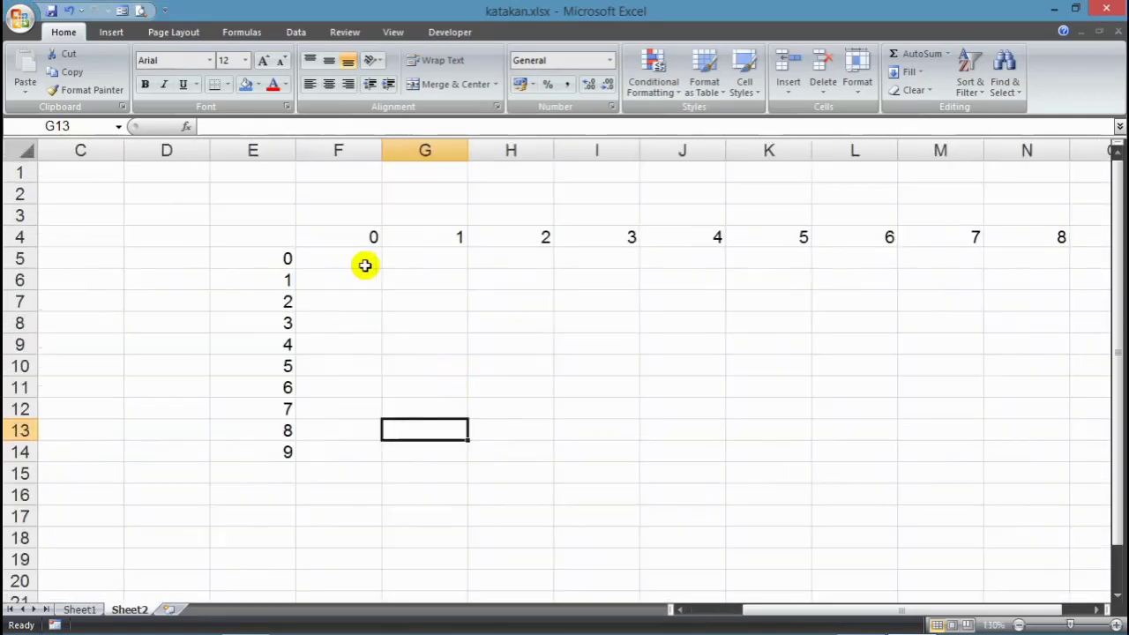
click(277, 255)
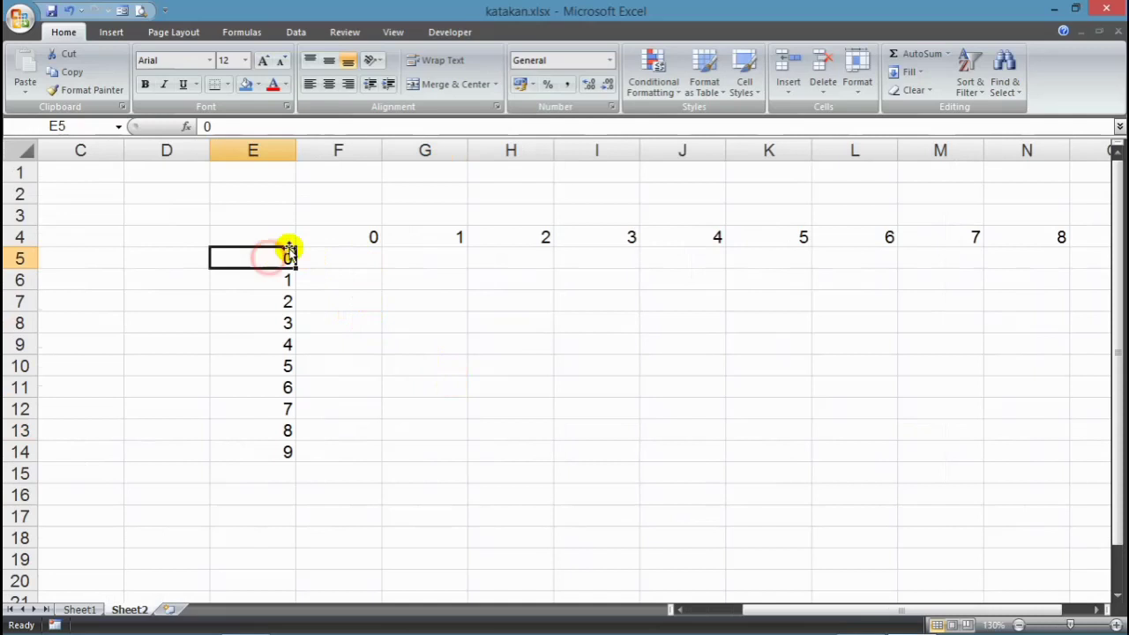
click(369, 234)
click(357, 257)
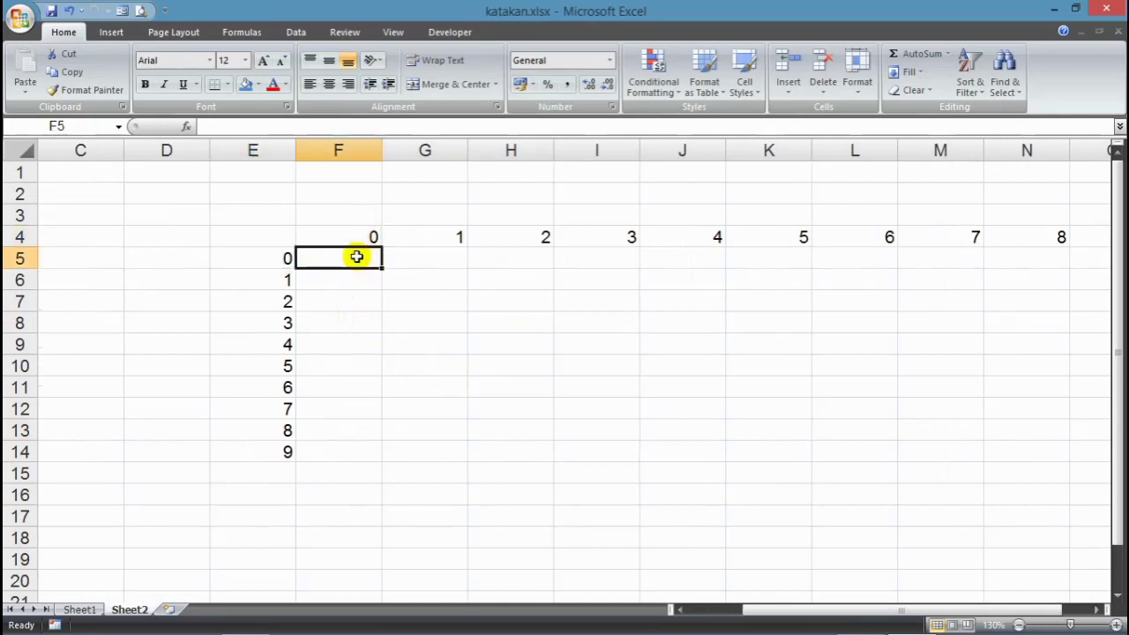
text(=)
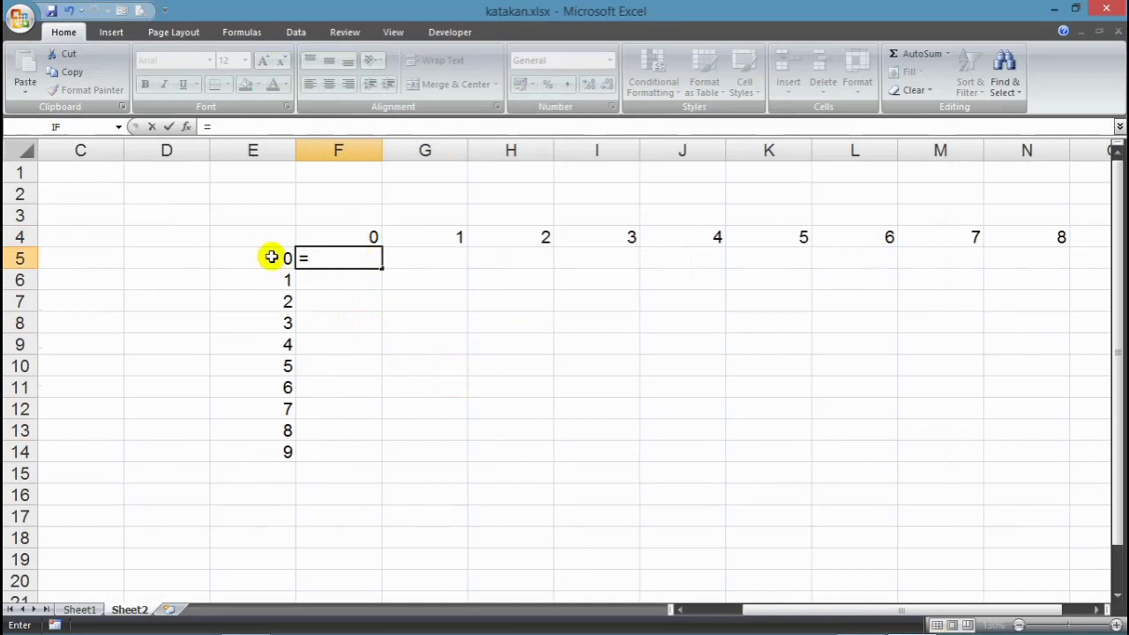
click(261, 261)
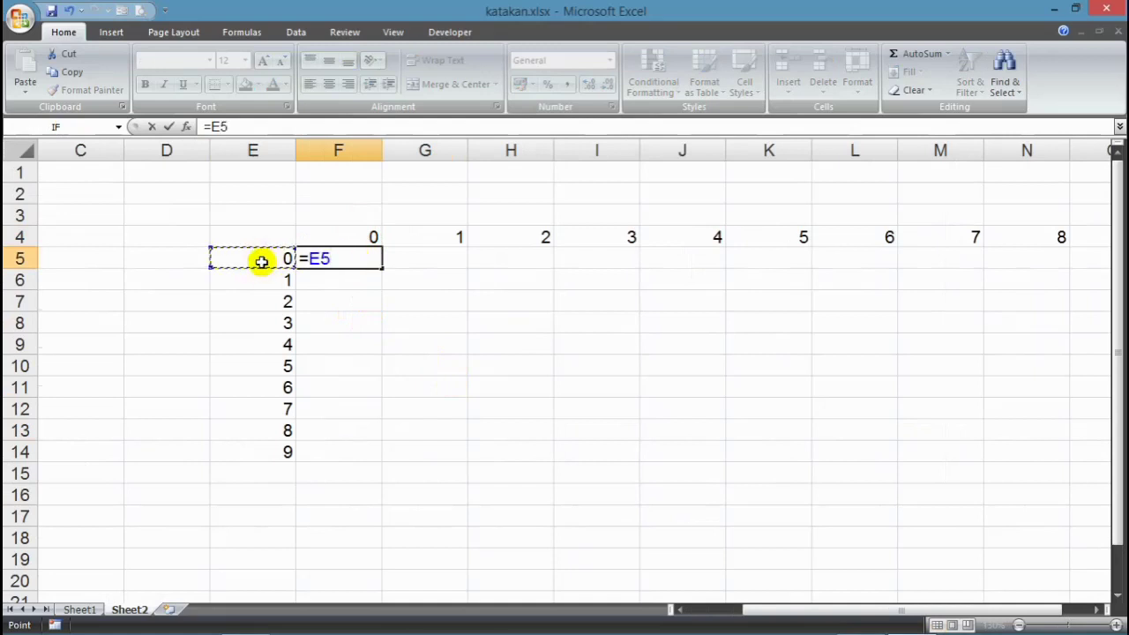
text(&)
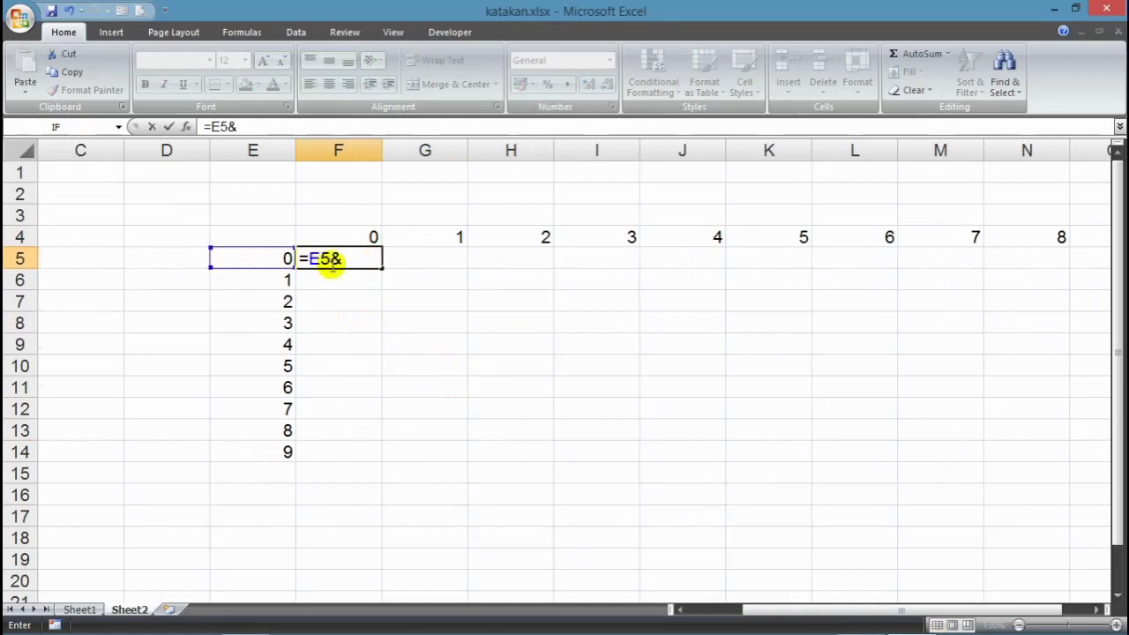
click(354, 232)
key(Return)
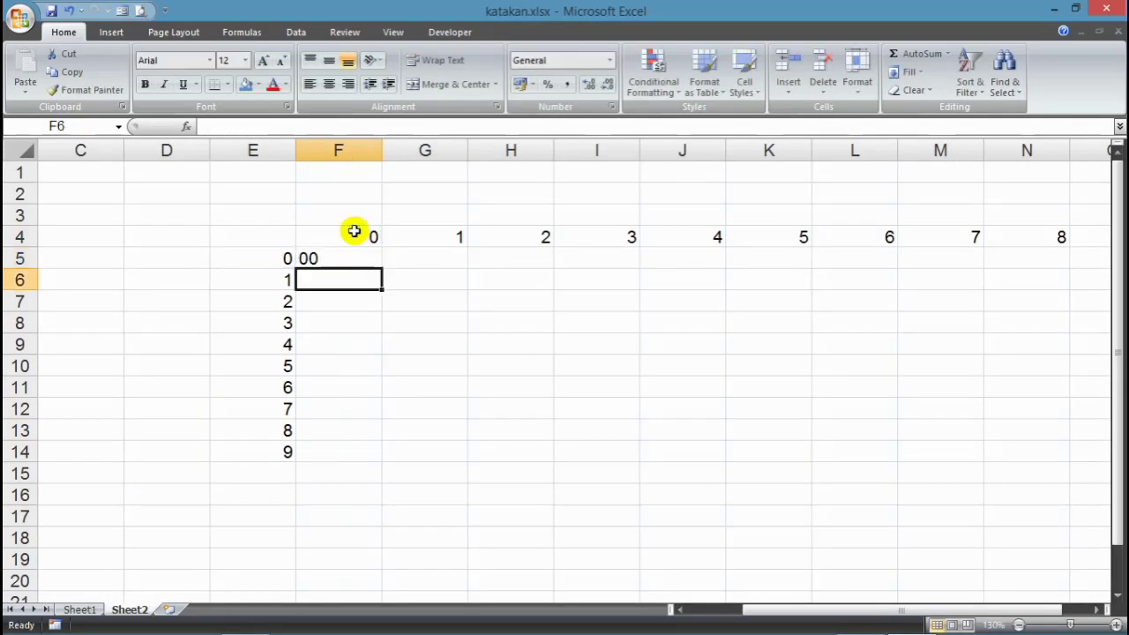
- Fill the F5 formula across row 5 through K5 and check the formula in G5
click(377, 259)
drag(382, 268, 835, 267)
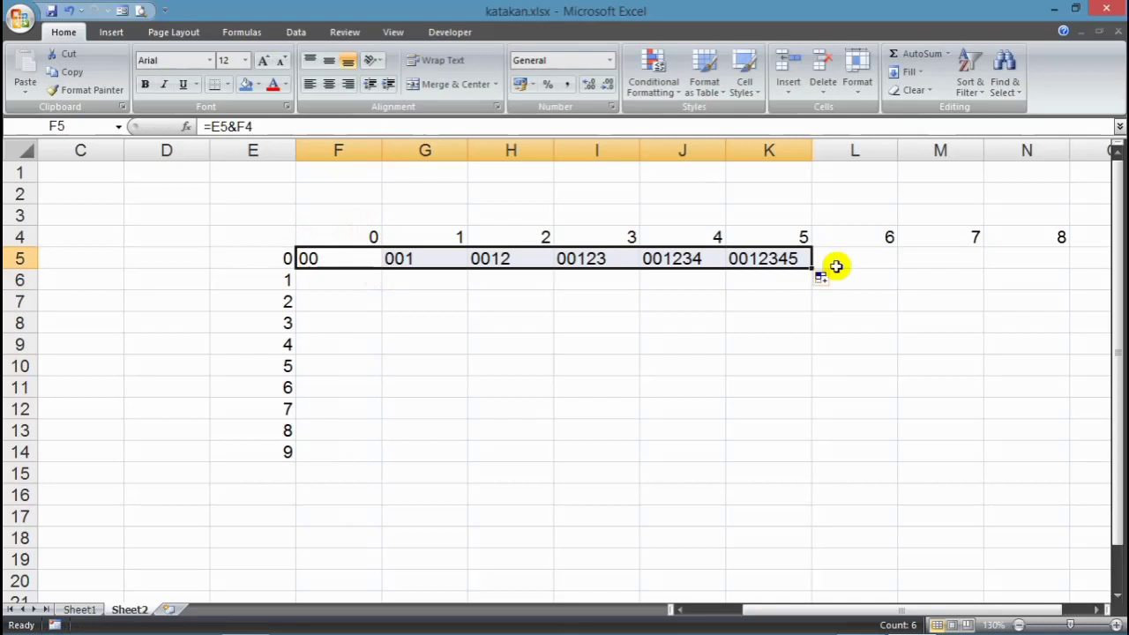
click(415, 256)
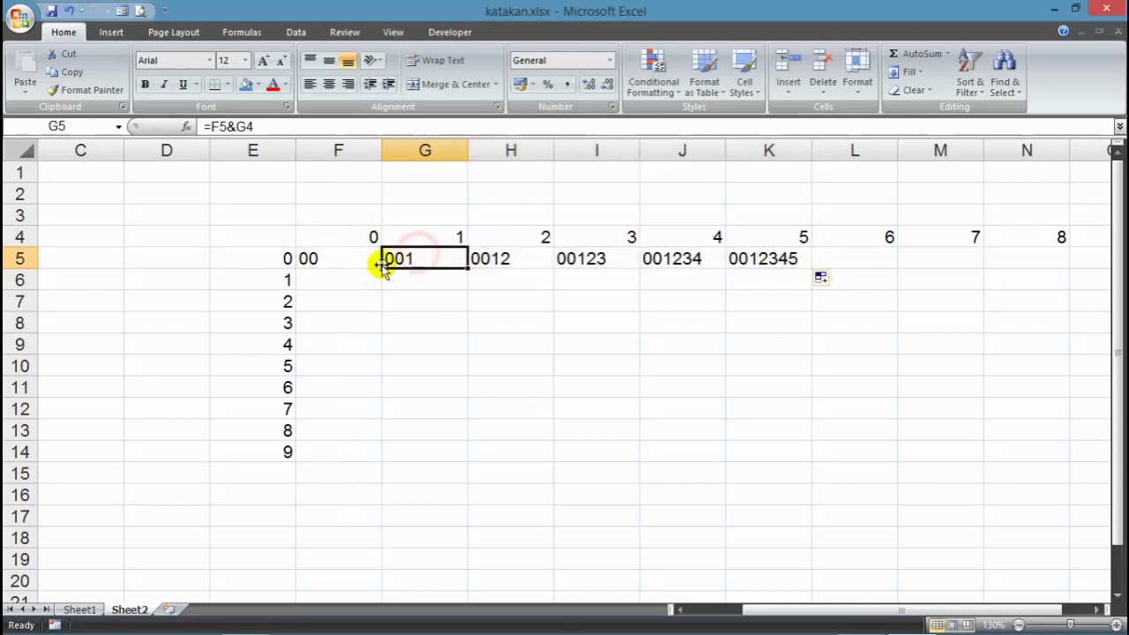
- Examine the F5 formula against the row digits in E5:E14 and the column digits in row 4
click(330, 256)
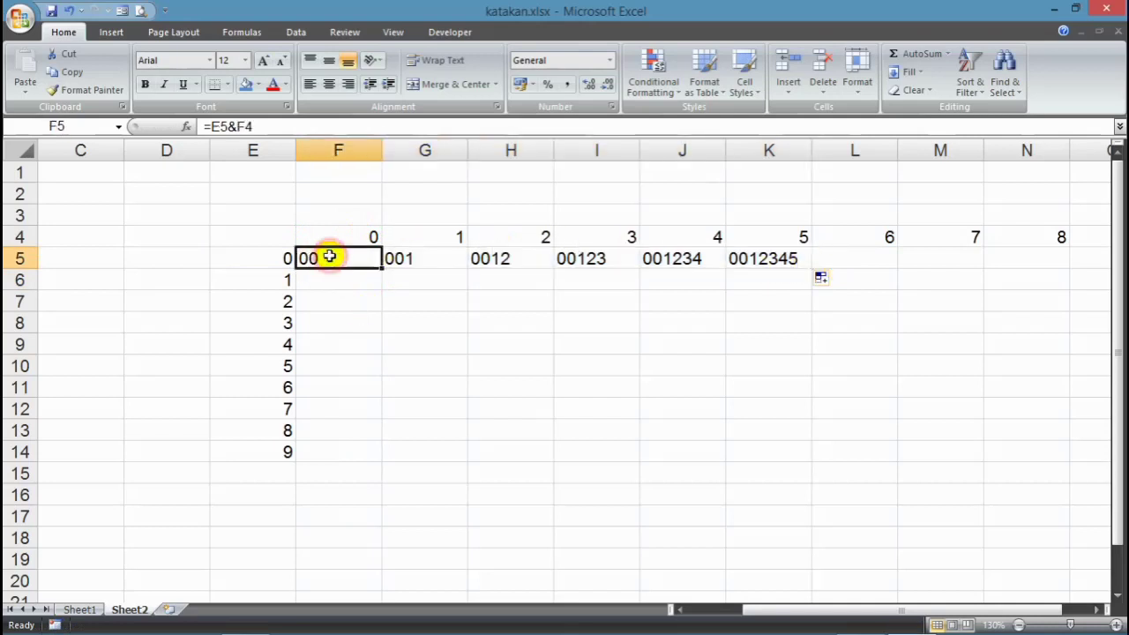
click(277, 259)
click(441, 238)
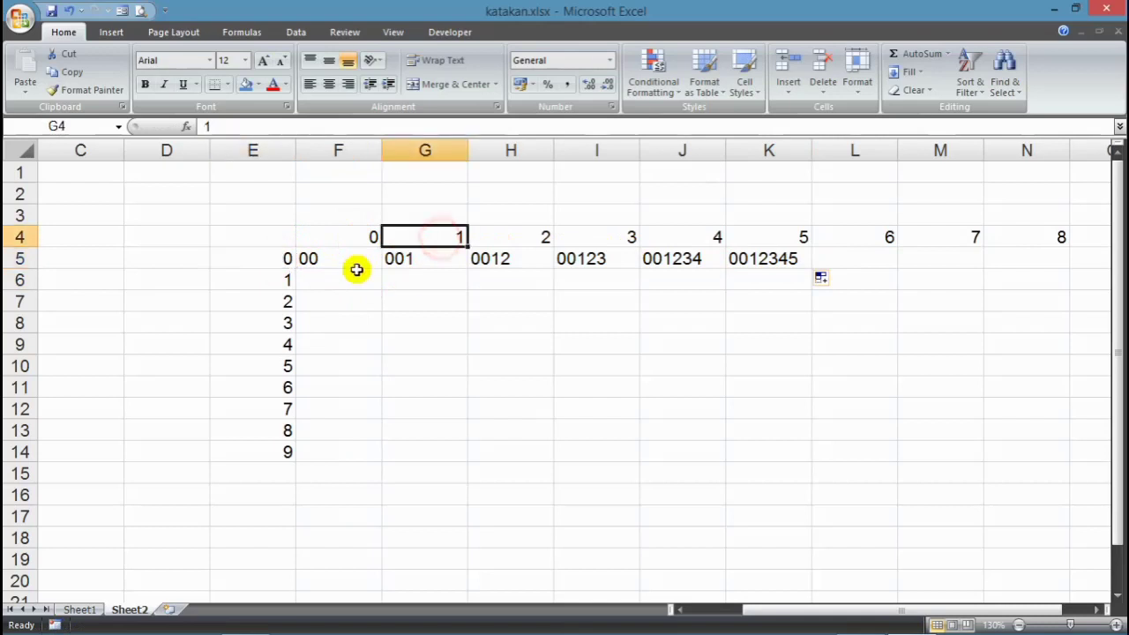
click(353, 257)
click(366, 233)
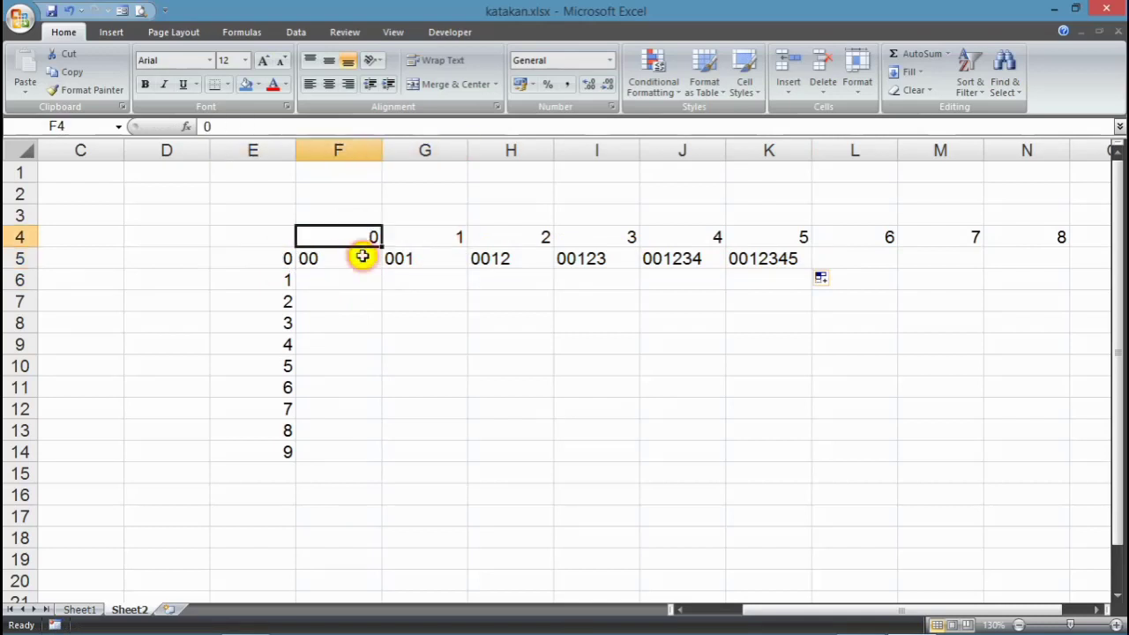
click(362, 256)
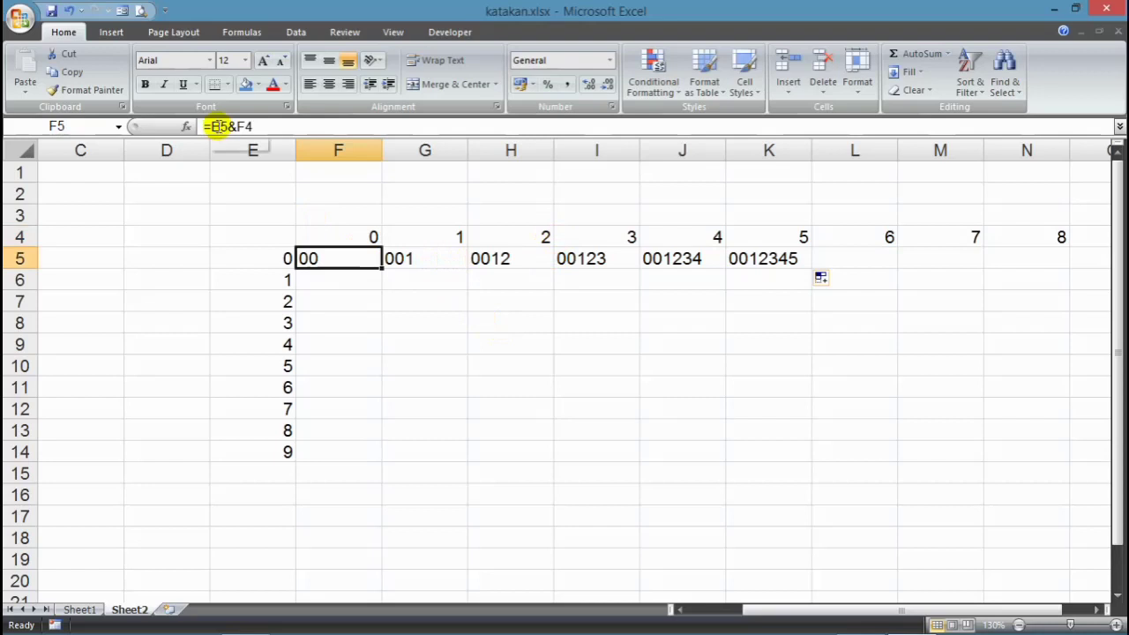
drag(252, 259, 254, 452)
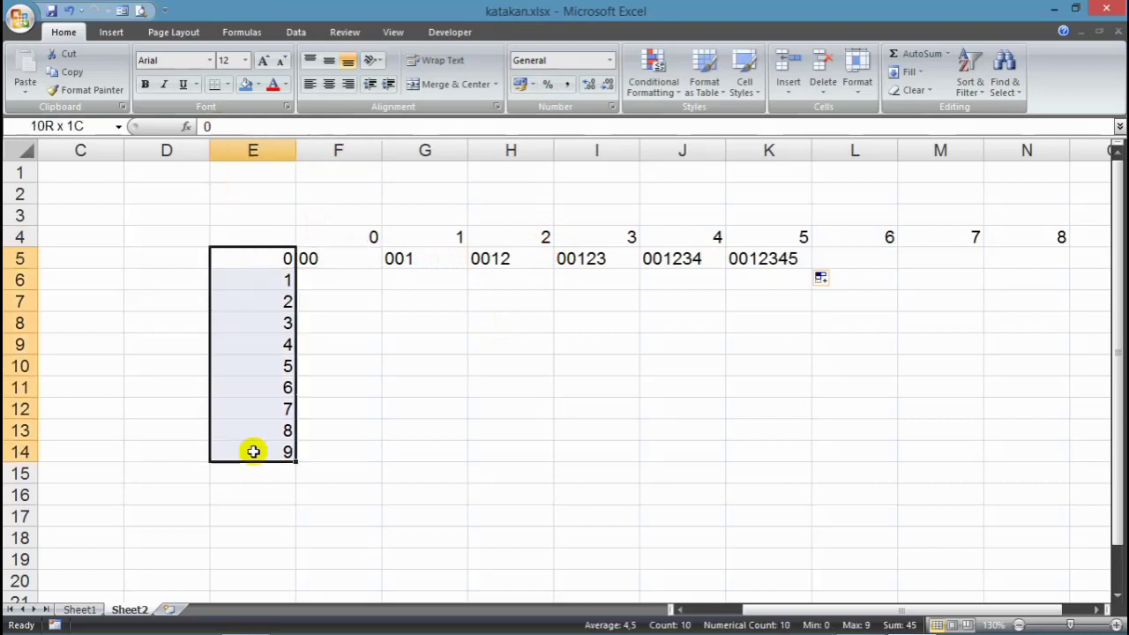
- Lock the column of the E5 reference in F5 so the formula reads =$E5&F4
click(346, 258)
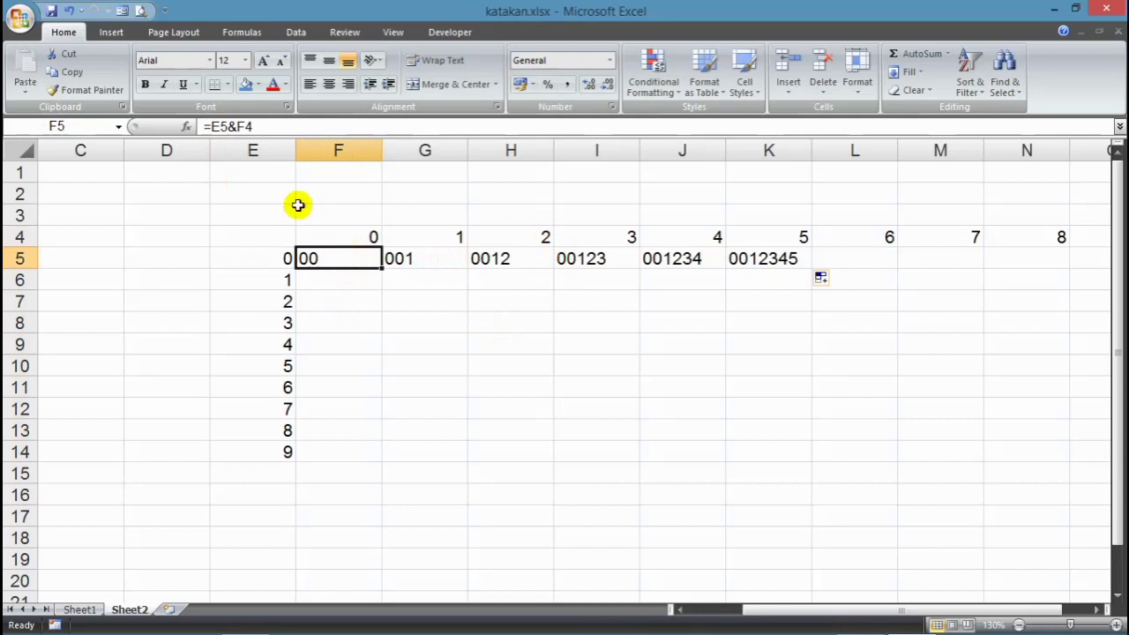
click(214, 127)
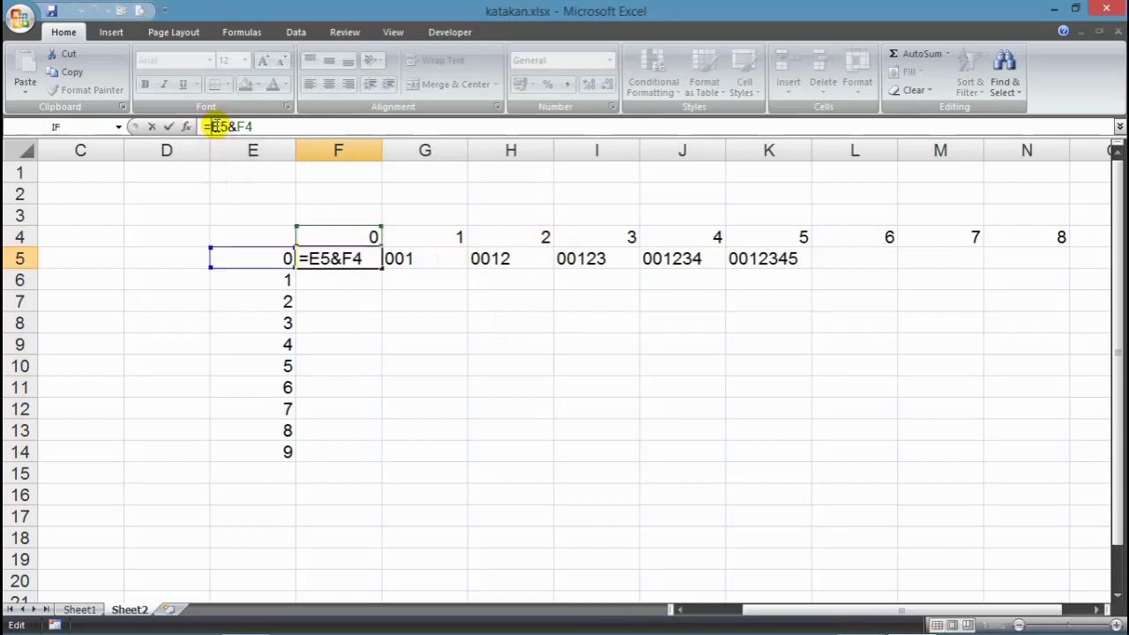
key(F4)
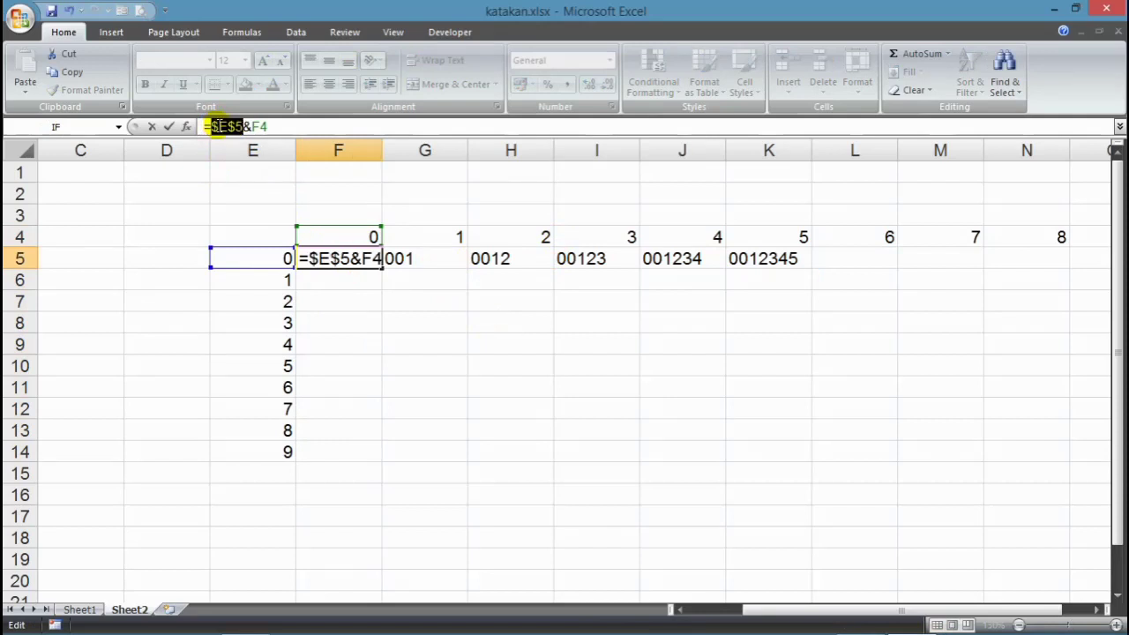
key(F4)
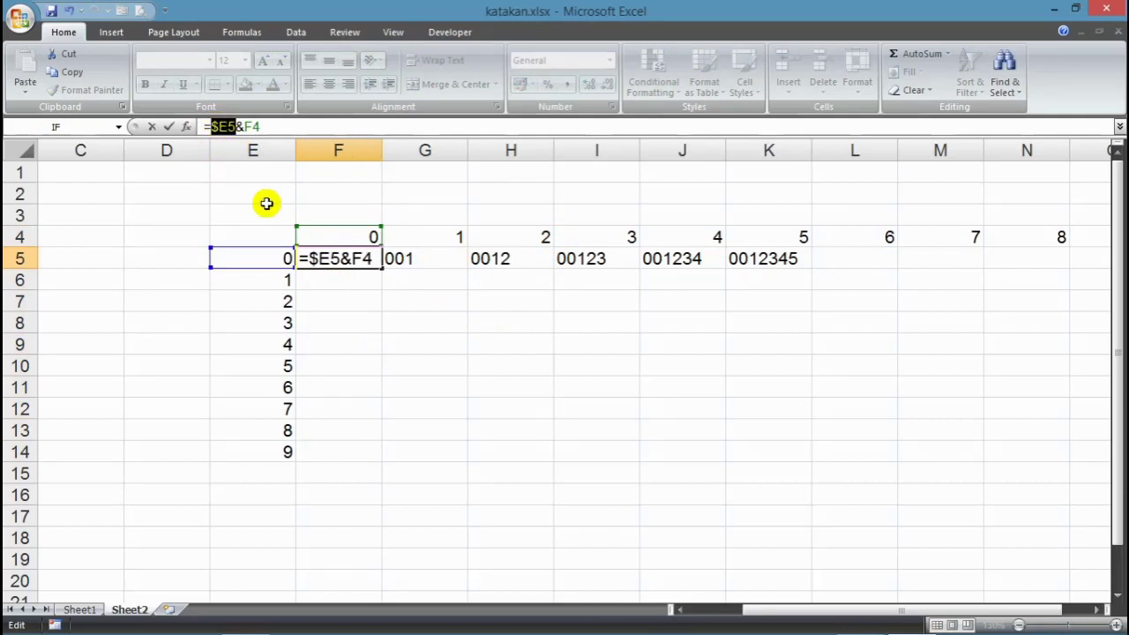
key(Return)
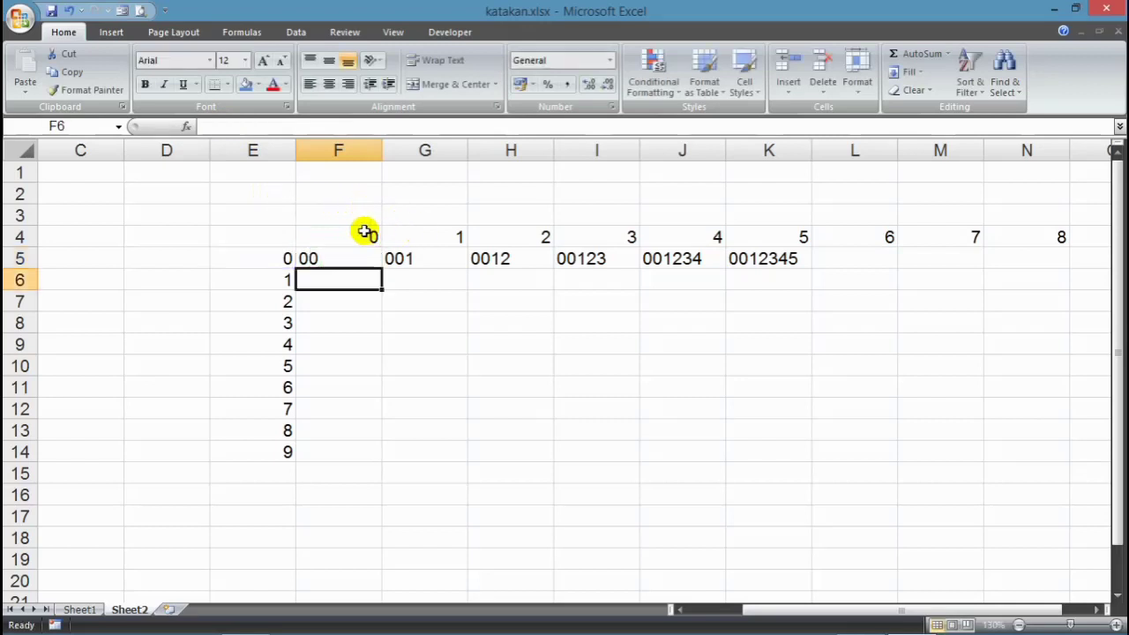
- Review the formula in F5 and lock the row of its F4 reference, making it =$E5&F$4
click(341, 258)
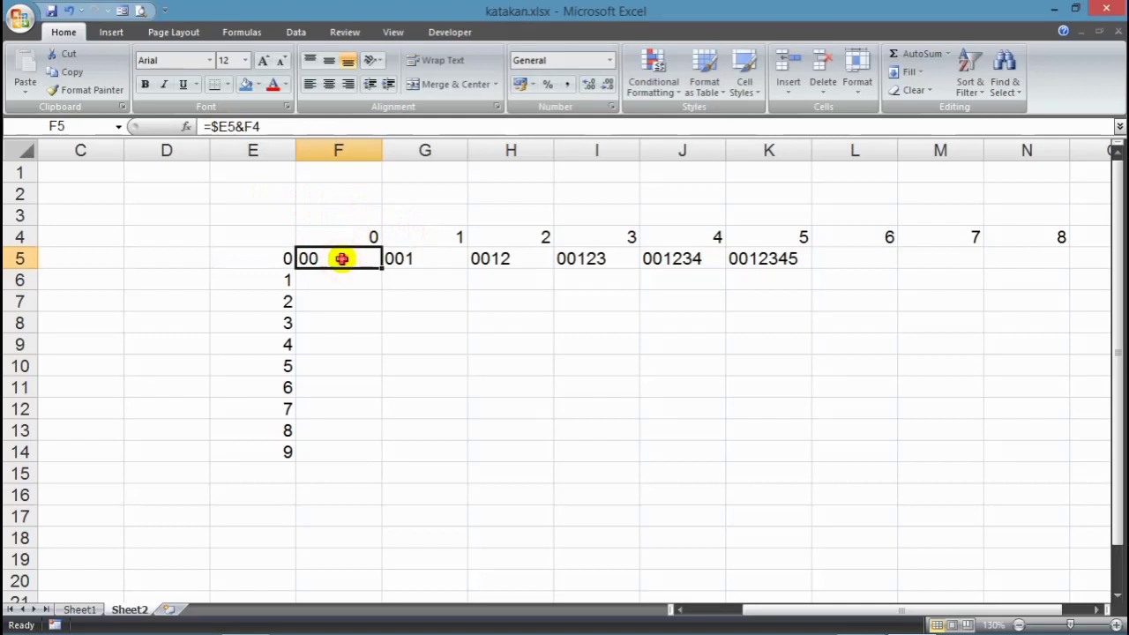
double_click(341, 259)
key(Return)
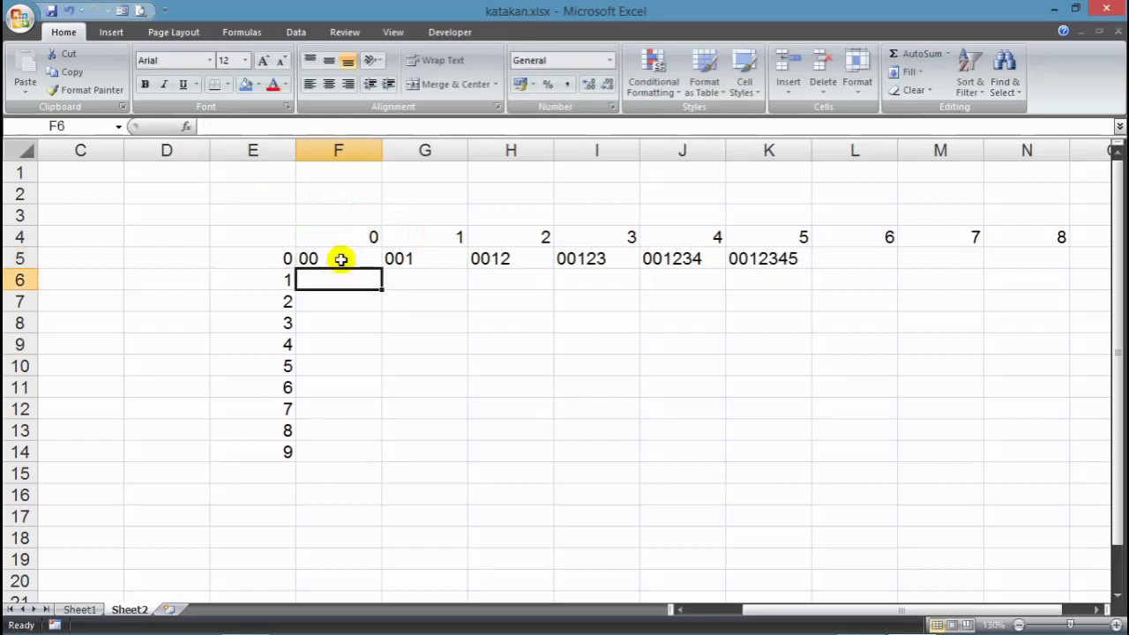
click(341, 258)
double_click(341, 259)
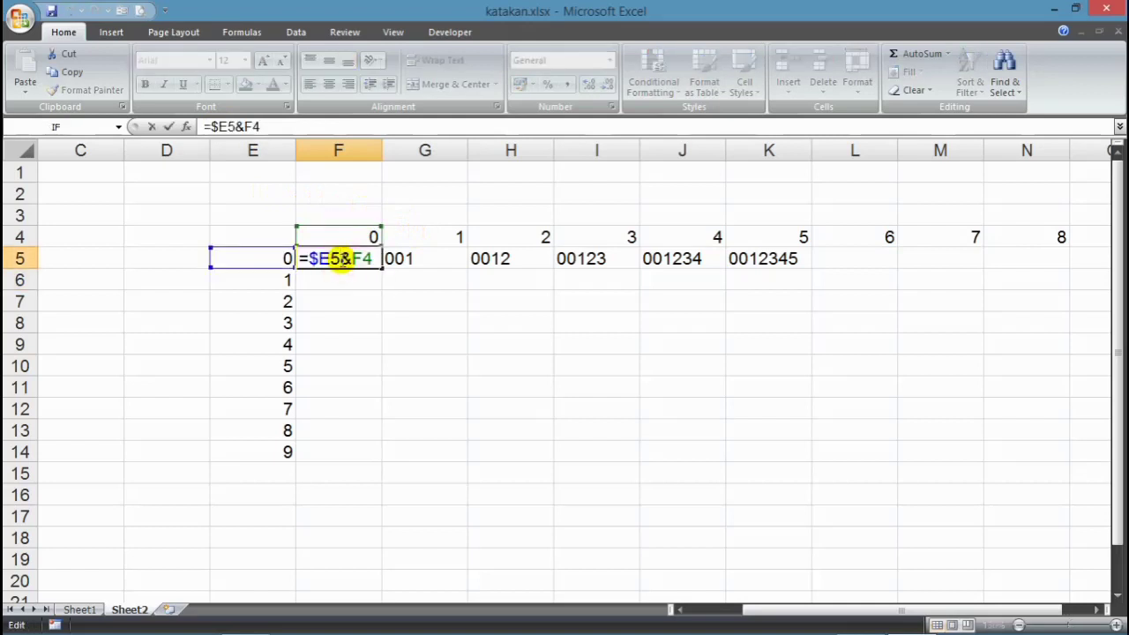
key(Return)
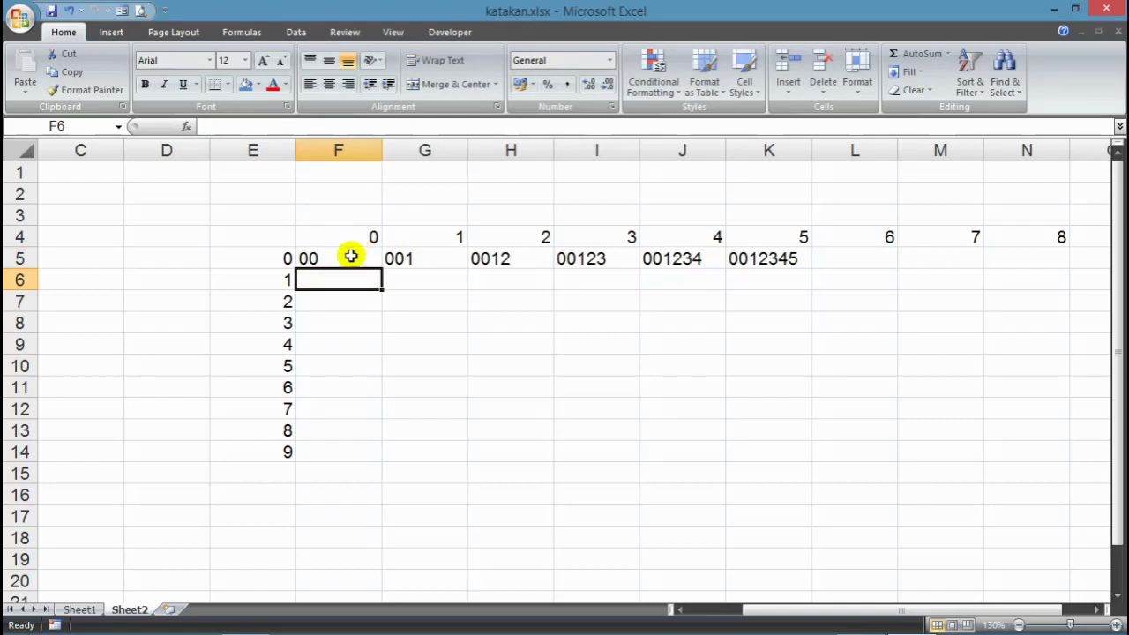
click(351, 256)
click(253, 126)
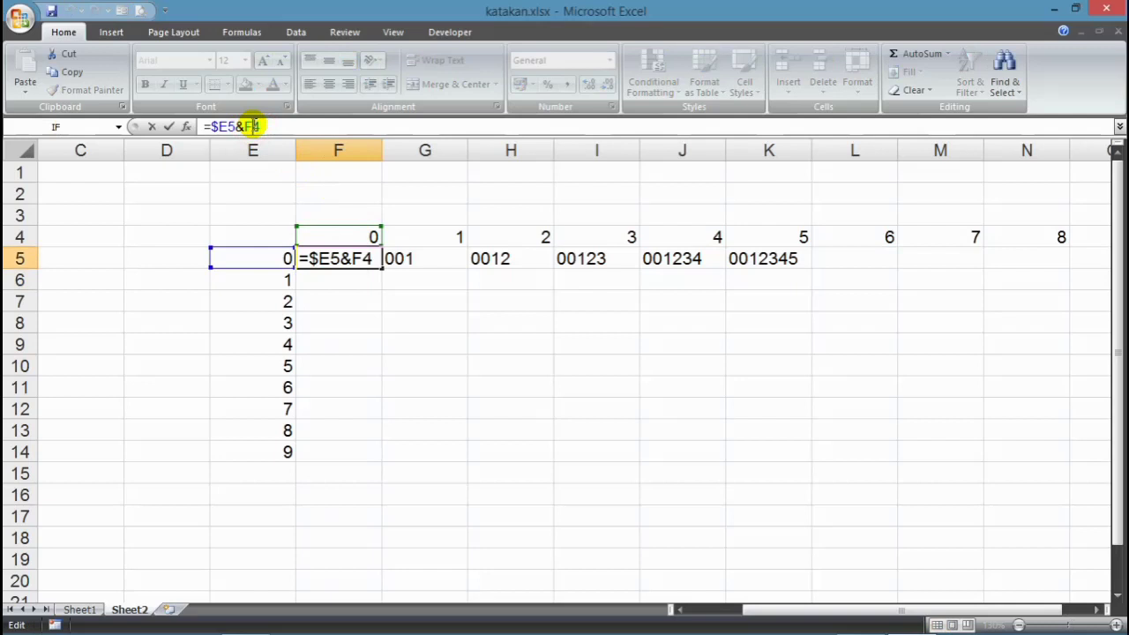
key(F4)
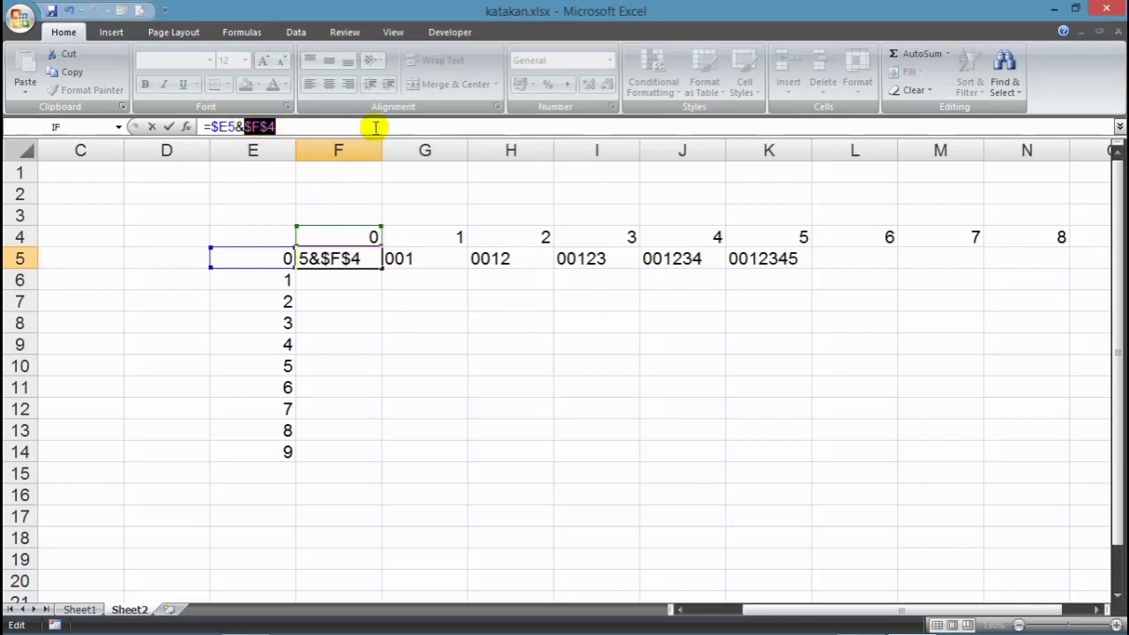
key(F4)
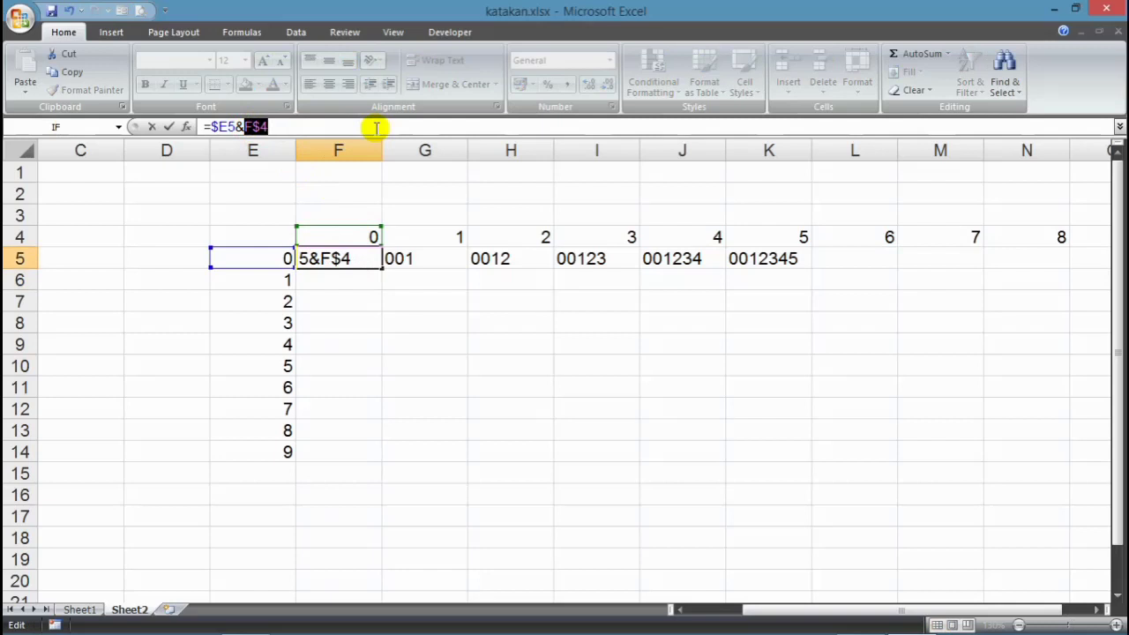
key(Return)
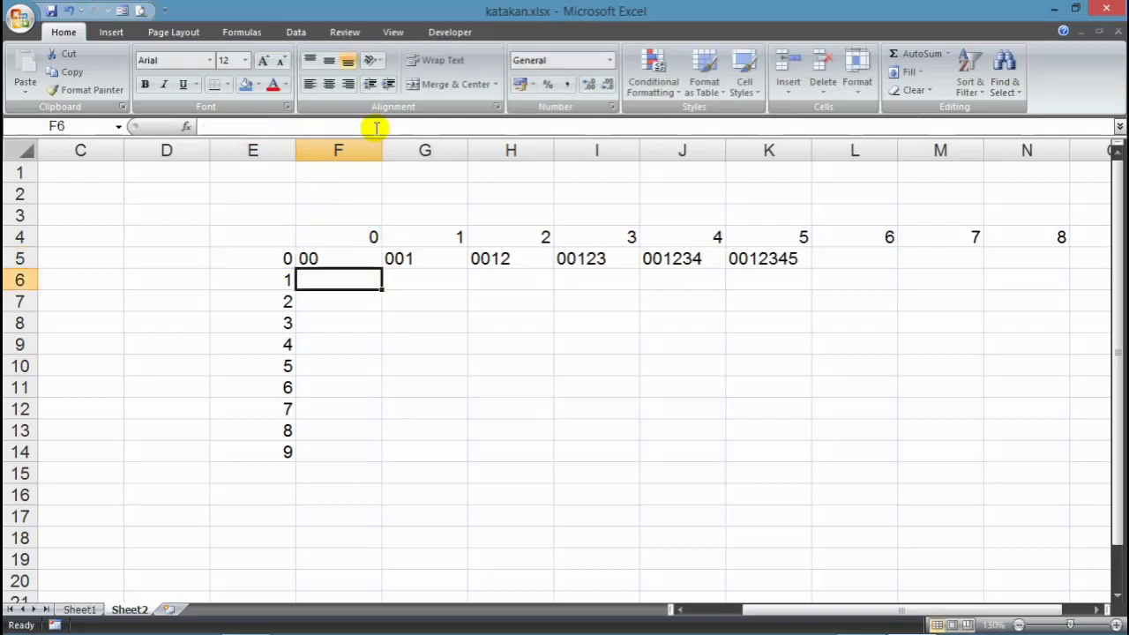
click(371, 259)
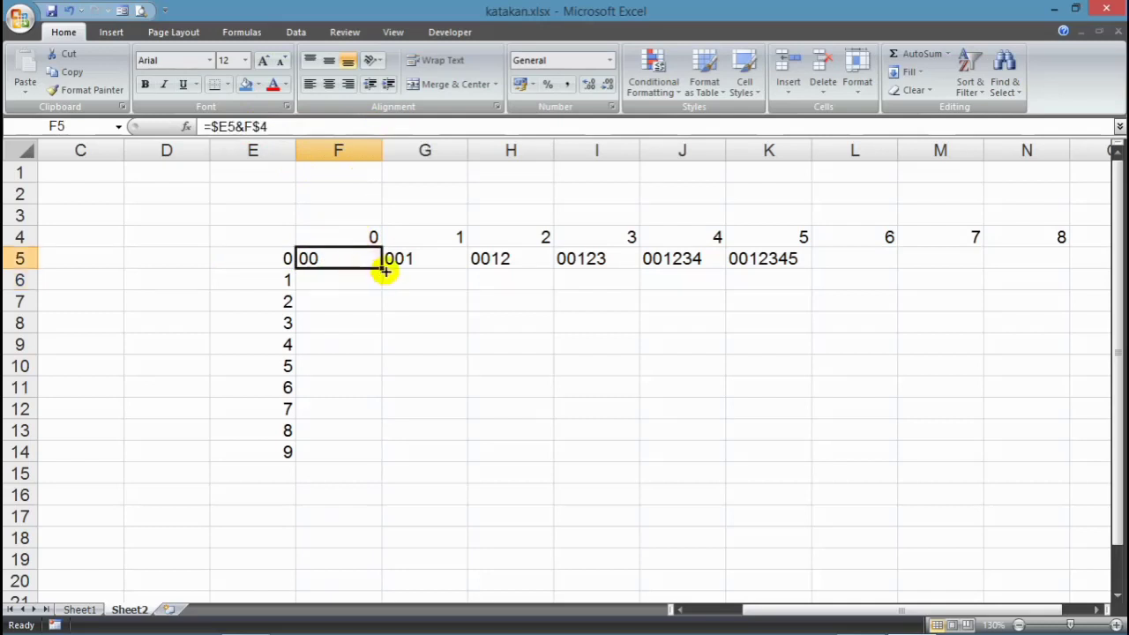
- Fill the F5 formula across to O5 and down through row 14, and check the formula in O14
drag(380, 269, 992, 287)
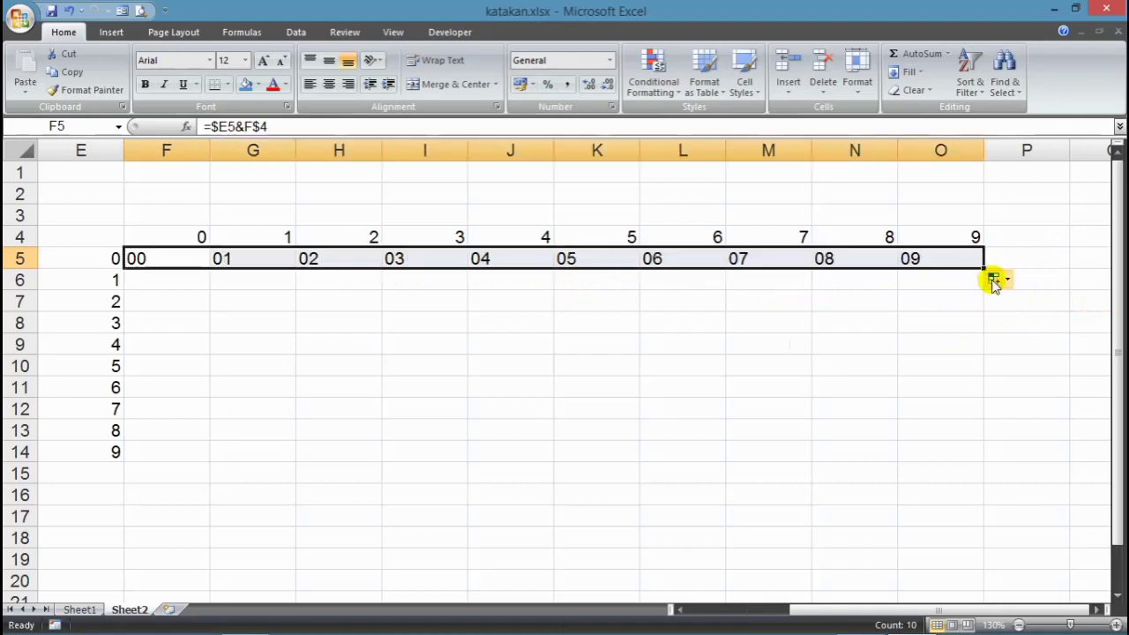
double_click(982, 265)
click(349, 478)
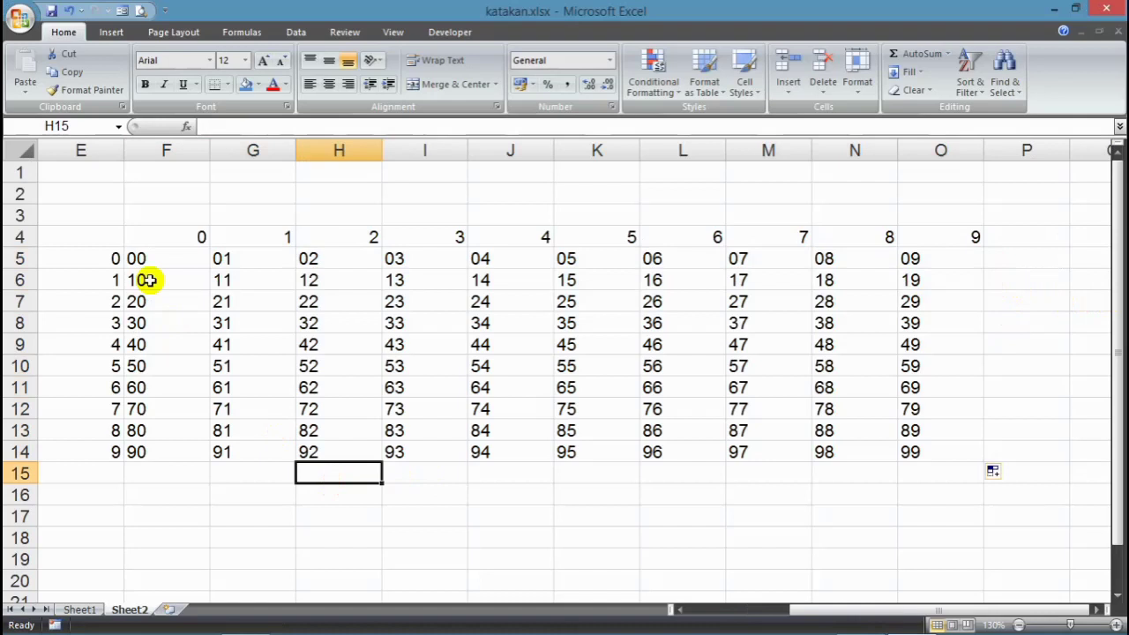
drag(1019, 609, 945, 607)
scroll(826, 452, down, 1)
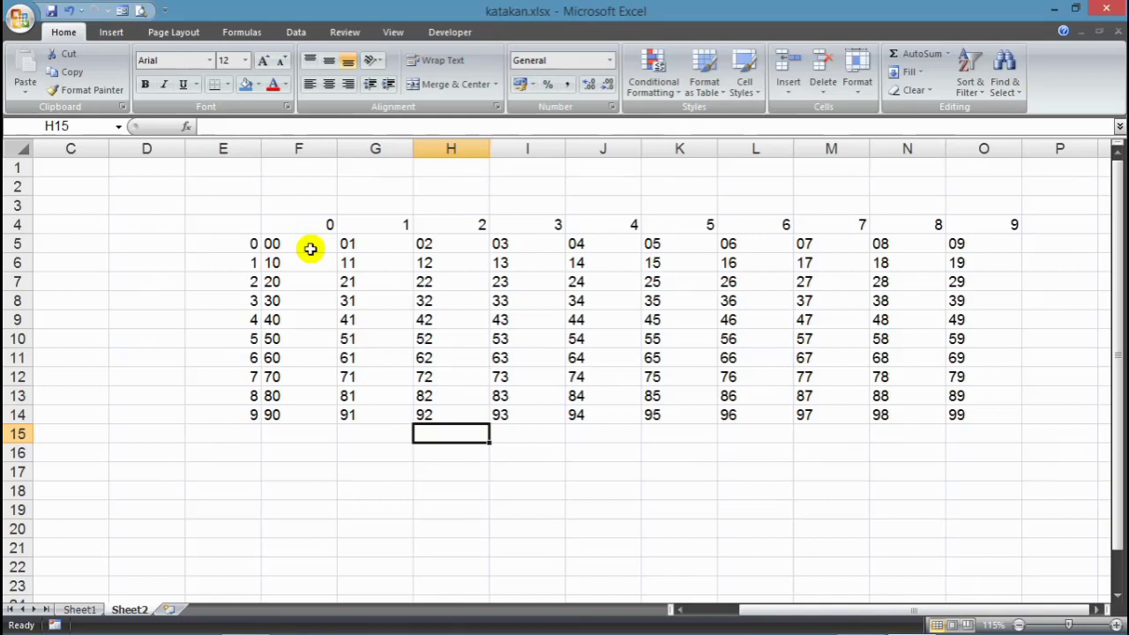
click(973, 417)
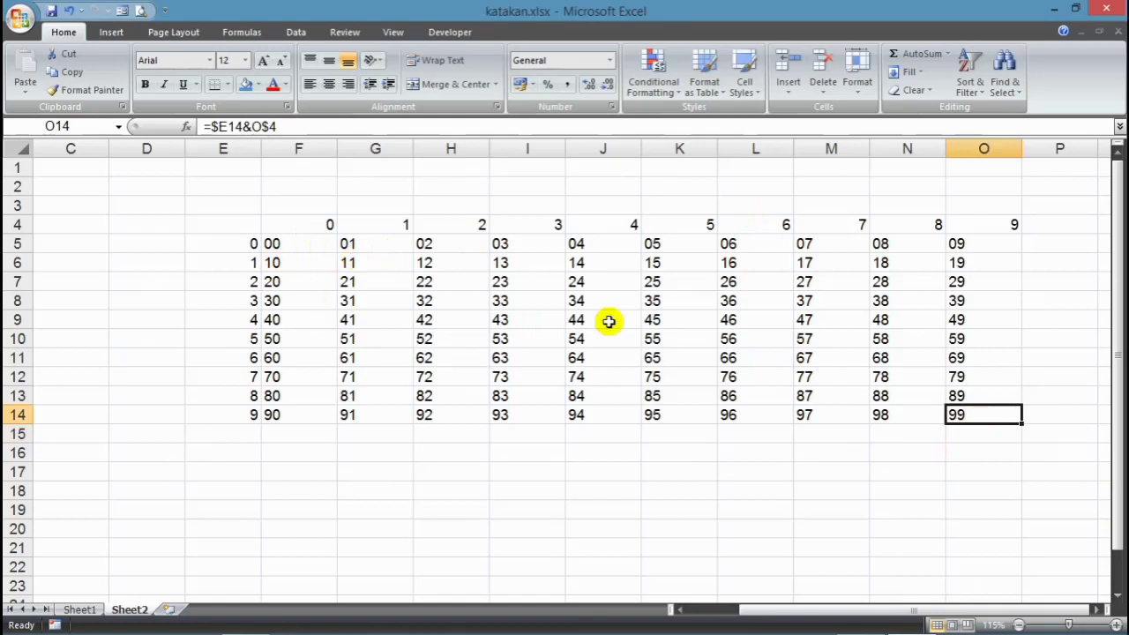
- Check cells G4 and H4 on Sheet1, and enter the label G4 in D5 beside the row digits on Sheet2
drag(235, 247, 224, 415)
click(81, 608)
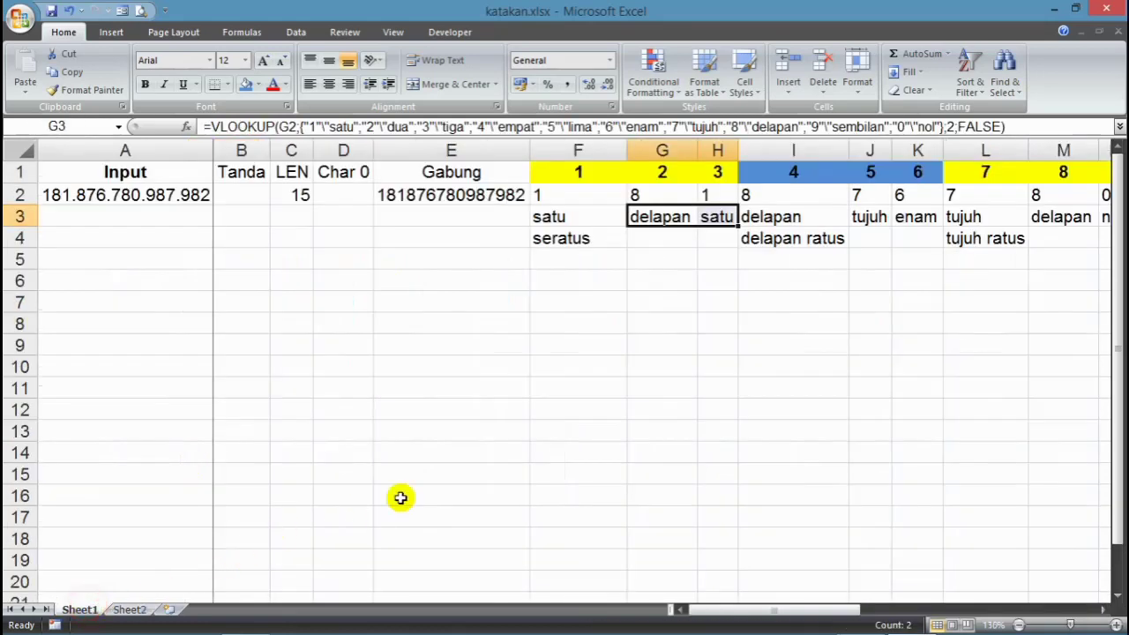
click(672, 234)
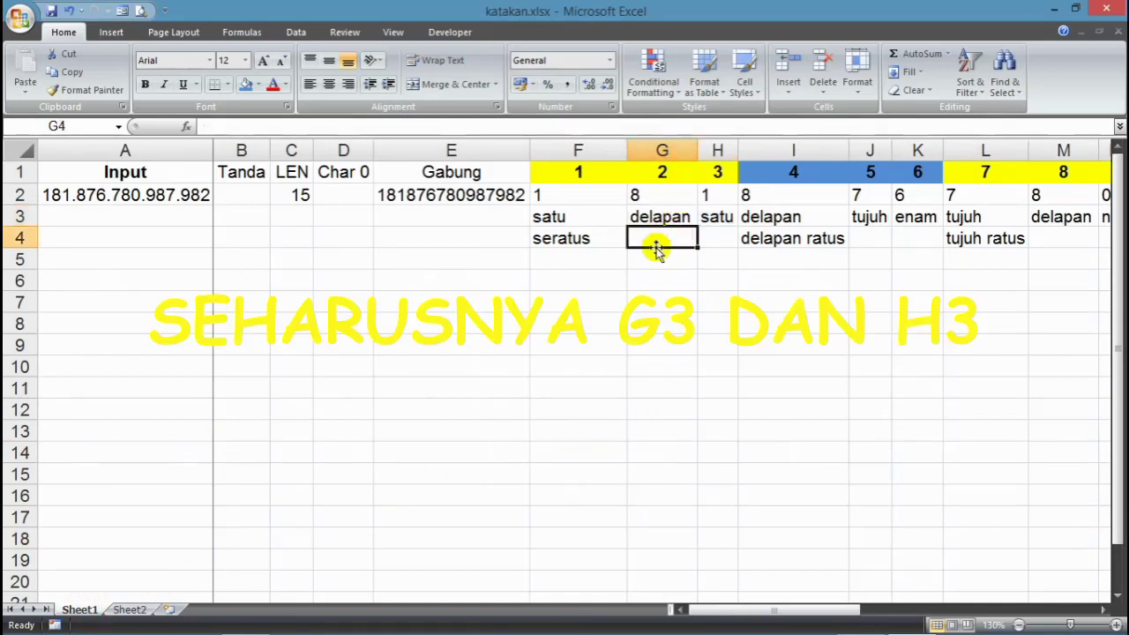
click(720, 239)
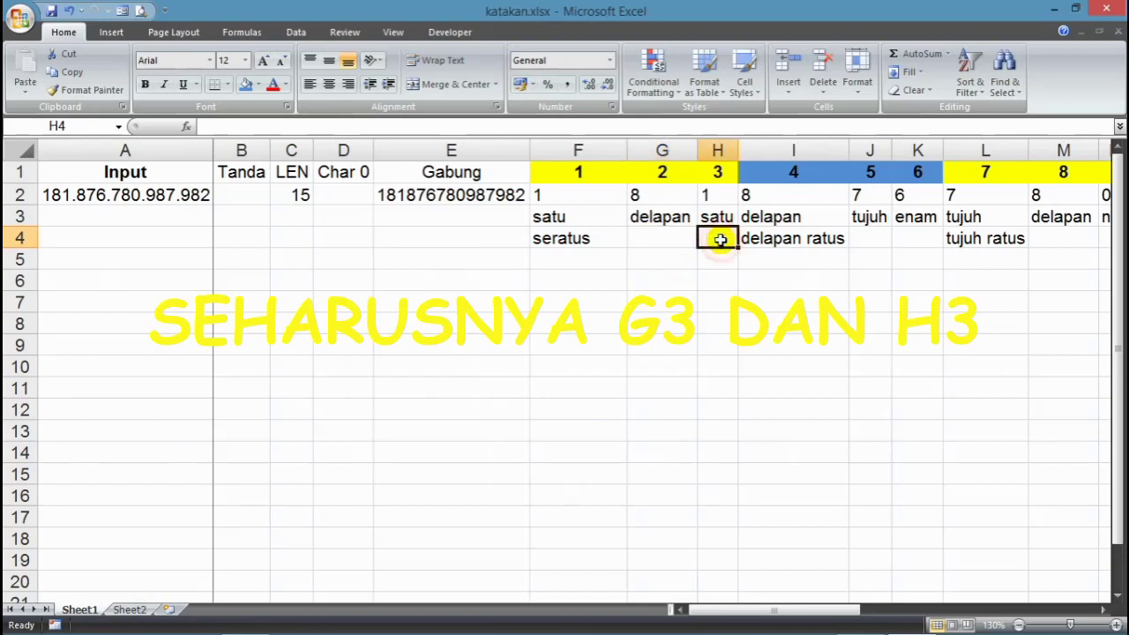
click(676, 245)
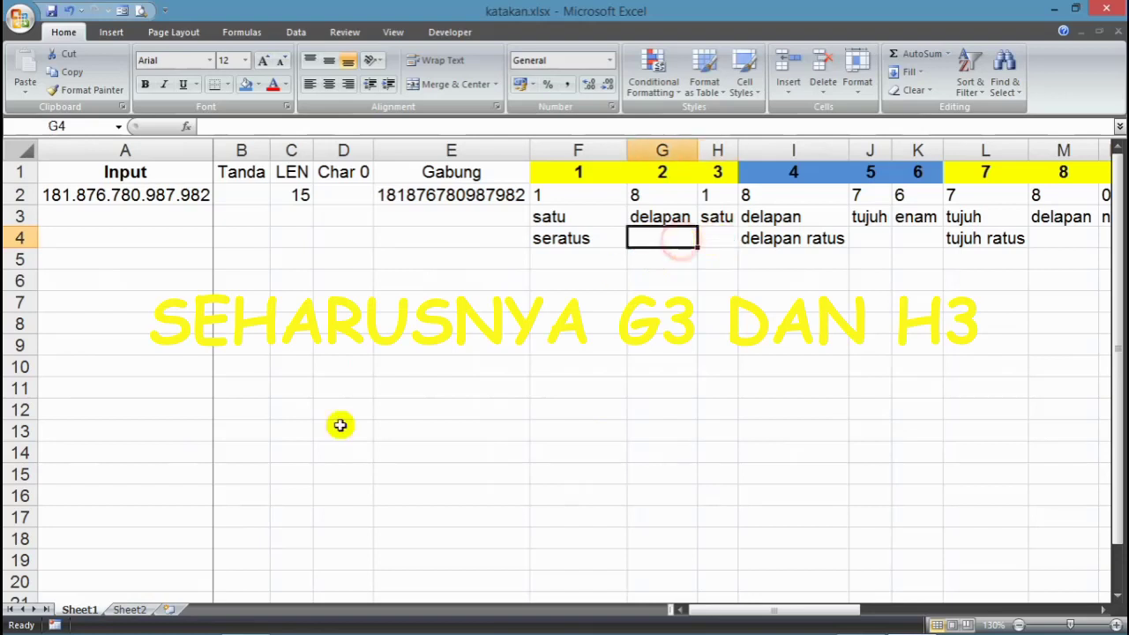
click(130, 610)
click(172, 247)
text(g)
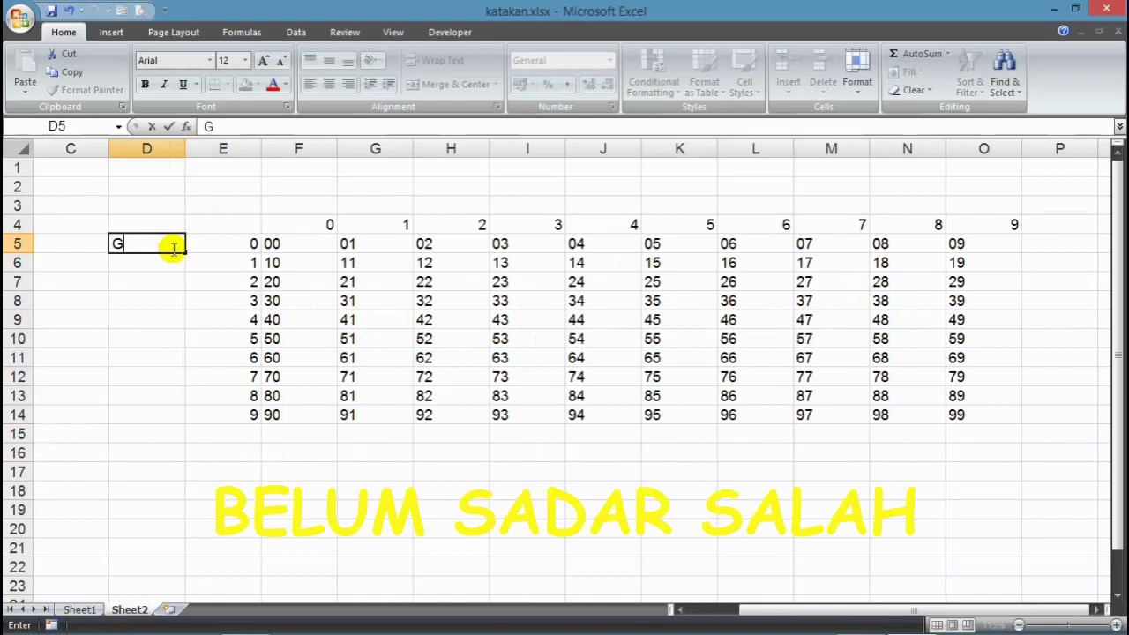
text(4)
key(Tab)
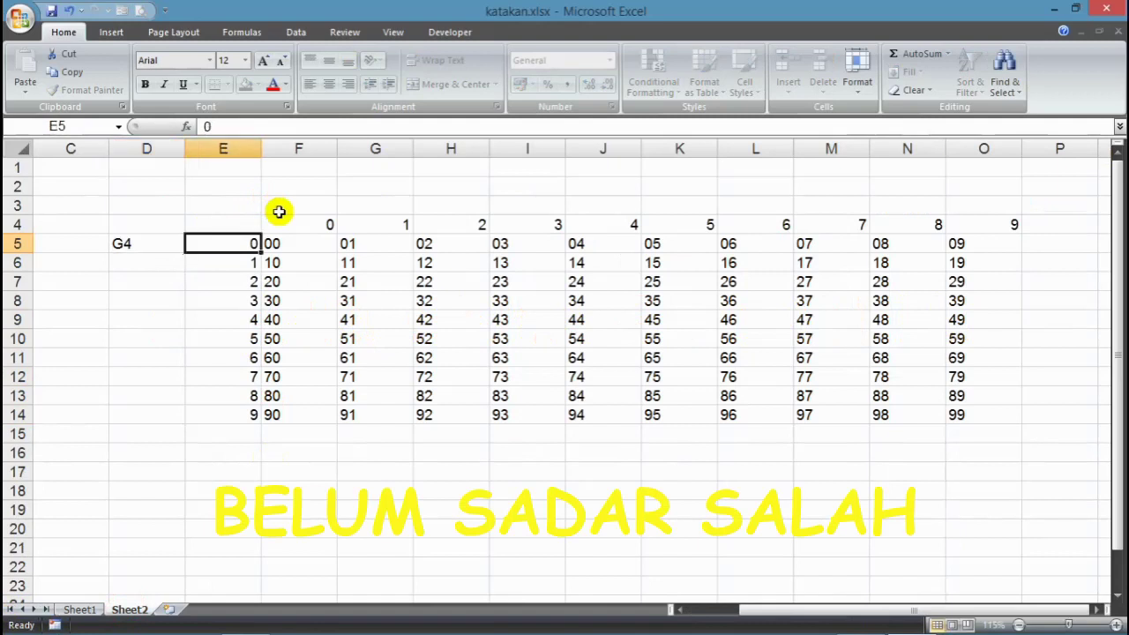
- Enter the label H4 in F3 above the column digits
click(294, 204)
text(H4)
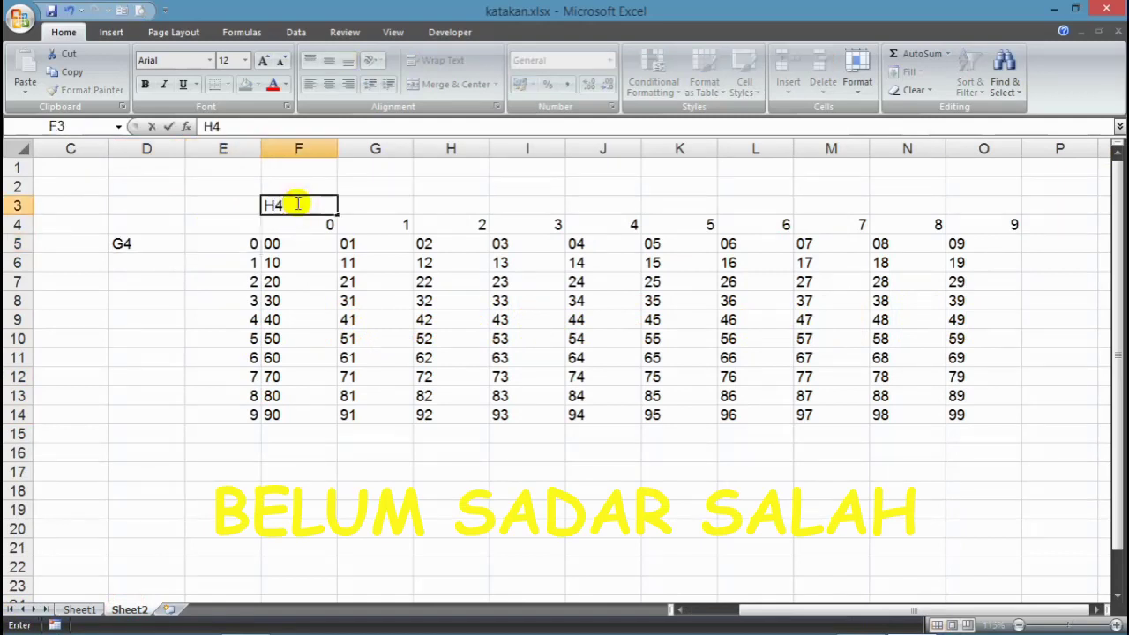
key(Return)
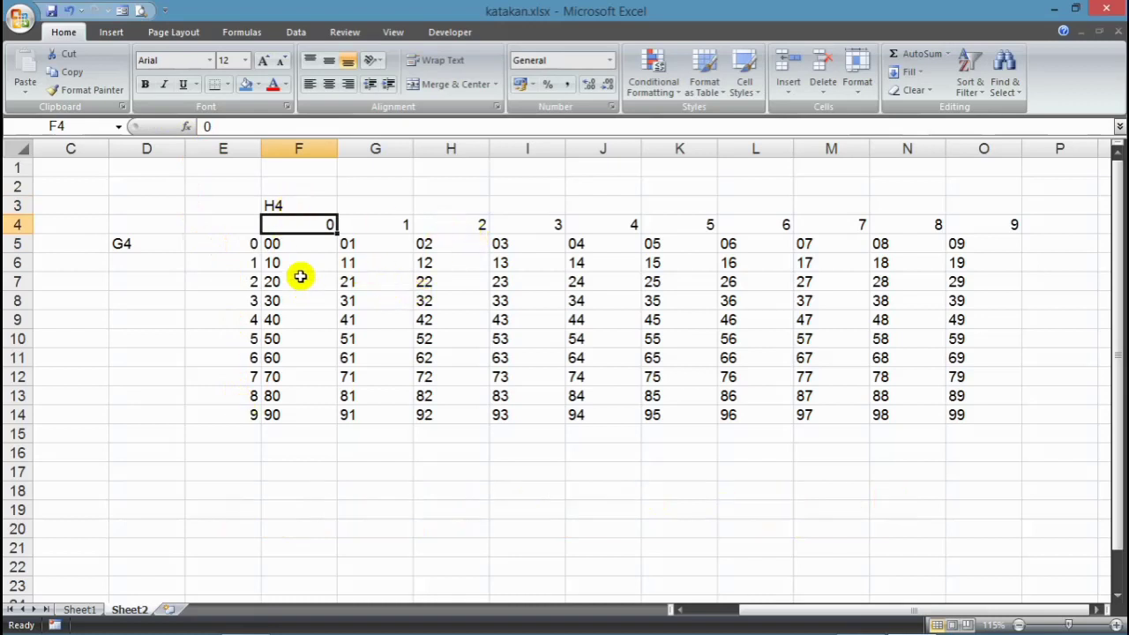
- Shade the column digits in F4:O4 and the row digits in E5:E14 with a blue fill
drag(298, 225, 976, 219)
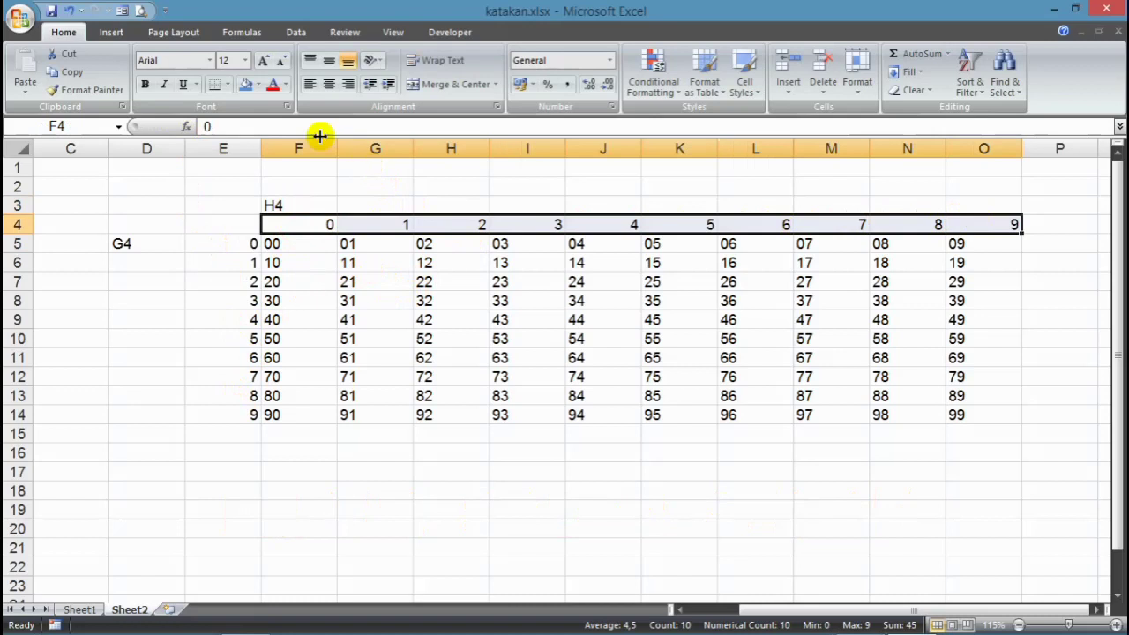
click(246, 84)
drag(237, 240, 210, 421)
click(246, 84)
click(394, 470)
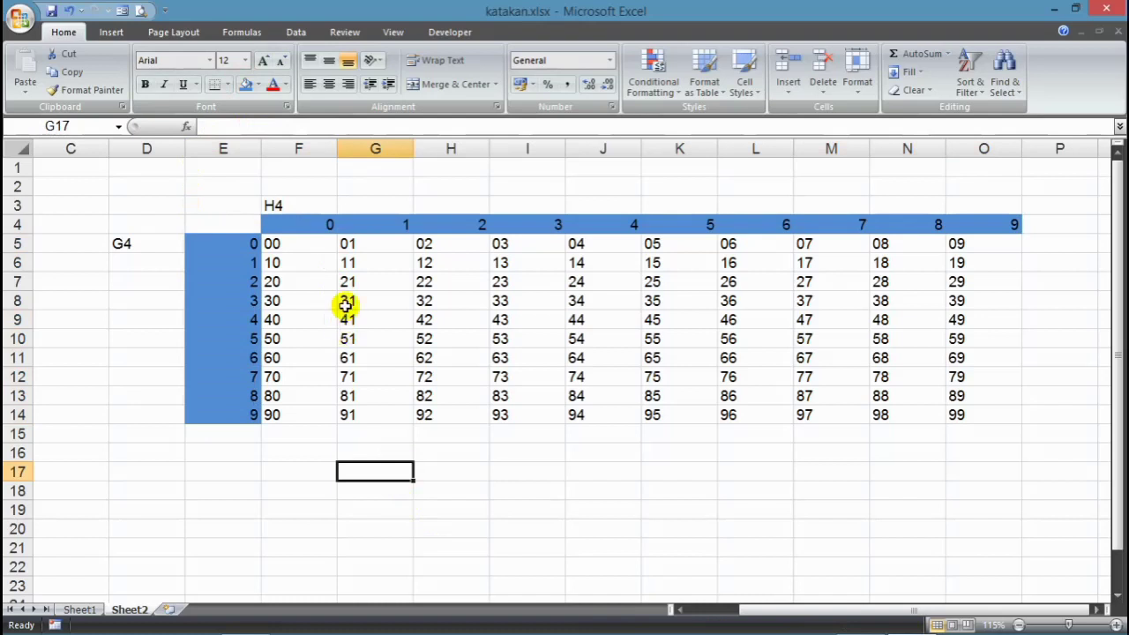
- Review the combinations 00 to 02 and shade the whole 00 to 09 row, F5:O5, with a tan fill
scroll(345, 305, up, 1)
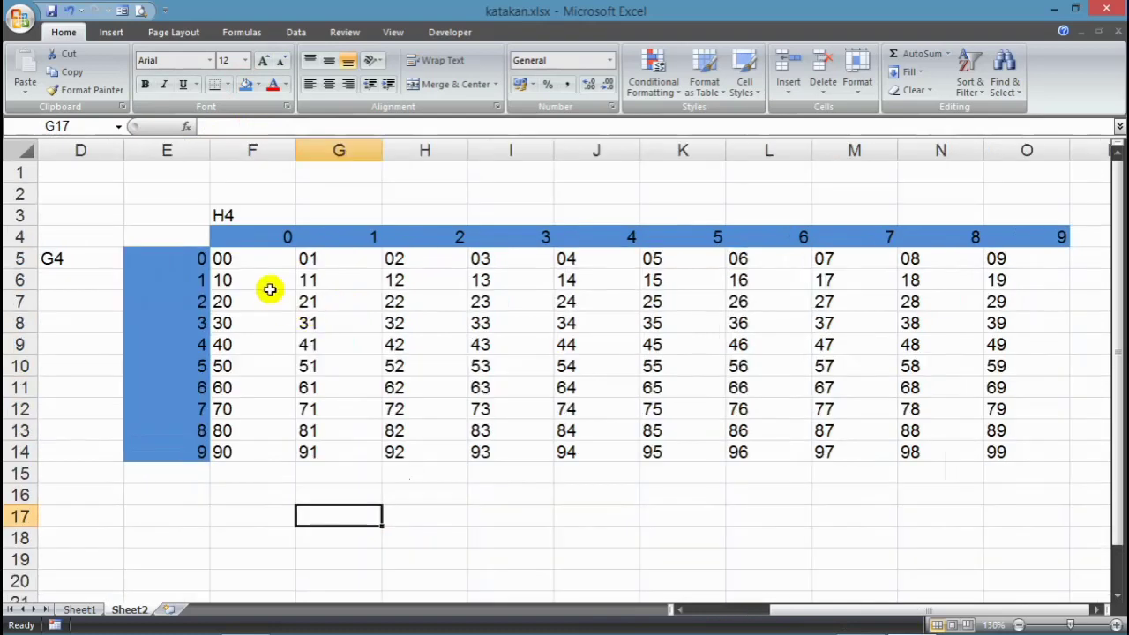
click(261, 258)
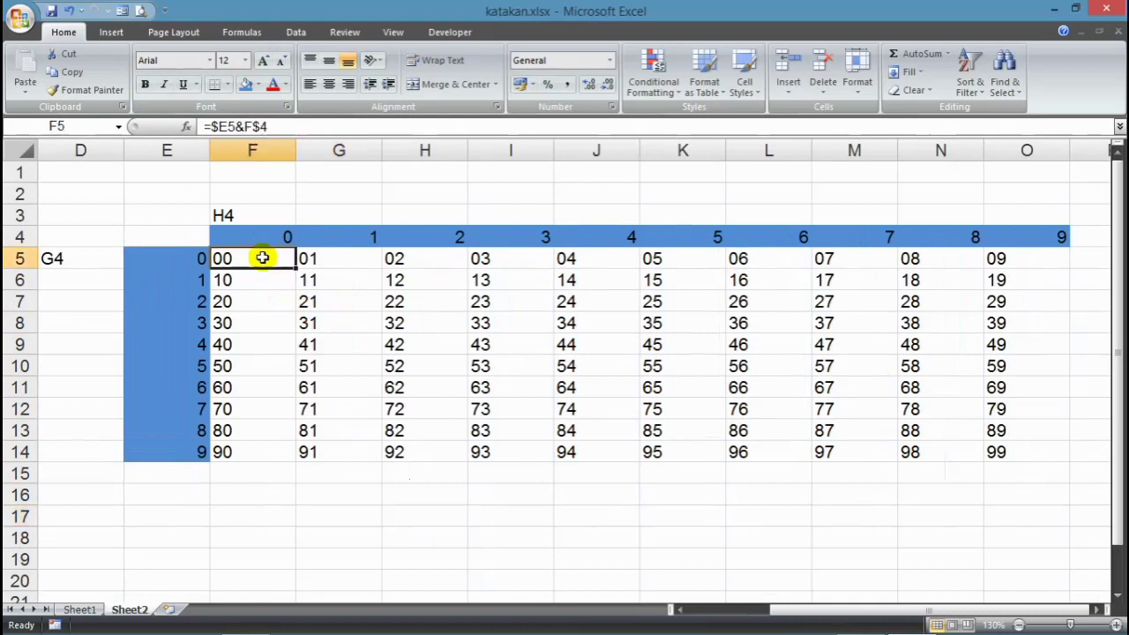
click(363, 261)
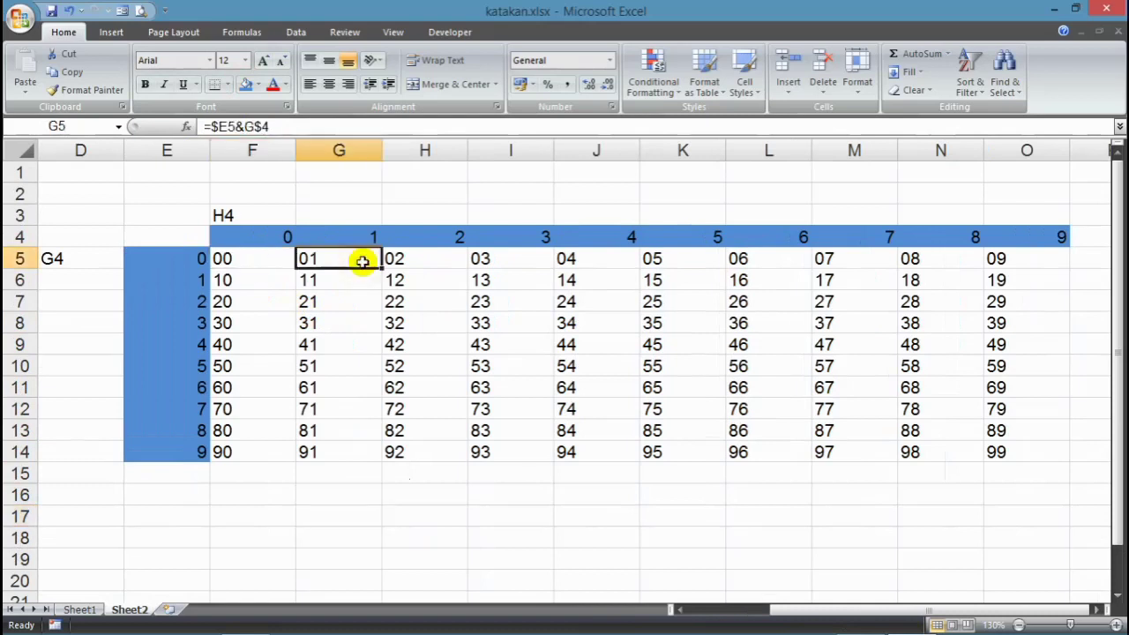
click(404, 262)
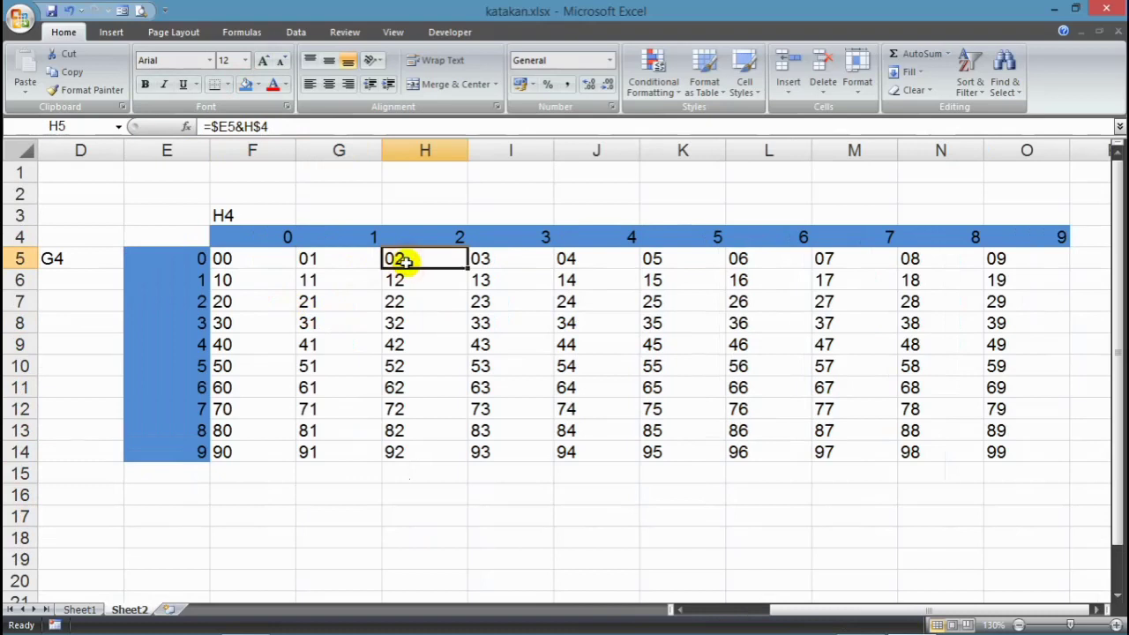
click(308, 260)
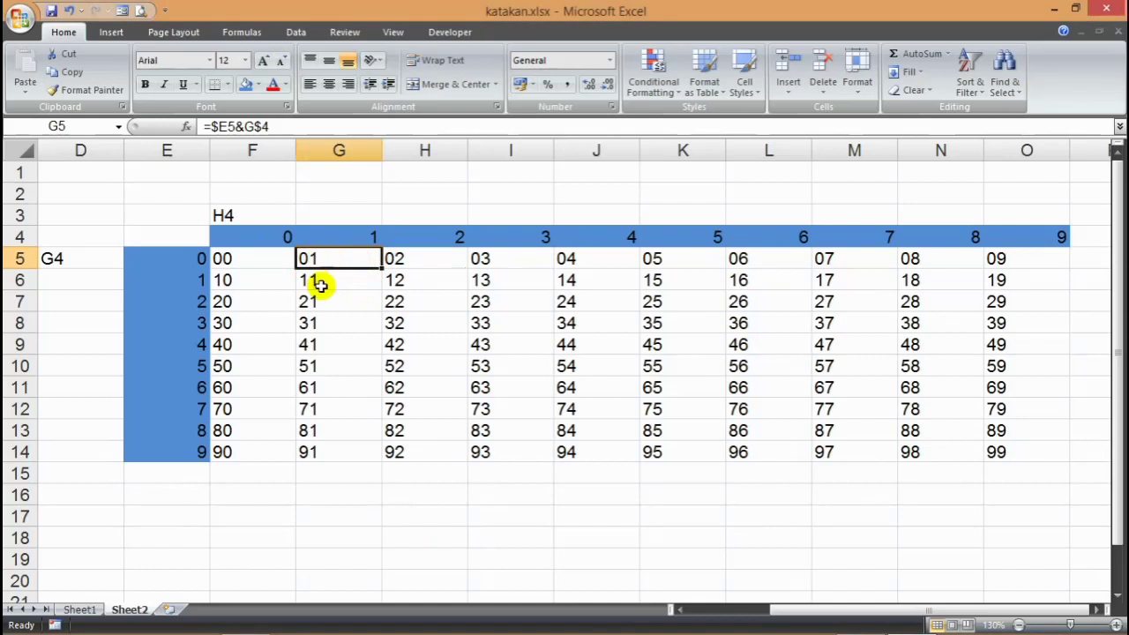
drag(264, 258, 1015, 257)
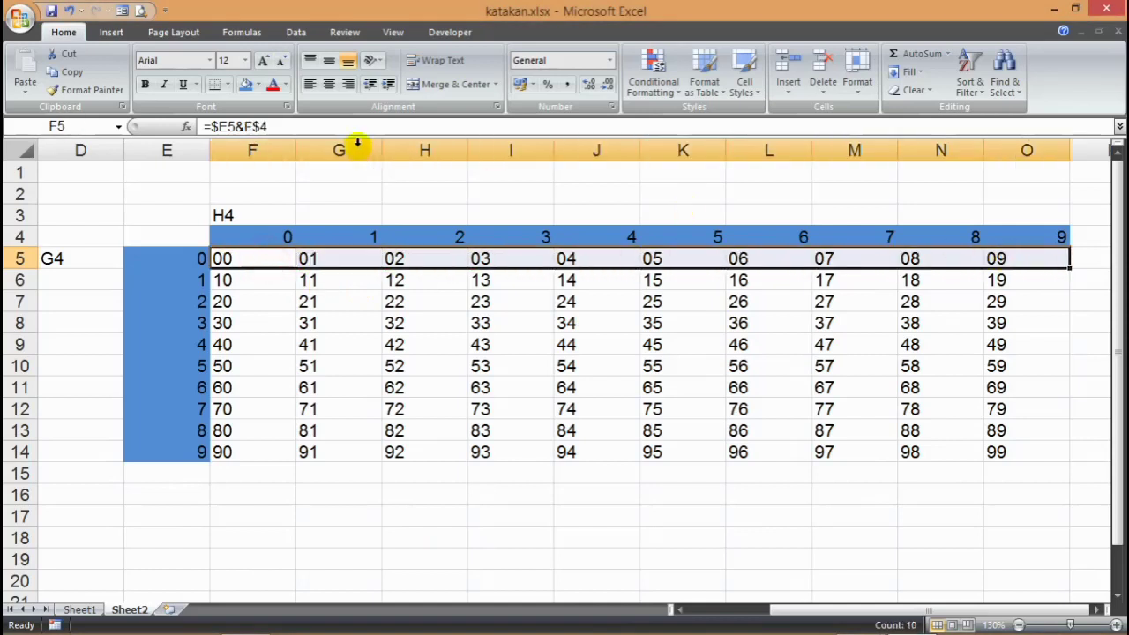
click(257, 84)
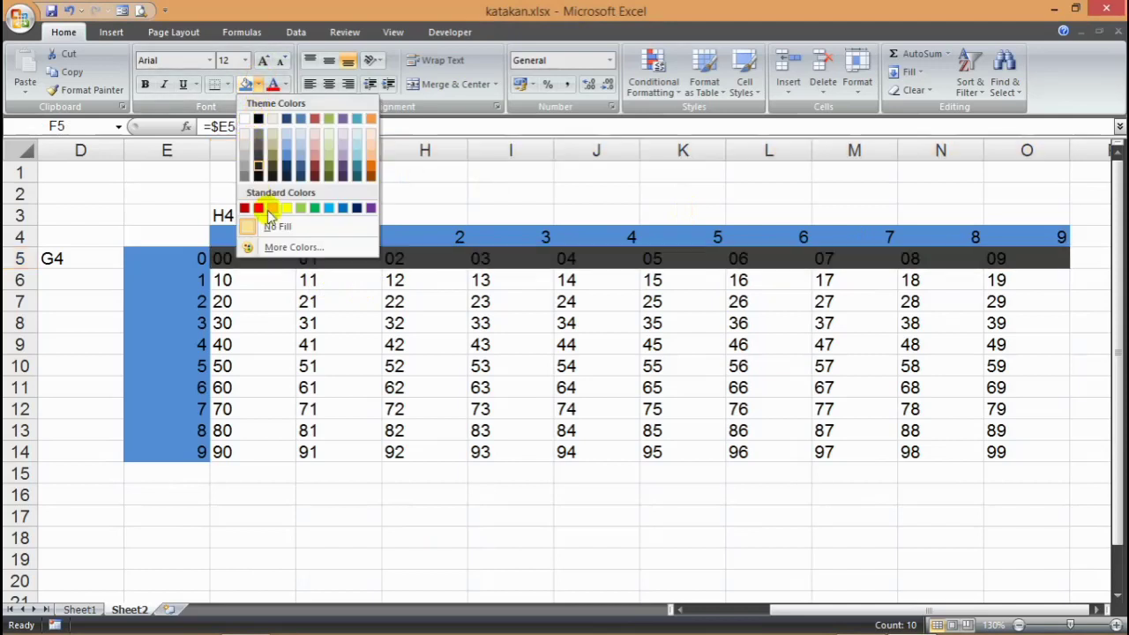
click(273, 141)
click(351, 360)
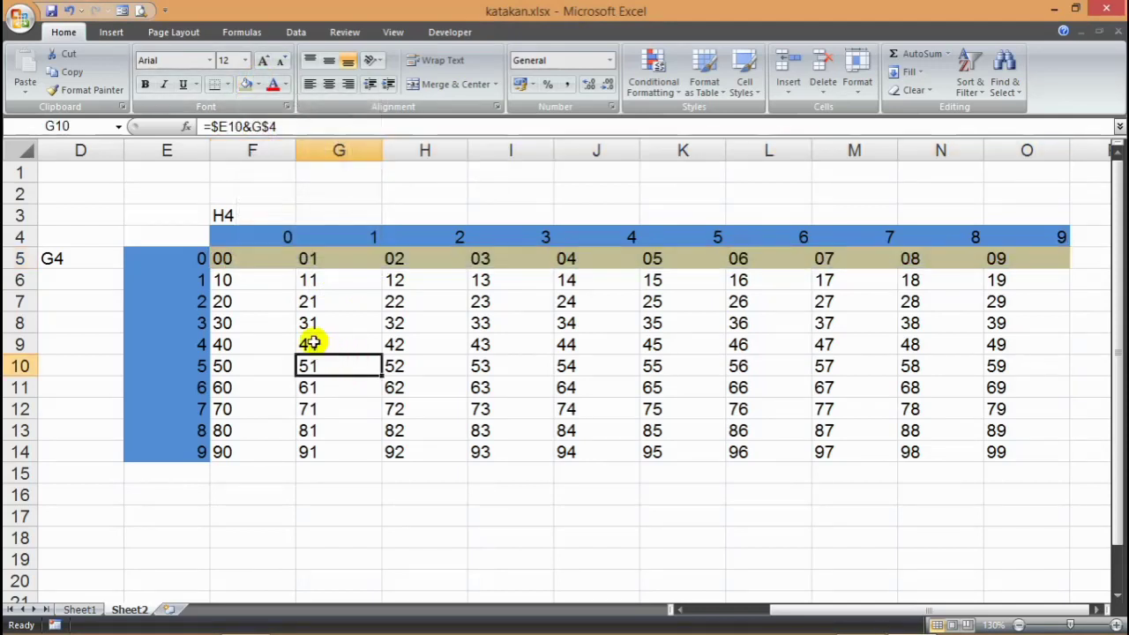
- Apply the same tan fill to the cells containing 10 and 11, F6 and G6
click(232, 279)
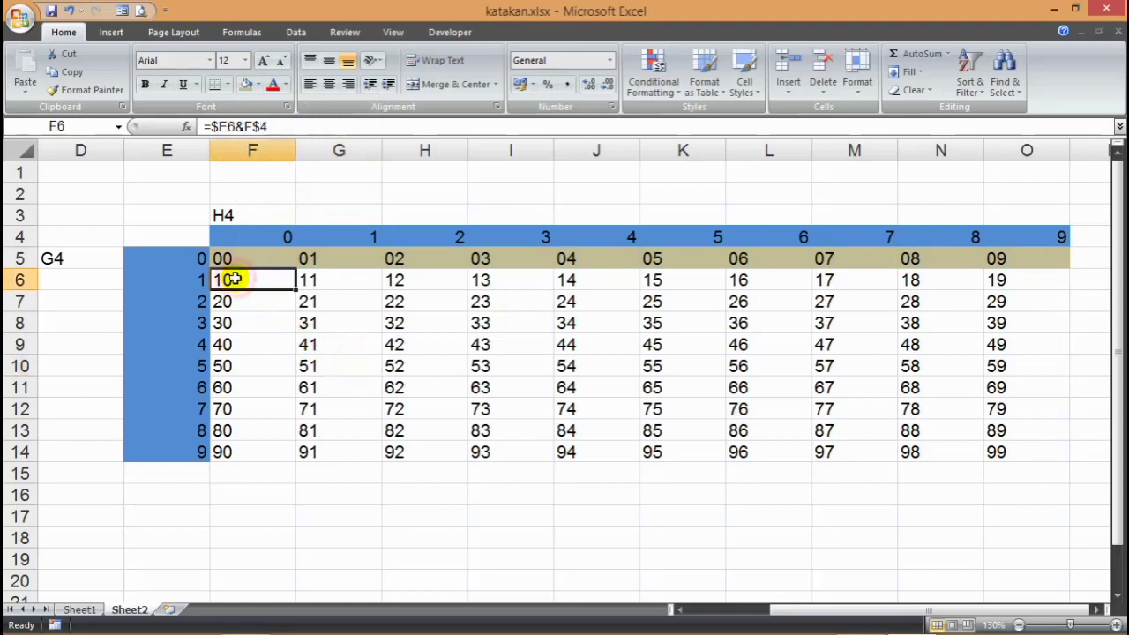
click(246, 86)
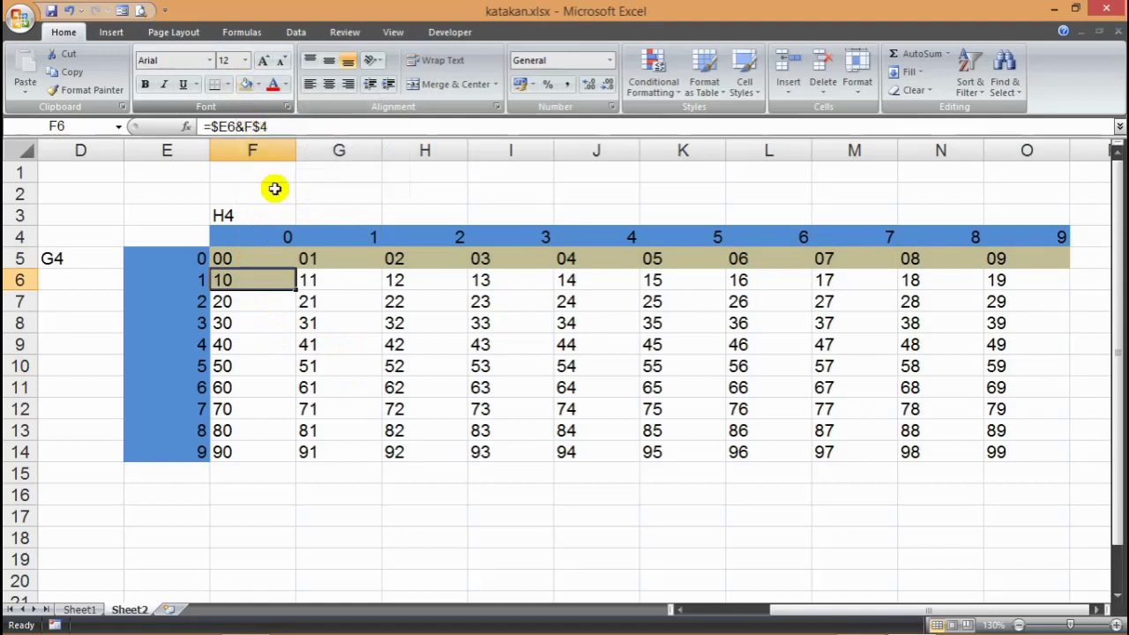
click(308, 280)
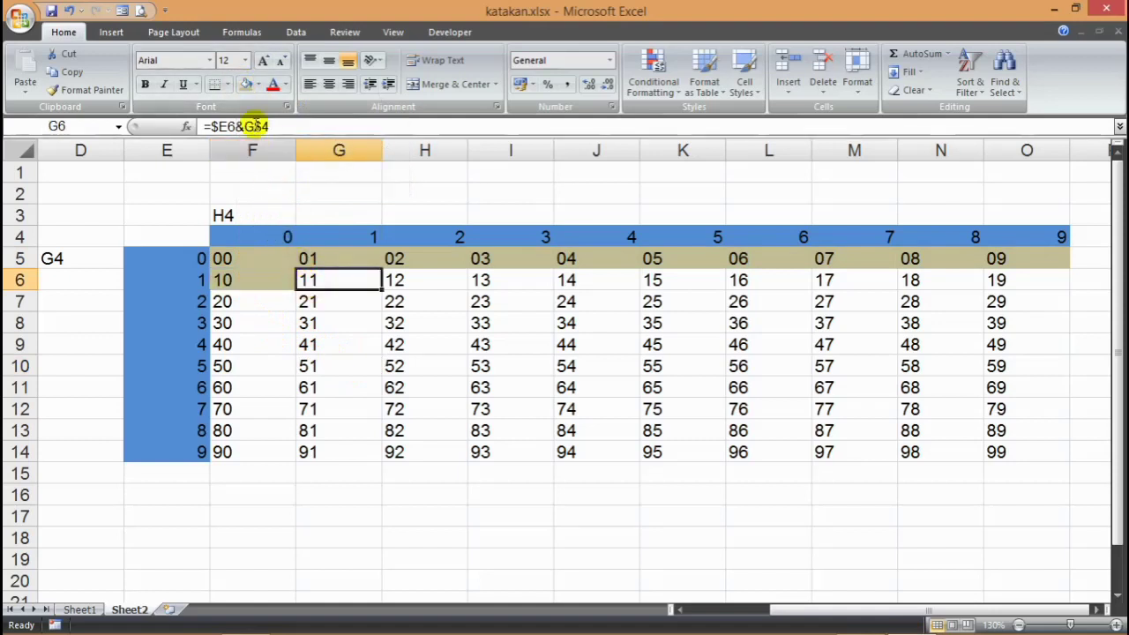
click(248, 85)
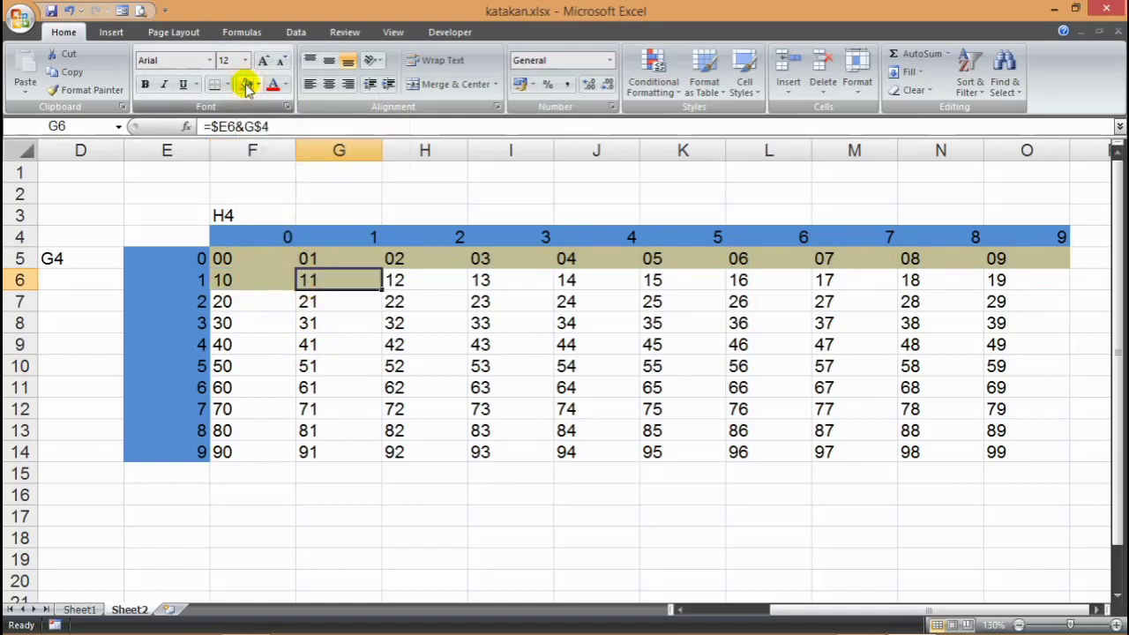
- Review the combinations from 12 to 14 and shade the cell containing 12, H6, with a yellow fill
click(423, 278)
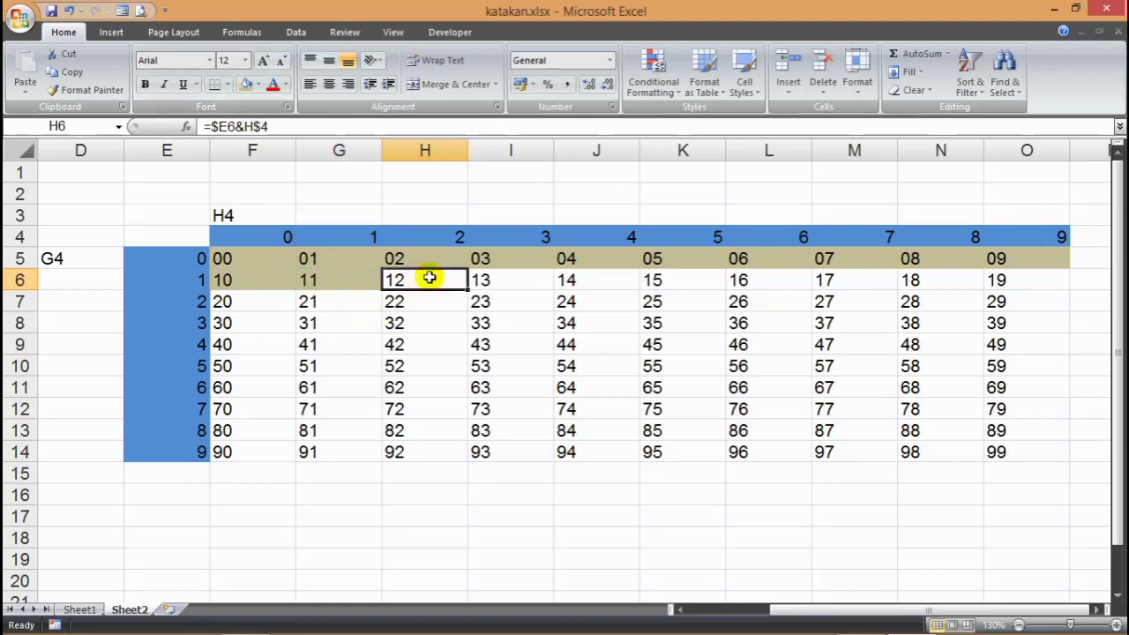
click(484, 279)
click(578, 280)
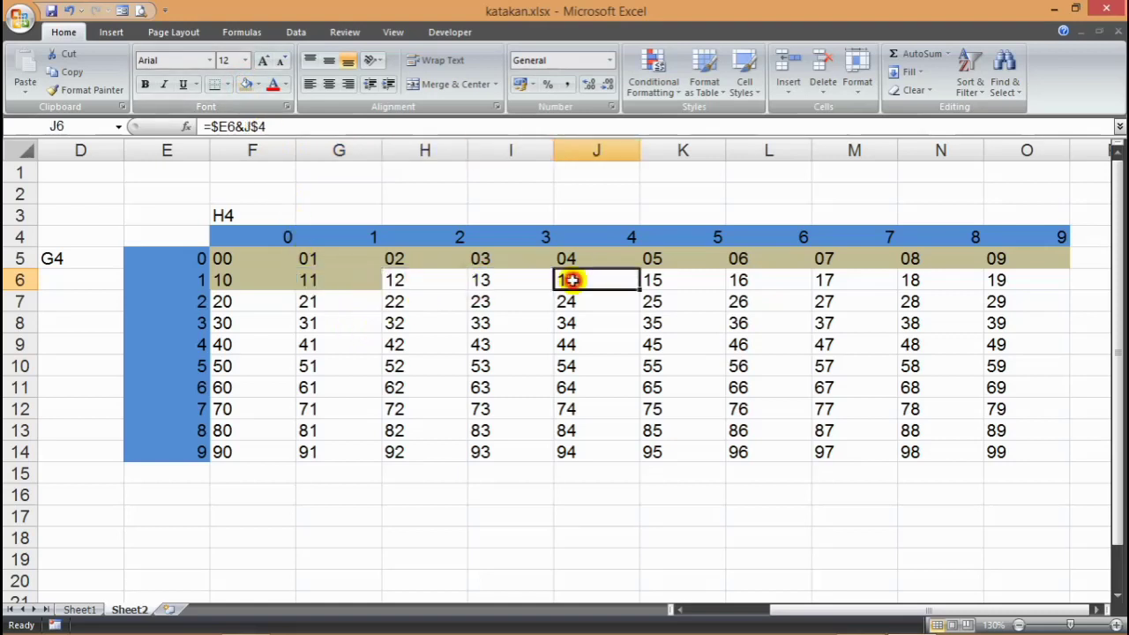
click(435, 281)
click(500, 280)
click(426, 281)
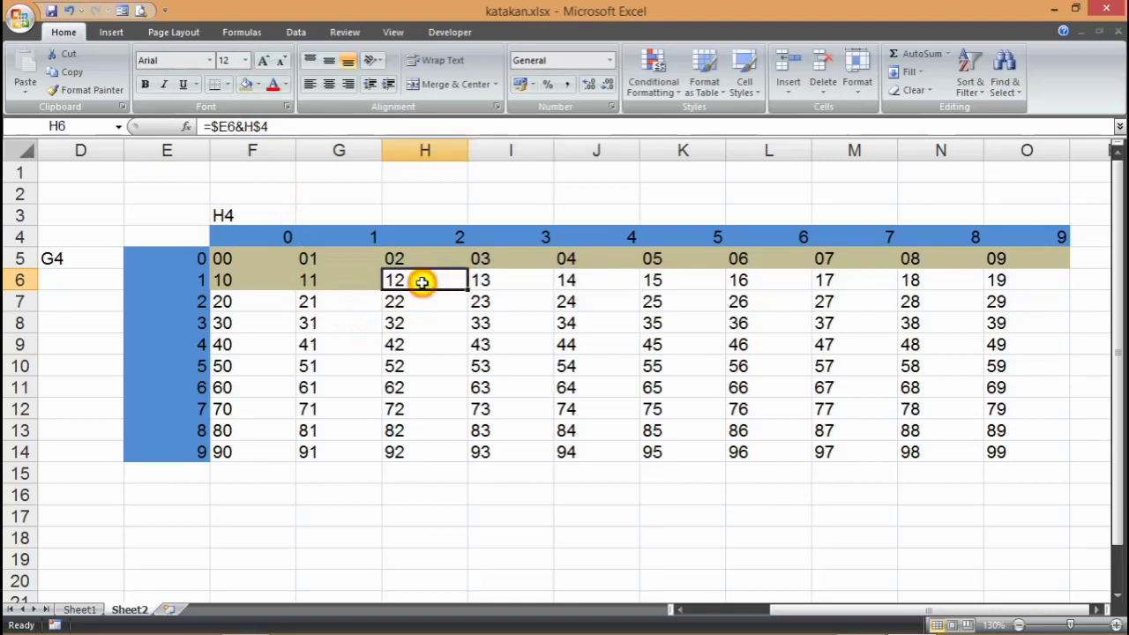
click(258, 85)
click(302, 159)
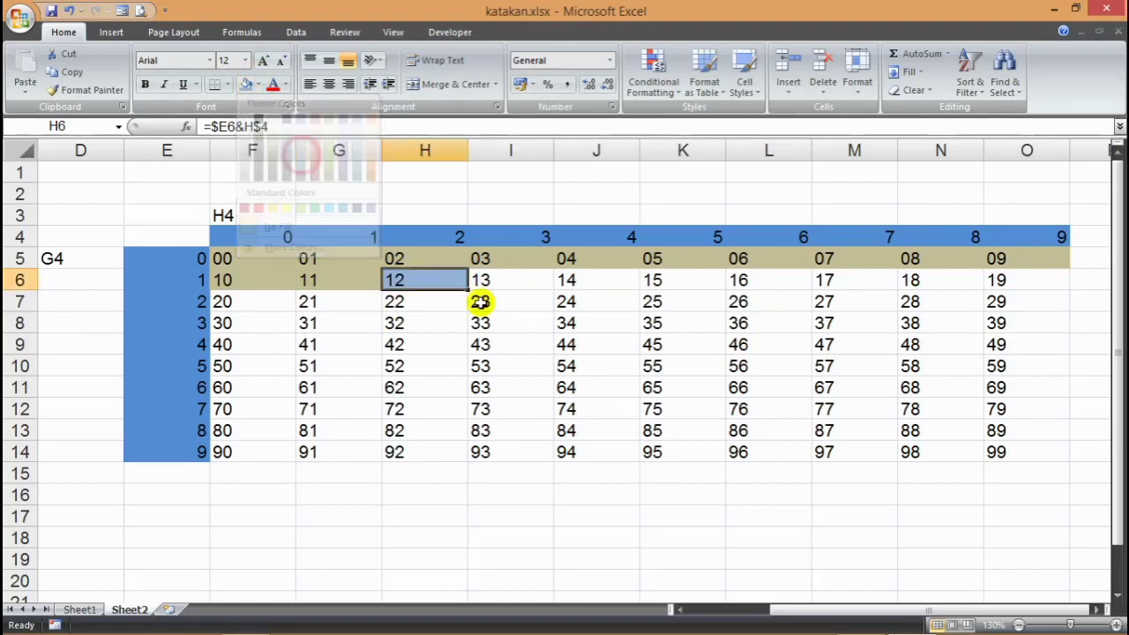
click(258, 85)
click(282, 215)
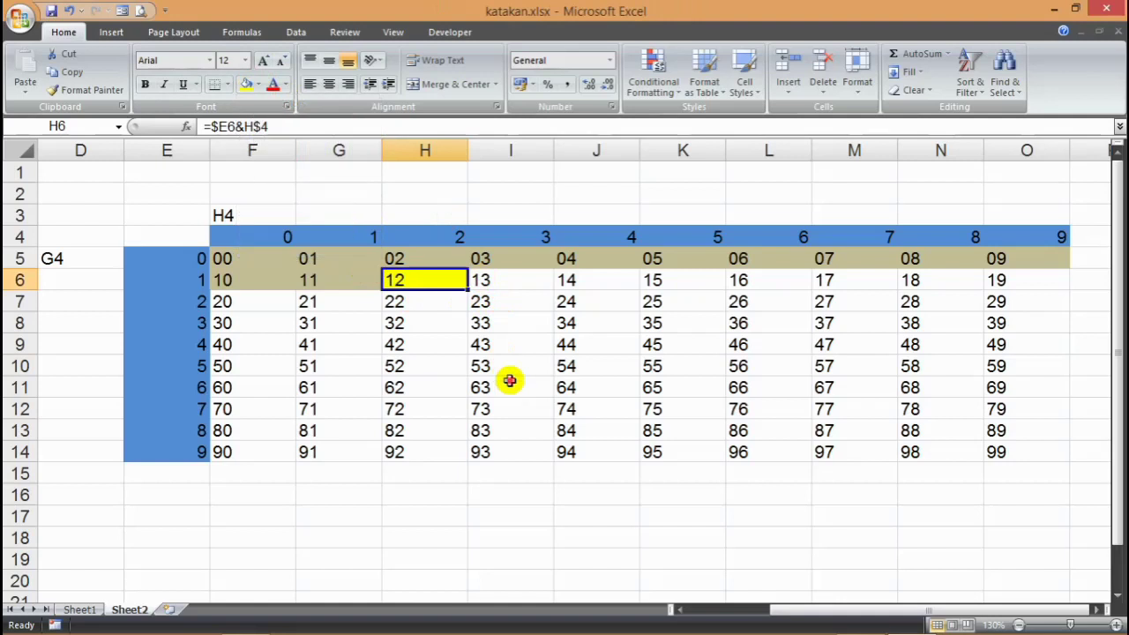
- Repeat the yellow fill on the combinations 13 to 19 in I6:O6
click(507, 382)
click(449, 276)
drag(486, 281, 1024, 280)
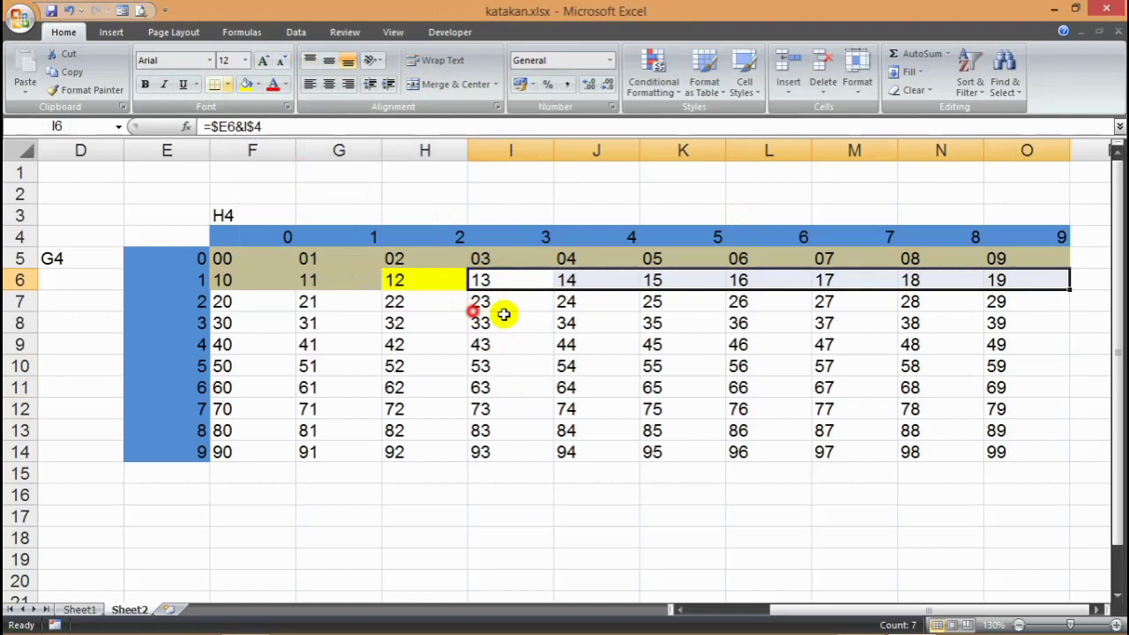
key(F4)
click(684, 281)
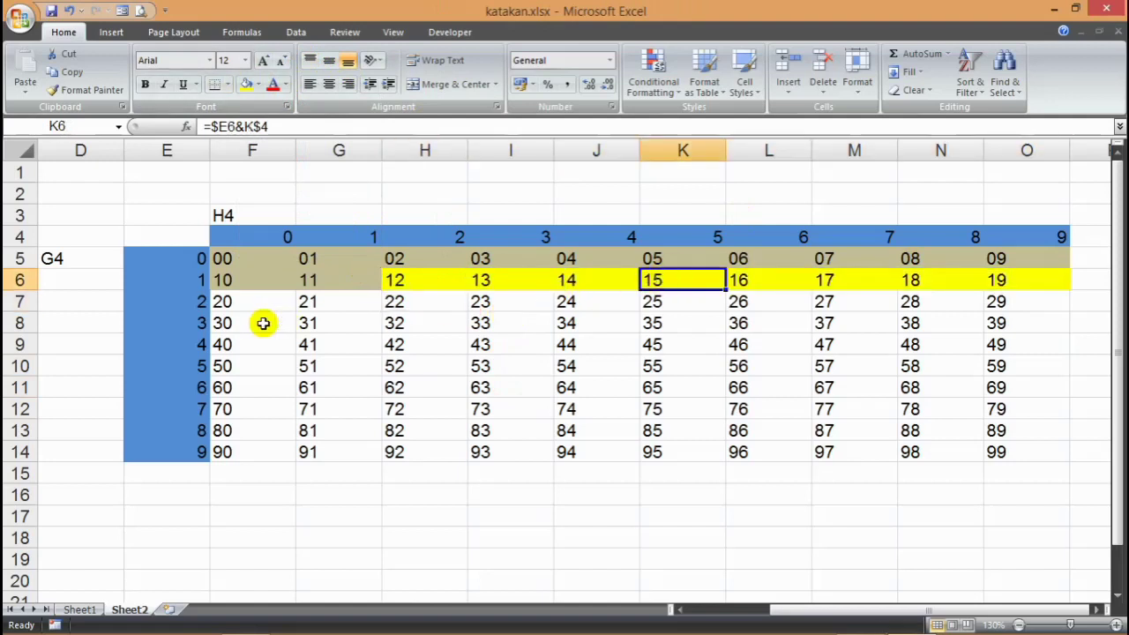
- Shade the multiples of ten from 20 to 90, F7:F14, with a light green fill
click(228, 302)
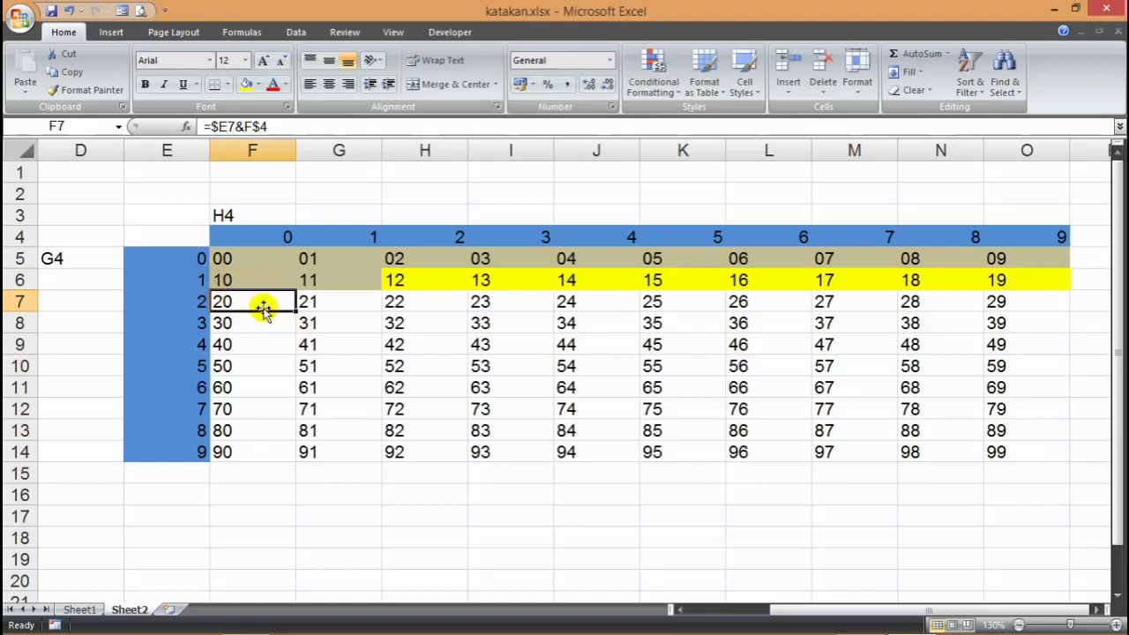
drag(259, 303, 250, 451)
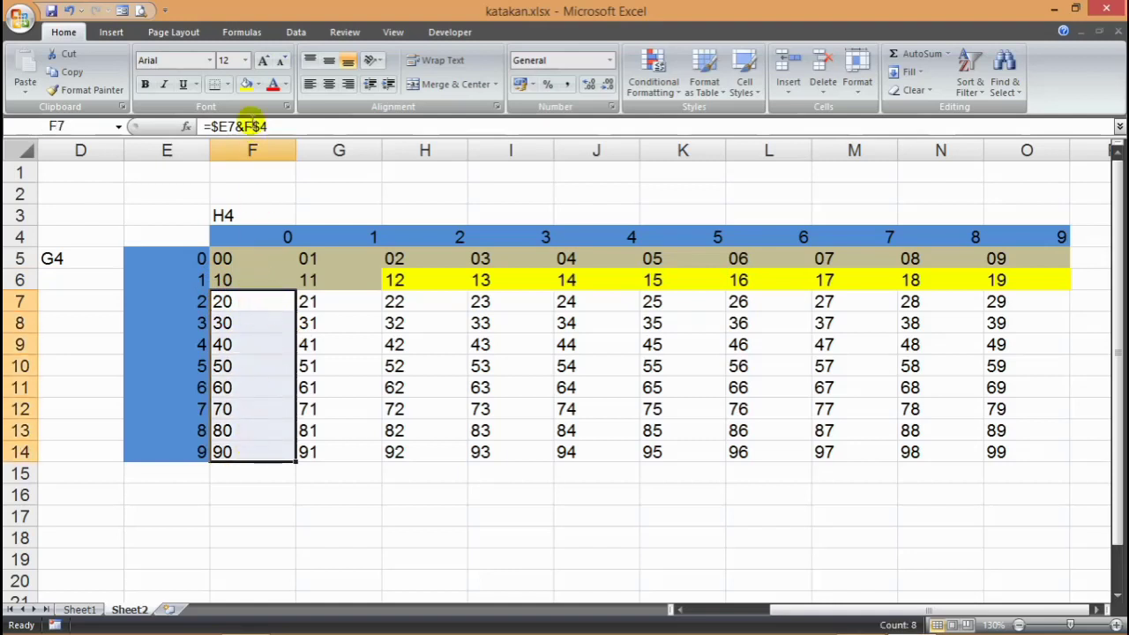
click(255, 85)
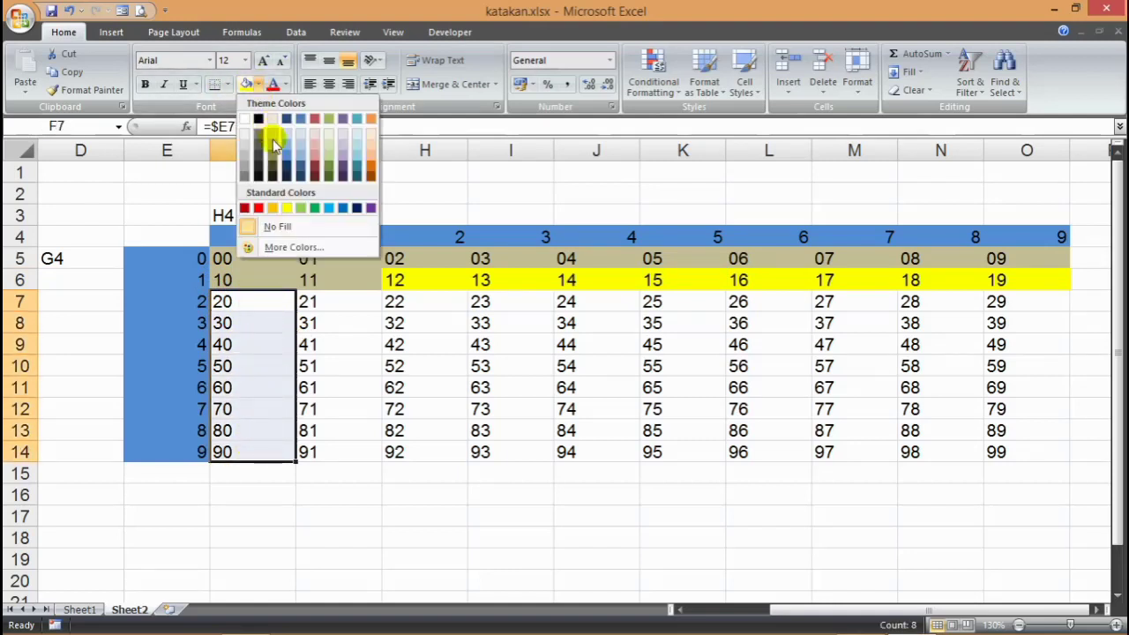
click(301, 207)
click(430, 402)
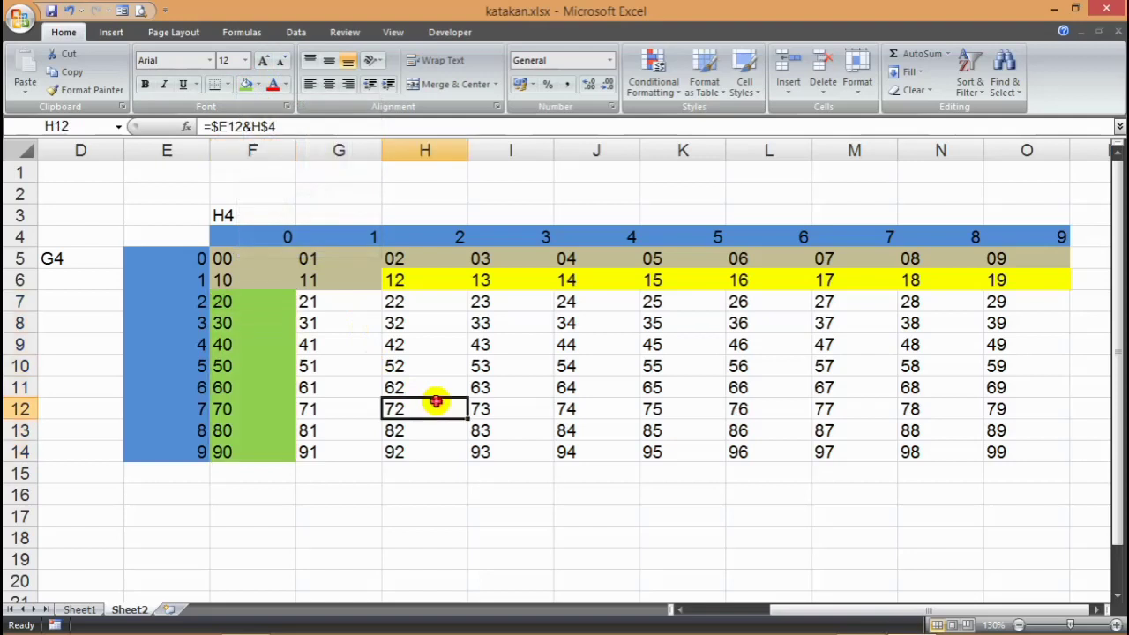
- Recolor the cells containing 10 and 11, F6 and G6, with a purple fill
click(232, 282)
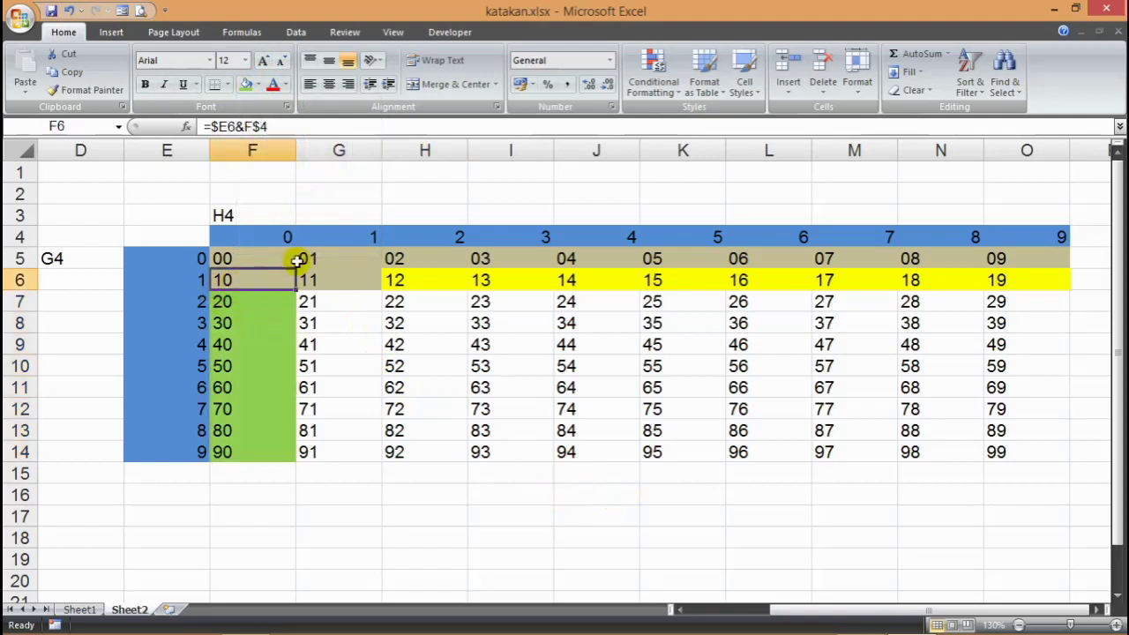
click(260, 84)
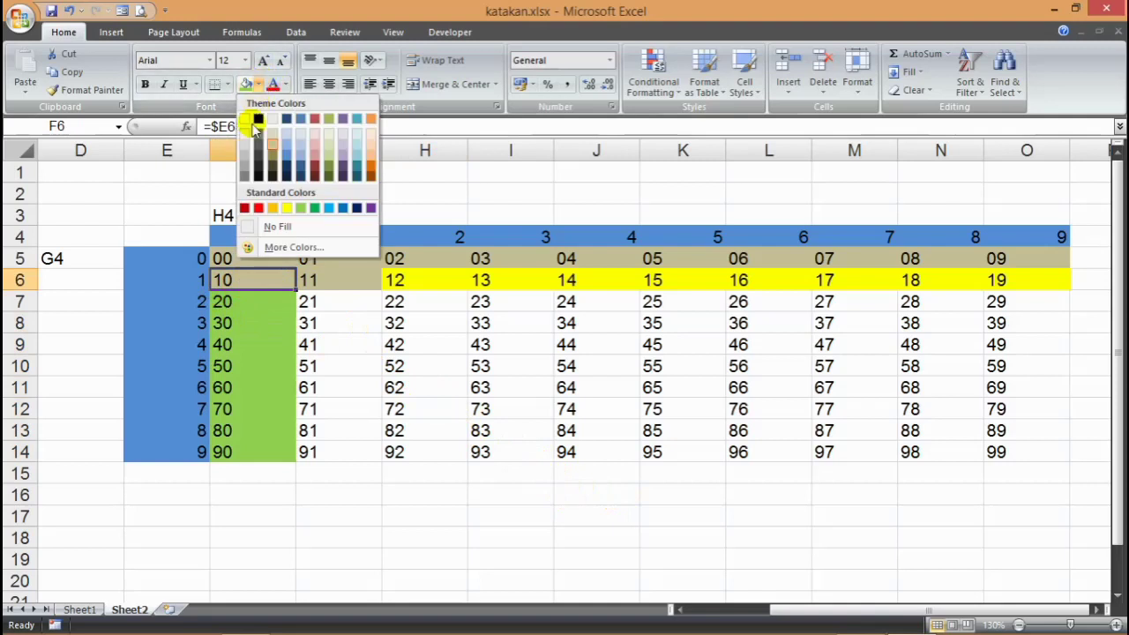
click(371, 208)
click(341, 280)
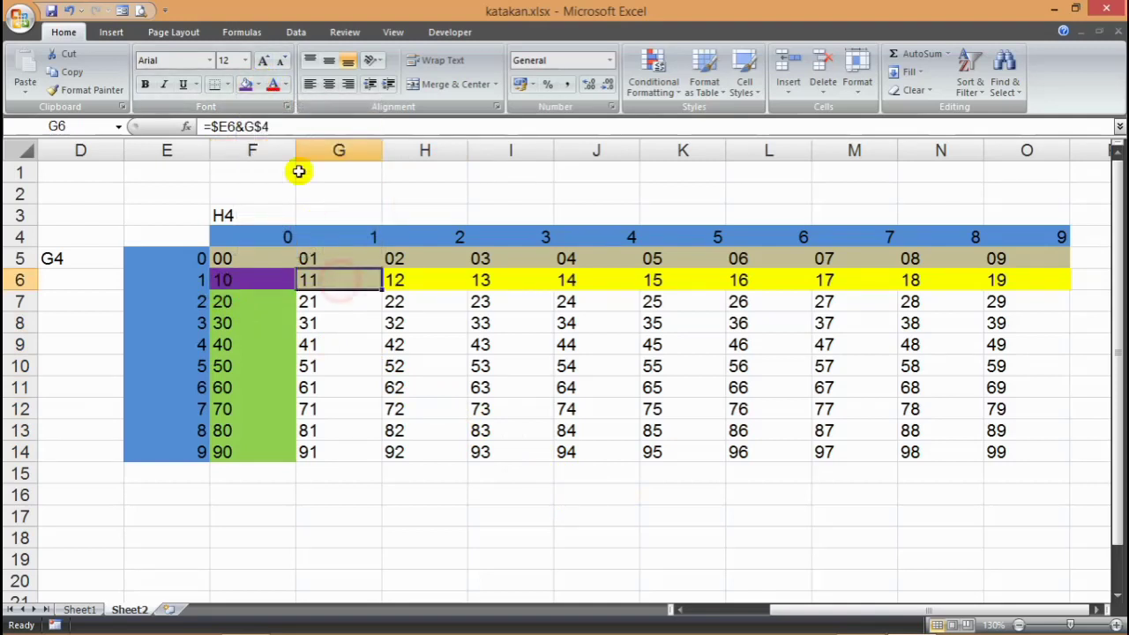
click(245, 85)
click(345, 391)
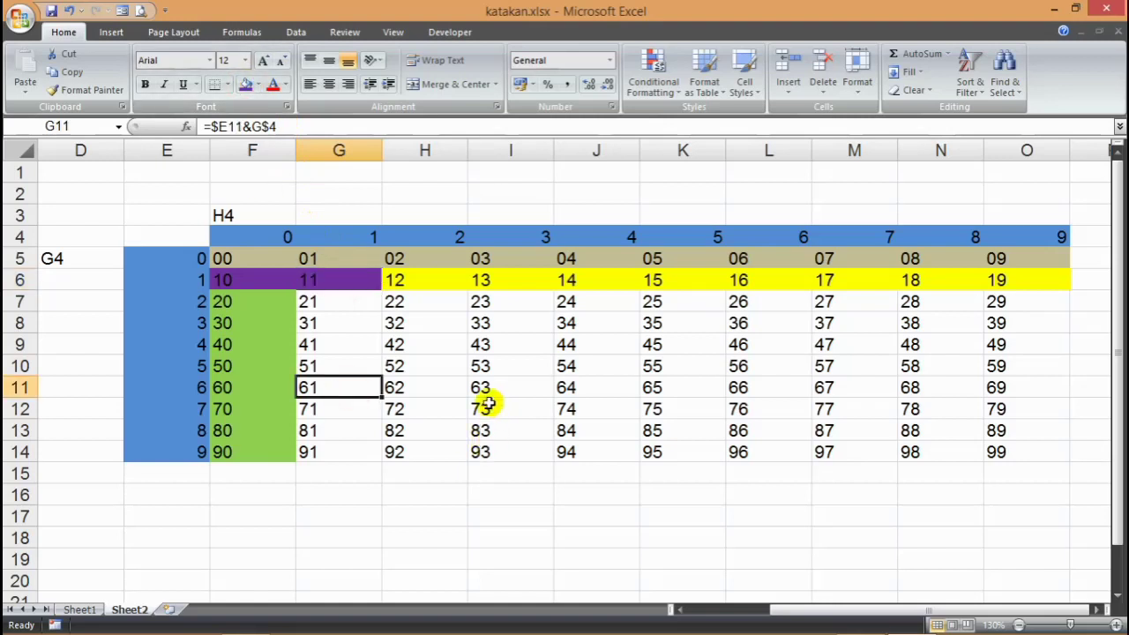
scroll(457, 414, down, 1)
scroll(457, 413, up, 1)
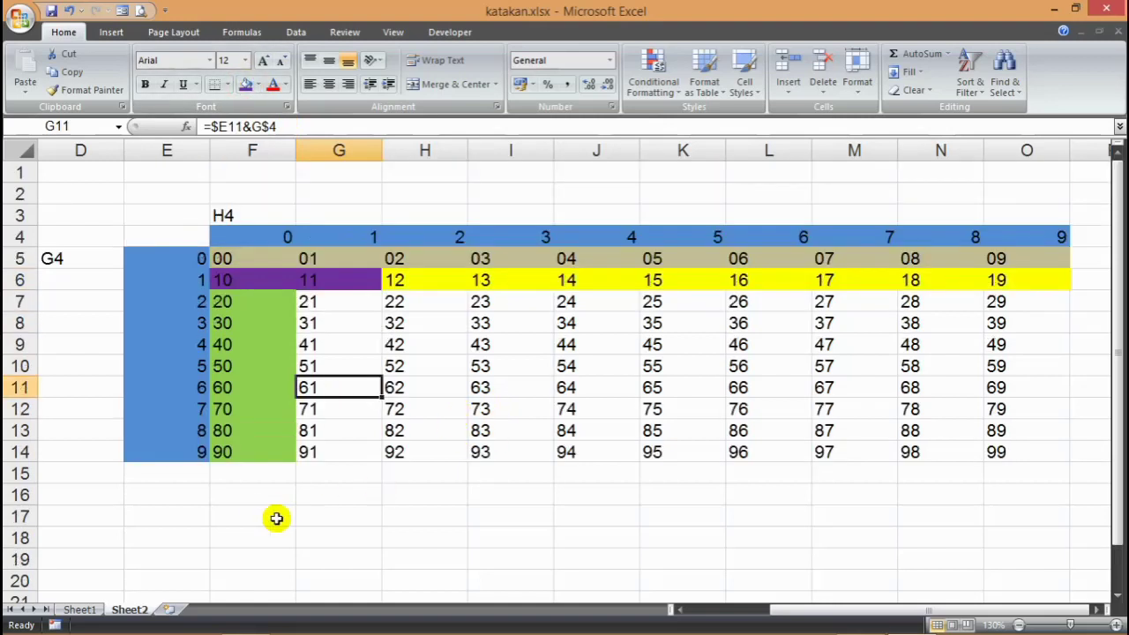
- Check the tens cell on Sheet1, and enter the headings G4 in F16 and H4 in G16 below the Sheet2 grid
click(264, 495)
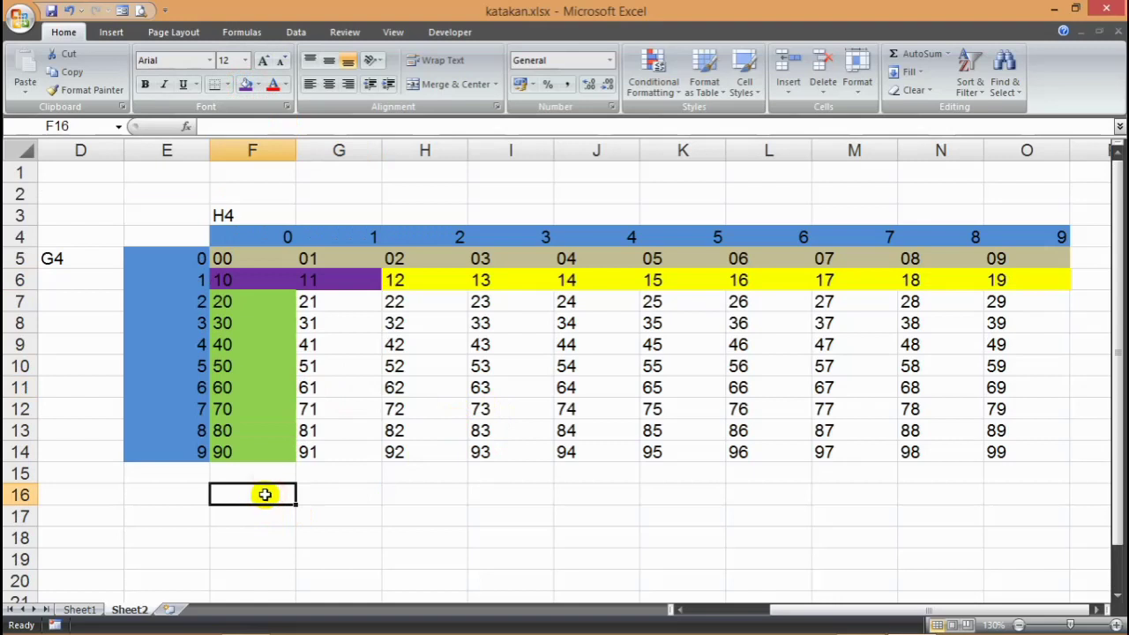
click(79, 609)
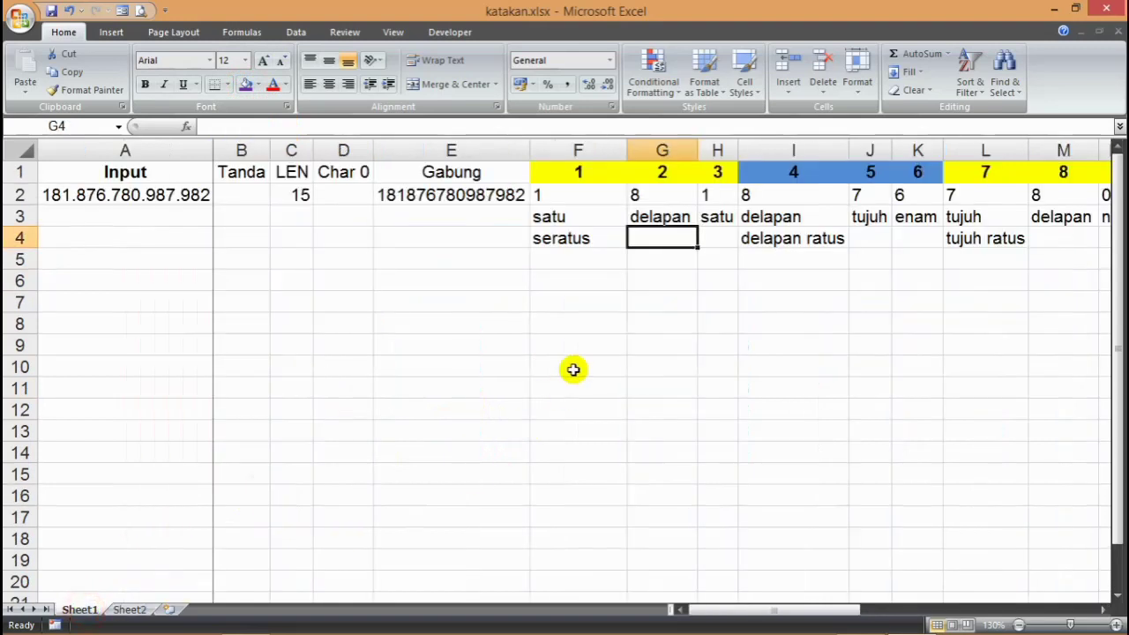
click(129, 609)
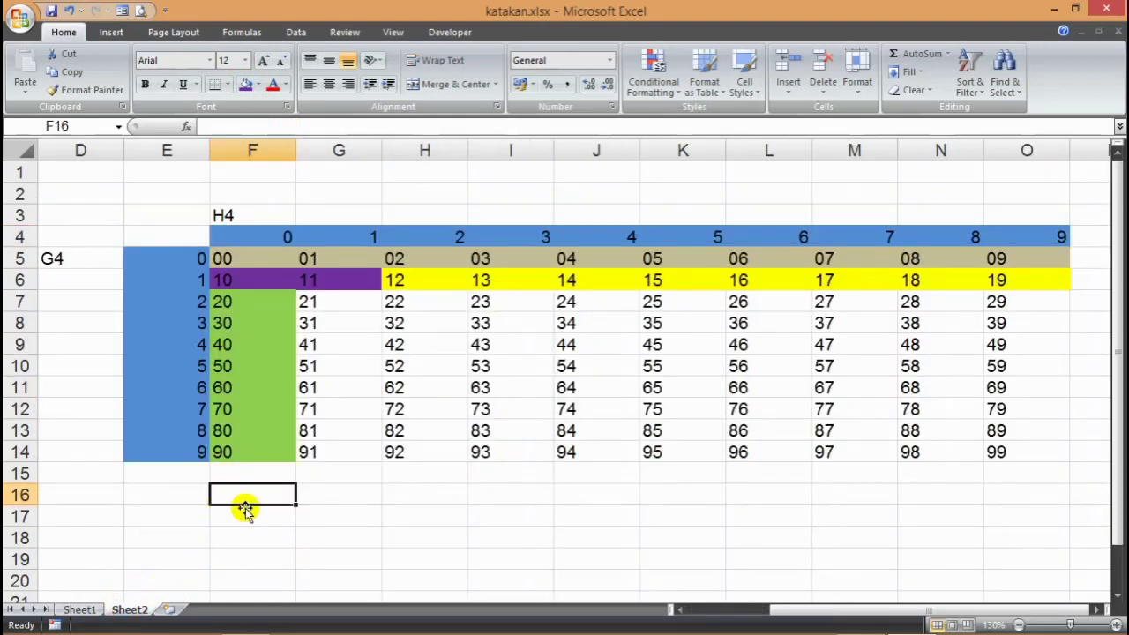
text(G4)
key(Tab)
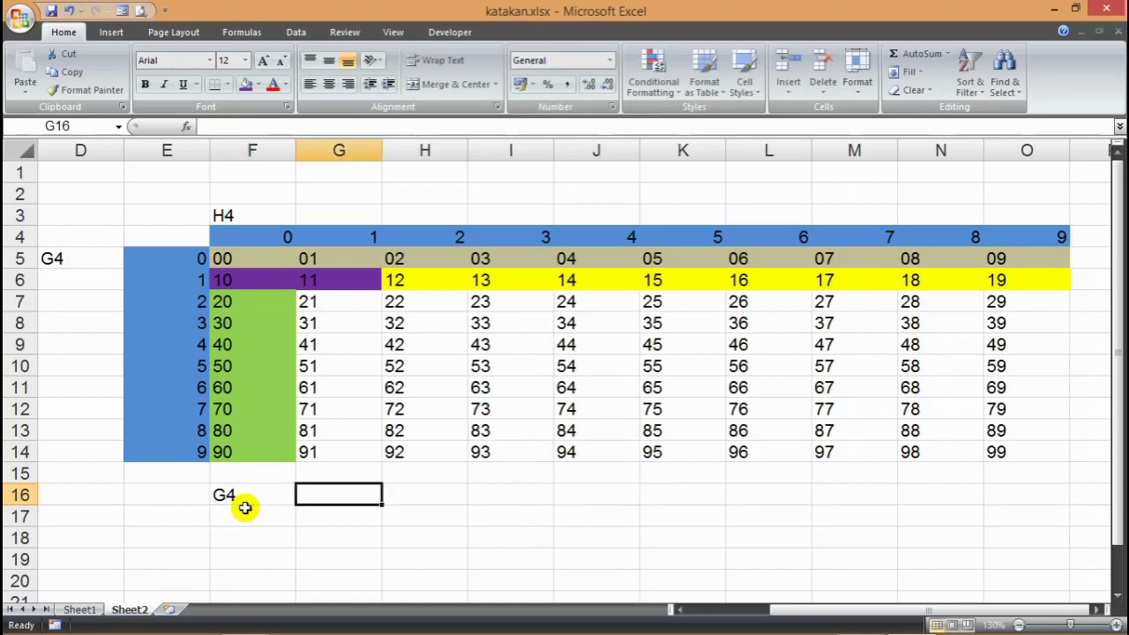
text(H4)
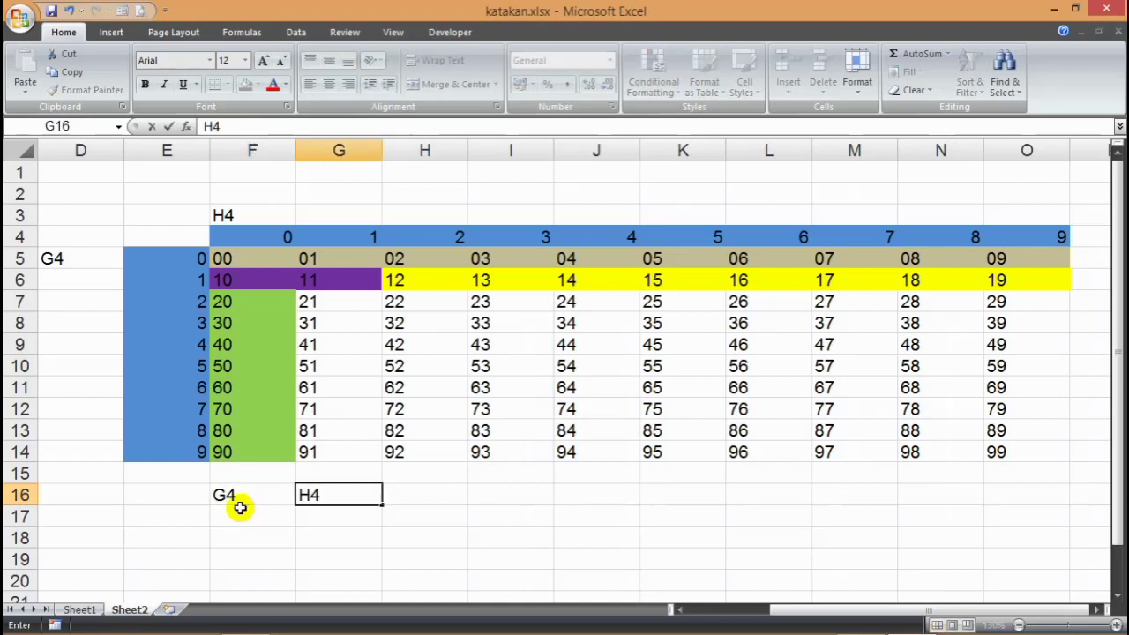
key(Tab)
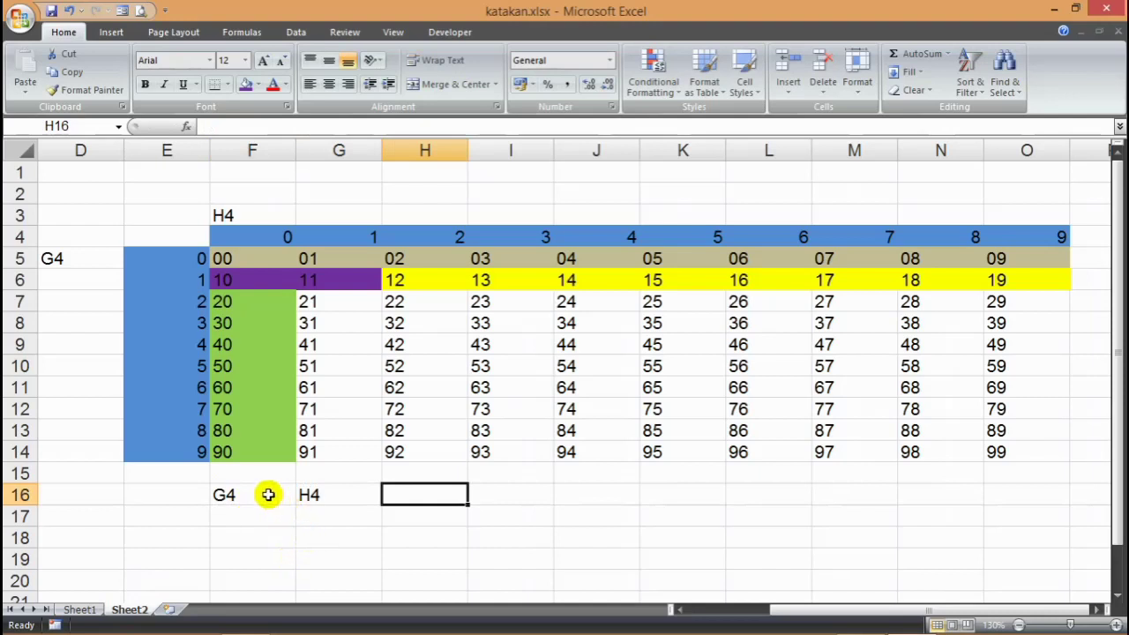
- Examine on Sheet1 how the digit words in G3:H3 and J3:K3 pair up for the tens cells G4 and J4, and return to Sheet2
click(230, 496)
drag(222, 517, 315, 515)
click(80, 611)
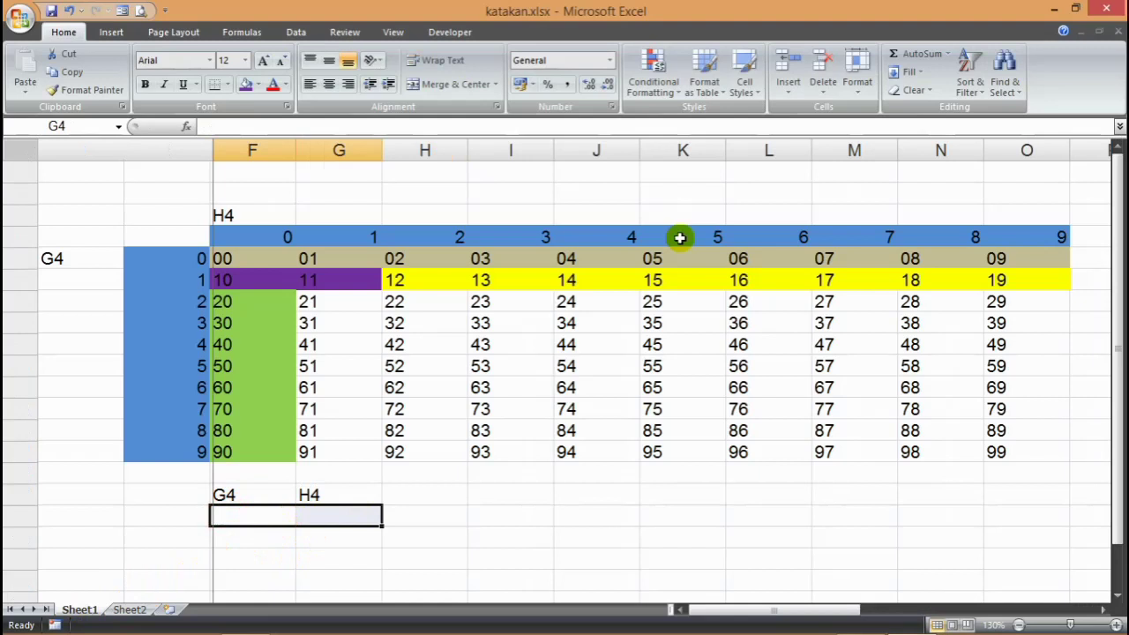
click(679, 238)
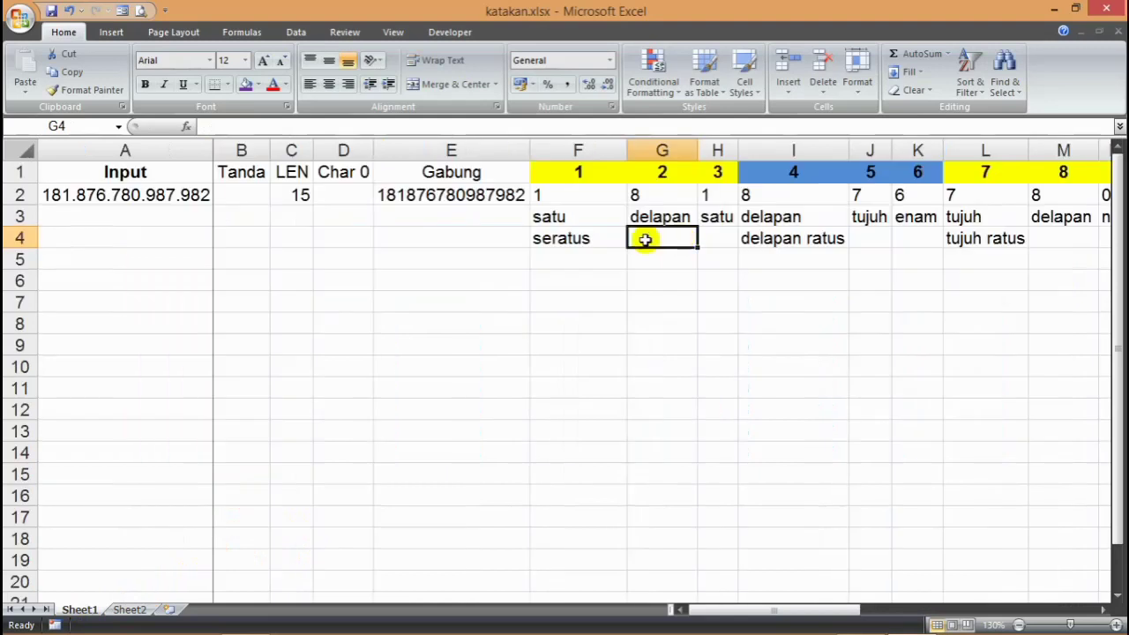
drag(657, 218, 713, 217)
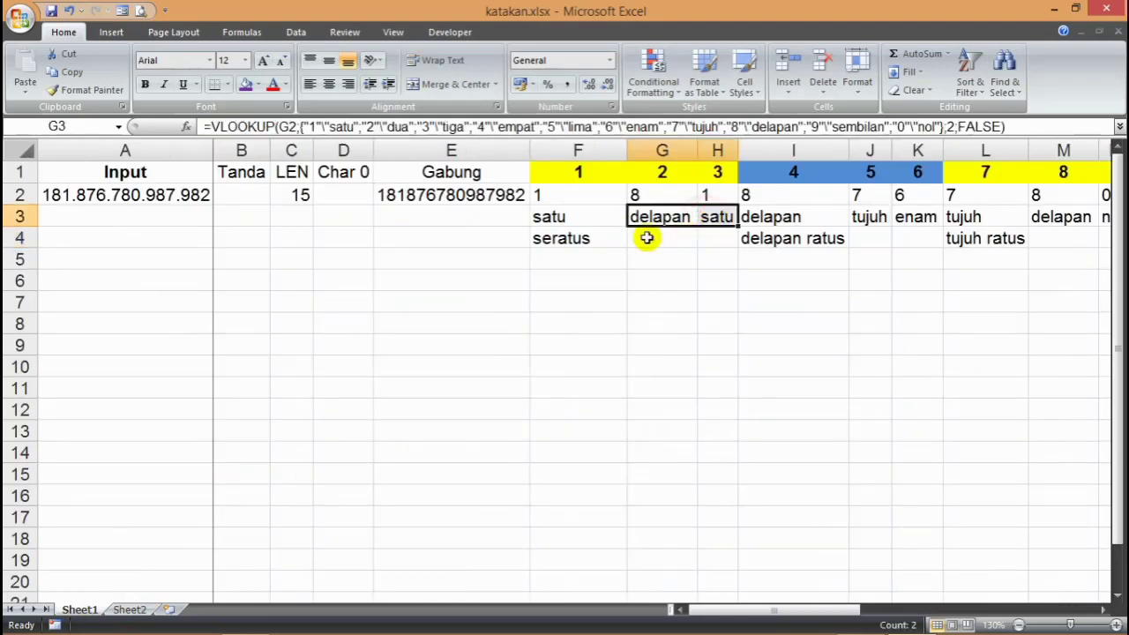
drag(869, 217, 917, 217)
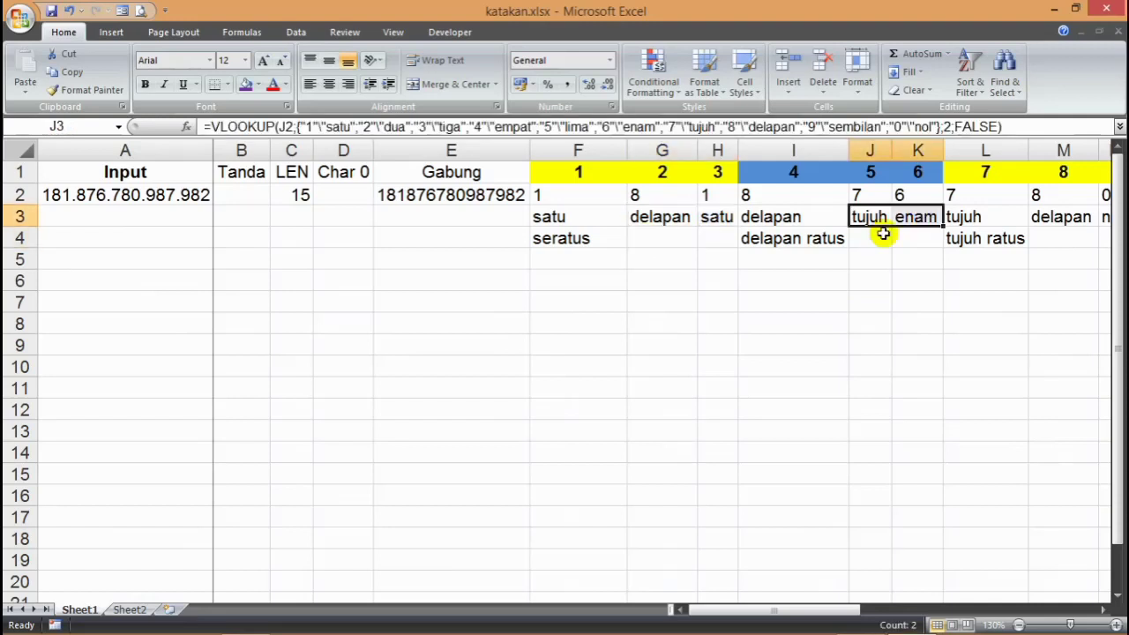
click(869, 238)
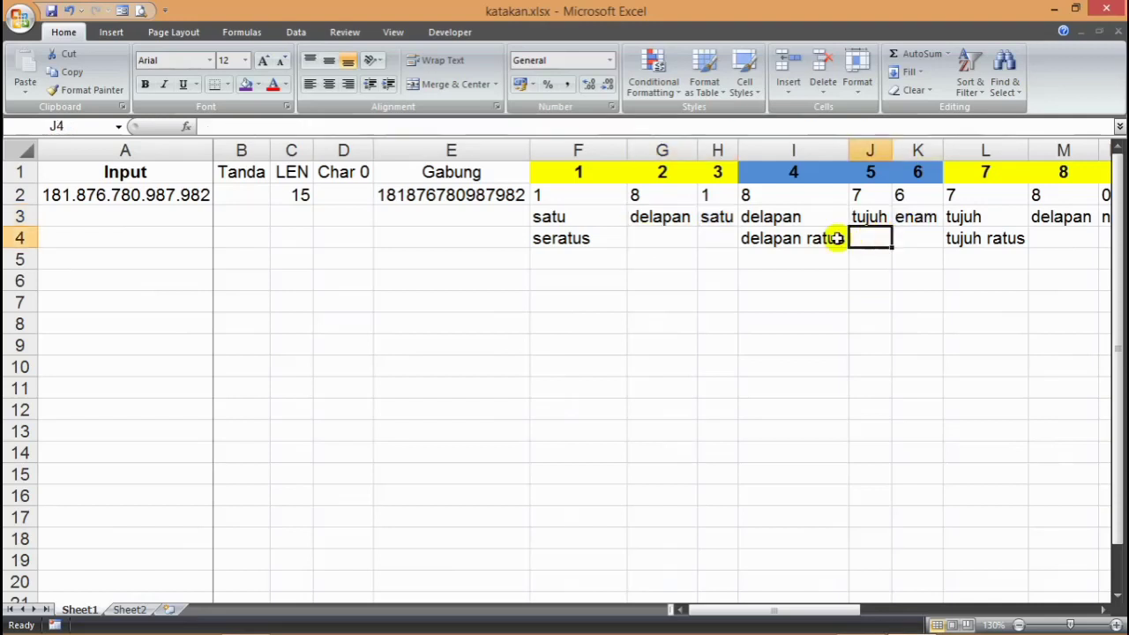
click(666, 218)
drag(666, 218, 719, 217)
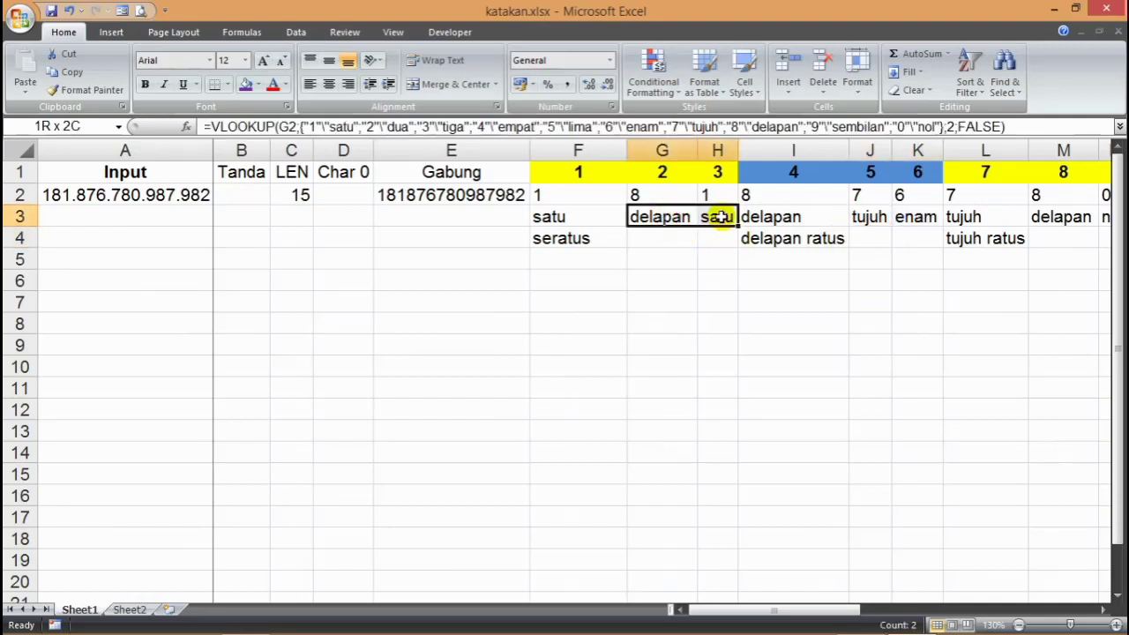
click(680, 238)
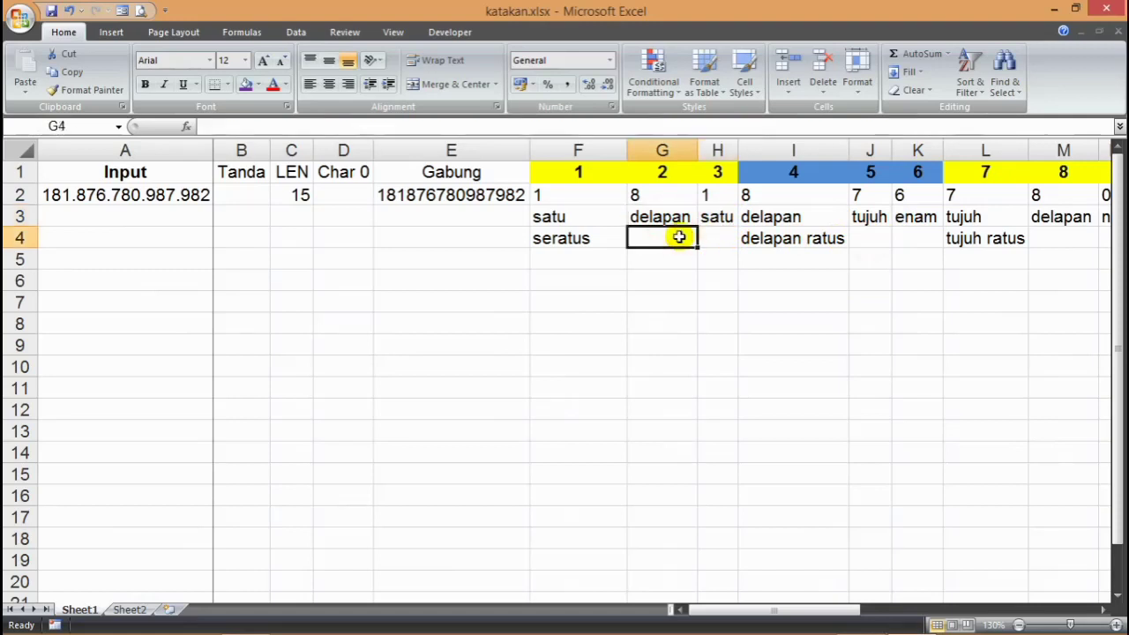
click(130, 610)
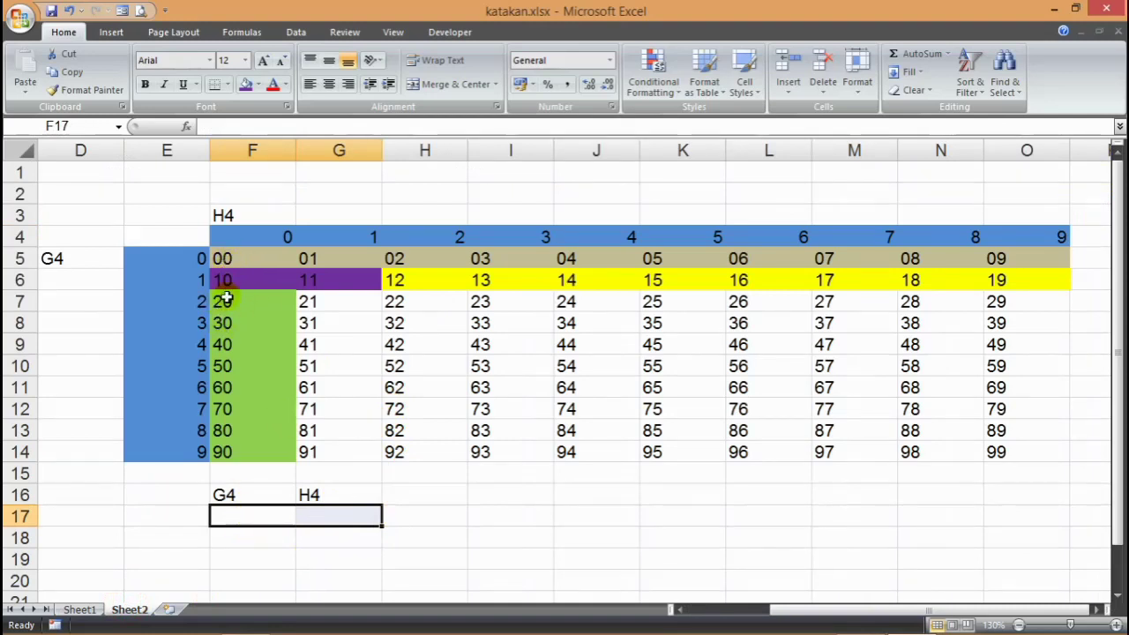
- For the 00 combination, enter "nol" in quotation marks under both headings, in F17 and G17
click(254, 259)
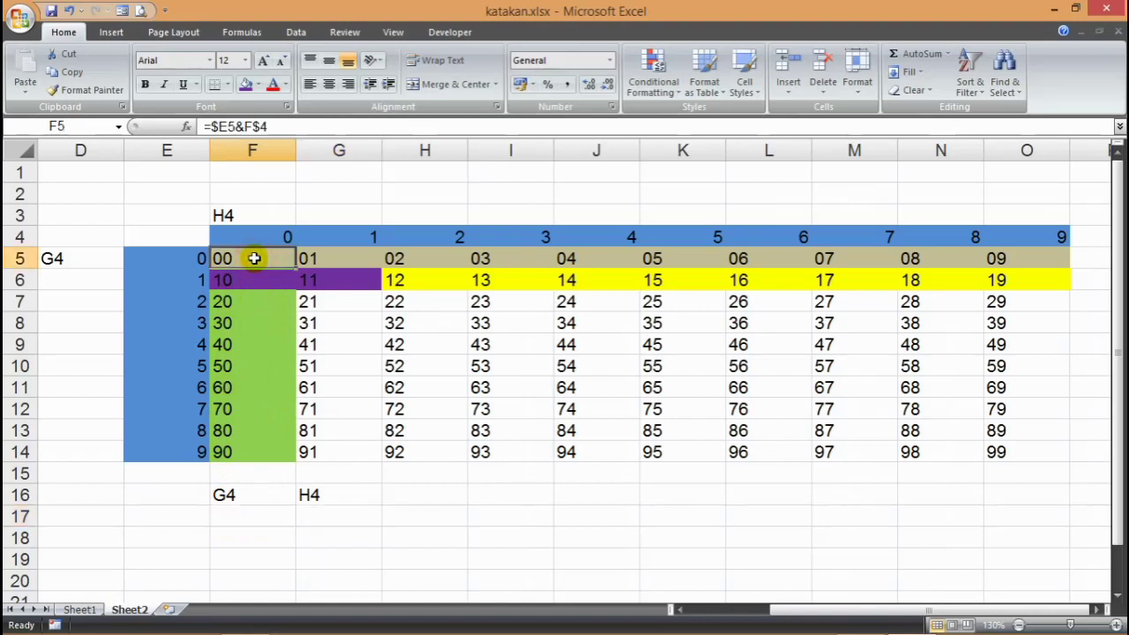
click(251, 518)
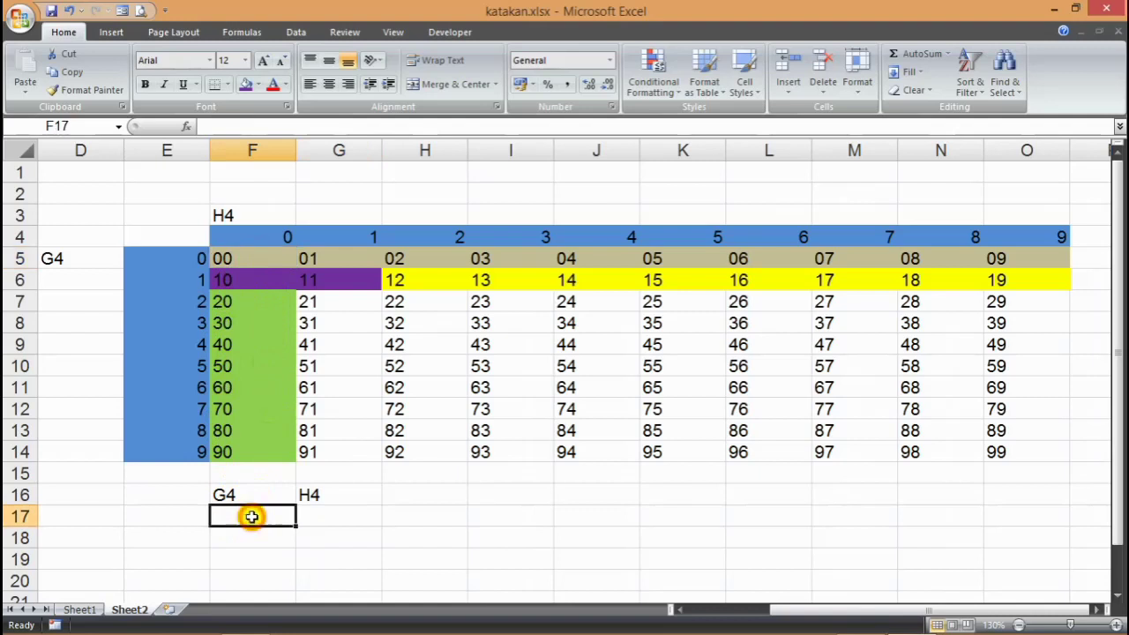
text(")
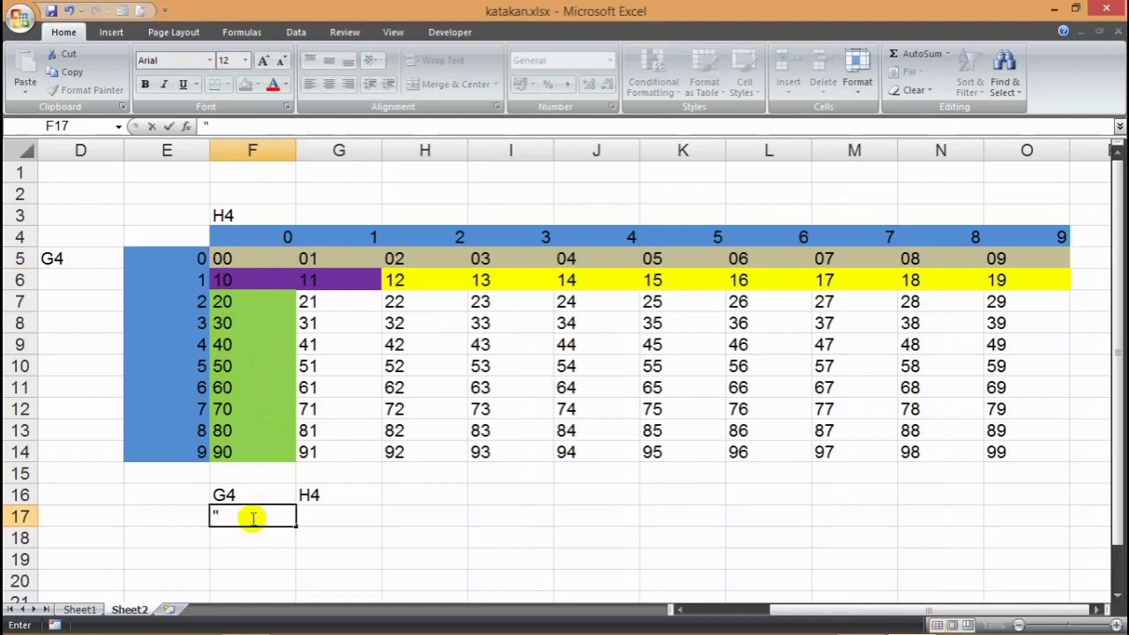
text(nol)
text(")
key(Tab)
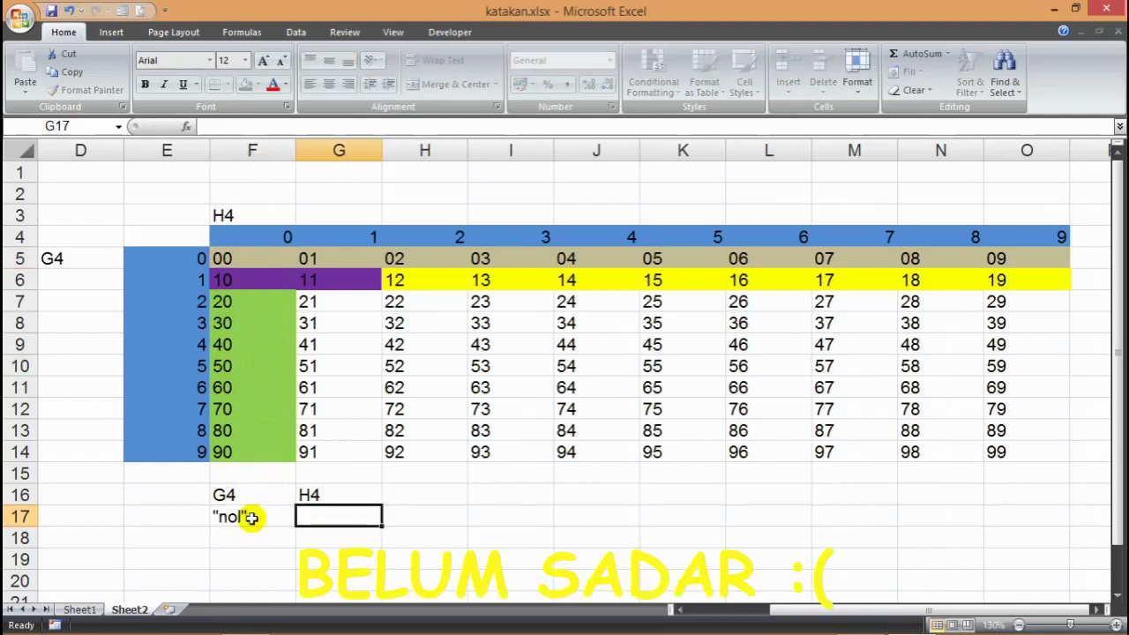
text(")
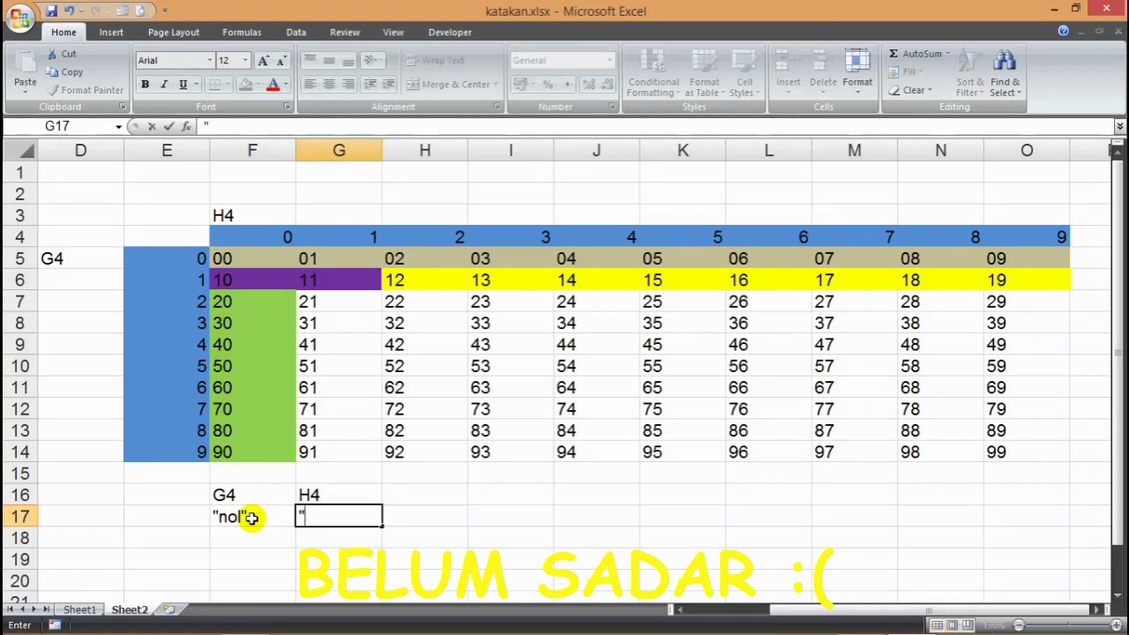
text(nol")
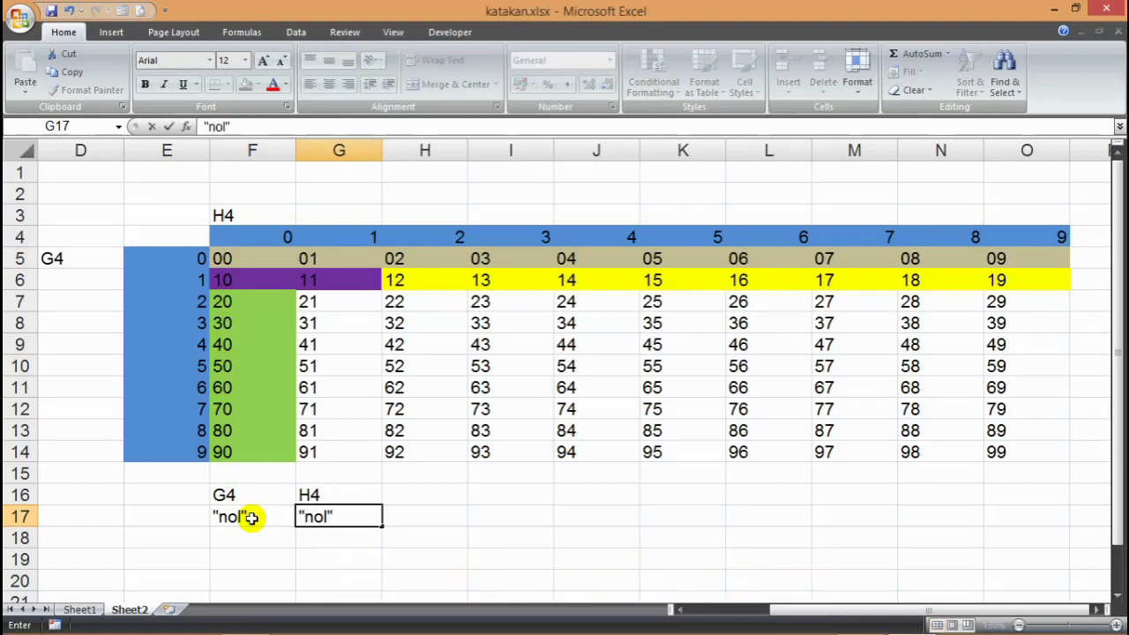
key(Tab)
- Move the H4 heading and its "nol" value from G16:G17 one column over to H16:H17
click(251, 258)
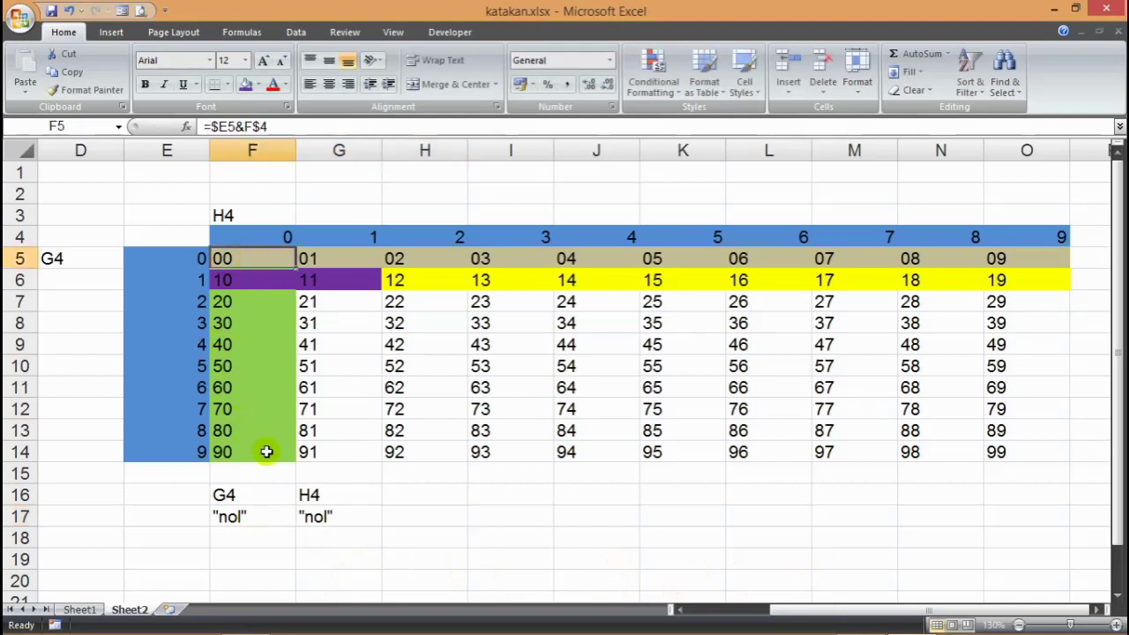
drag(323, 497, 327, 514)
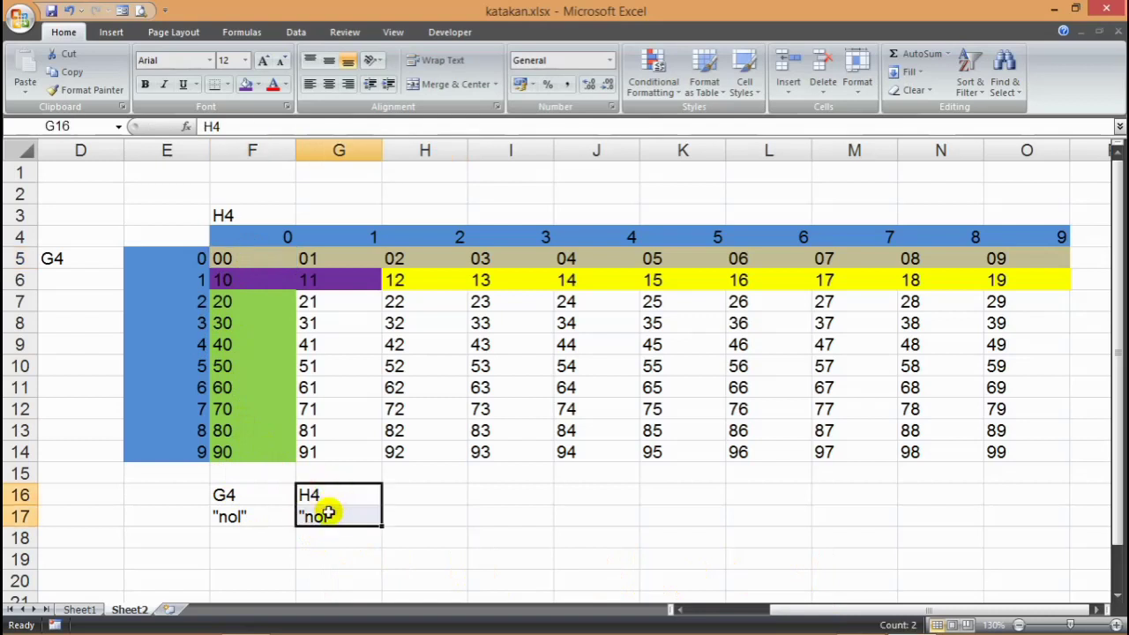
drag(365, 481, 429, 501)
- Enter AND in G17 between the two "nol" conditions and center it in the cell
click(343, 512)
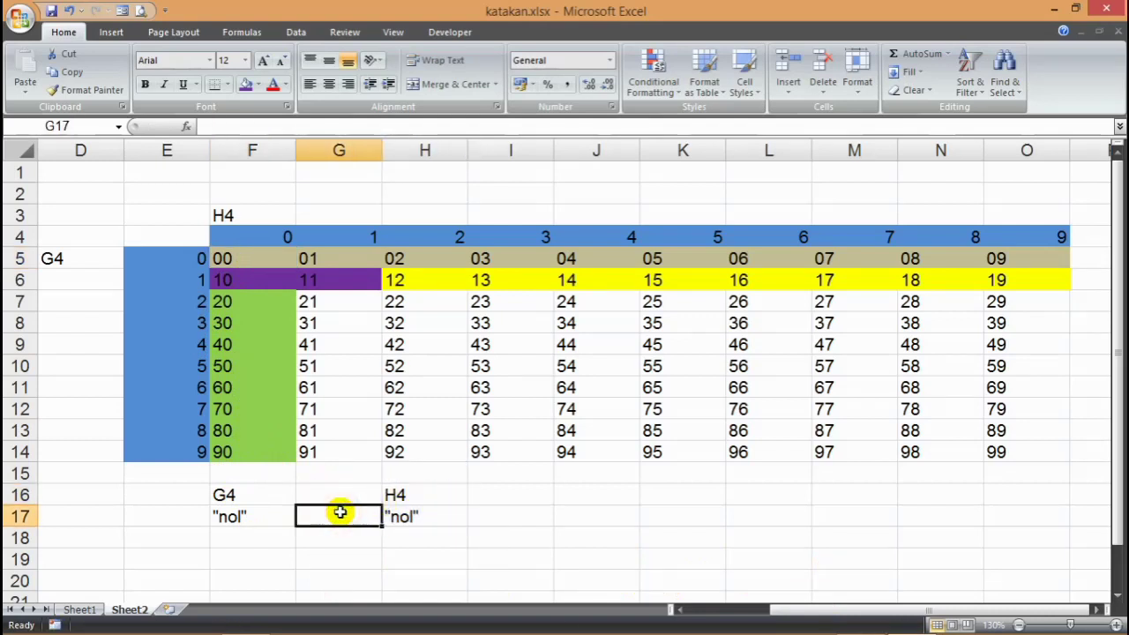
text(AN)
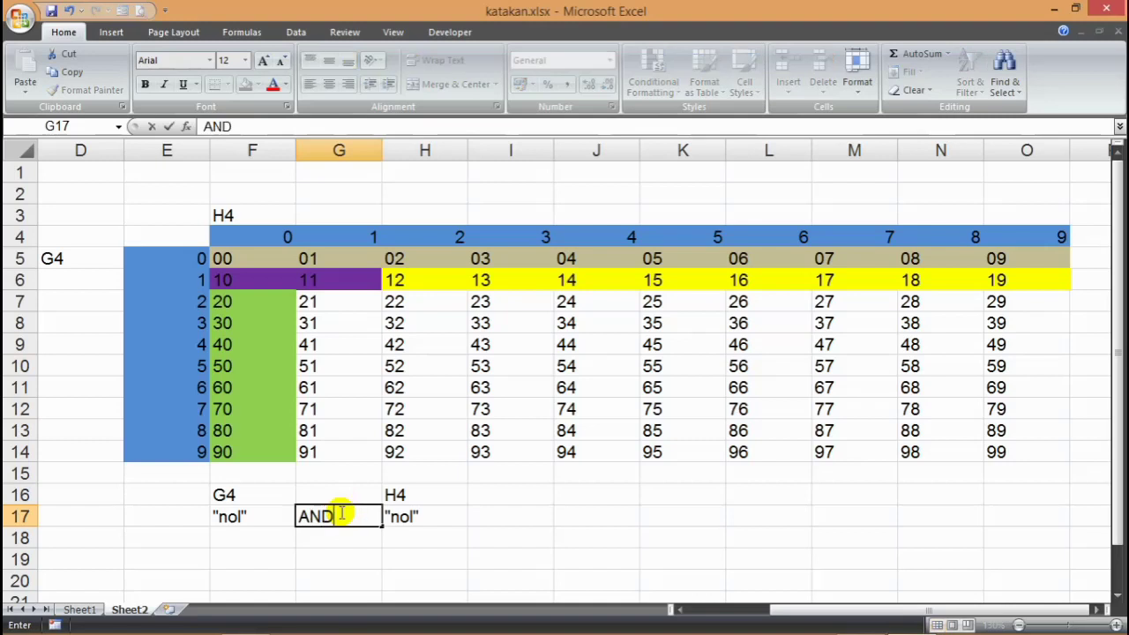
text(D)
key(Return)
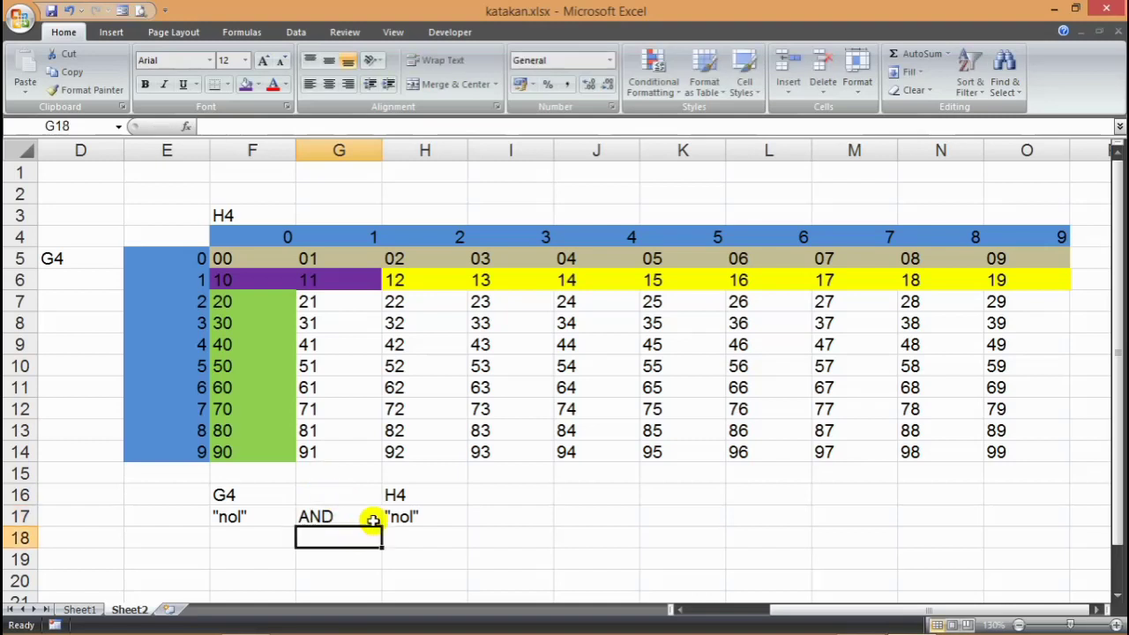
click(367, 517)
click(328, 84)
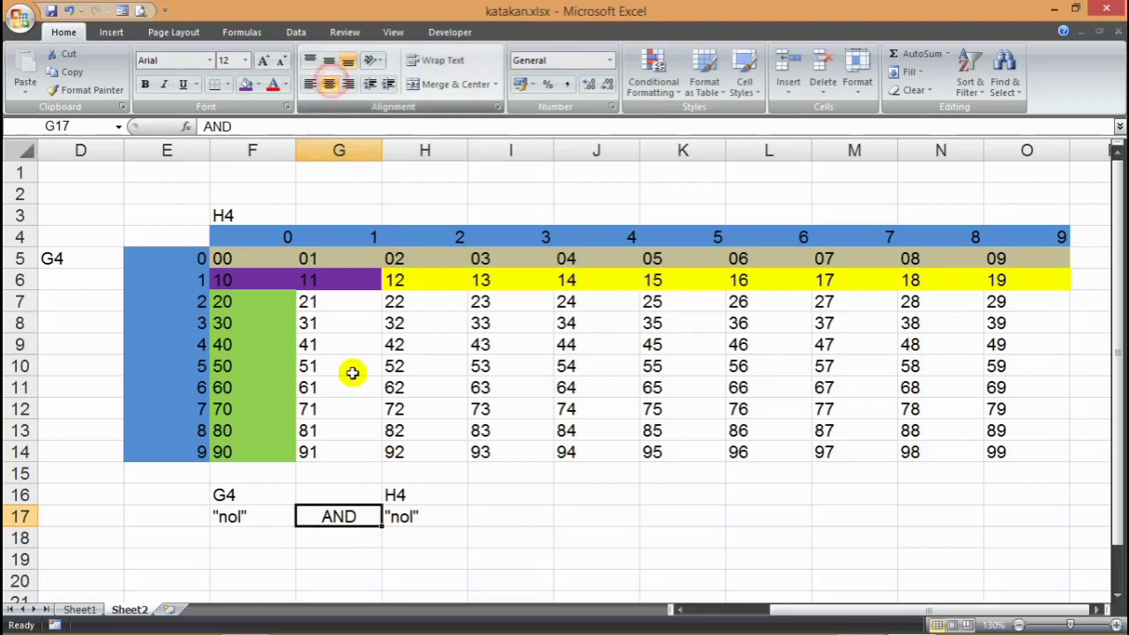
- Enter a pair of empty quotation marks in I17 as the result when both digits are "nol"
click(244, 516)
click(336, 517)
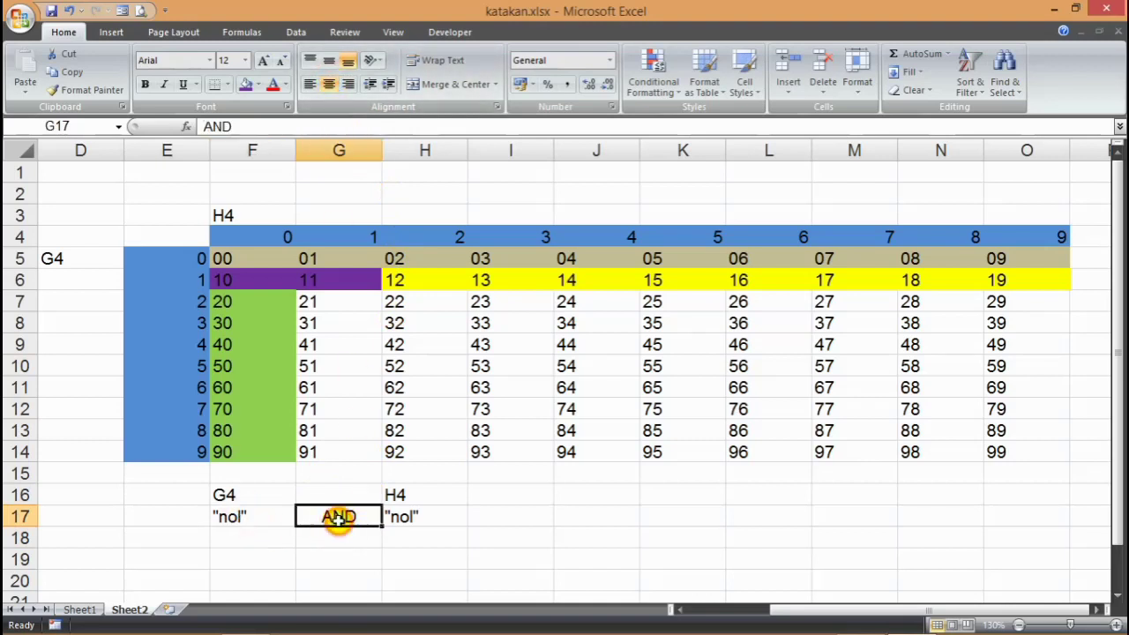
click(403, 499)
click(407, 521)
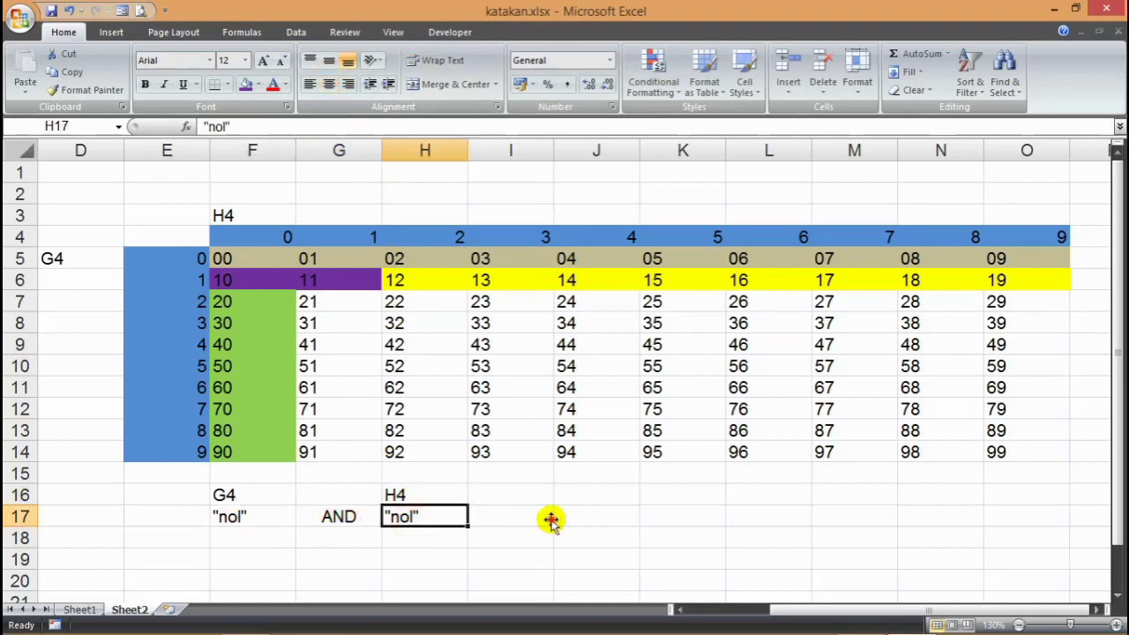
click(549, 520)
text(")
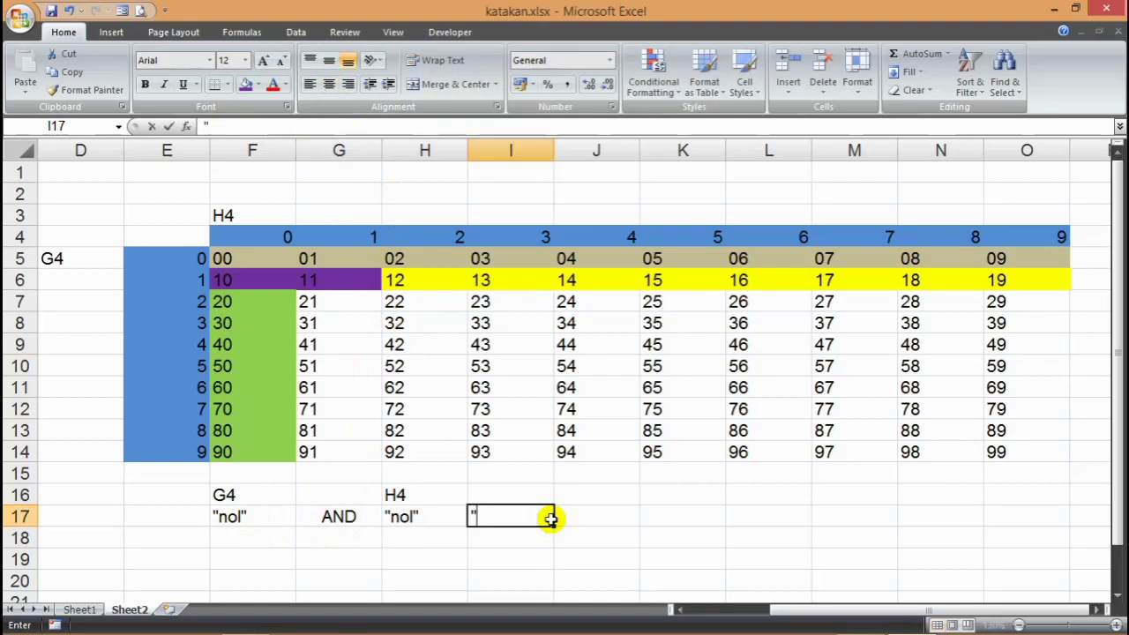
text(")
key(Return)
- Check on Sheet1 which cells hold the tens and units digit words feeding G4, and return to Sheet2
click(525, 492)
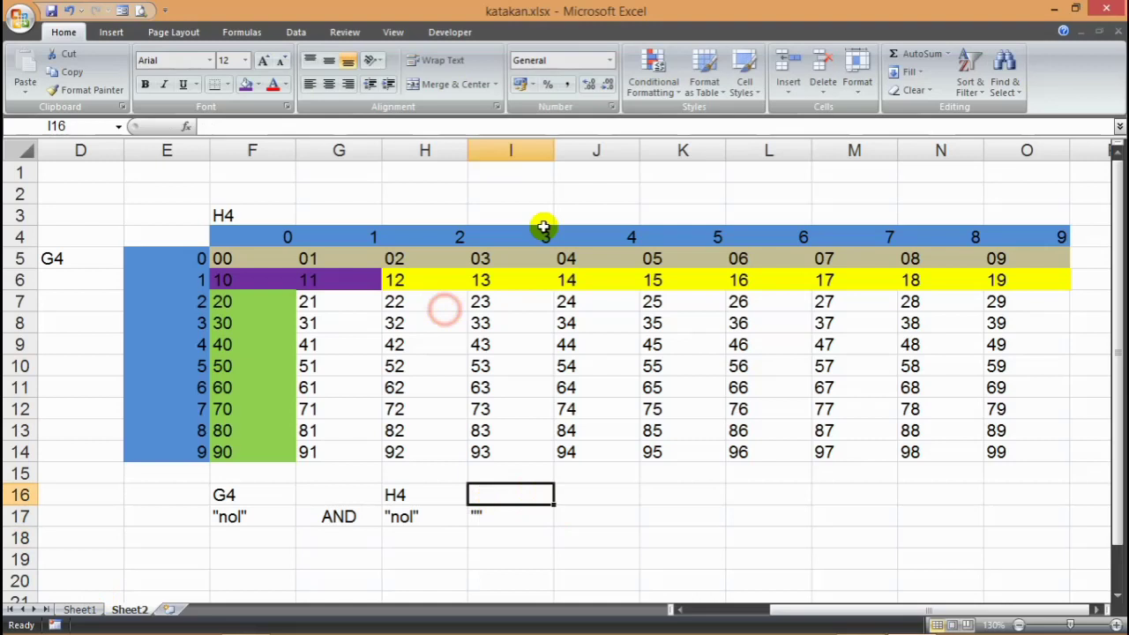
click(649, 215)
click(709, 218)
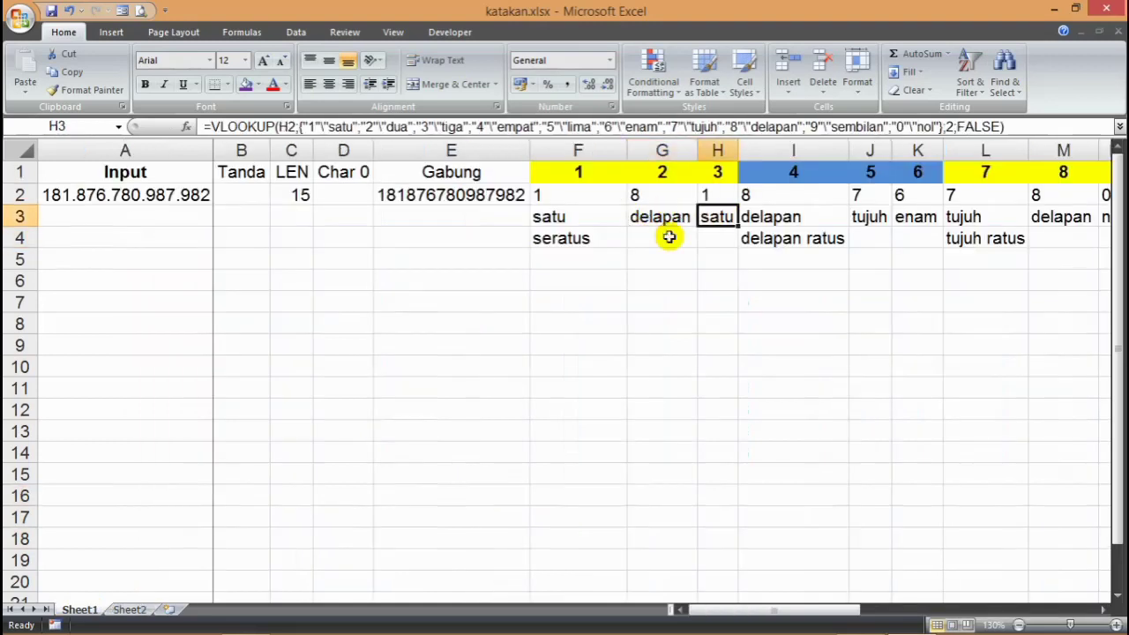
click(669, 236)
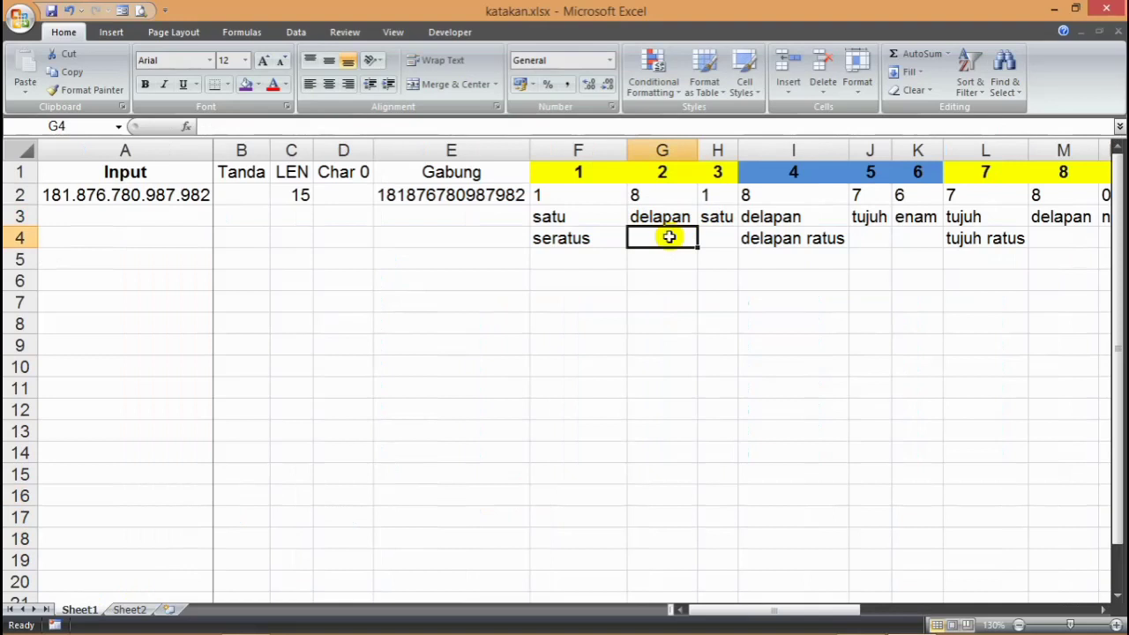
click(681, 217)
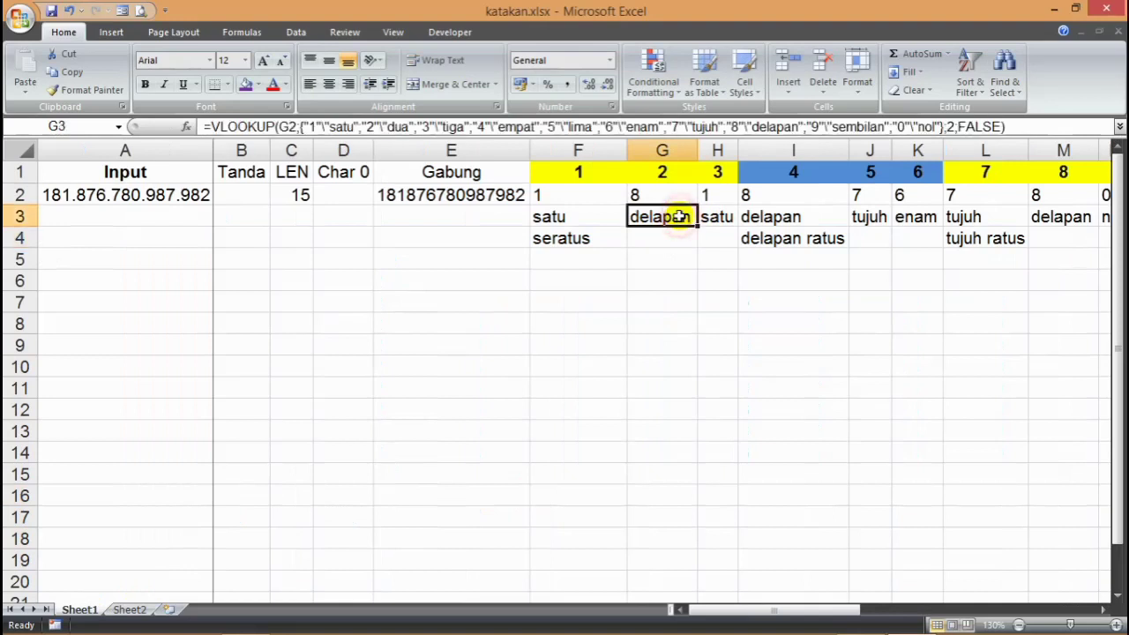
click(731, 216)
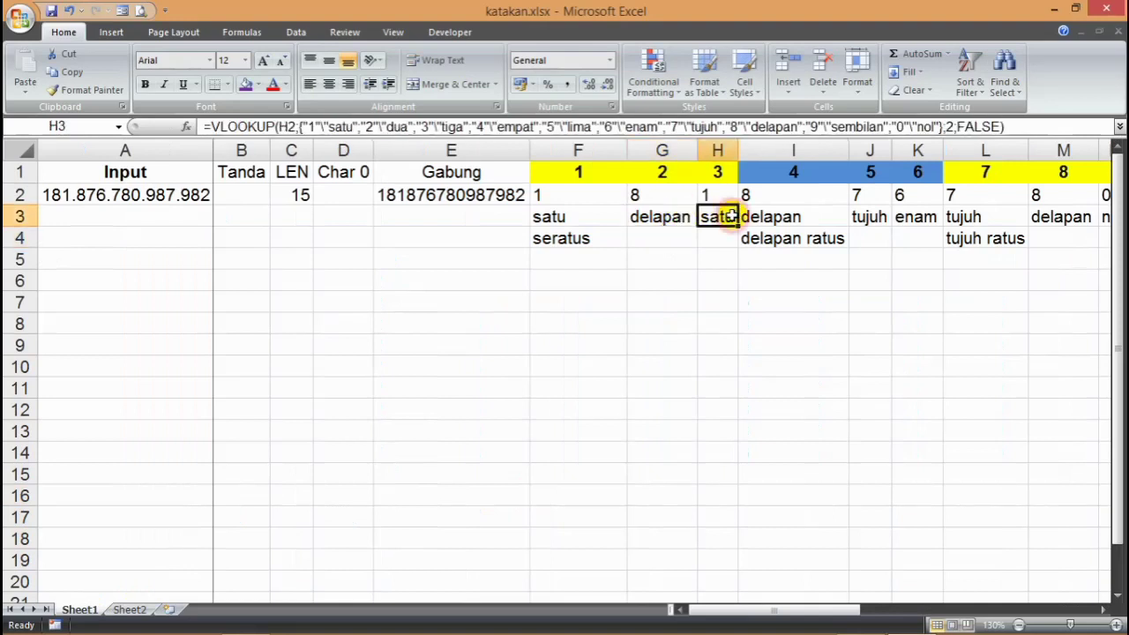
click(653, 216)
click(712, 216)
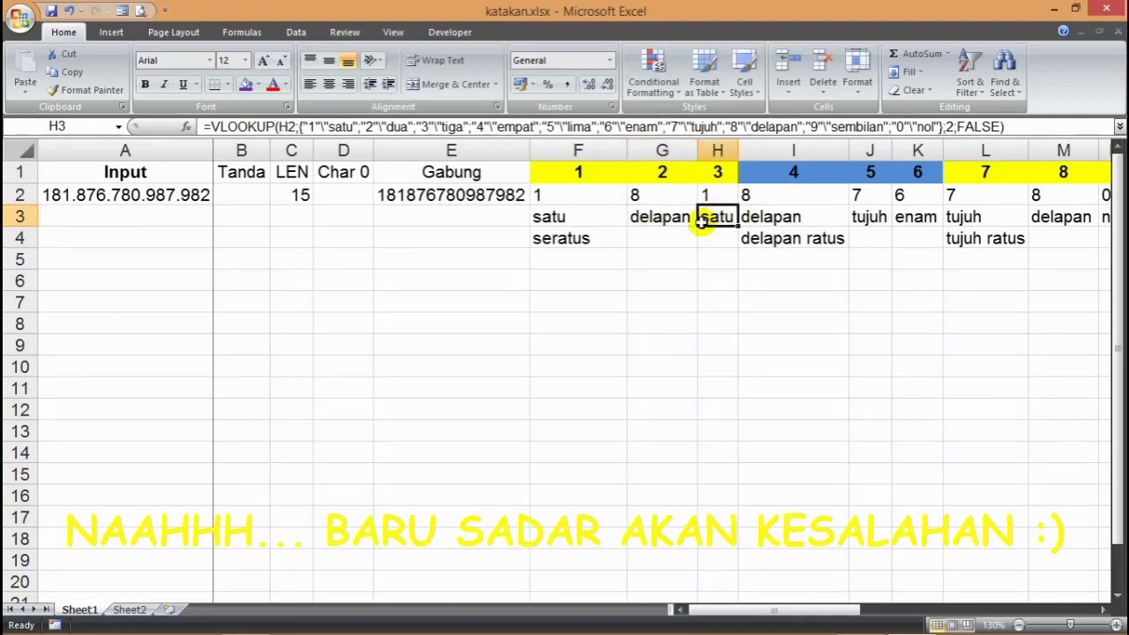
click(669, 240)
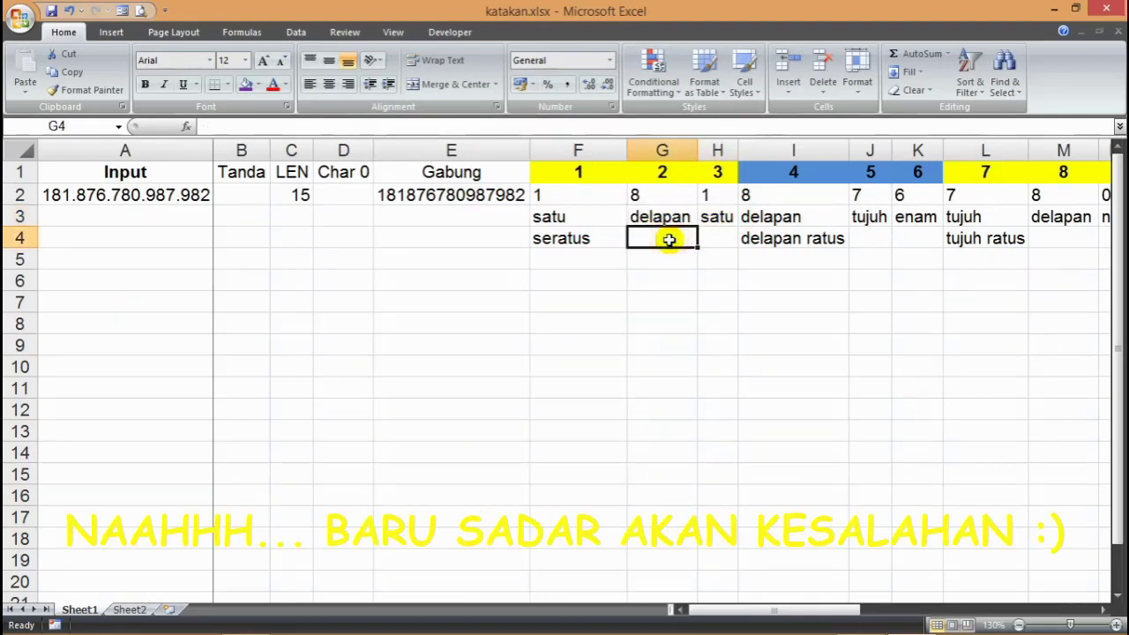
click(130, 609)
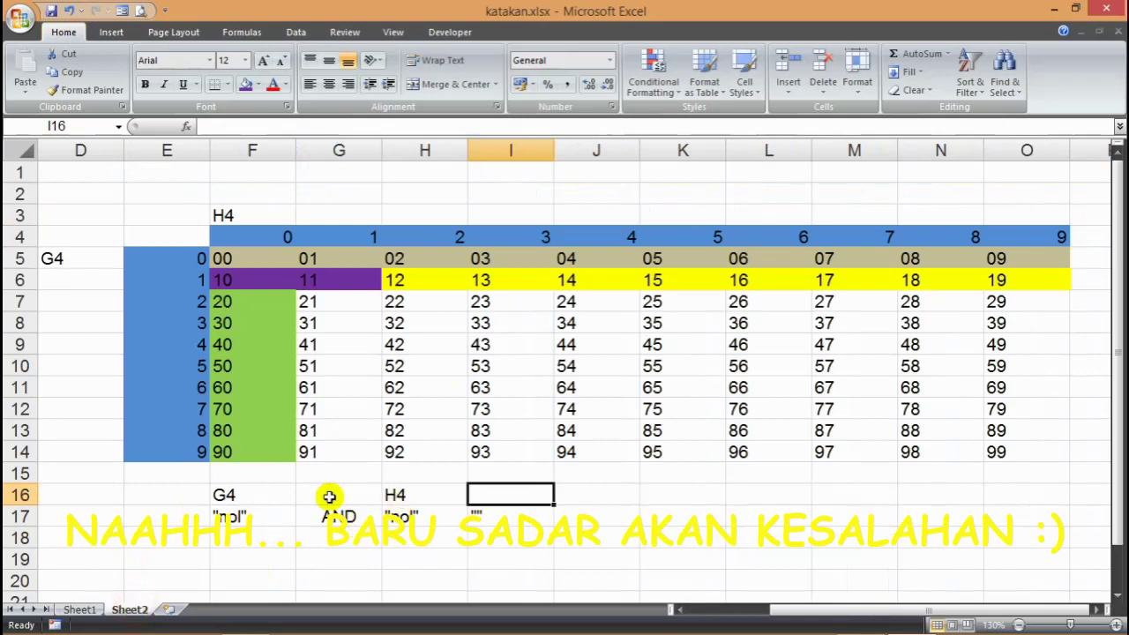
- Correct the combination table's labels to G3 in D5 and H3 in F3
click(70, 257)
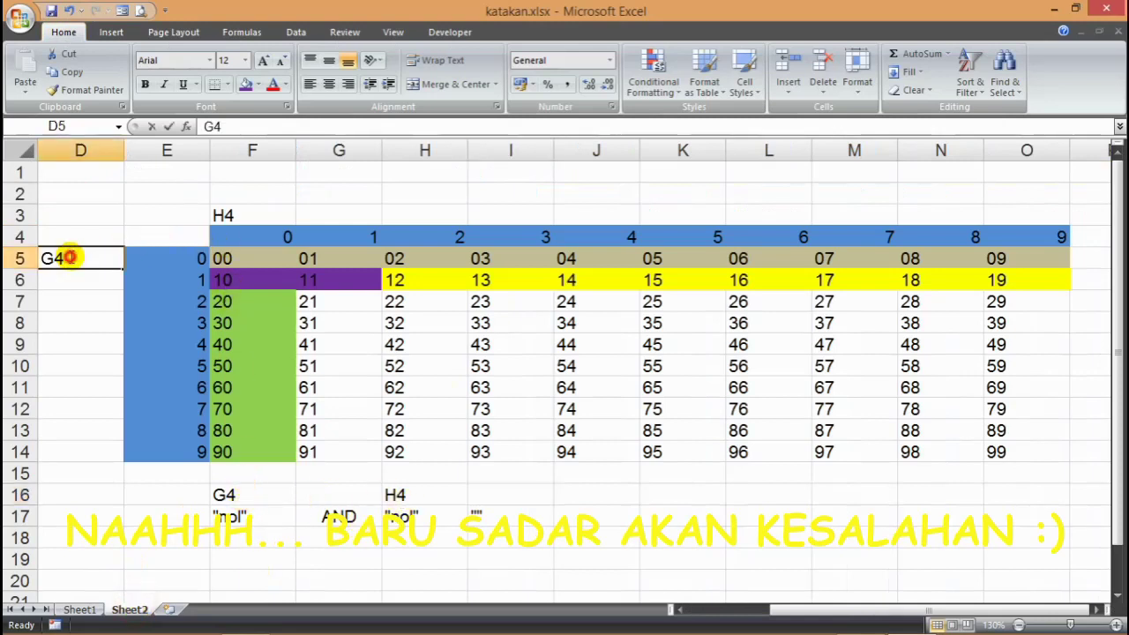
double_click(71, 257)
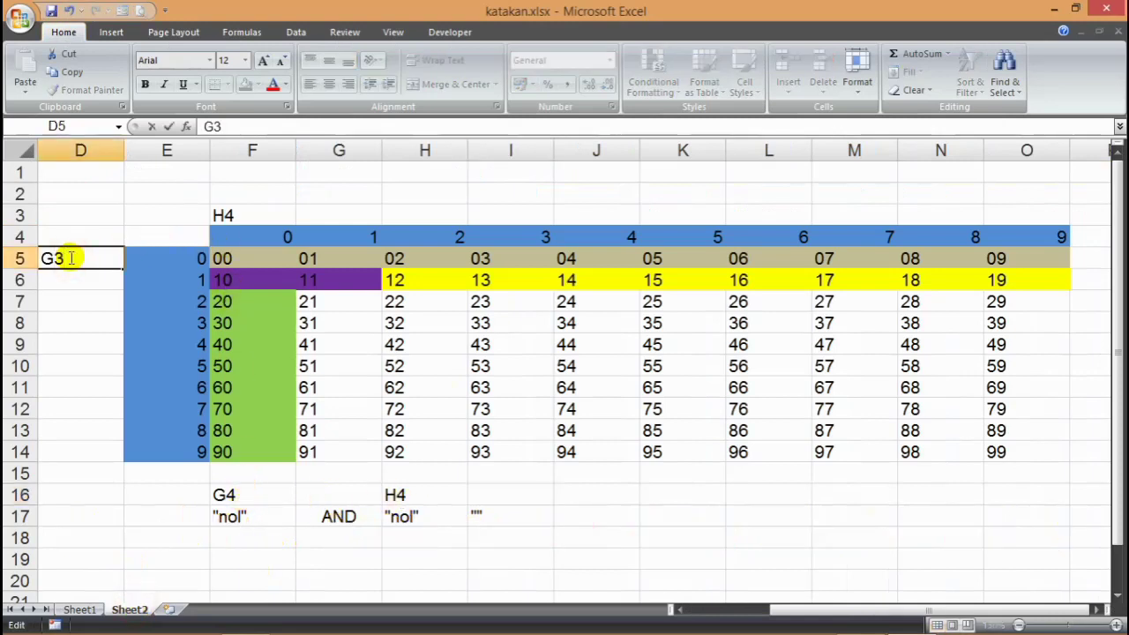
key(Tab)
click(248, 216)
click(245, 126)
key(BackSpace)
text(3)
key(Return)
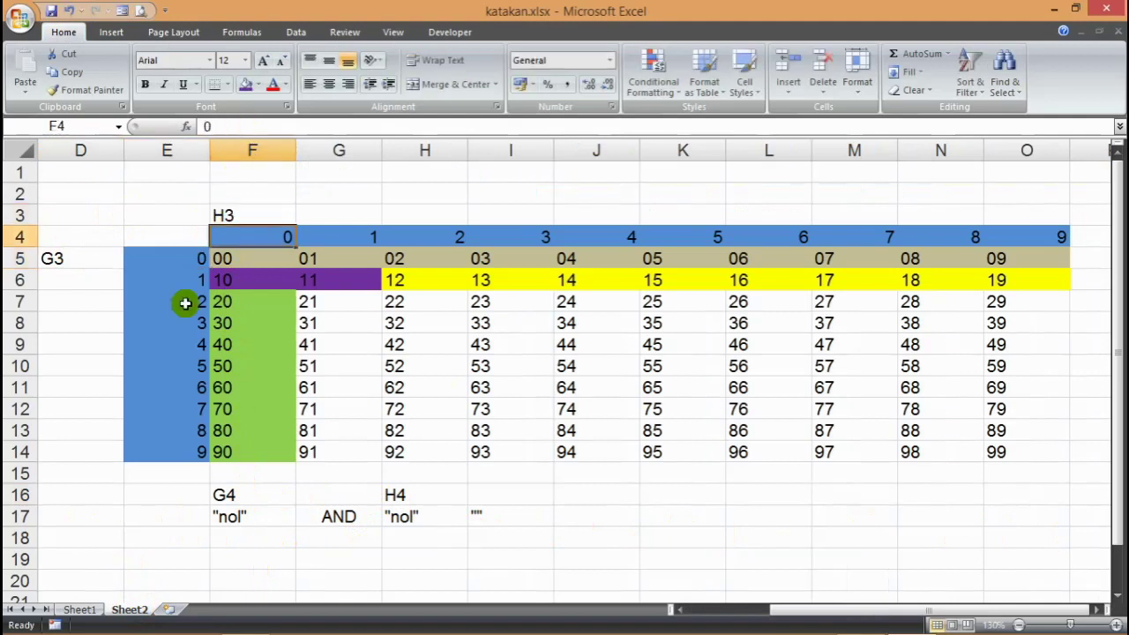
- Copy the G3 label from D5 to F16 and the H3 label from F3 to H16, replacing the condition headings
click(78, 257)
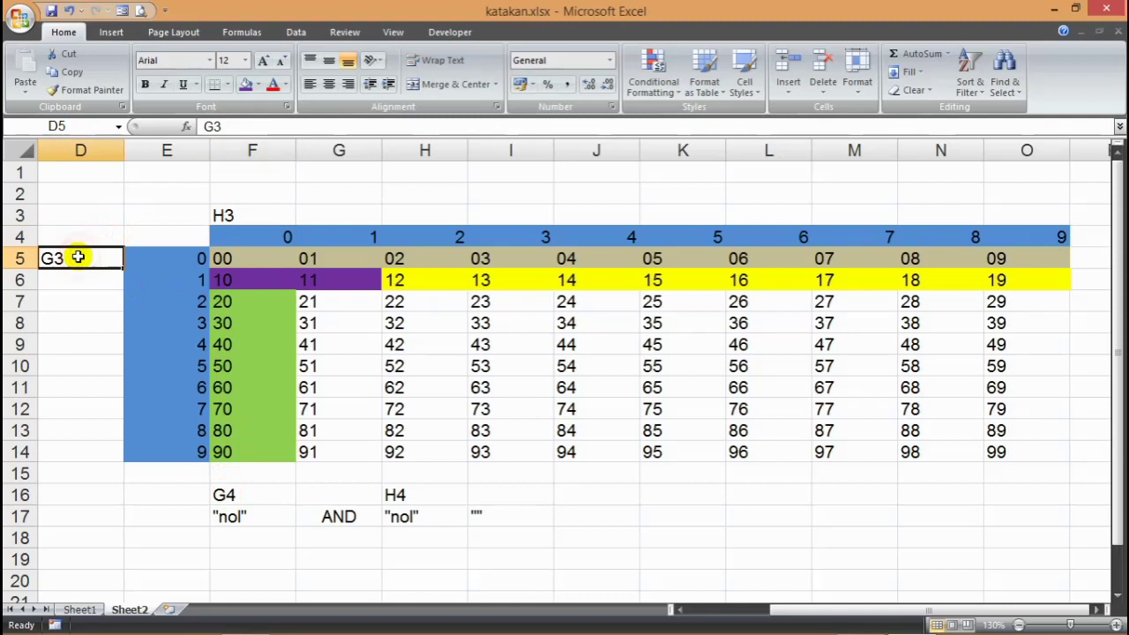
right_click(78, 257)
click(556, 514)
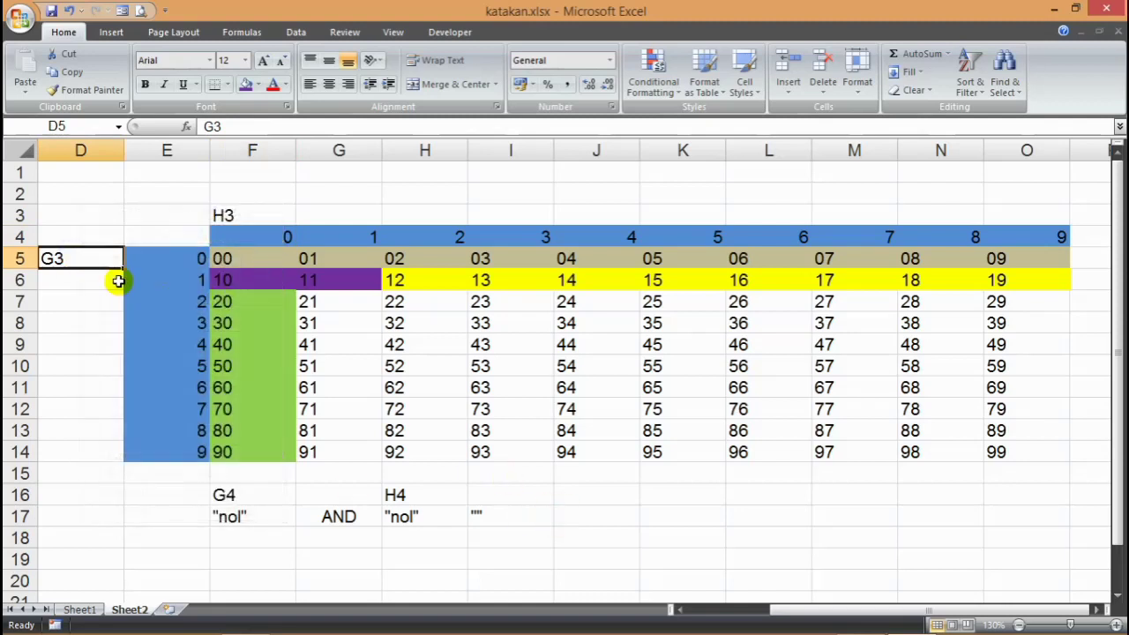
drag(111, 268, 243, 503)
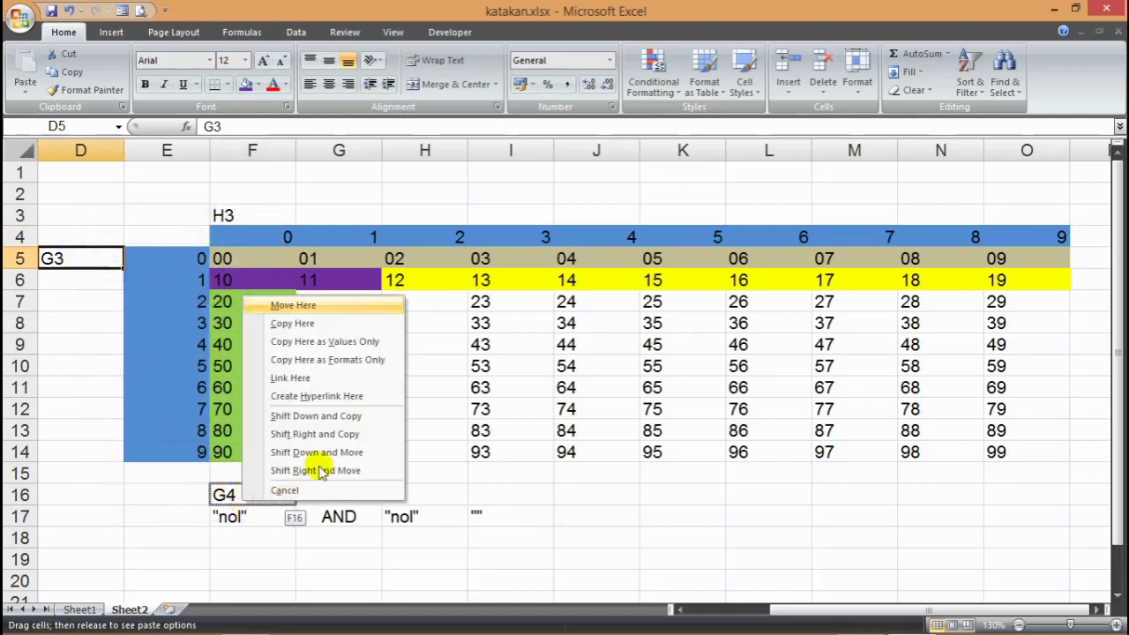
click(344, 323)
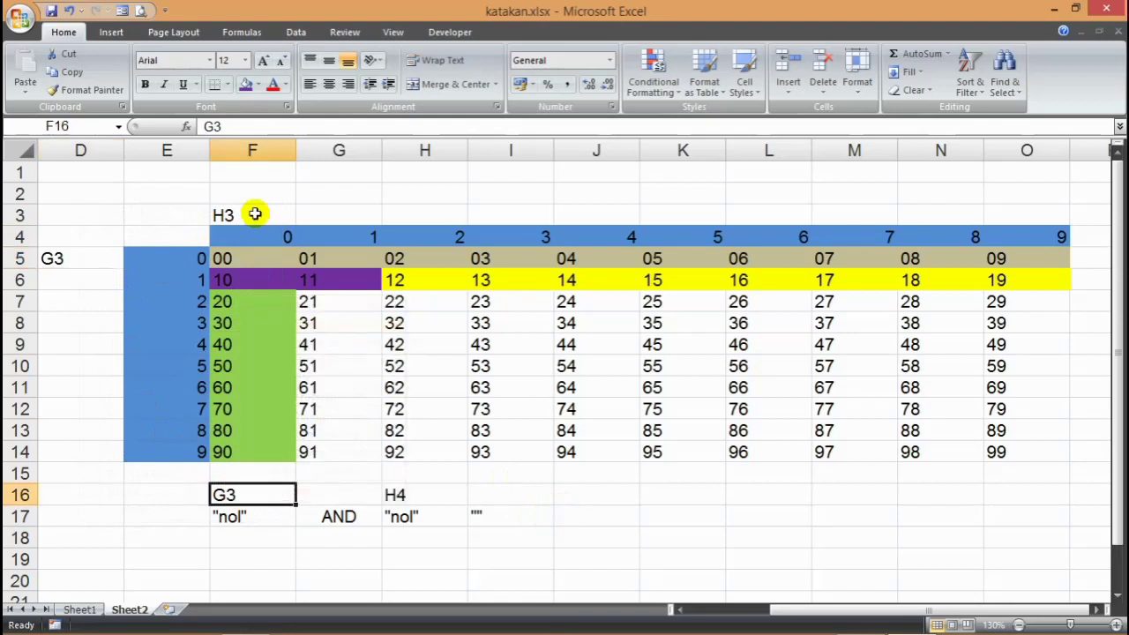
click(255, 214)
drag(259, 203, 433, 499)
click(499, 314)
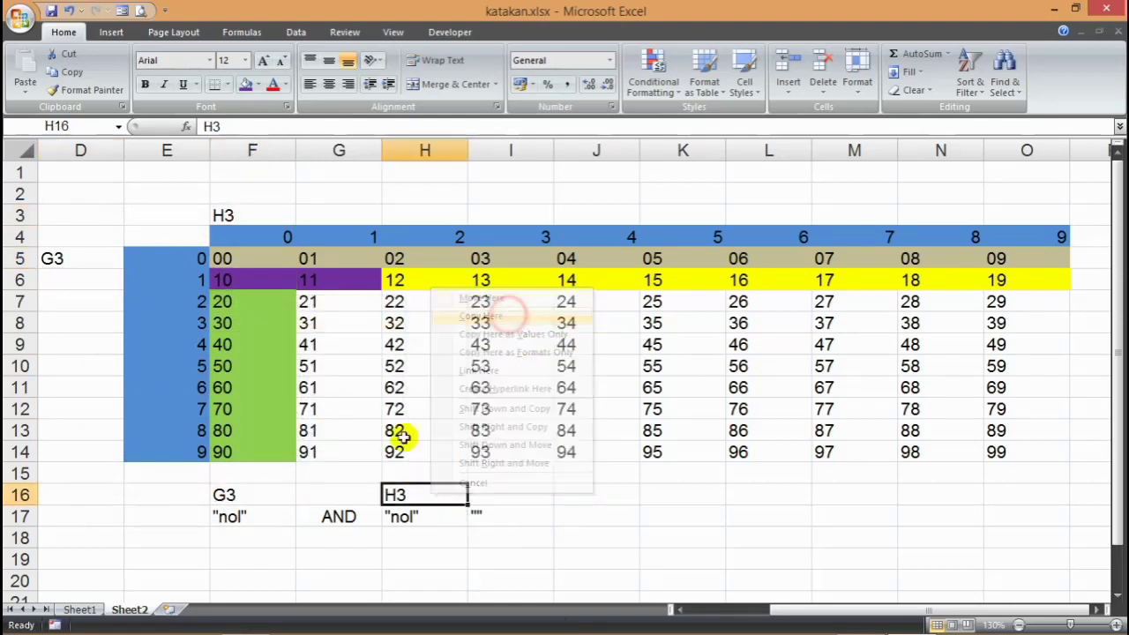
- Add the heading "operator" in G16 above AND, and the heading G4 in I16 above the result
click(339, 516)
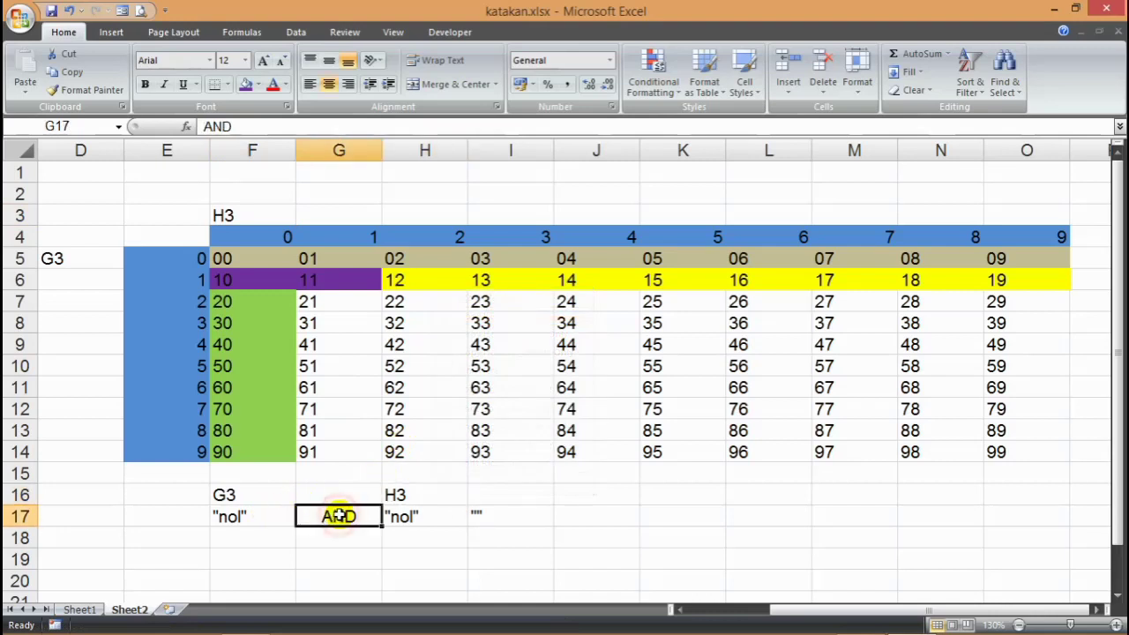
click(344, 497)
text(operator)
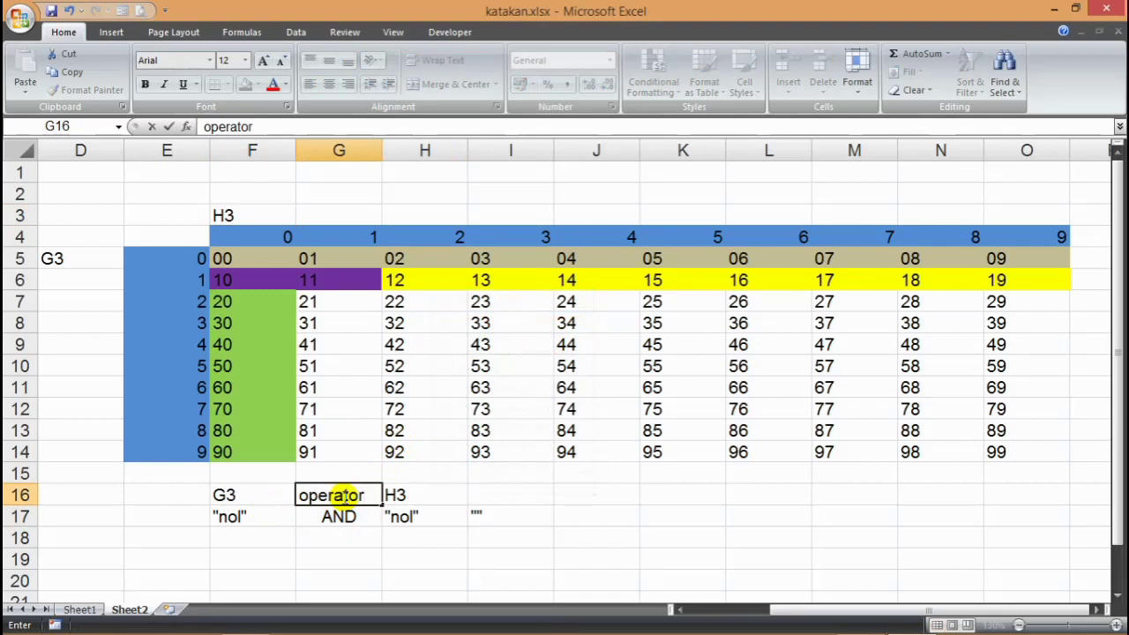
key(Return)
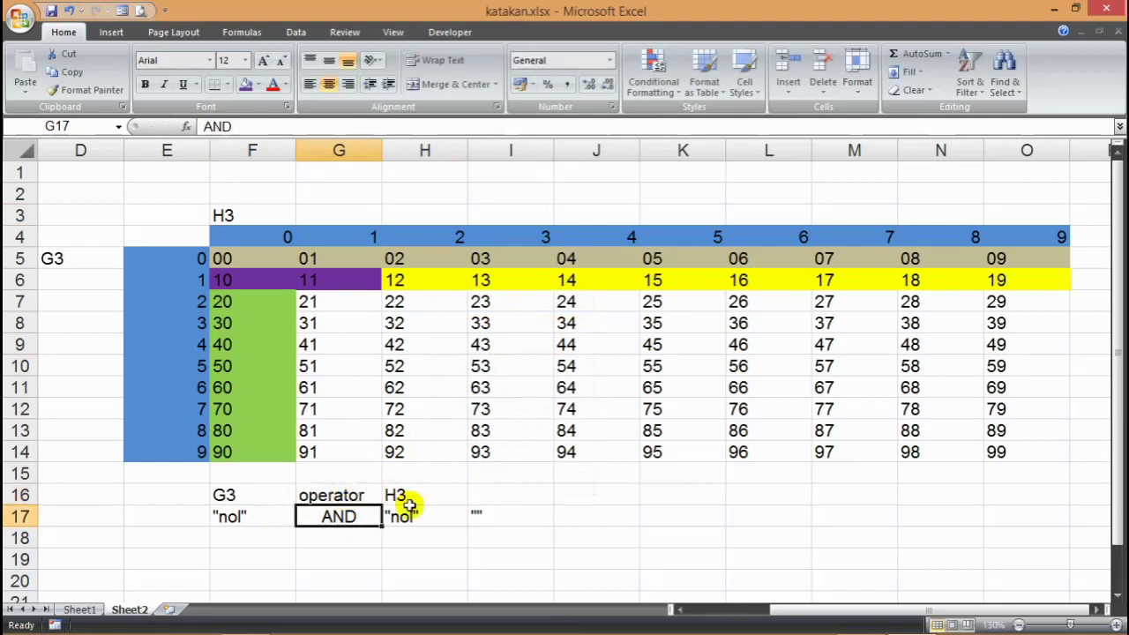
click(509, 496)
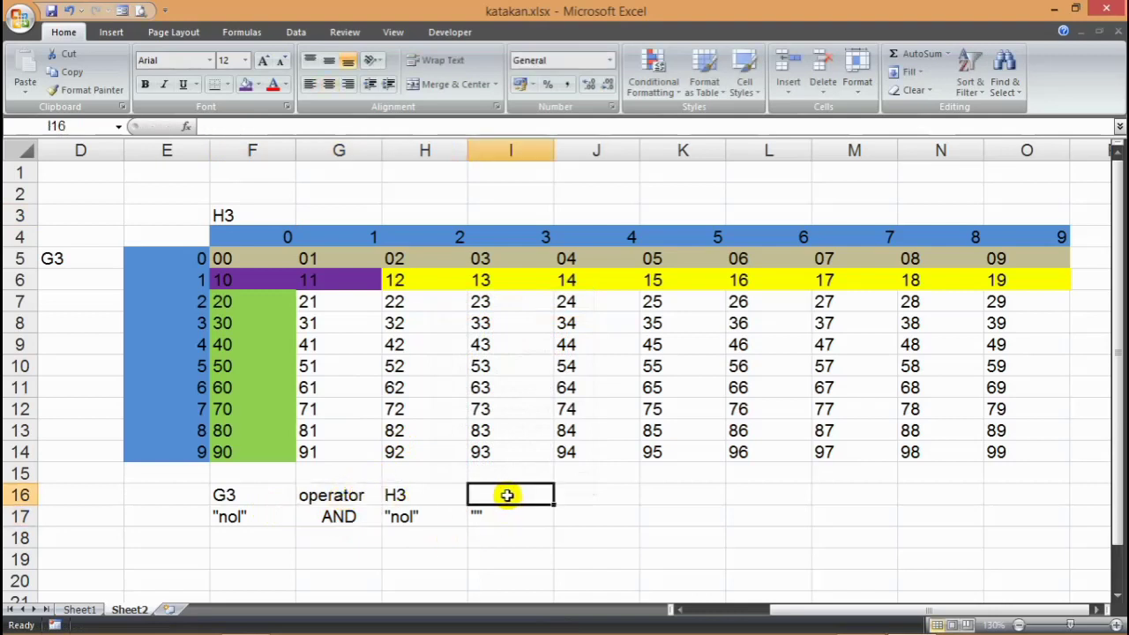
text(G4)
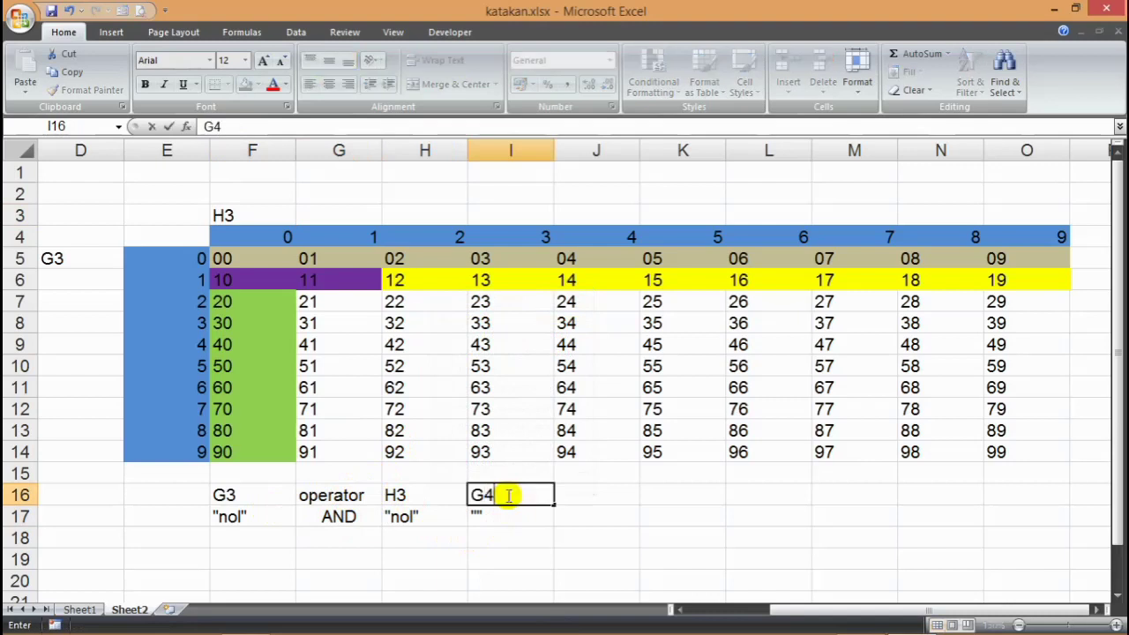
key(Return)
- Start the condition row for combinations 01 to 09 with "nol" in quotation marks in F18 and AND in G18
scroll(505, 495, down, 3)
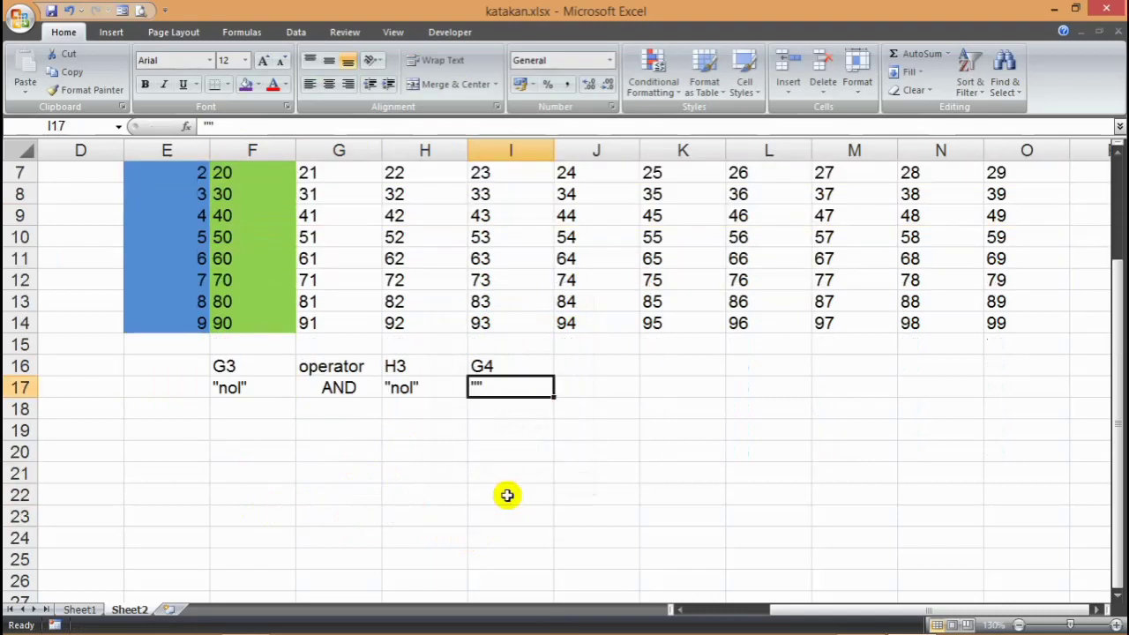
scroll(476, 433, up, 2)
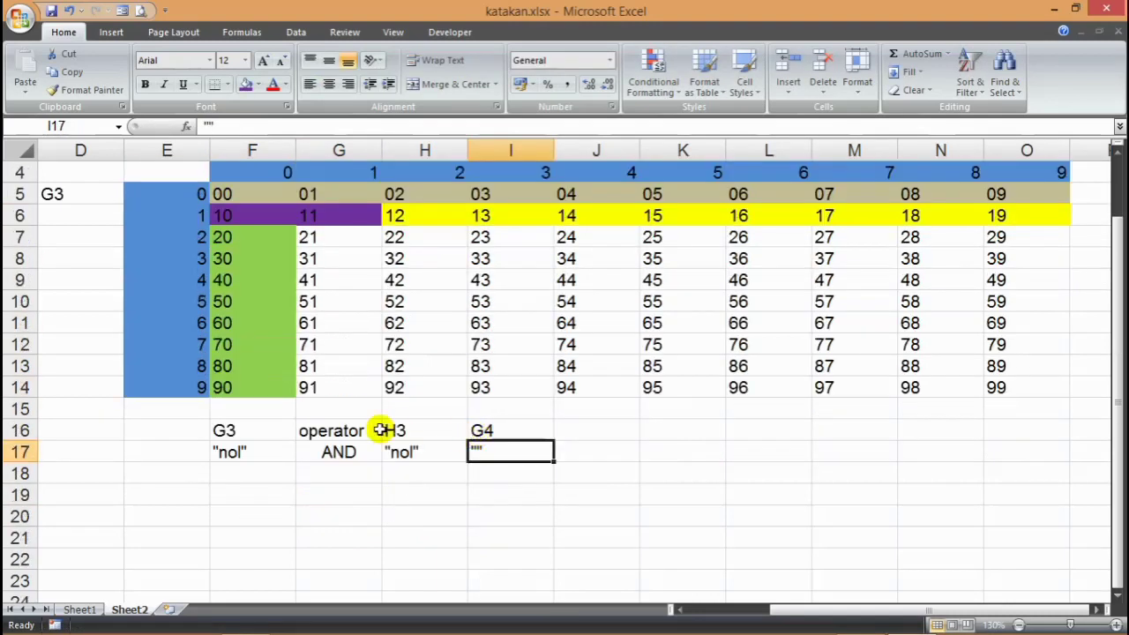
click(231, 454)
click(402, 453)
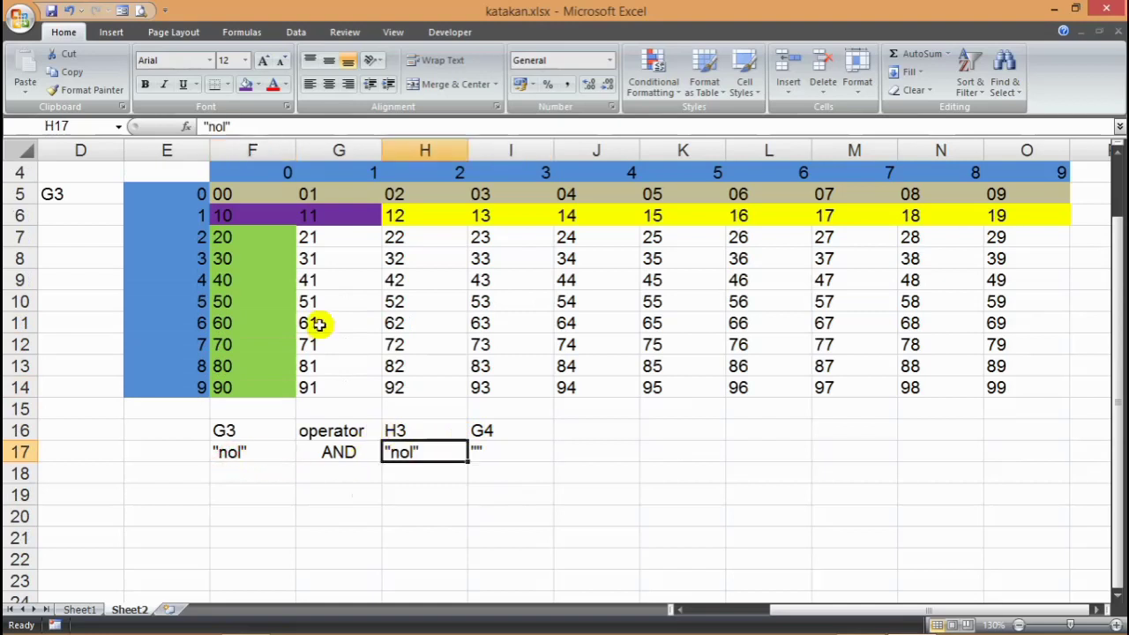
scroll(282, 265, up, 1)
scroll(269, 253, down, 1)
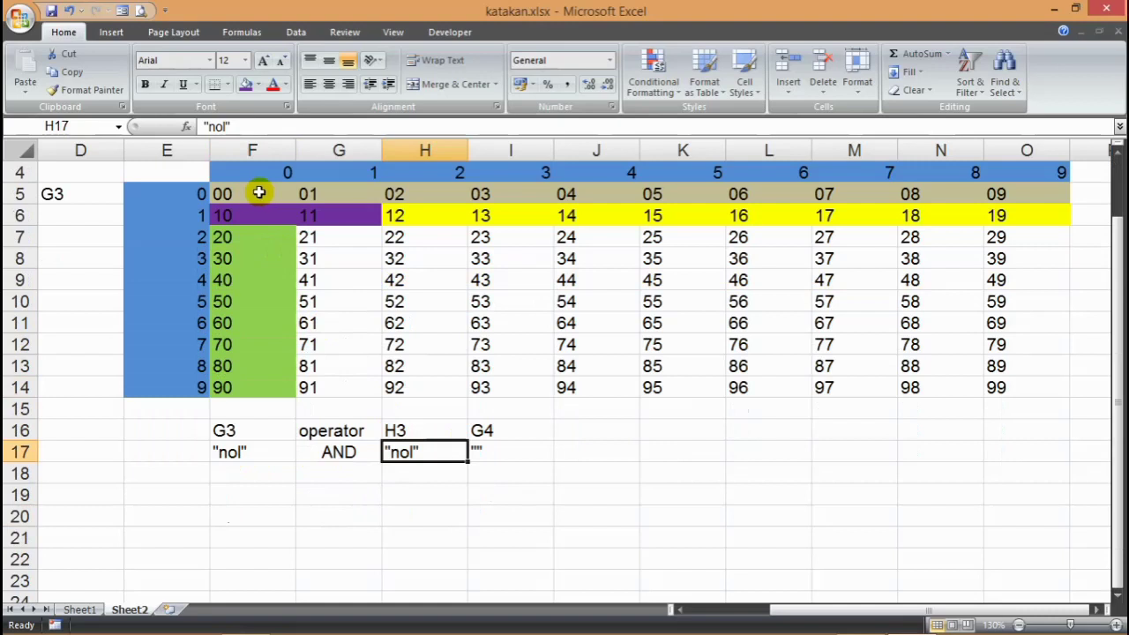
click(307, 192)
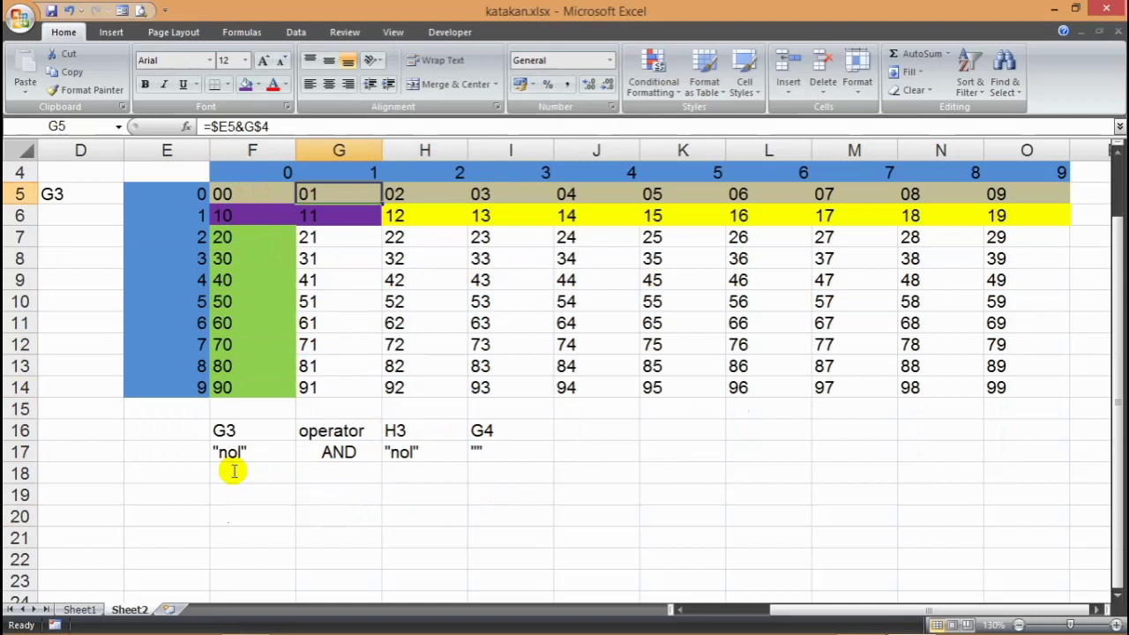
click(234, 472)
text("nol")
key(Tab)
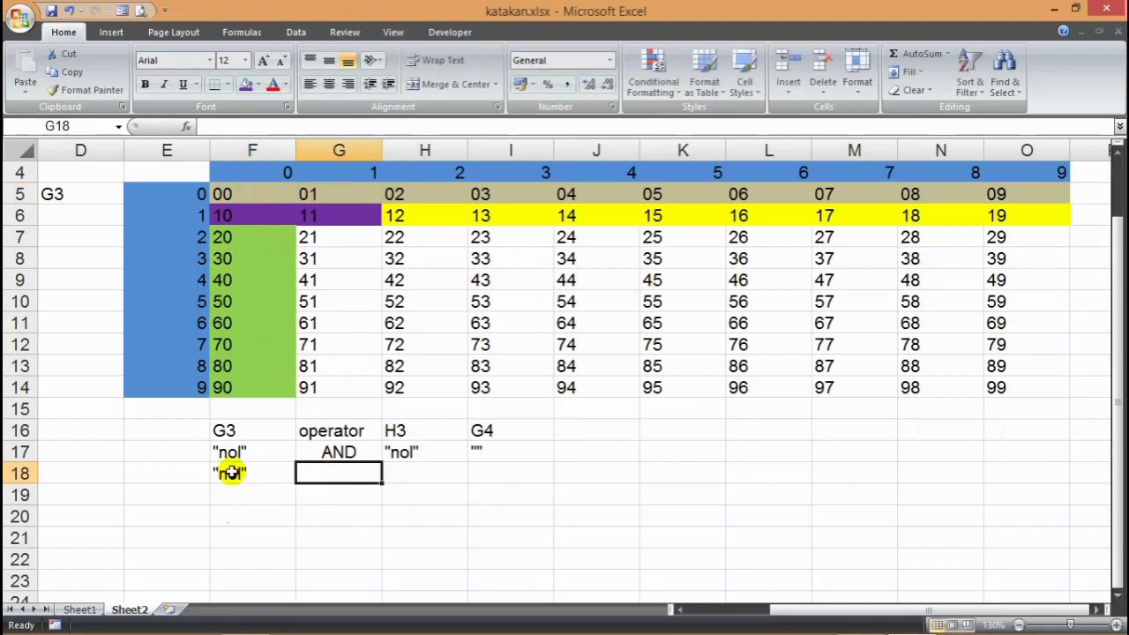
text(AND)
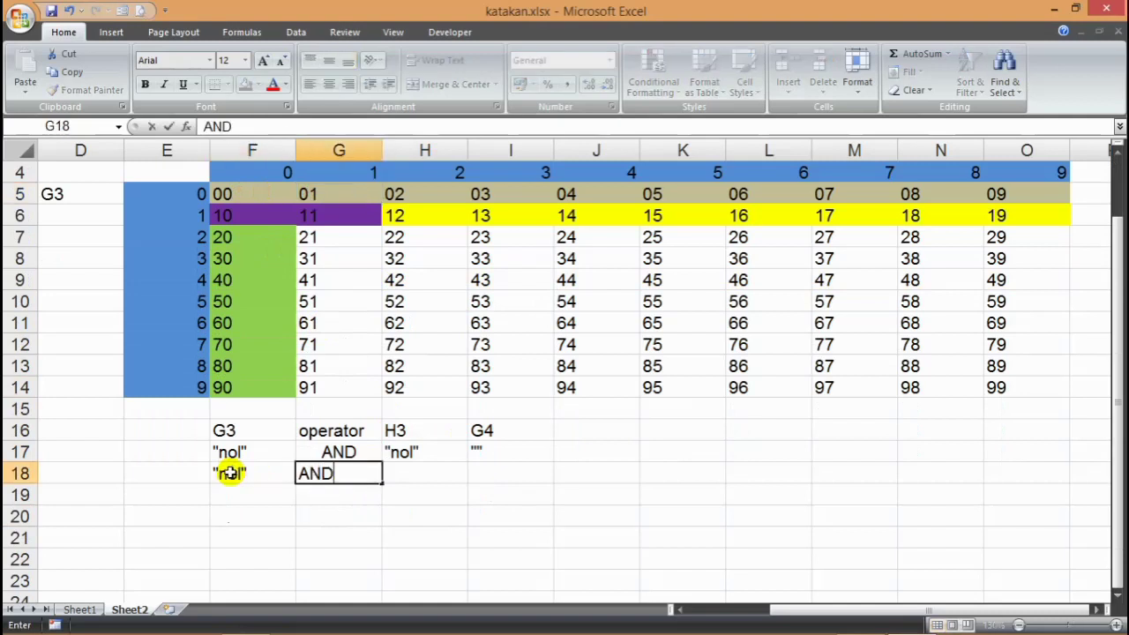
key(Tab)
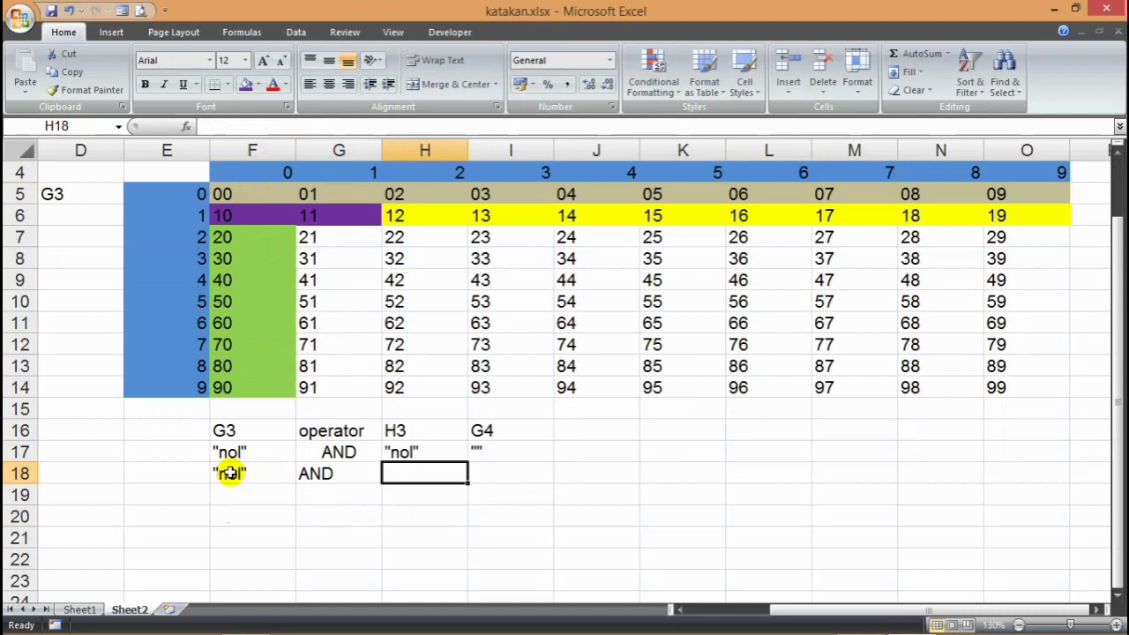
- Complete the condition row for 01 to 09 with <>0 in H18 and the result H3 in I18
text(")
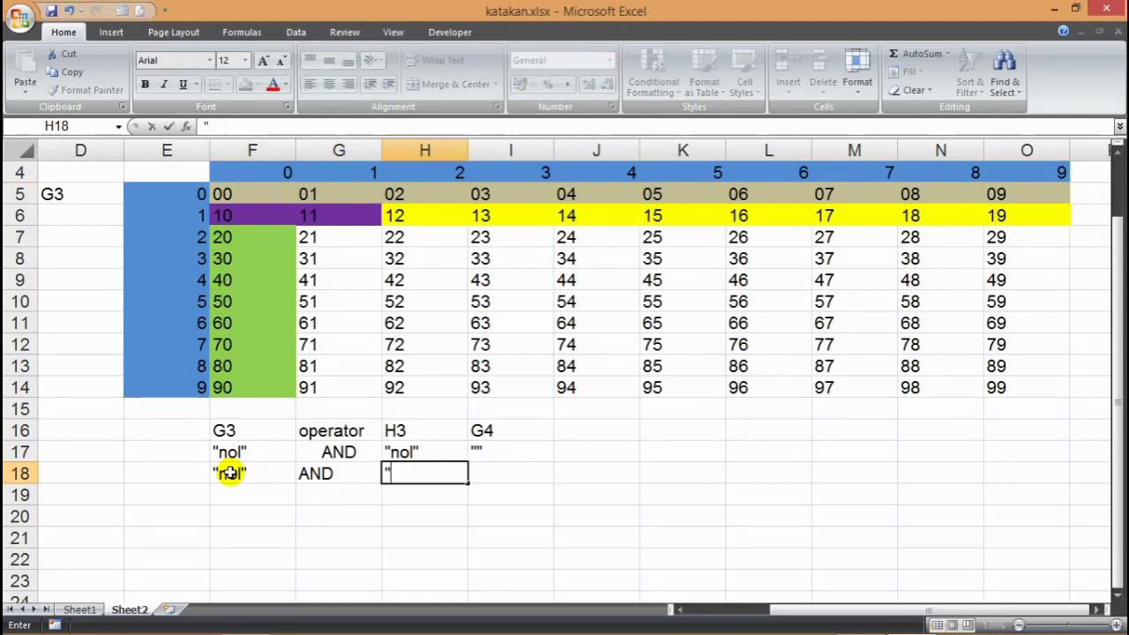
key(BackSpace)
text(<>0)
key(Tab)
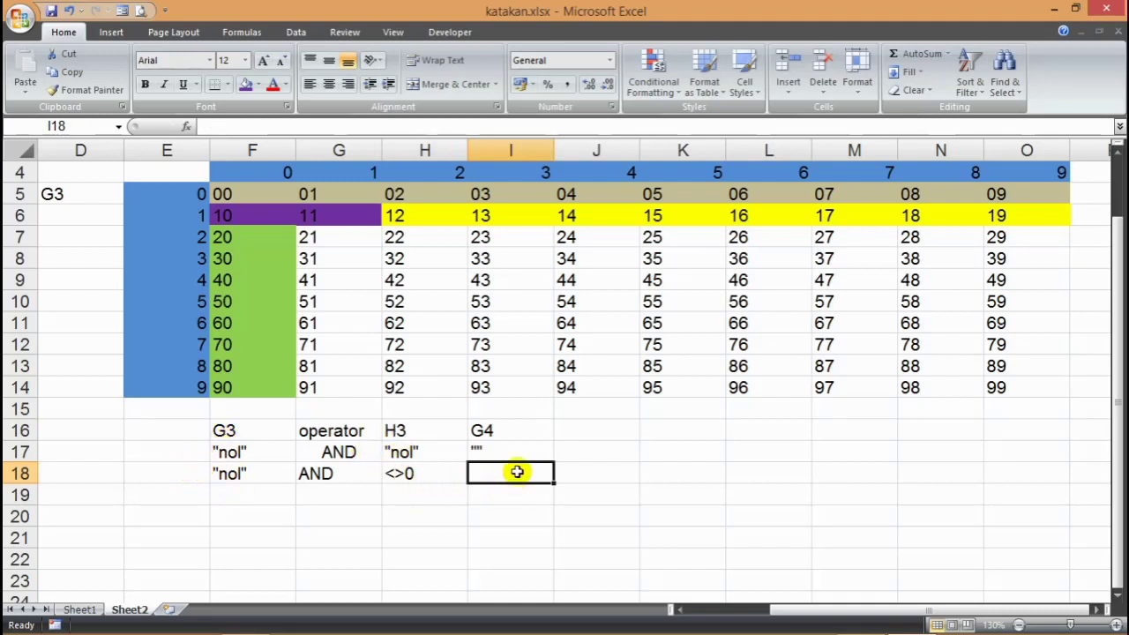
text(H3)
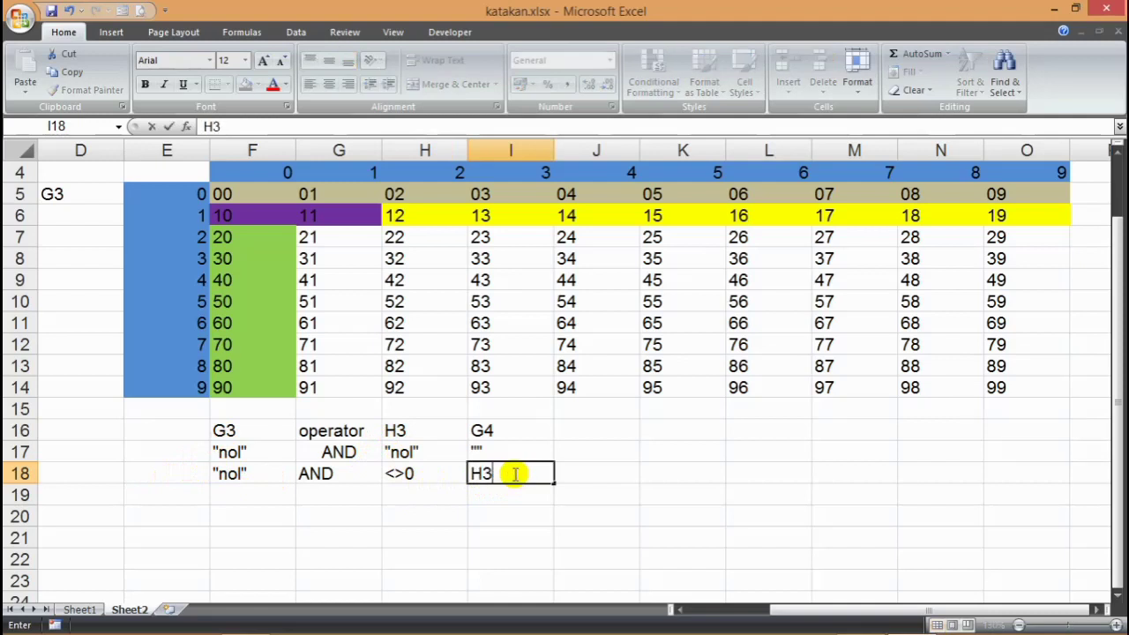
key(Return)
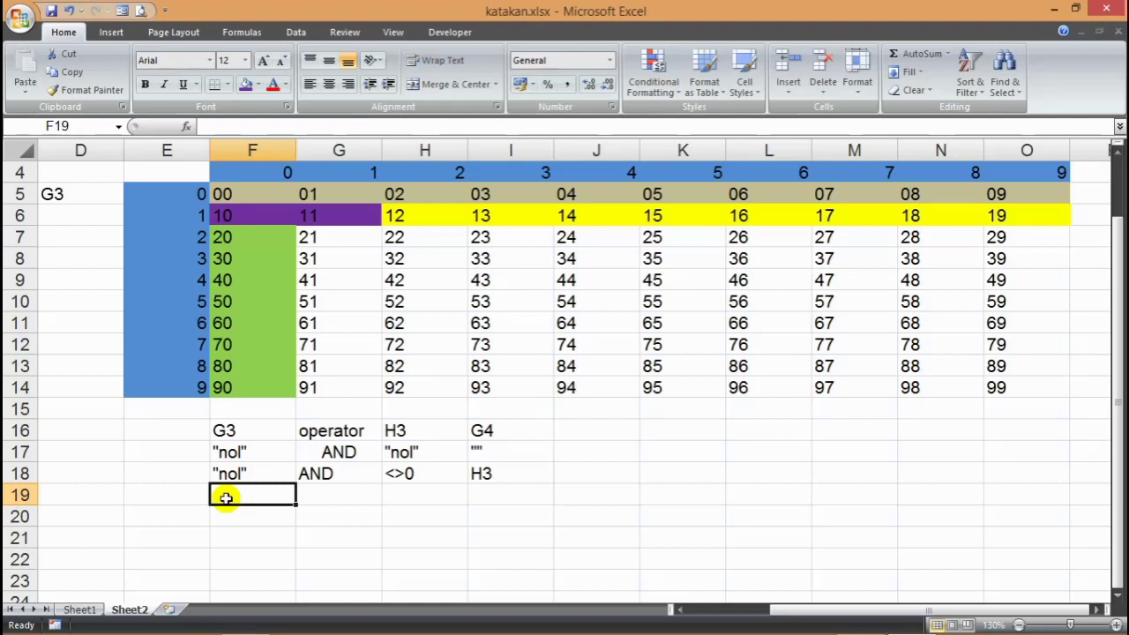
- Add the condition row for 10 in F19:I19: "satu", and, "nol", with the result "sepuluh", keeping the quotation marks around the words
text("s)
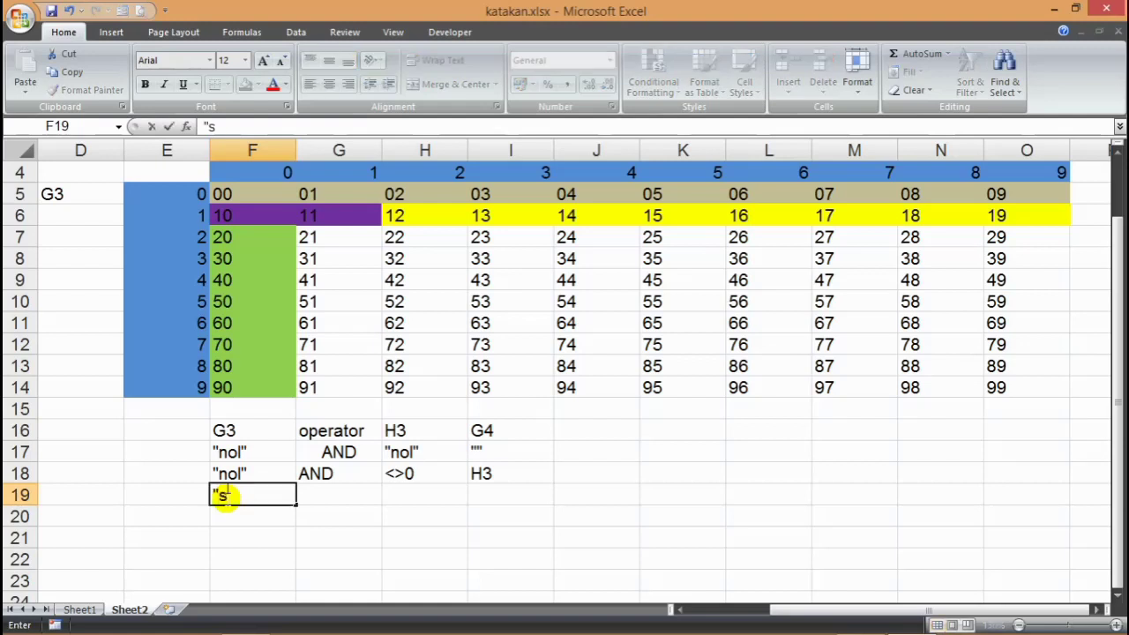
text(atu")
key(Tab)
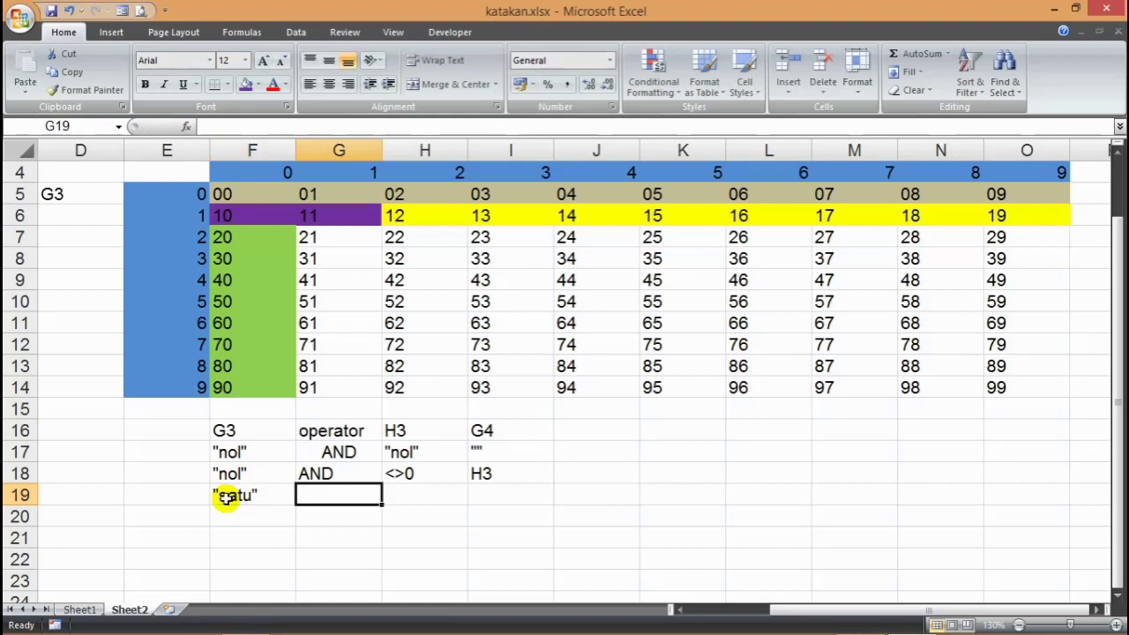
text(and)
key(Tab)
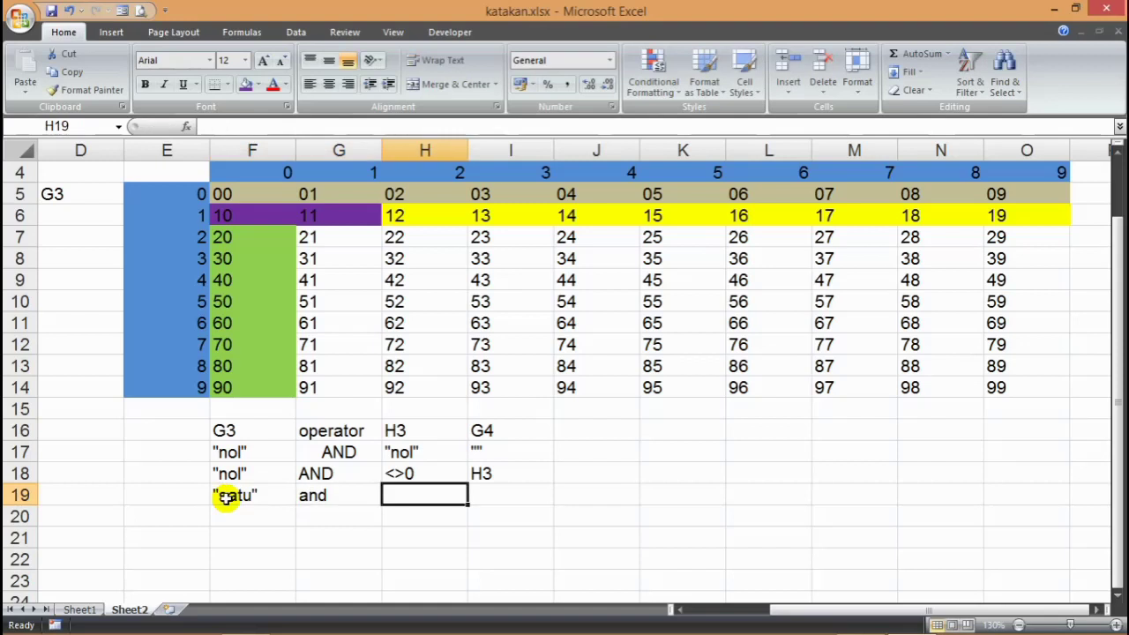
text("")
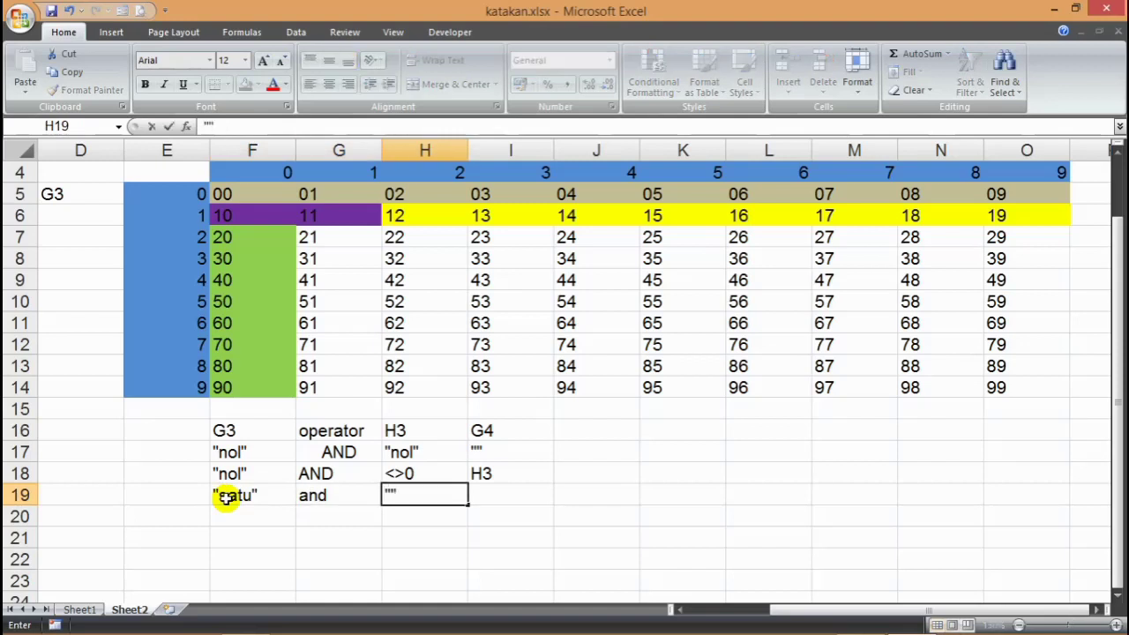
text(nol")
key(Tab)
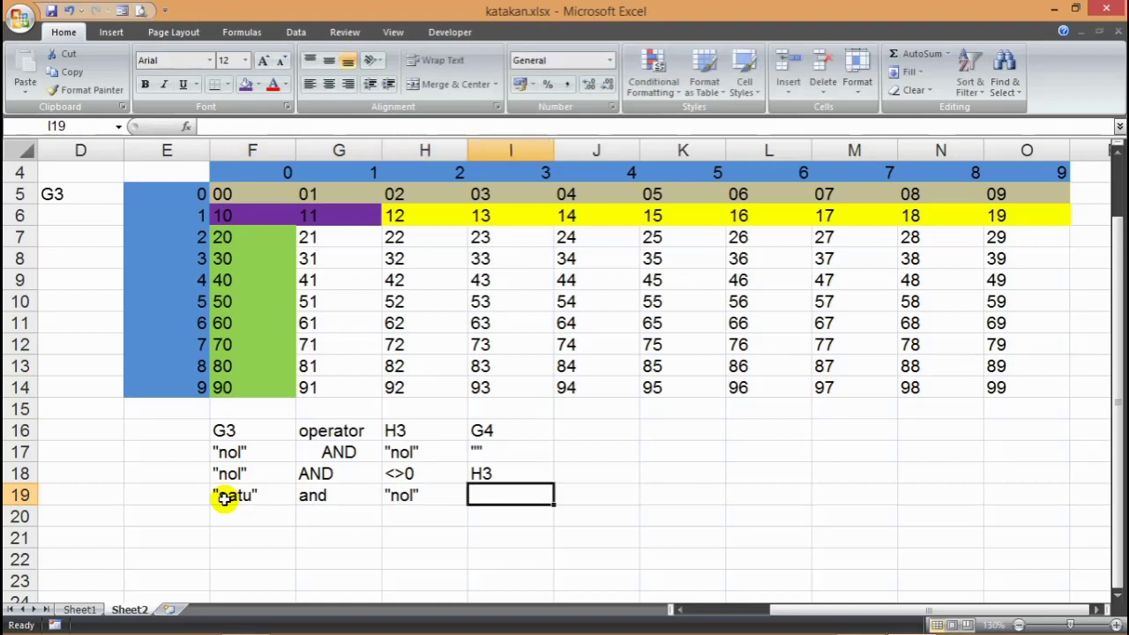
text("se)
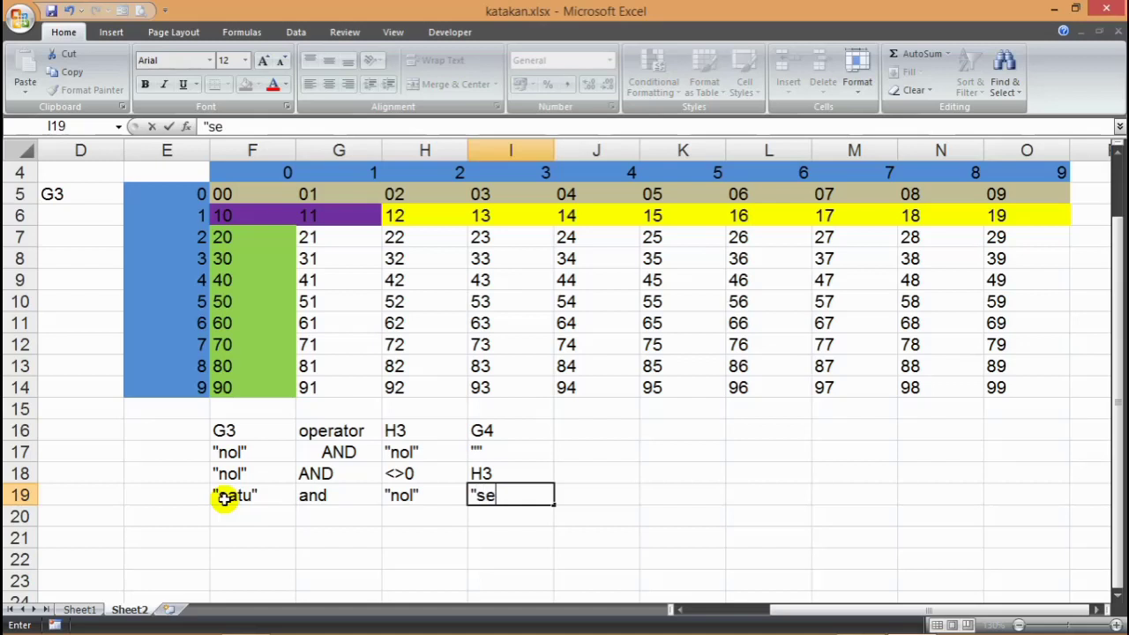
text(puluh")
click(225, 525)
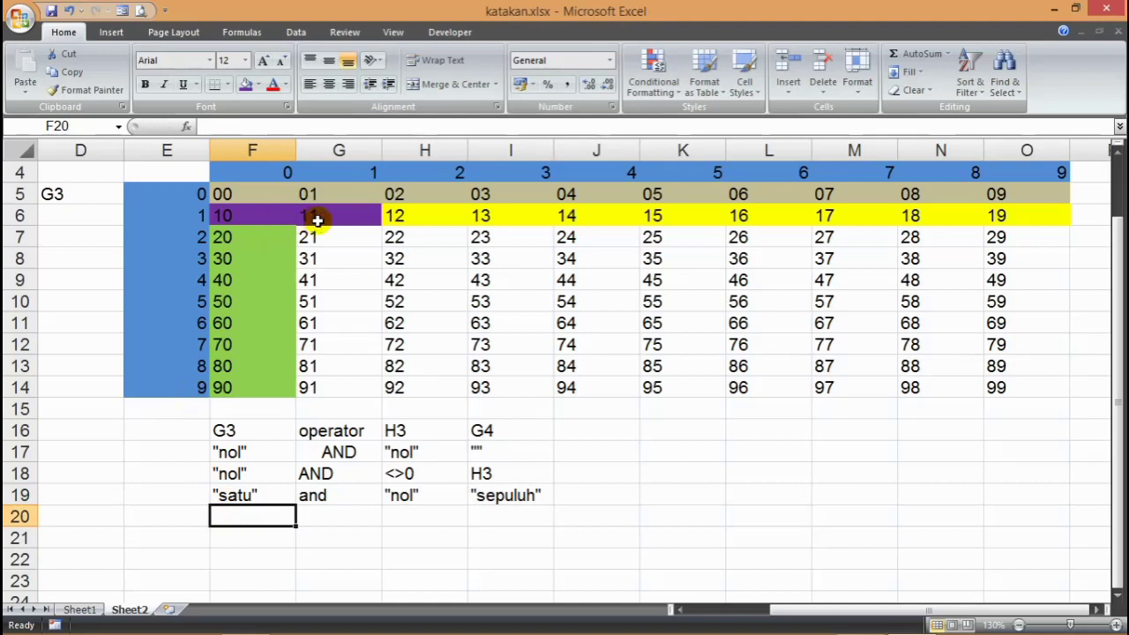
- Start the condition row for 11 with "satu" in quotation marks in F20 and the operator and in G20
text(")
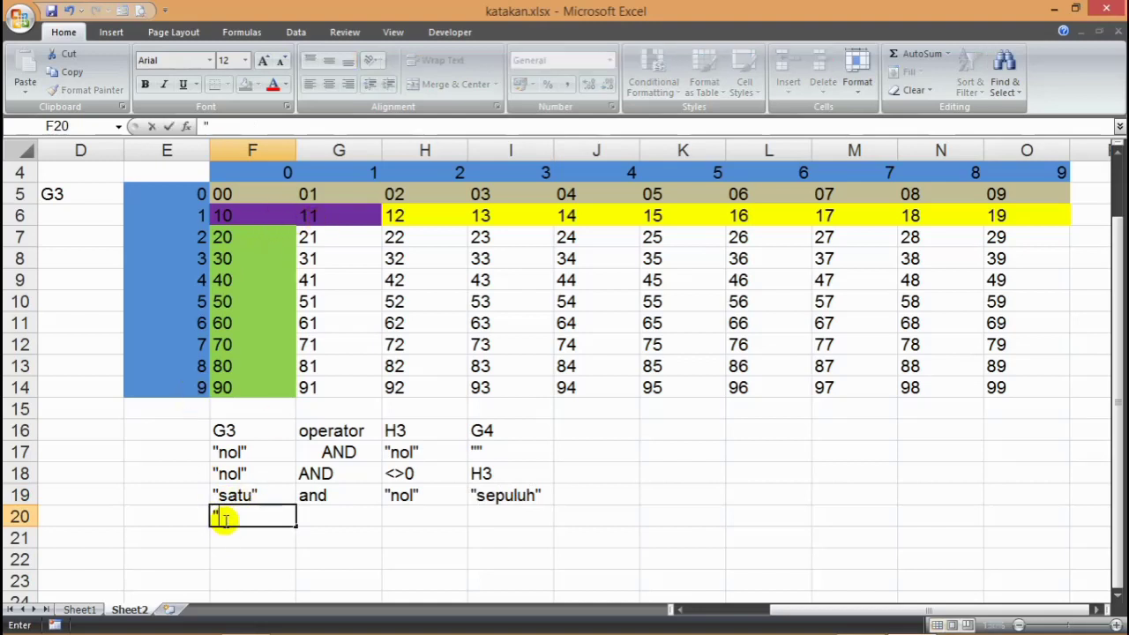
text(satu")
key(Tab)
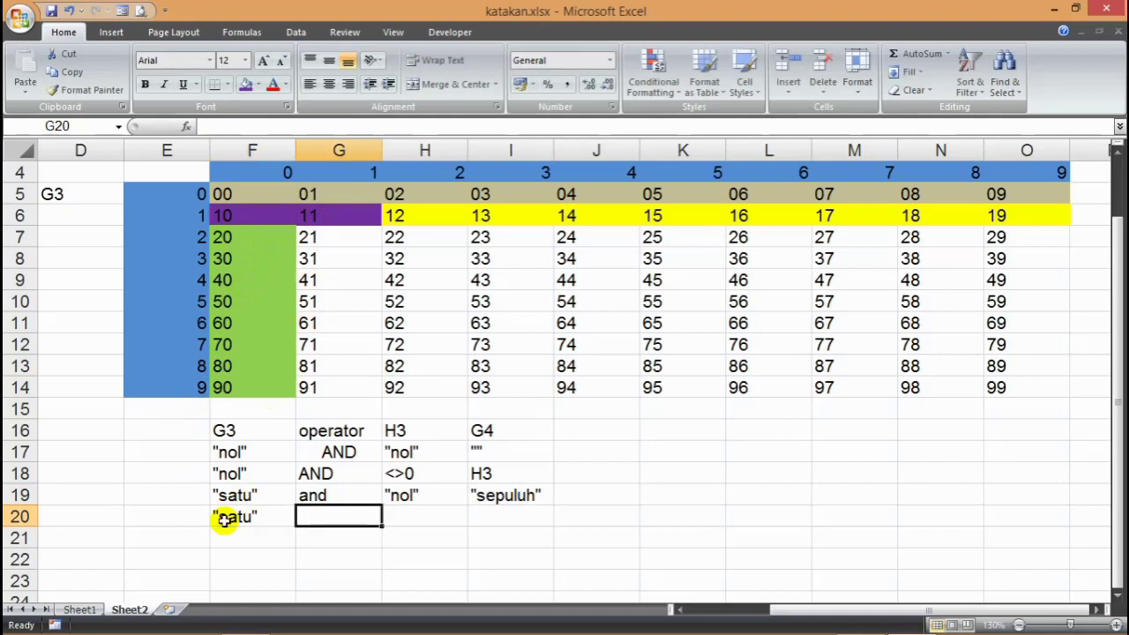
text(and)
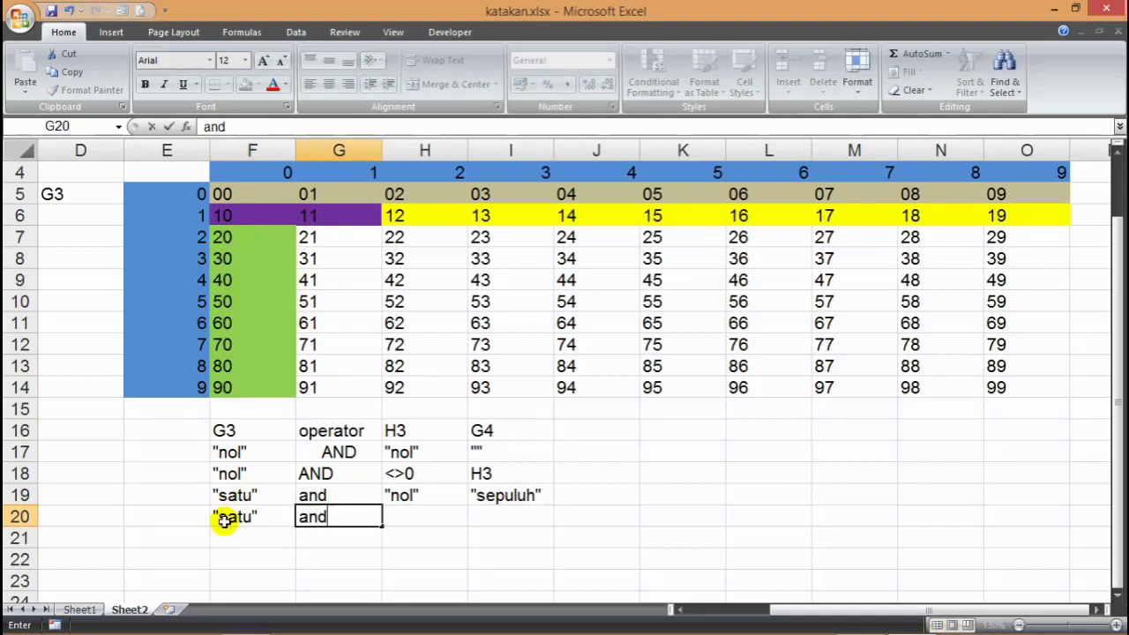
key(Tab)
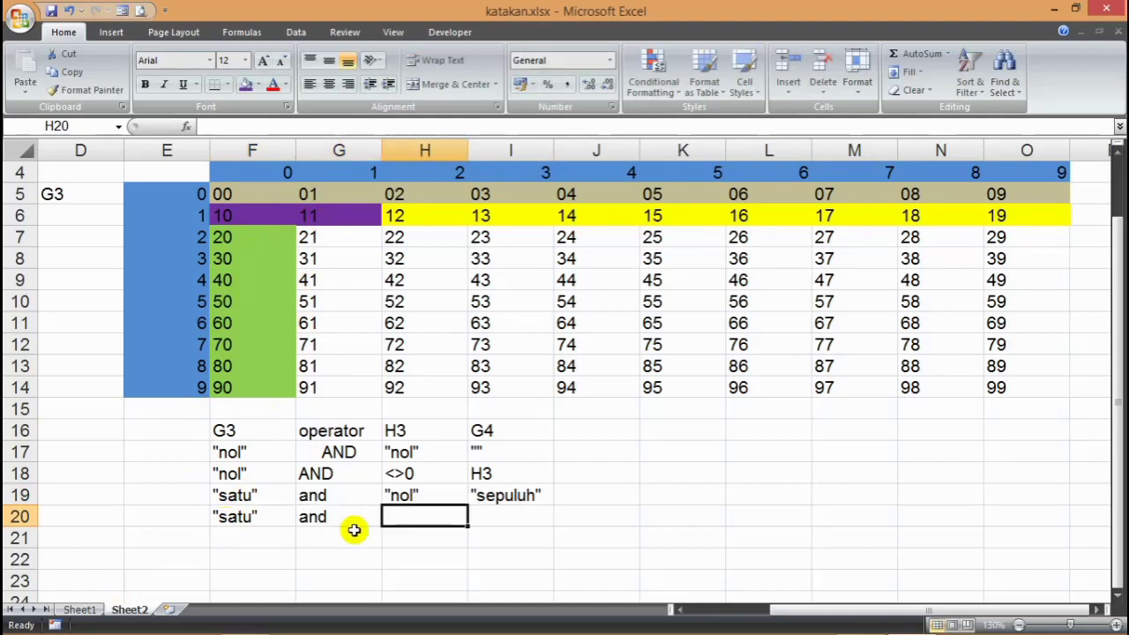
- Fill the uppercase AND from G18 down through G20, replacing the lowercase operators
click(335, 472)
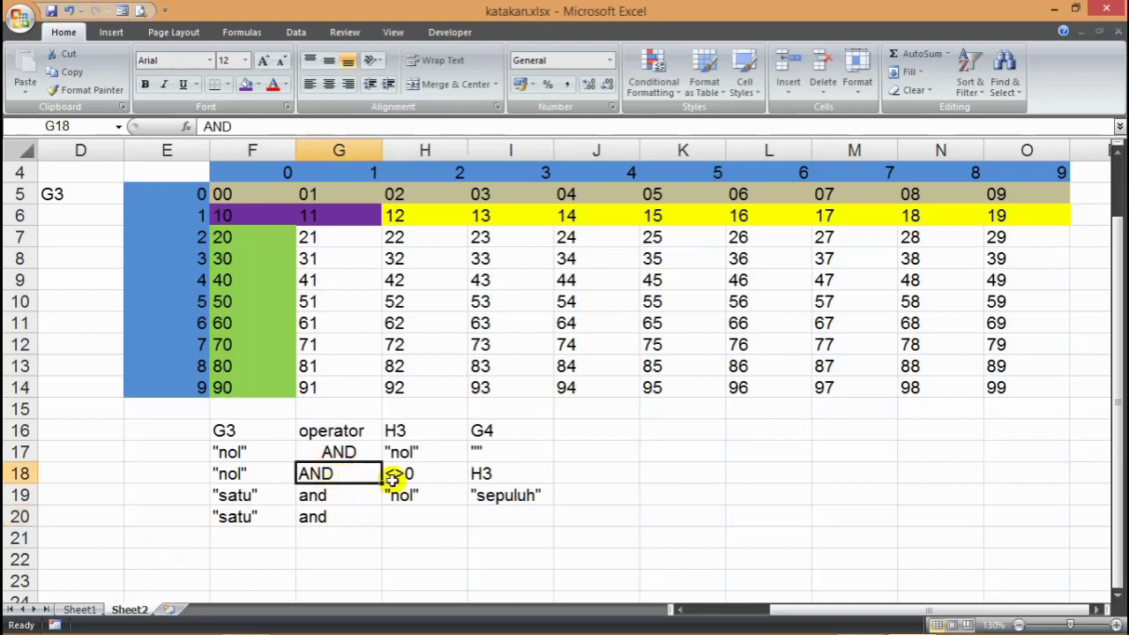
drag(382, 483, 375, 524)
click(459, 537)
- Complete the condition row for 11 with "satu" in H20 and the result "sebelas" in I20, both in quotation marks
click(432, 514)
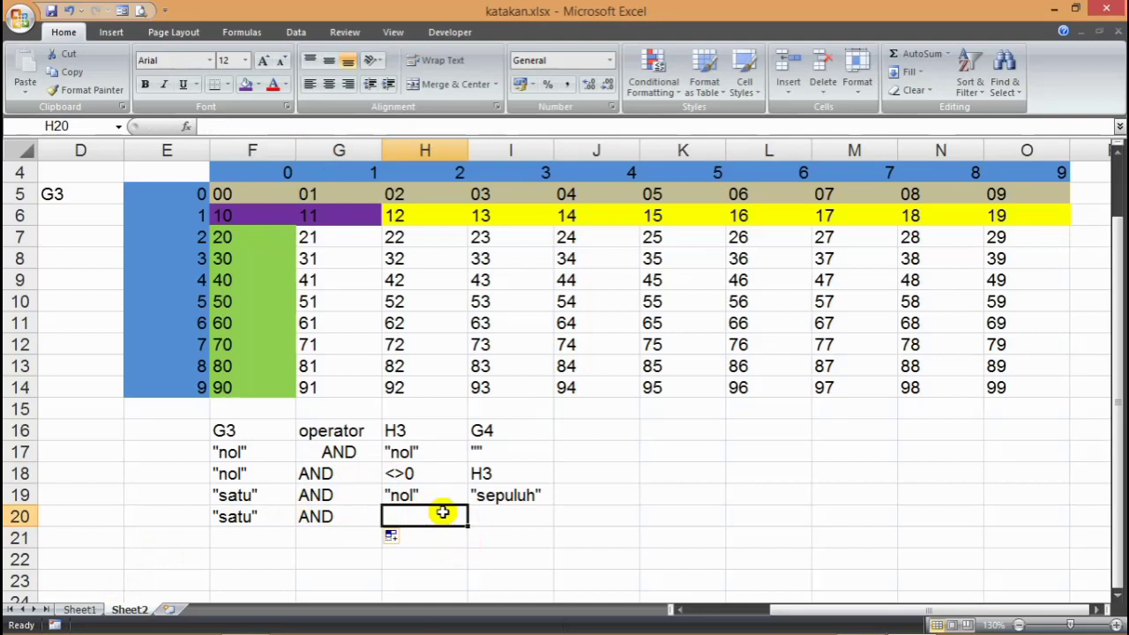
text("satu)
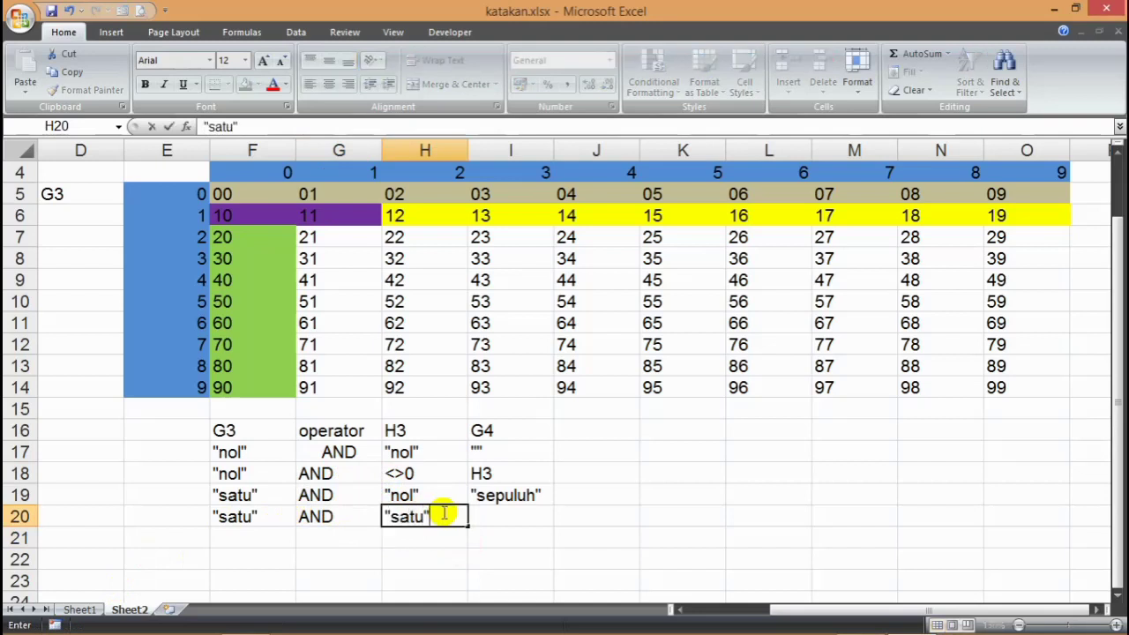
text(")
key(Tab)
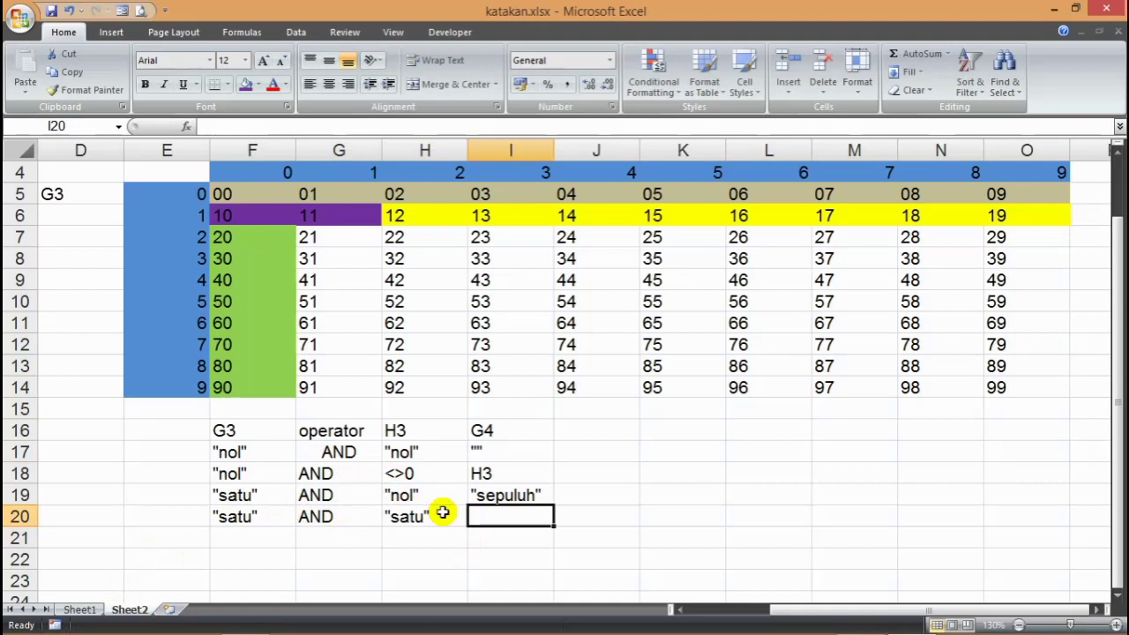
text(")
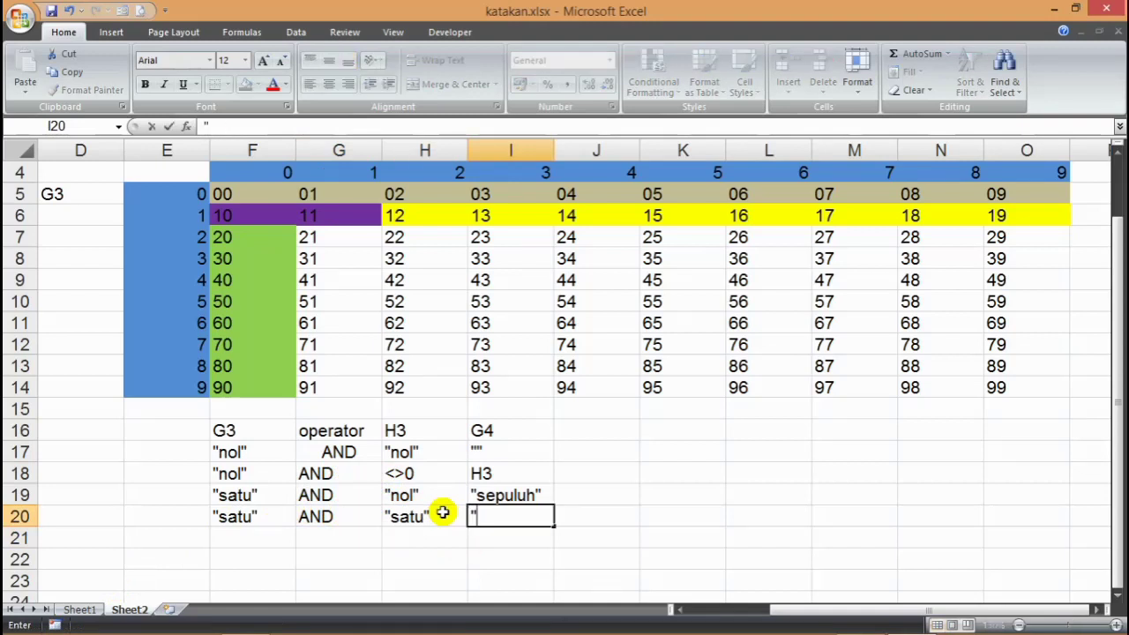
text(sebela)
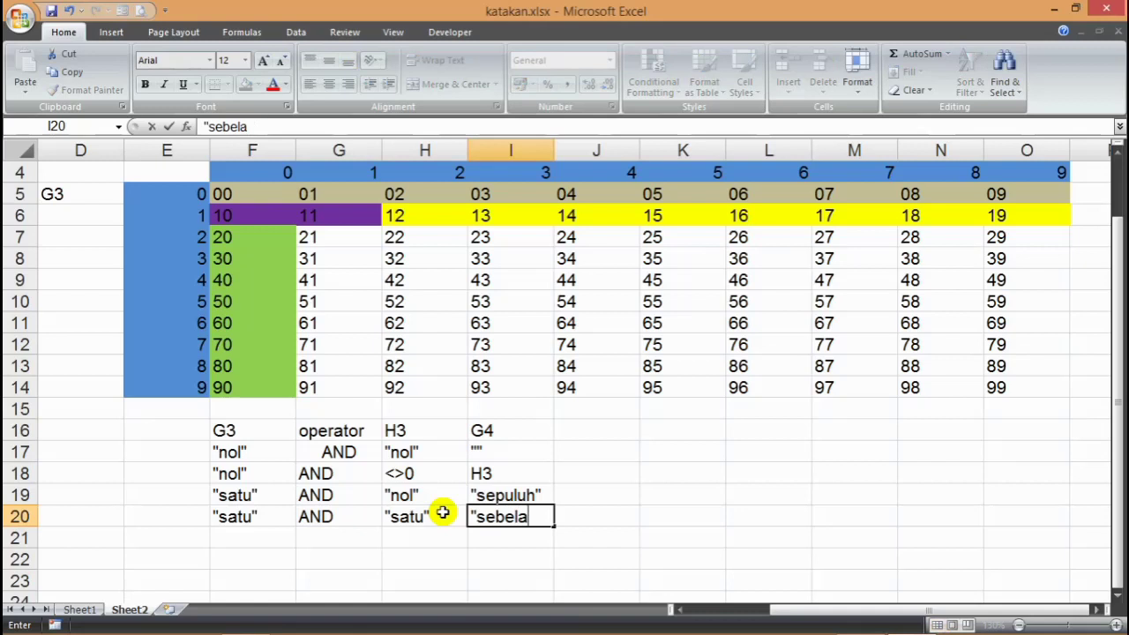
text(s")
key(Return)
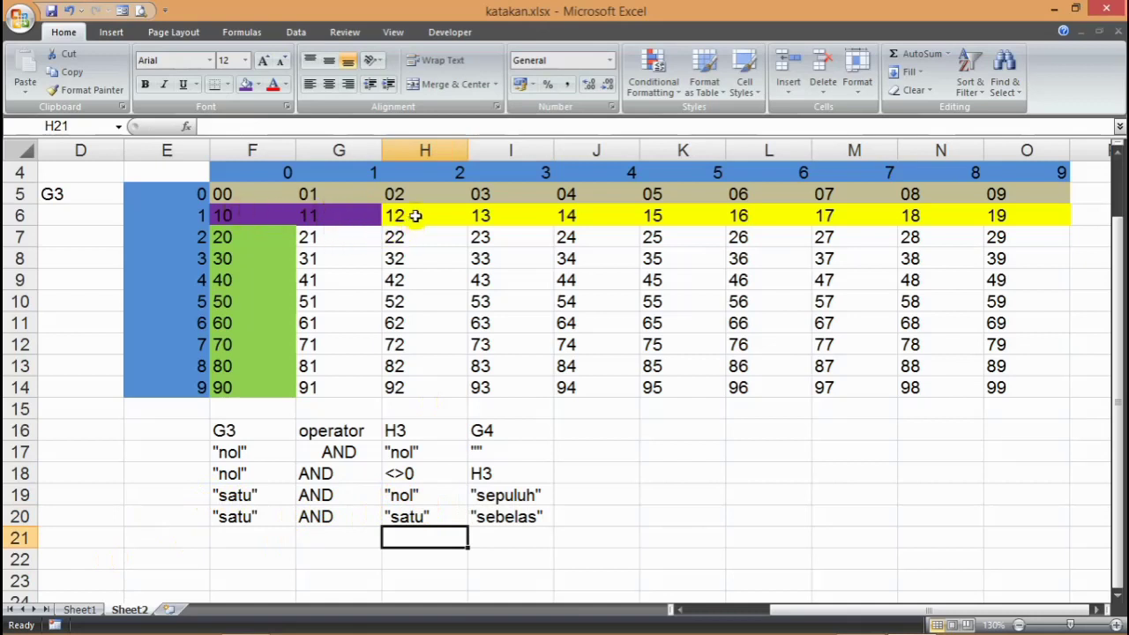
- Copy "satu" from F20 down into F21 to start the rule for the yellow numbers 12 to 19
click(416, 216)
click(510, 216)
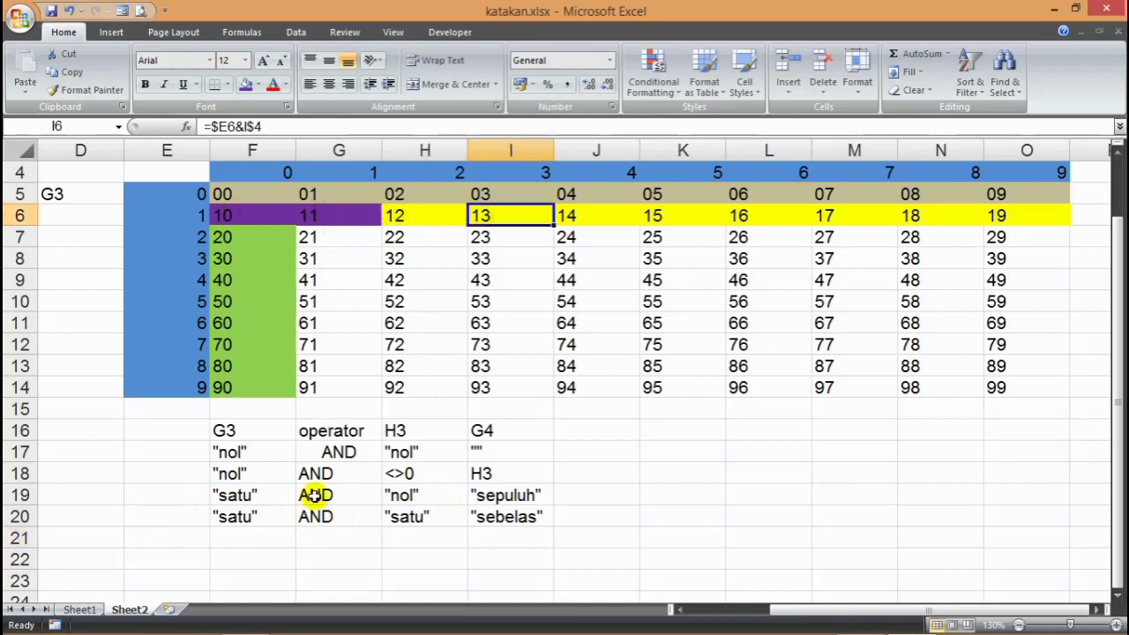
click(291, 525)
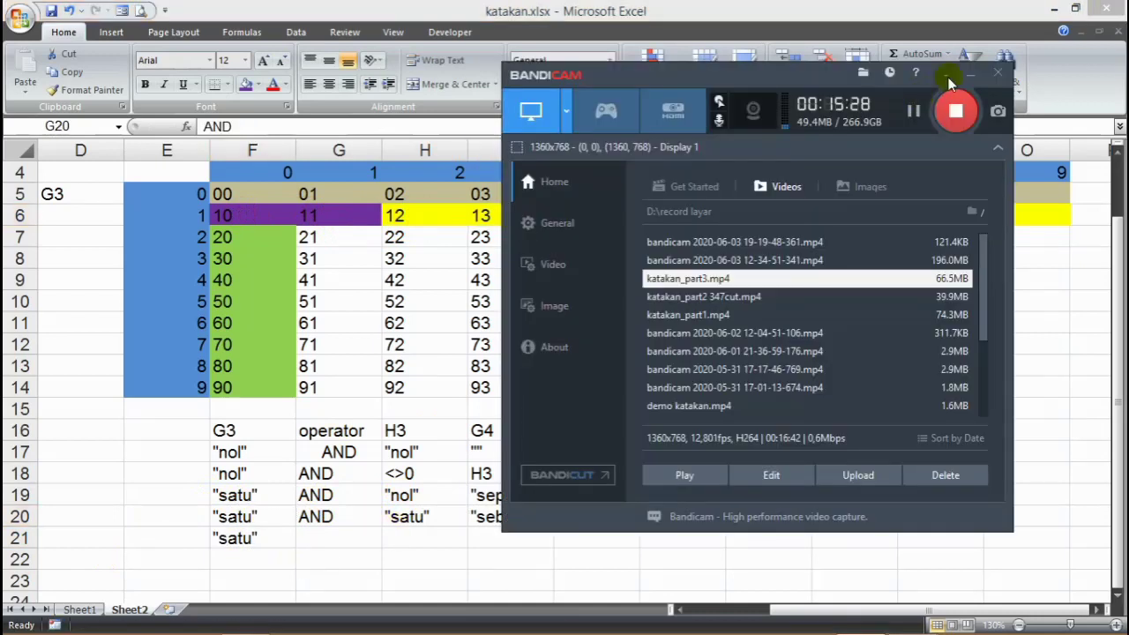
click(339, 520)
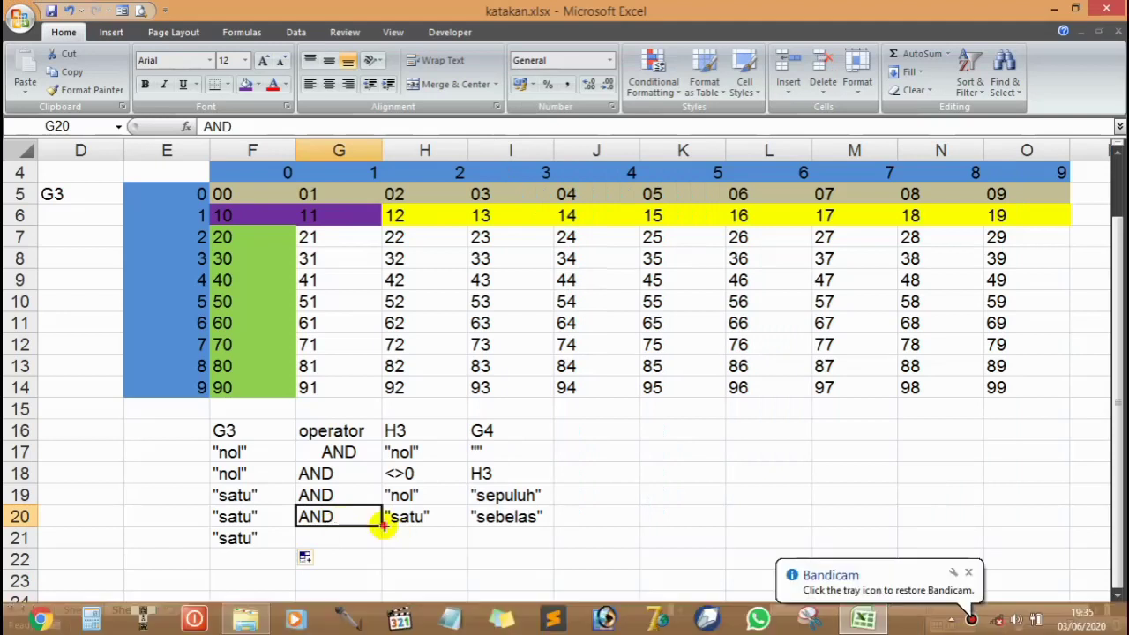
drag(381, 527, 380, 548)
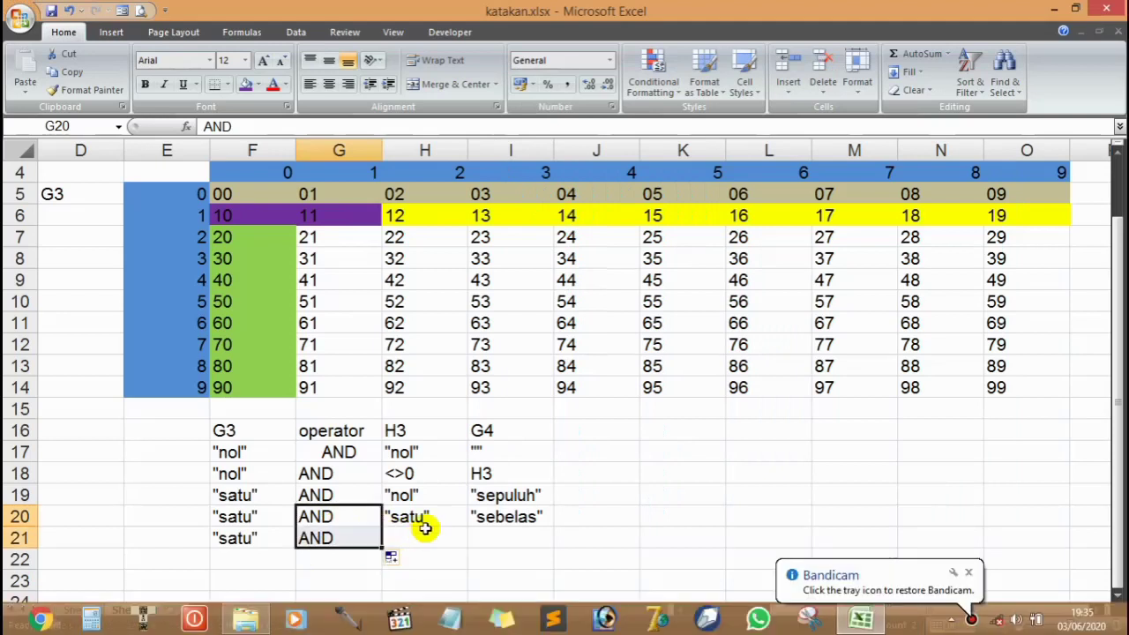
click(431, 538)
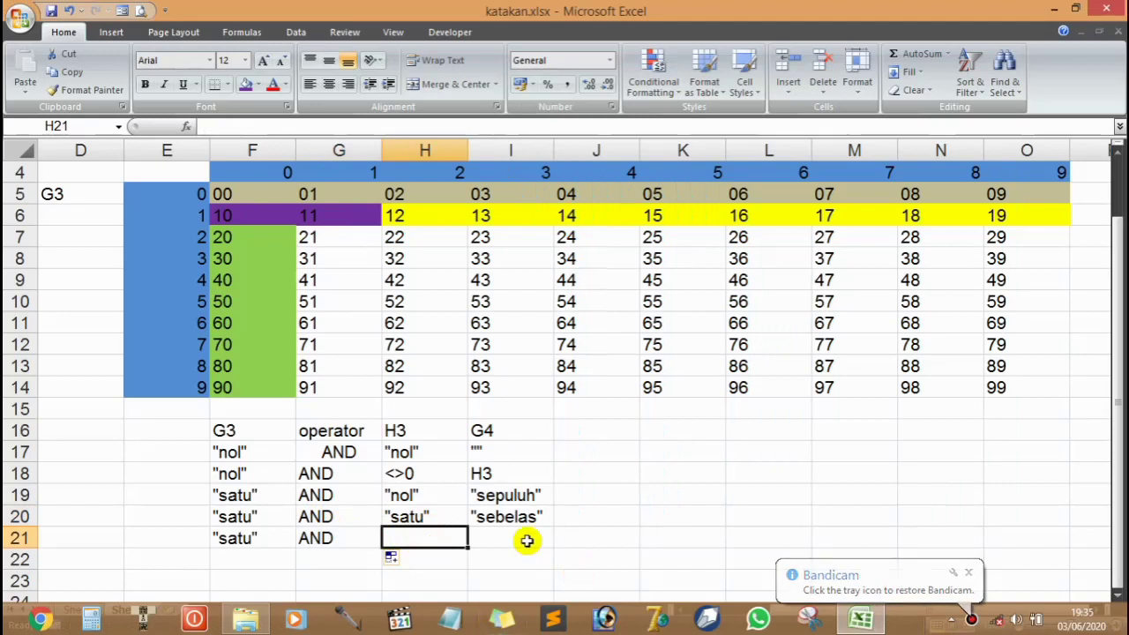
click(969, 572)
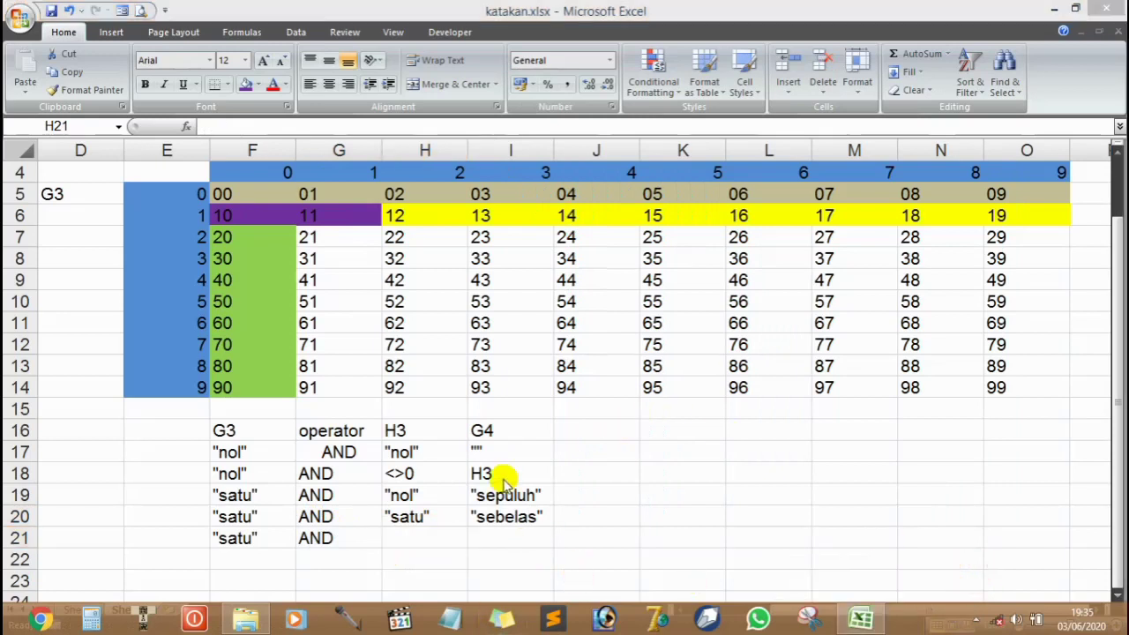
click(422, 538)
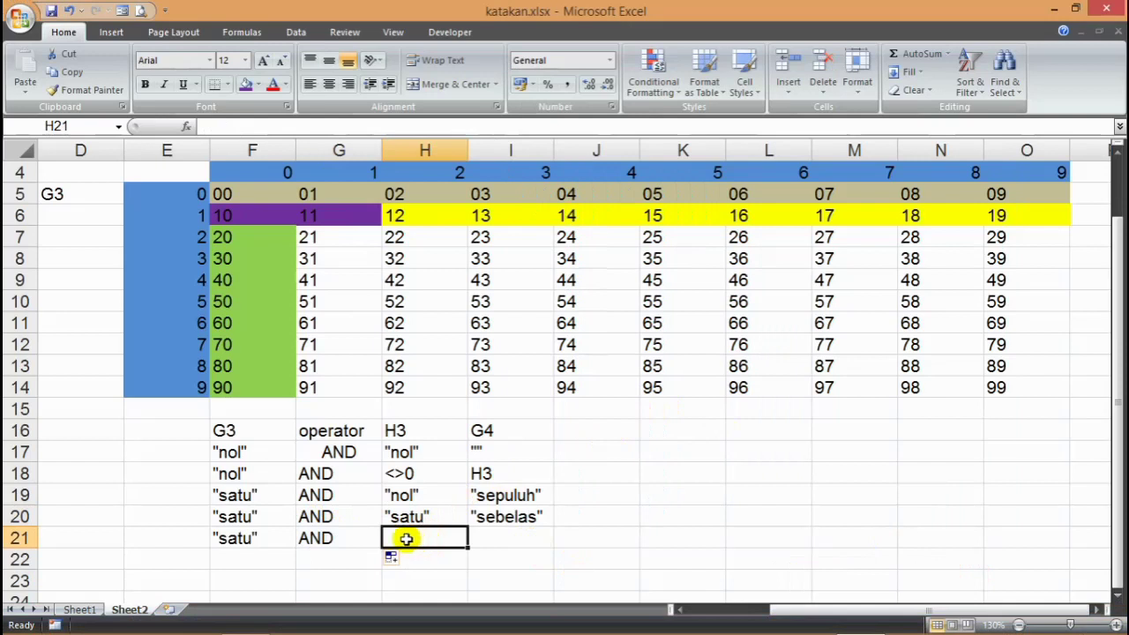
click(357, 536)
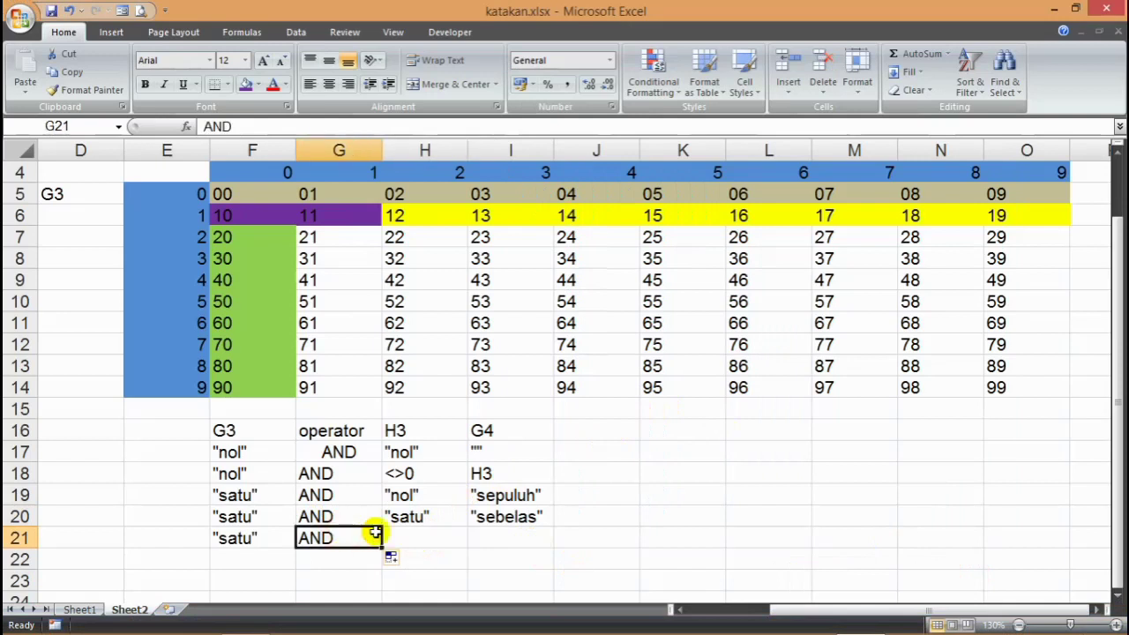
key(Delete)
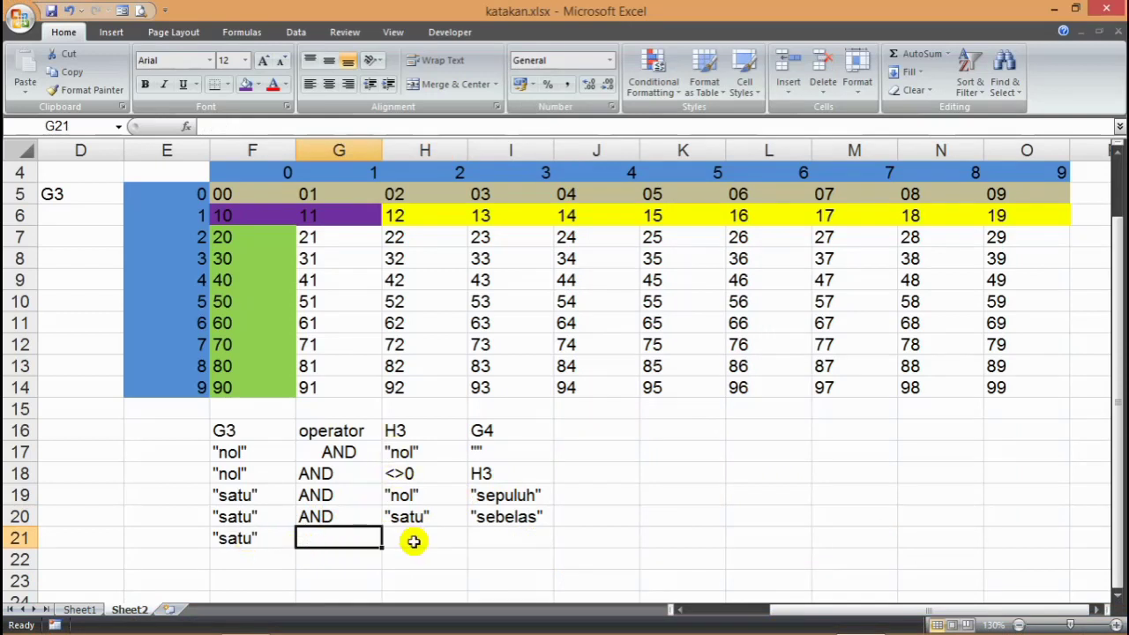
- Enter H3 & " belas" as the G4 result in cell I21
click(515, 538)
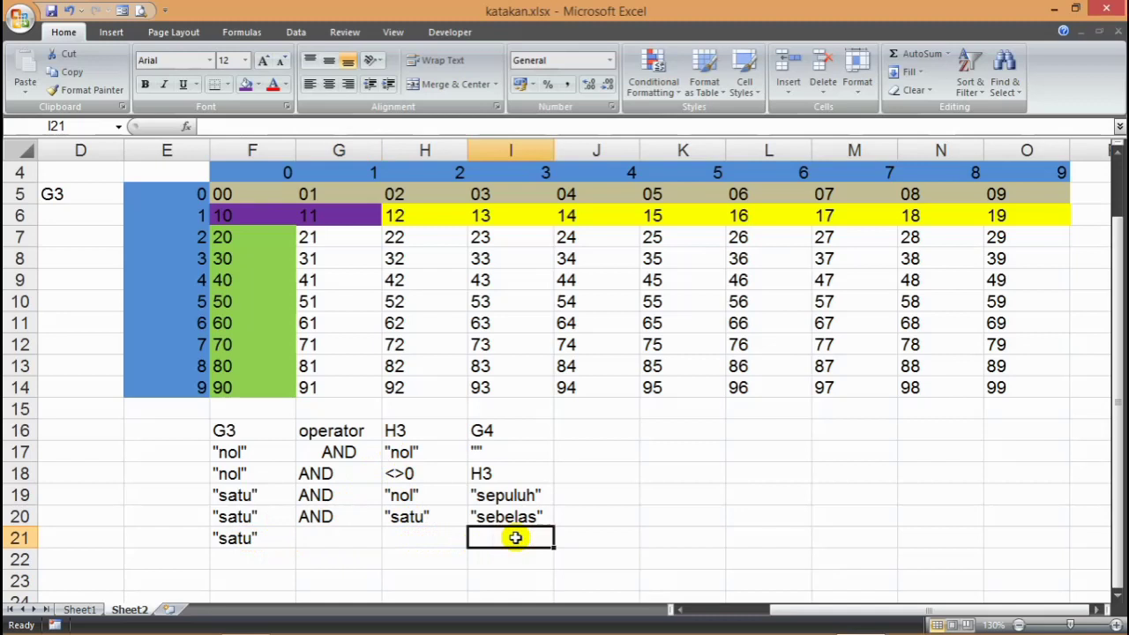
text(H3)
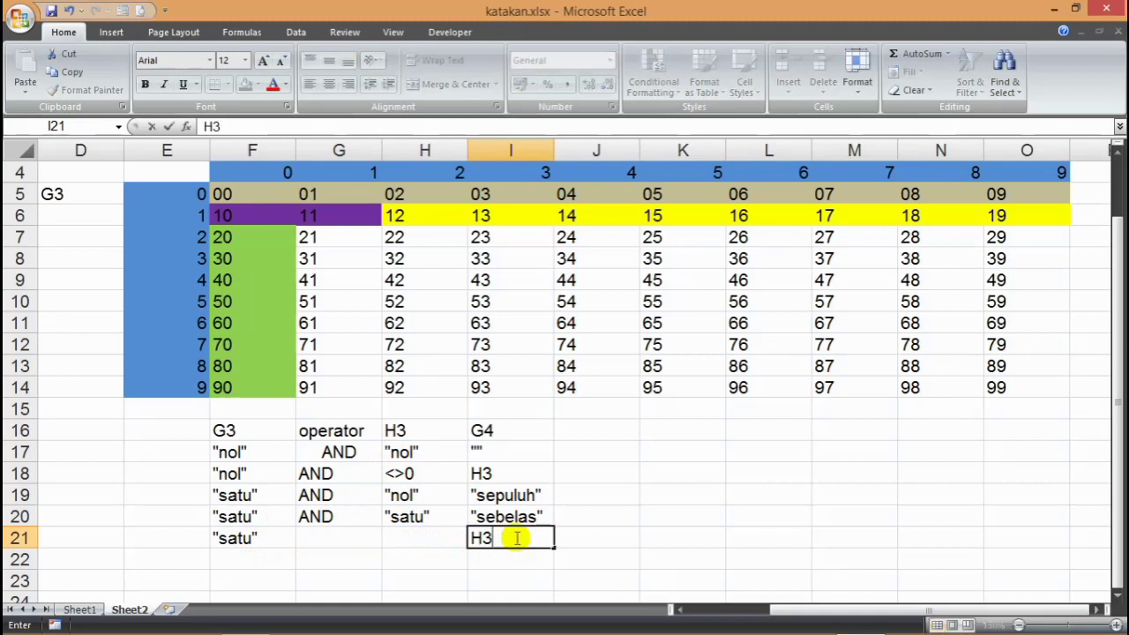
text( & " belas")
key(Return)
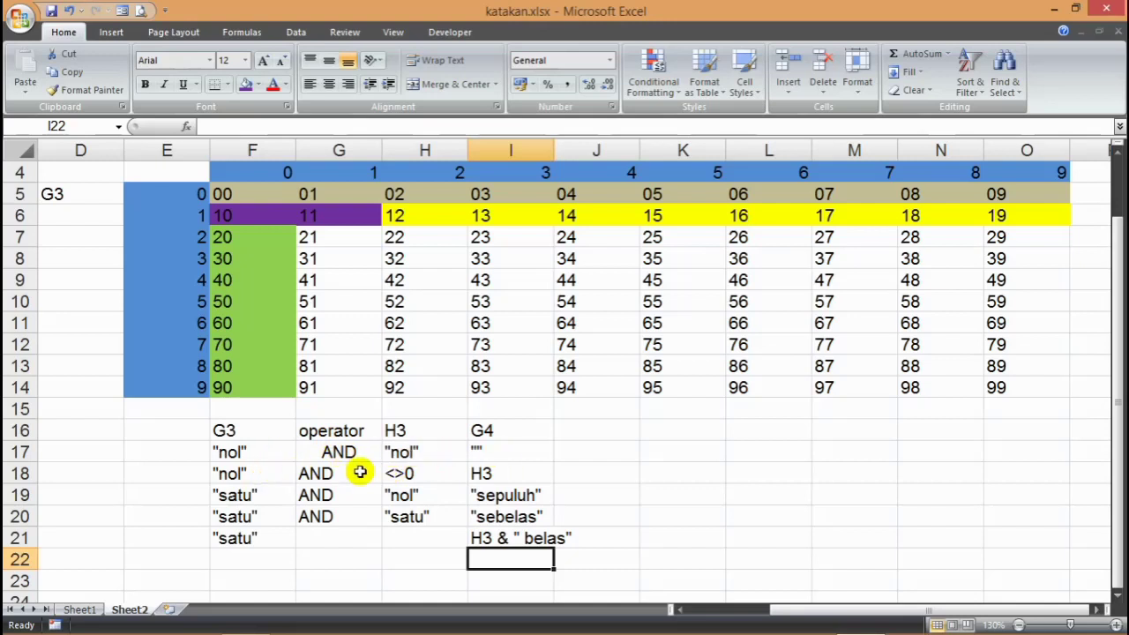
- Clear the AND operator and the <>0 condition from G18:H18 in the second "nol" rule
click(412, 474)
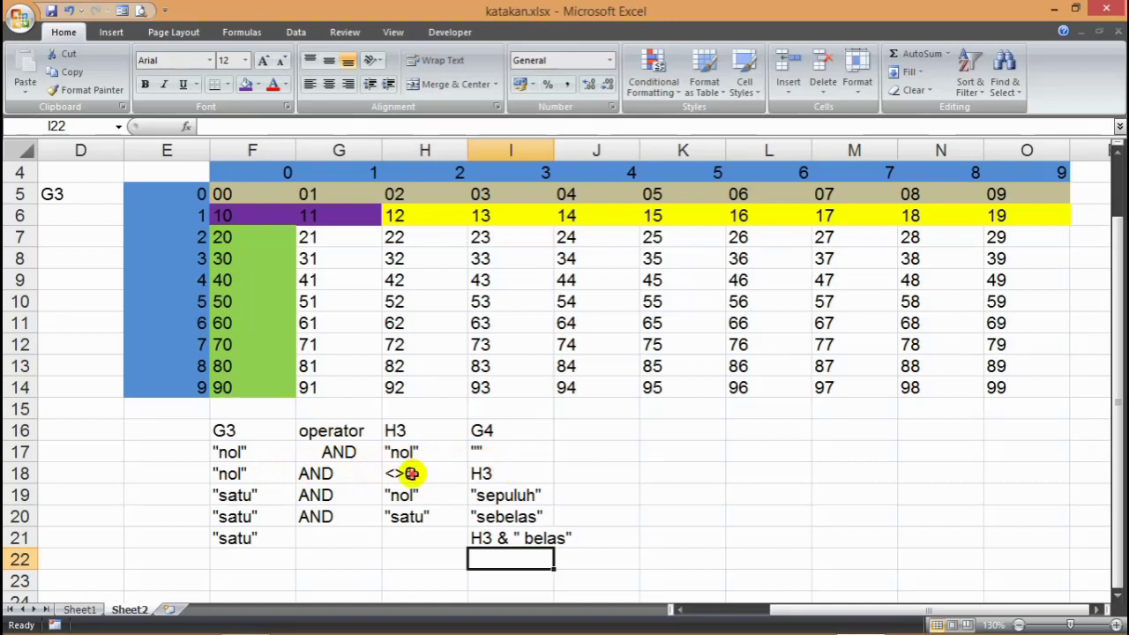
key(Delete)
click(582, 452)
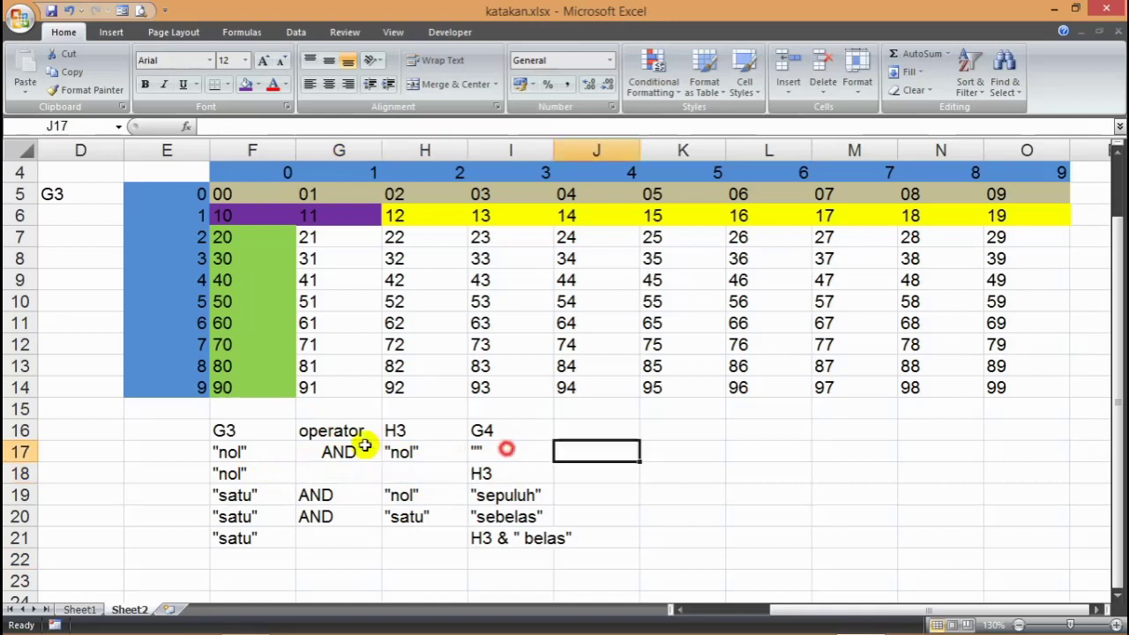
click(255, 451)
click(485, 455)
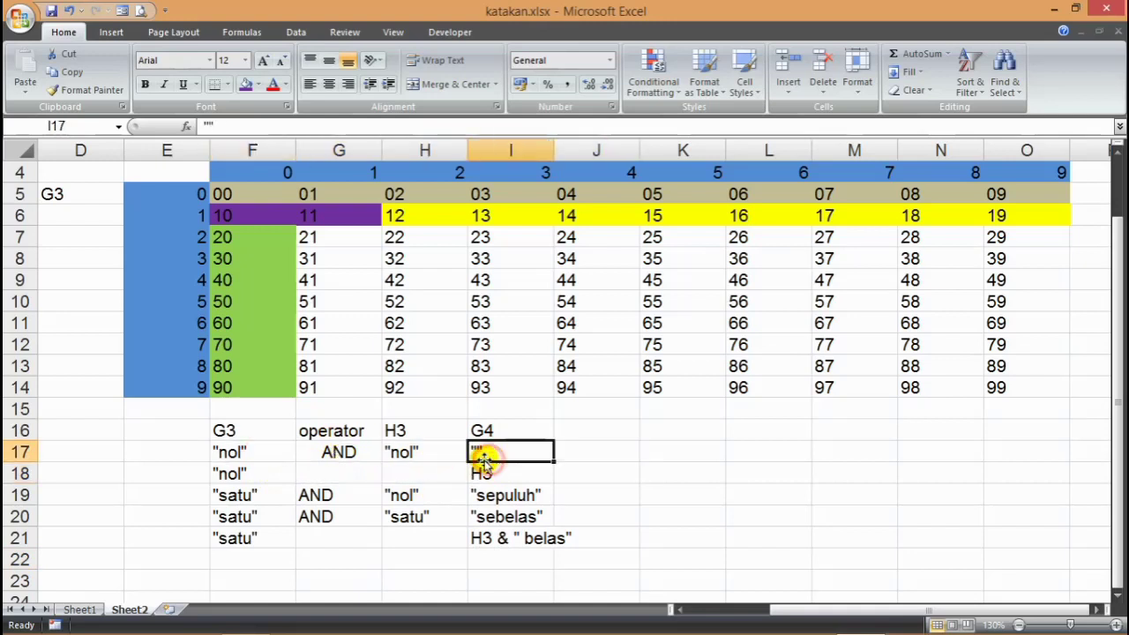
click(244, 473)
click(401, 474)
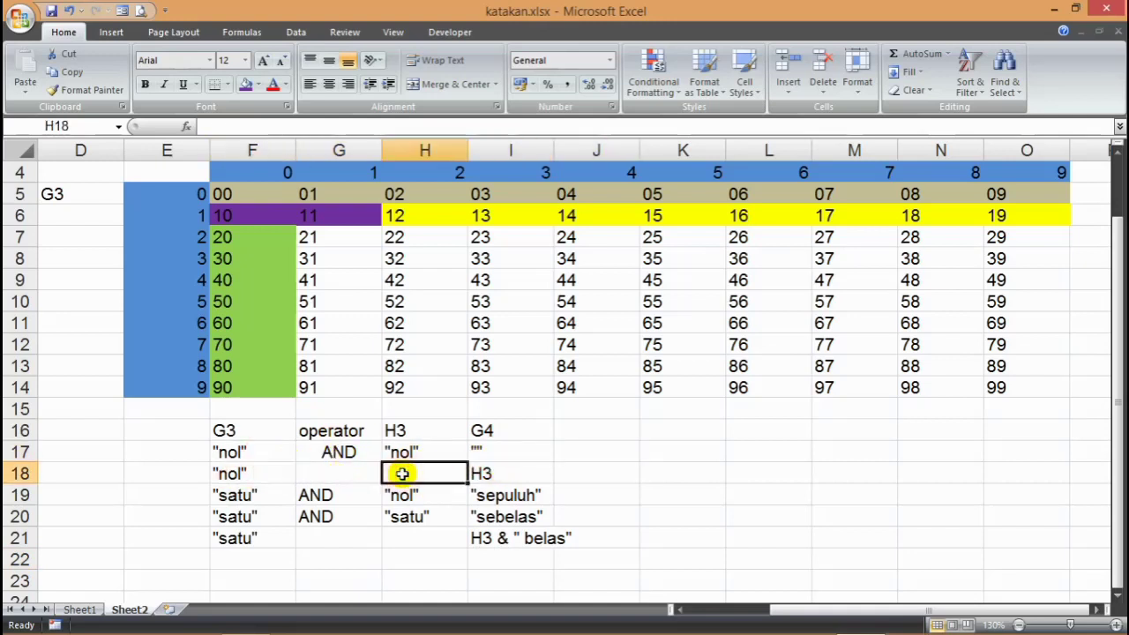
click(510, 474)
click(420, 474)
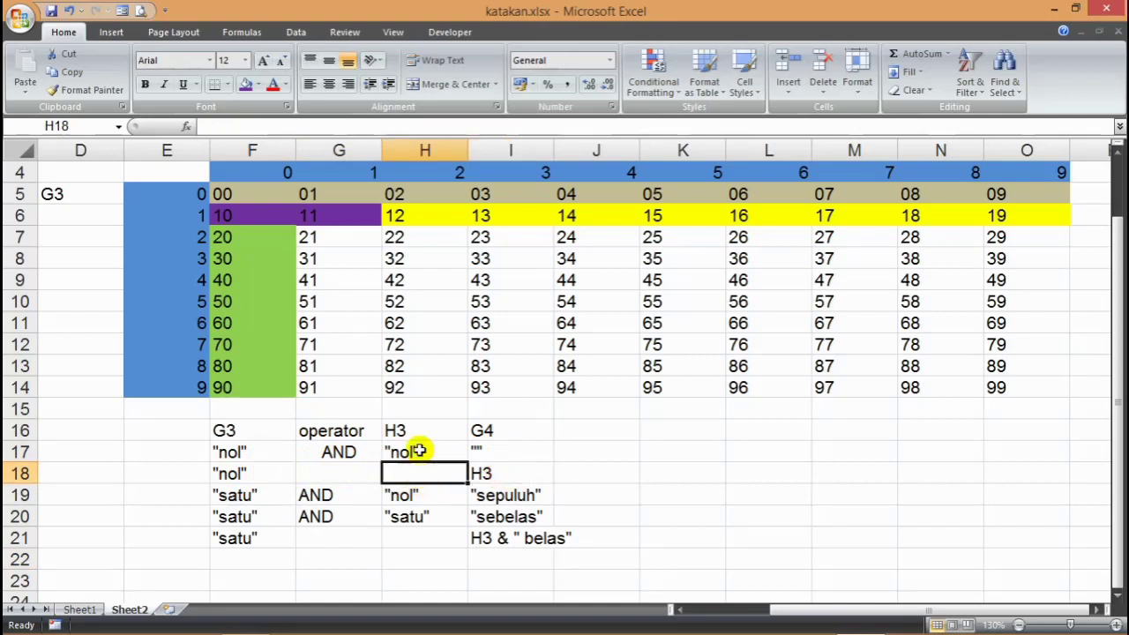
- Fill the rule table's header cells F16:I16 with purple
drag(221, 425, 481, 429)
click(246, 84)
click(557, 361)
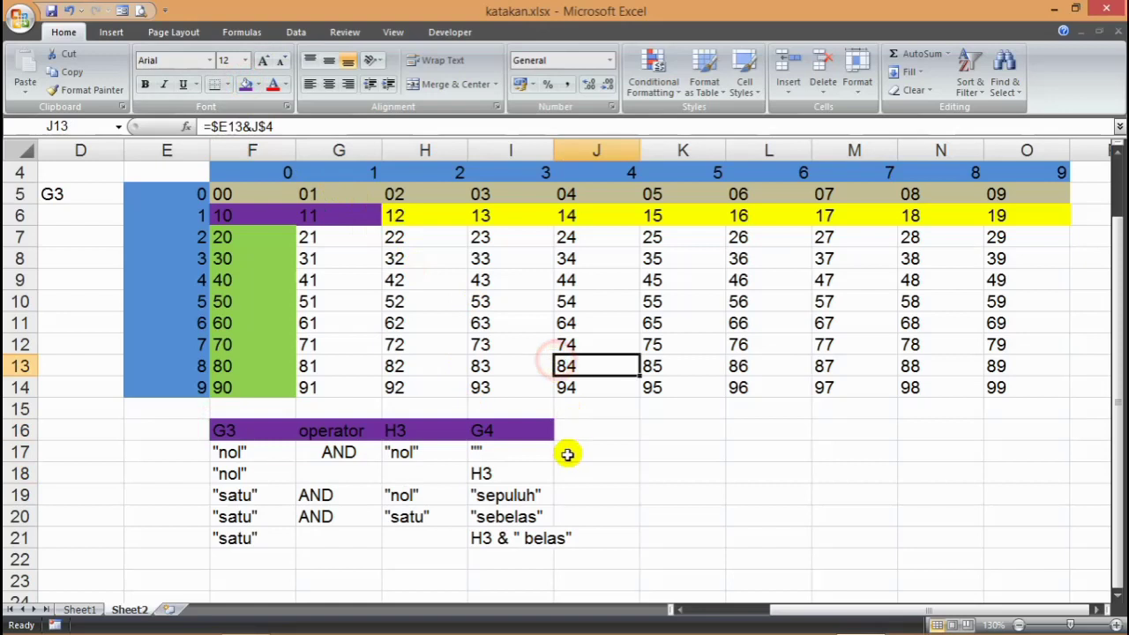
- Enter "nol" as the H3 condition in cell H22 for the green numbers 20 to 90
scroll(375, 484, down, 1)
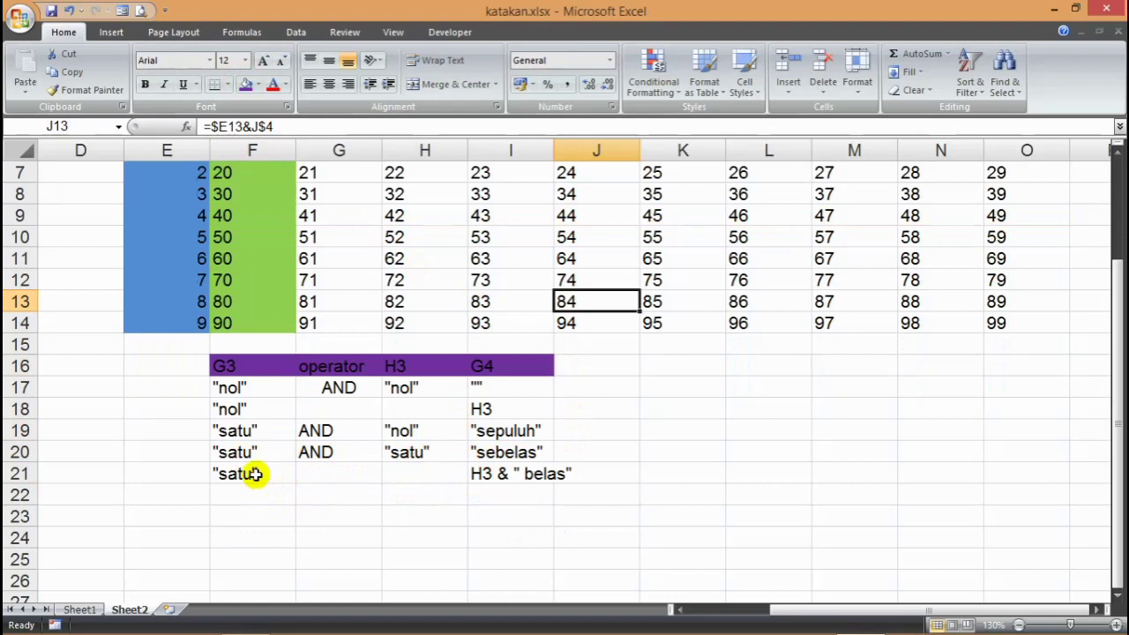
scroll(419, 474, up, 1)
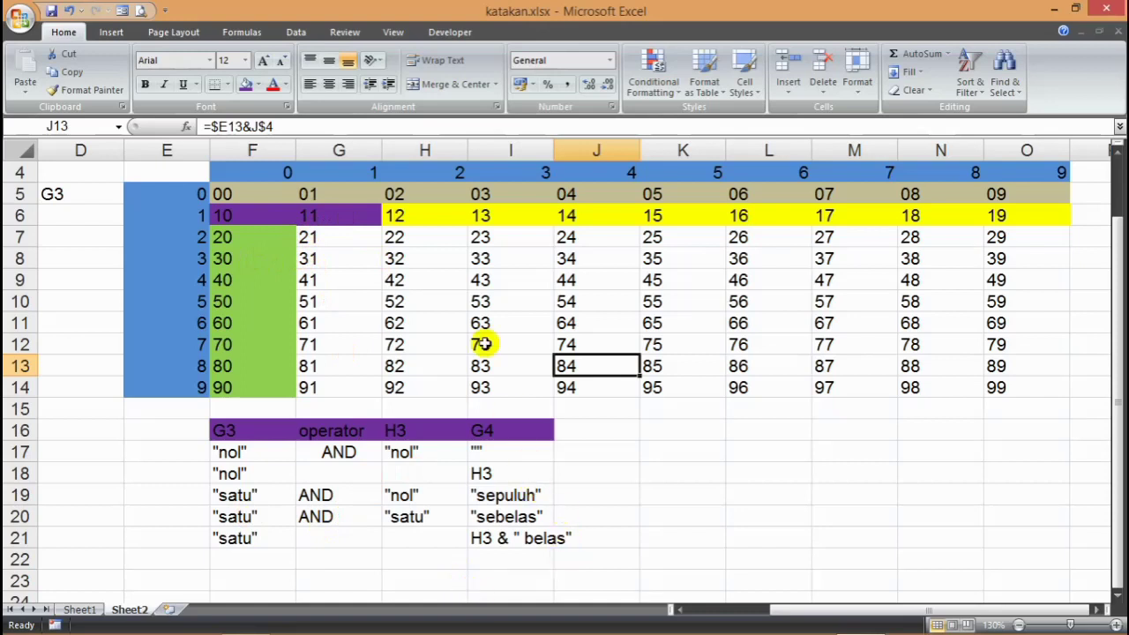
drag(225, 236, 221, 395)
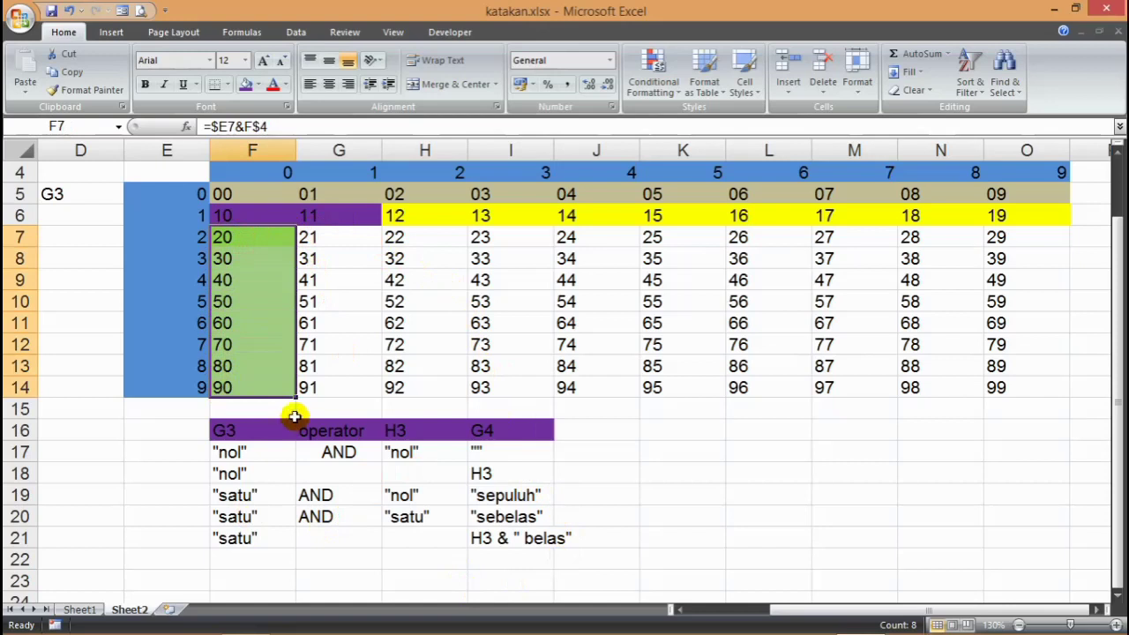
click(330, 564)
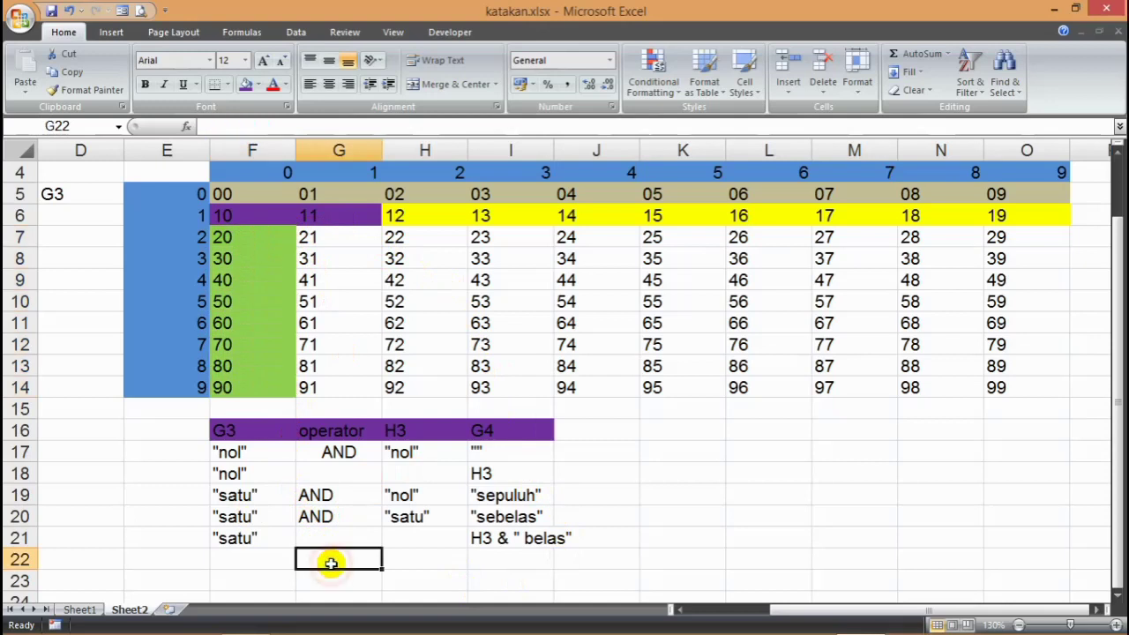
click(419, 555)
text("nol")
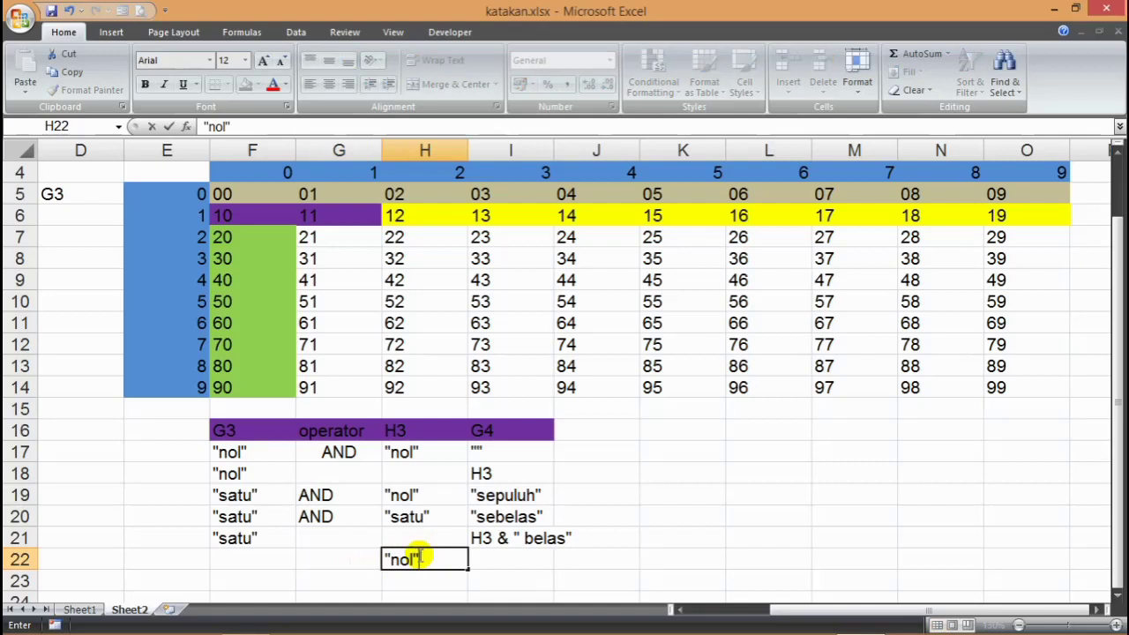
key(Tab)
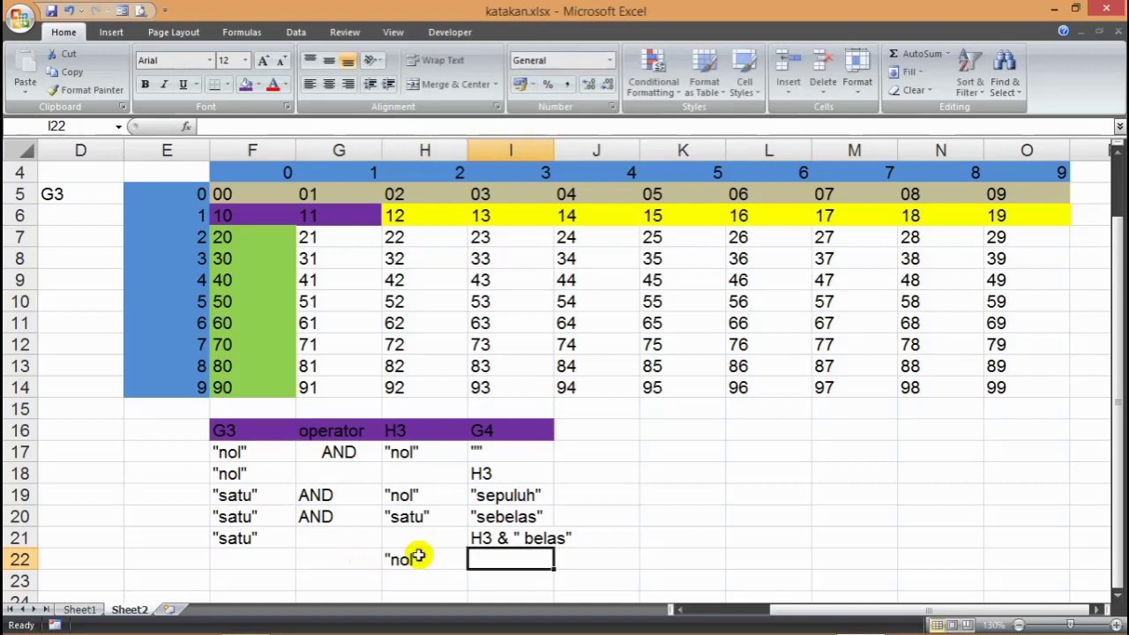
- Enter G3 & " puluh" as the G4 result in cell I22
click(281, 558)
click(503, 564)
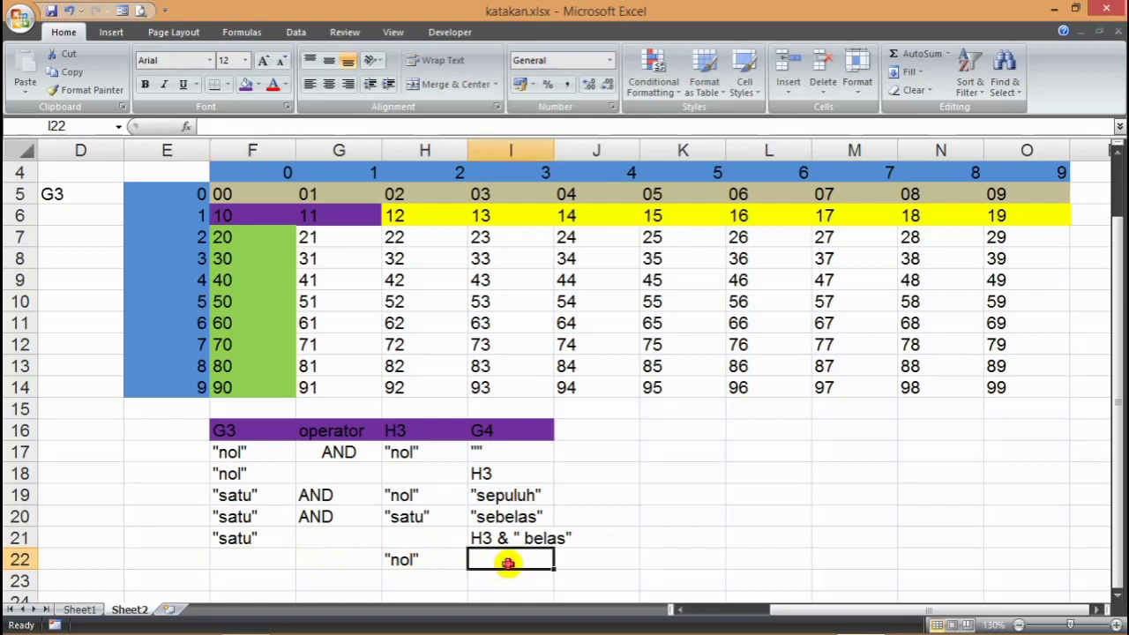
text(G)
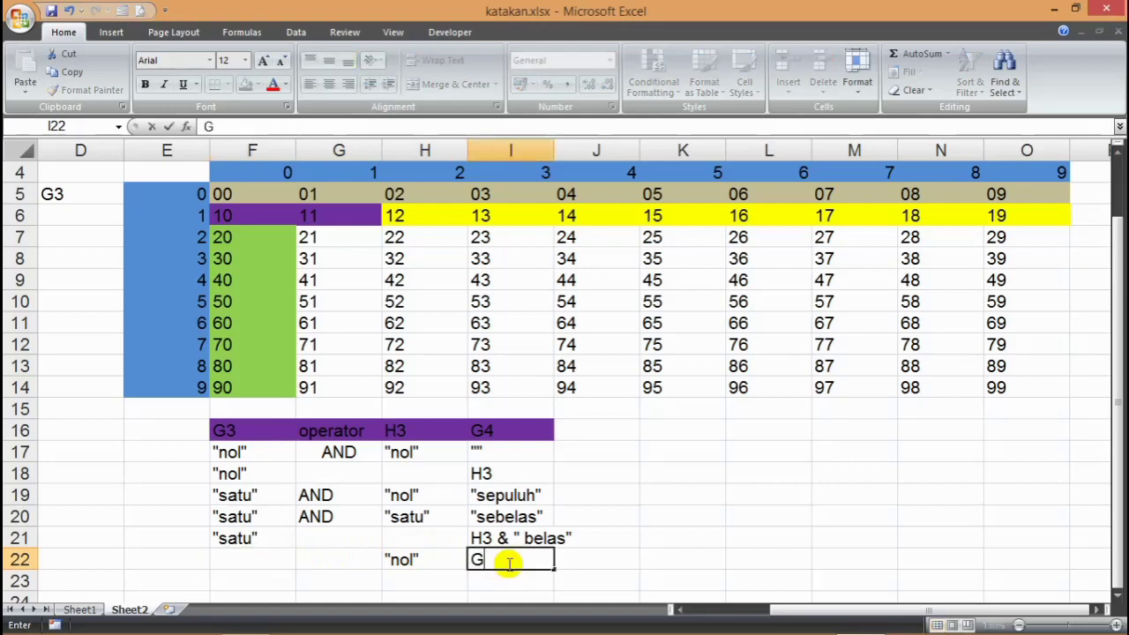
text(3 & " puluh")
key(Return)
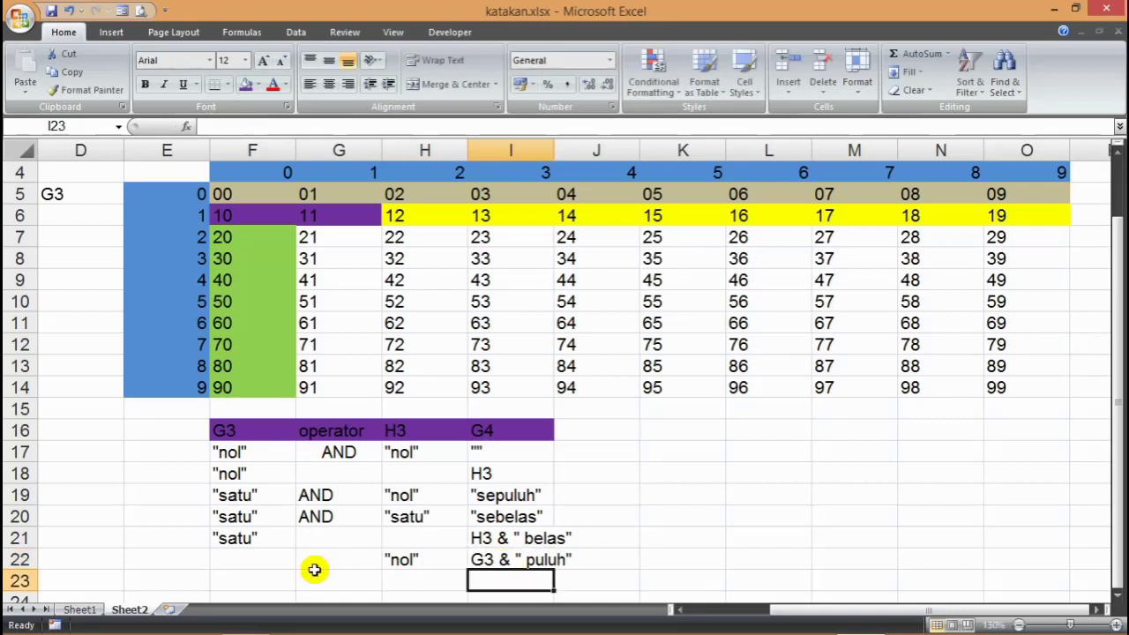
- Compare the rule in row 22 with the "nol" rules in rows 17 and 19 and the green numbers in F7:F14
click(252, 561)
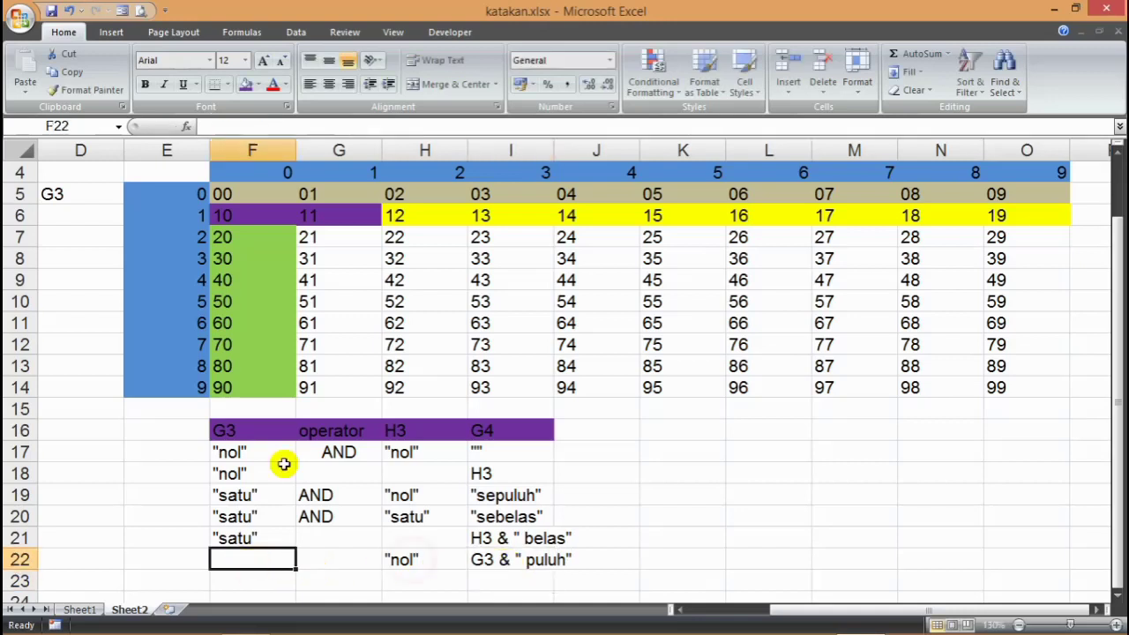
key(Right)
key(Right)
click(262, 450)
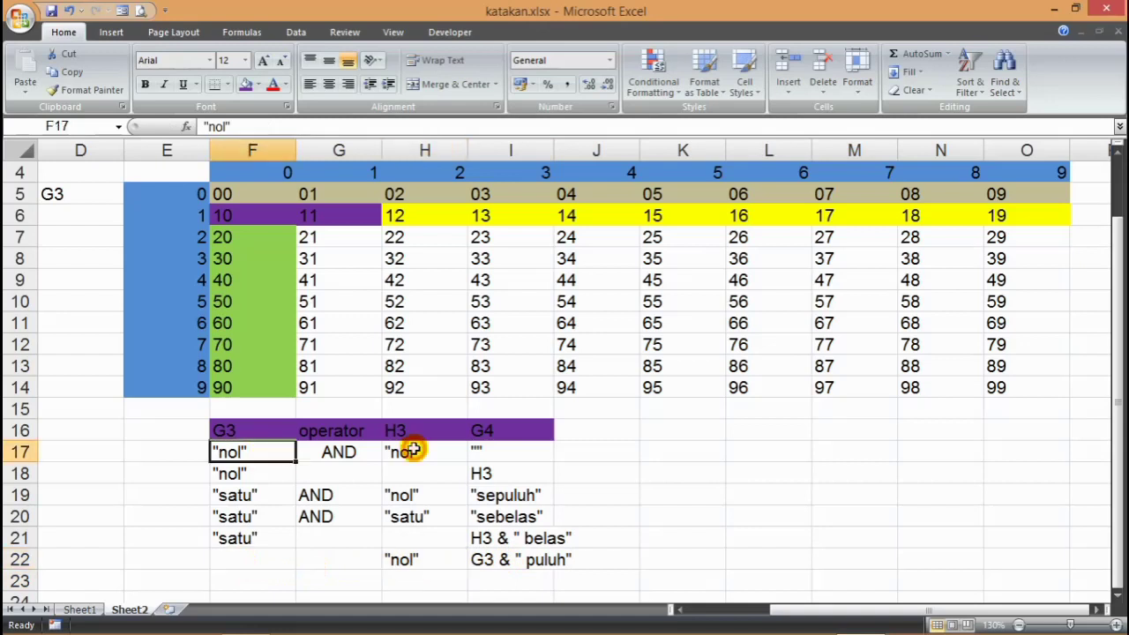
click(412, 451)
click(508, 455)
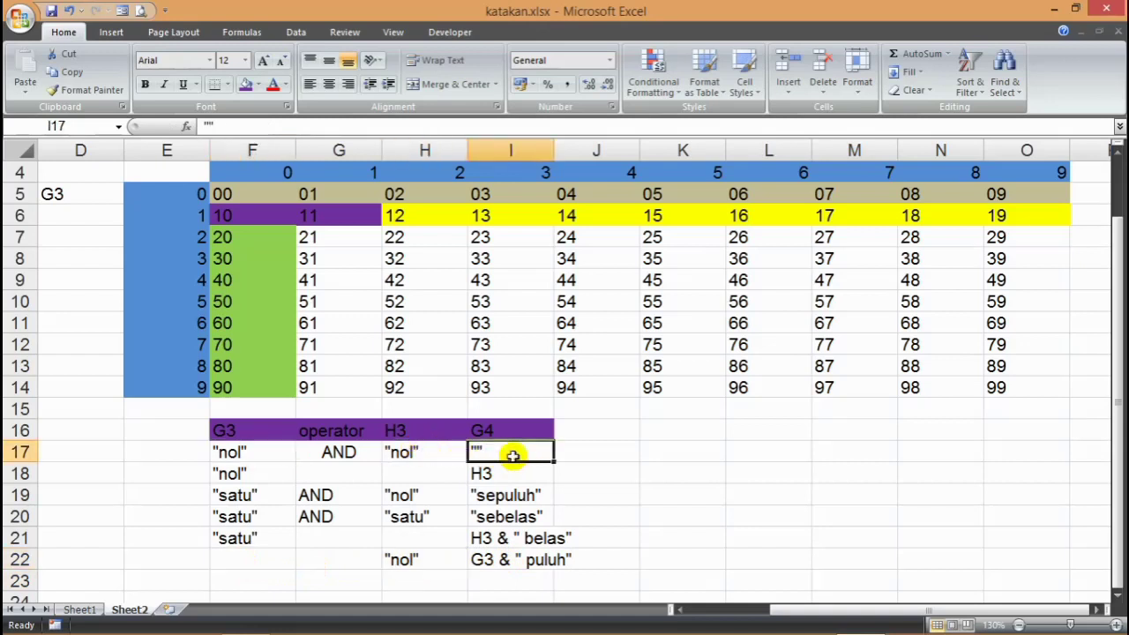
click(408, 552)
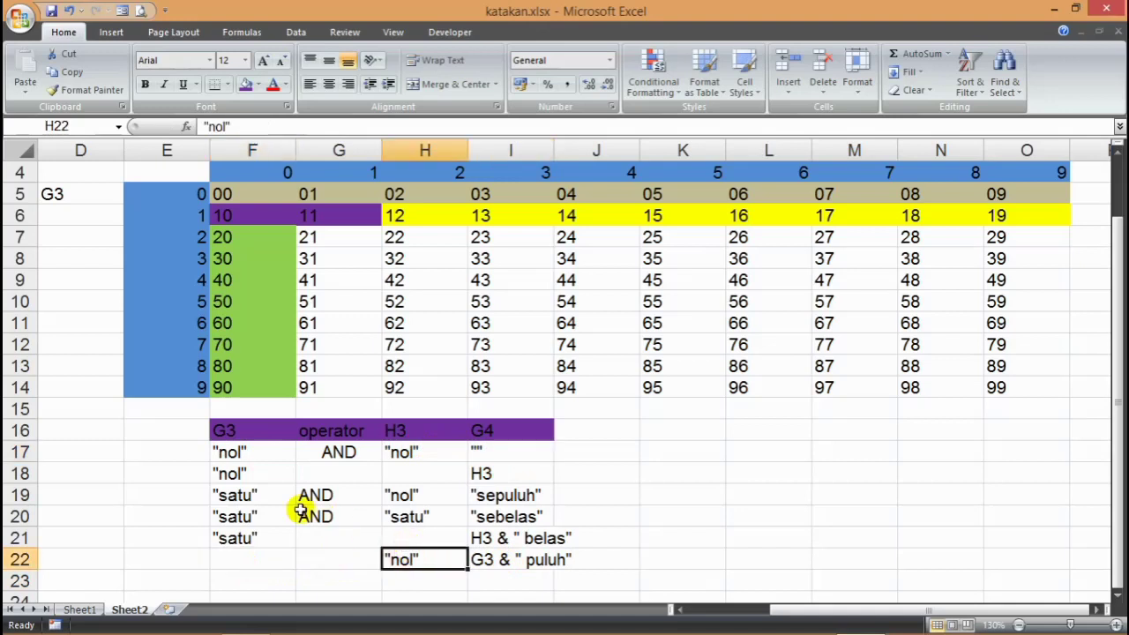
click(250, 495)
click(410, 494)
click(514, 494)
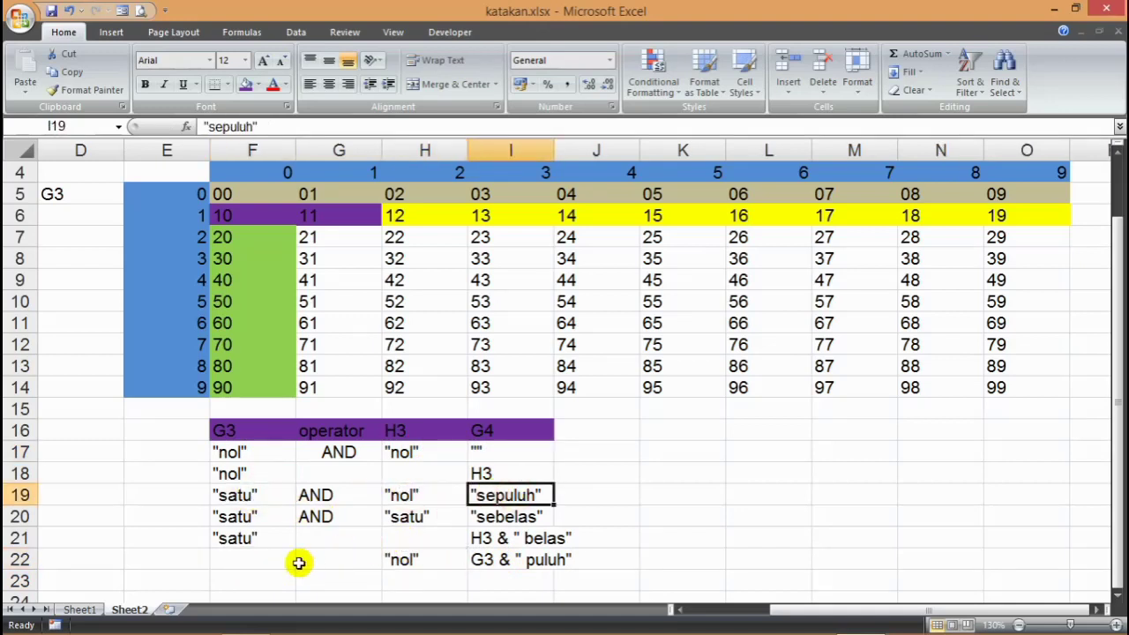
click(260, 559)
click(424, 557)
click(537, 552)
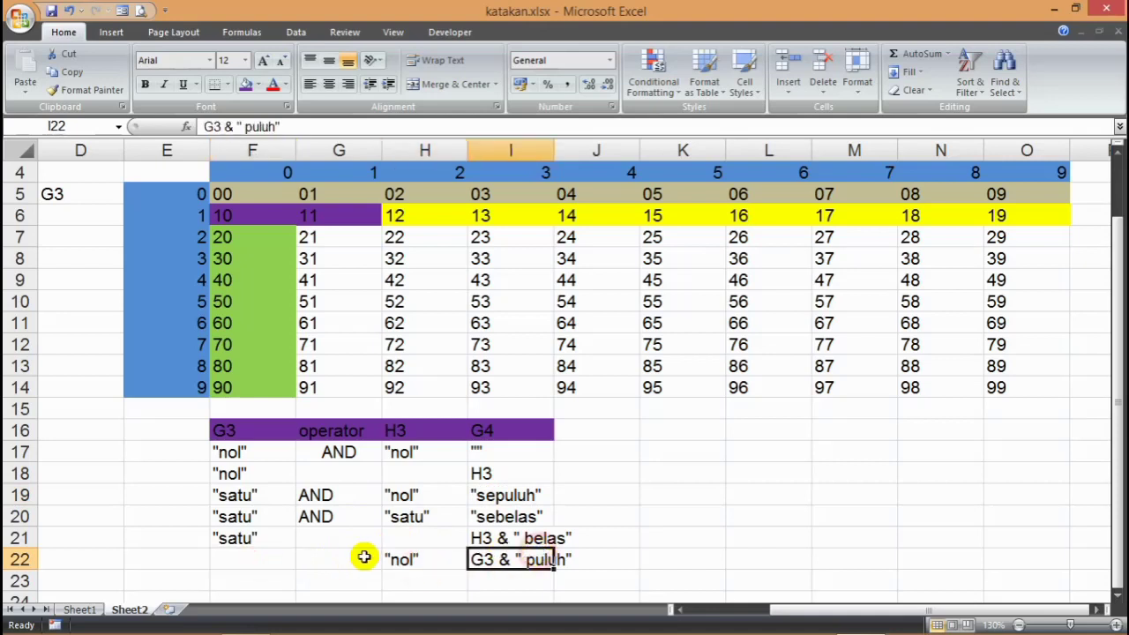
click(236, 237)
drag(231, 265, 227, 385)
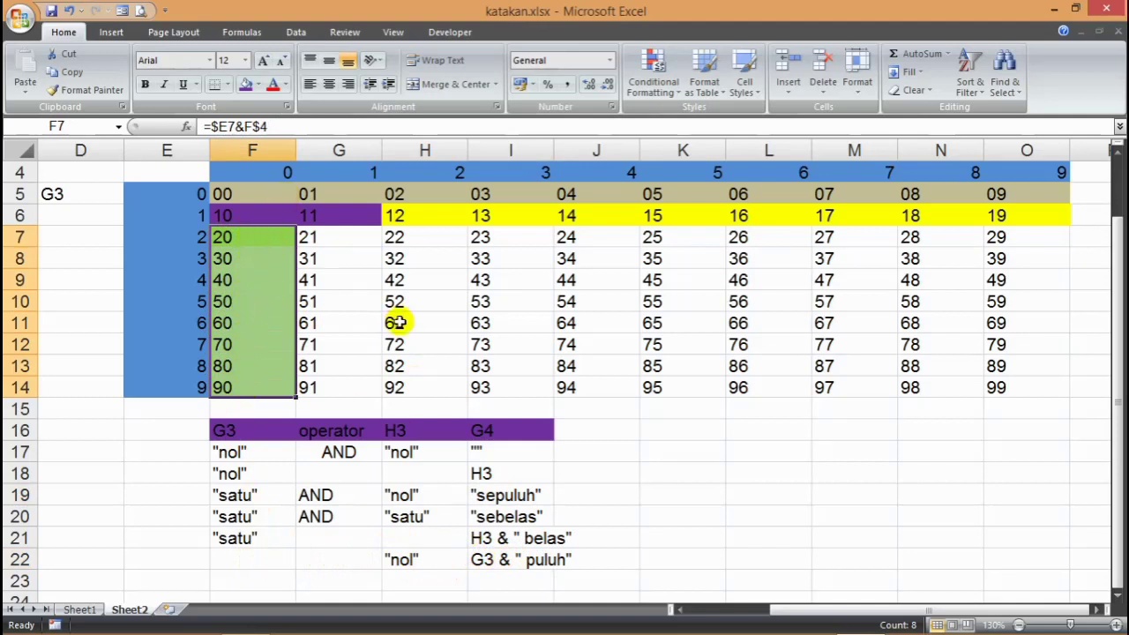
scroll(395, 323, down, 2)
scroll(395, 324, up, 2)
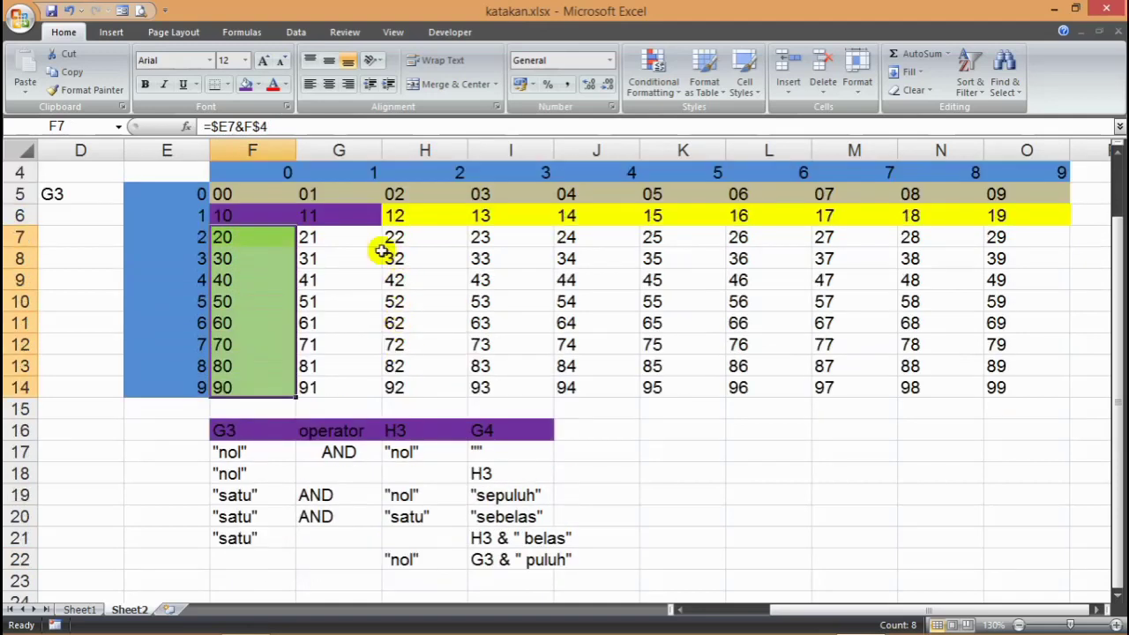
- Examine the uncoloured numbers in G7:O14 and the empty row 23 of the rule table to work out the remaining rule
drag(335, 238, 995, 384)
scroll(626, 390, down, 1)
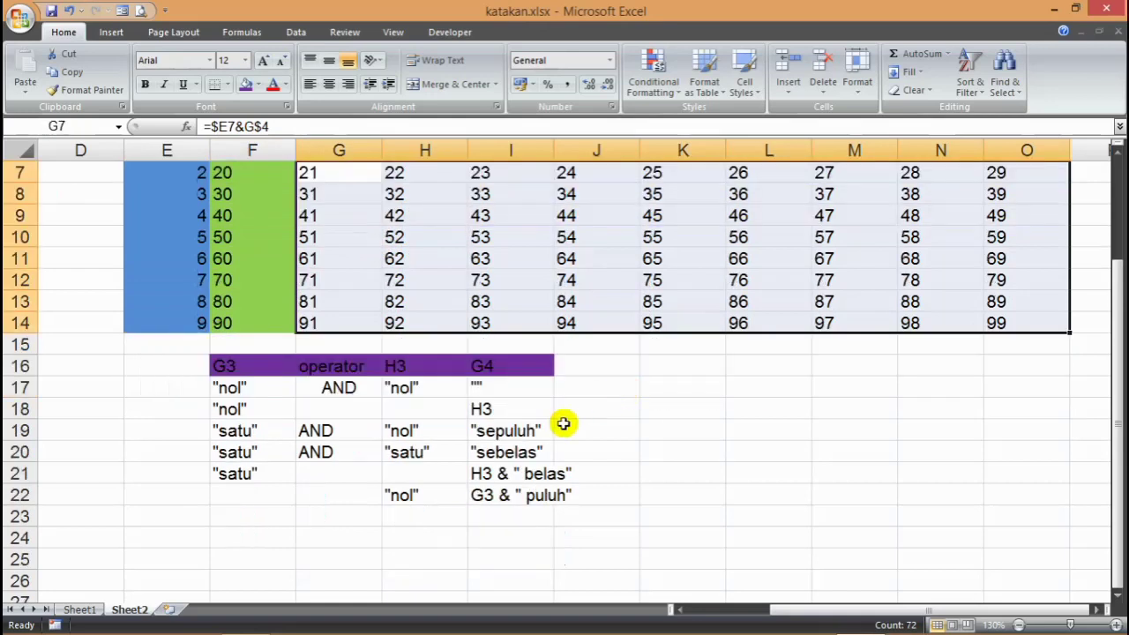
drag(233, 513, 422, 522)
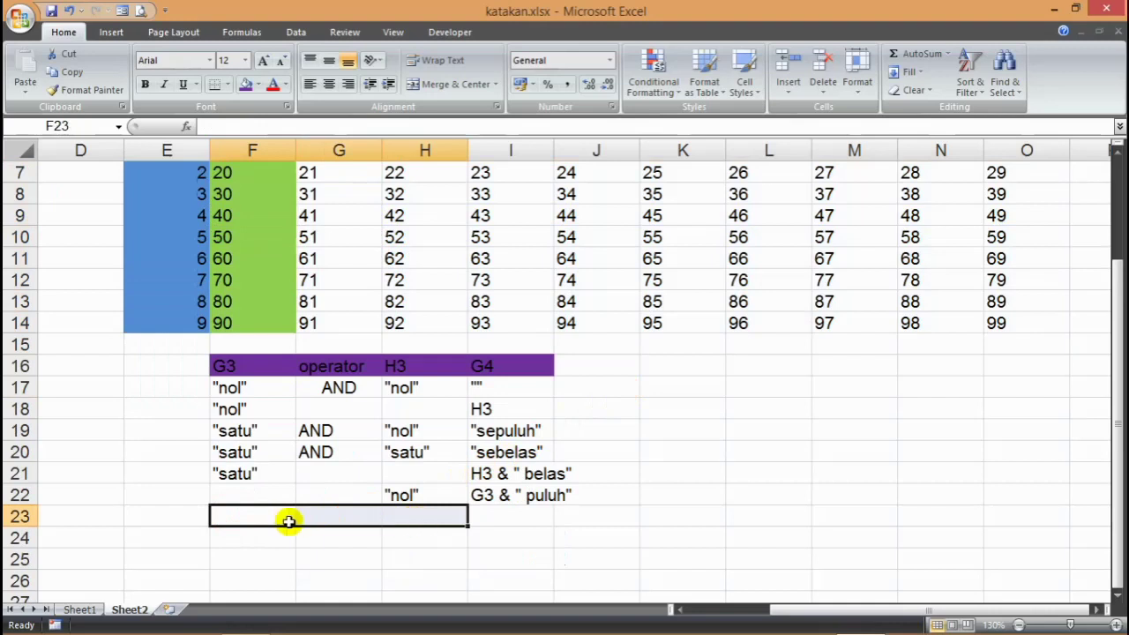
click(262, 516)
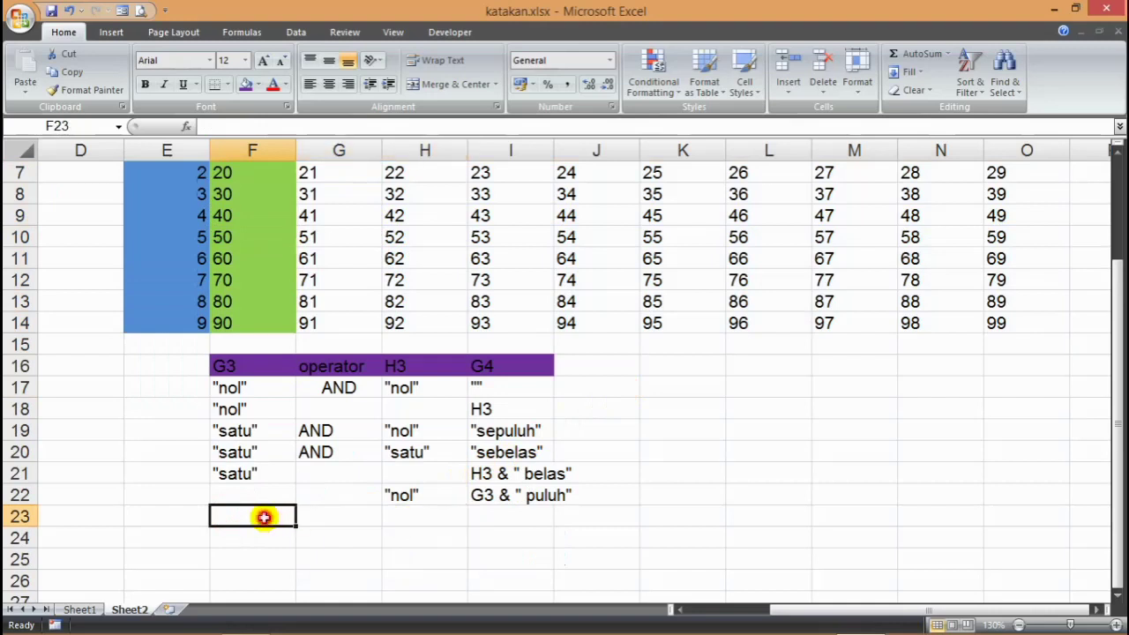
click(424, 515)
click(505, 519)
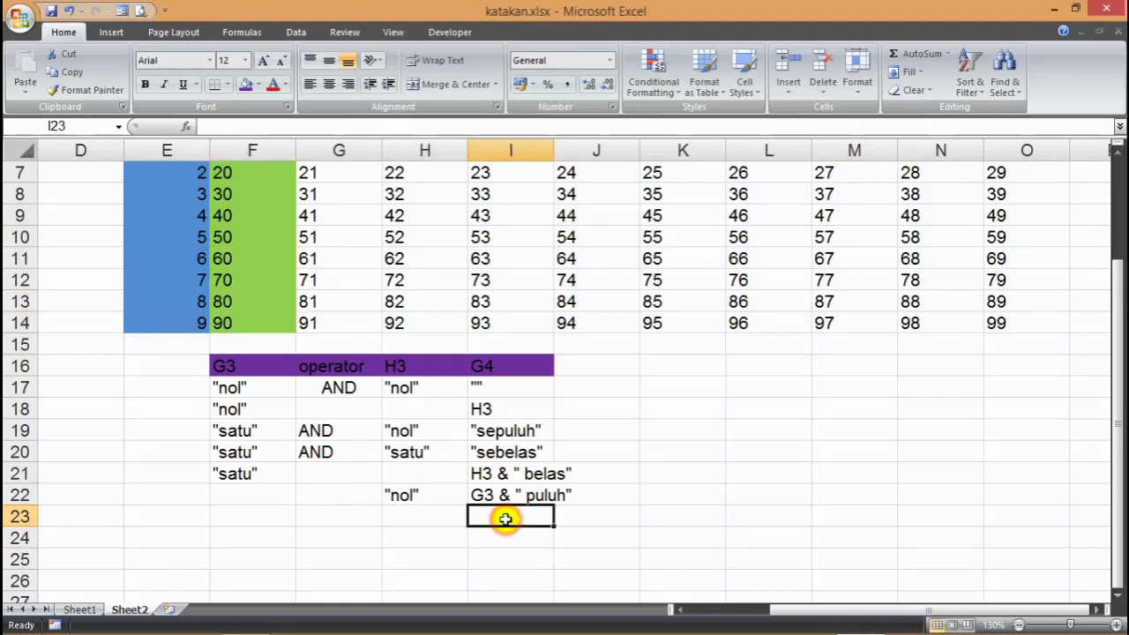
scroll(591, 499, up, 1)
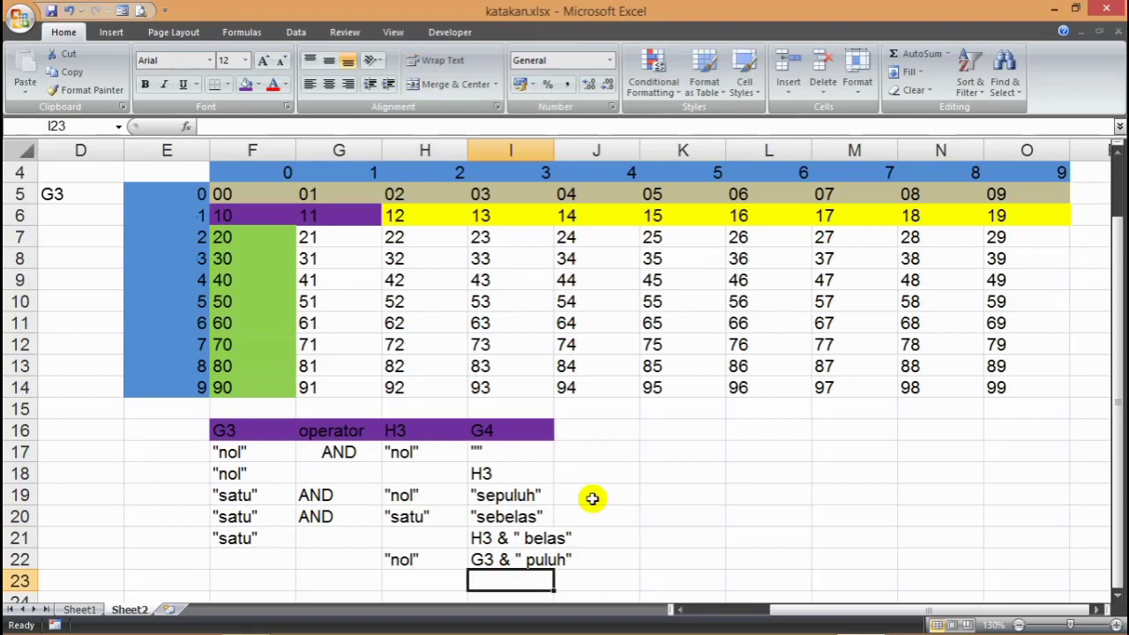
scroll(512, 568, down, 1)
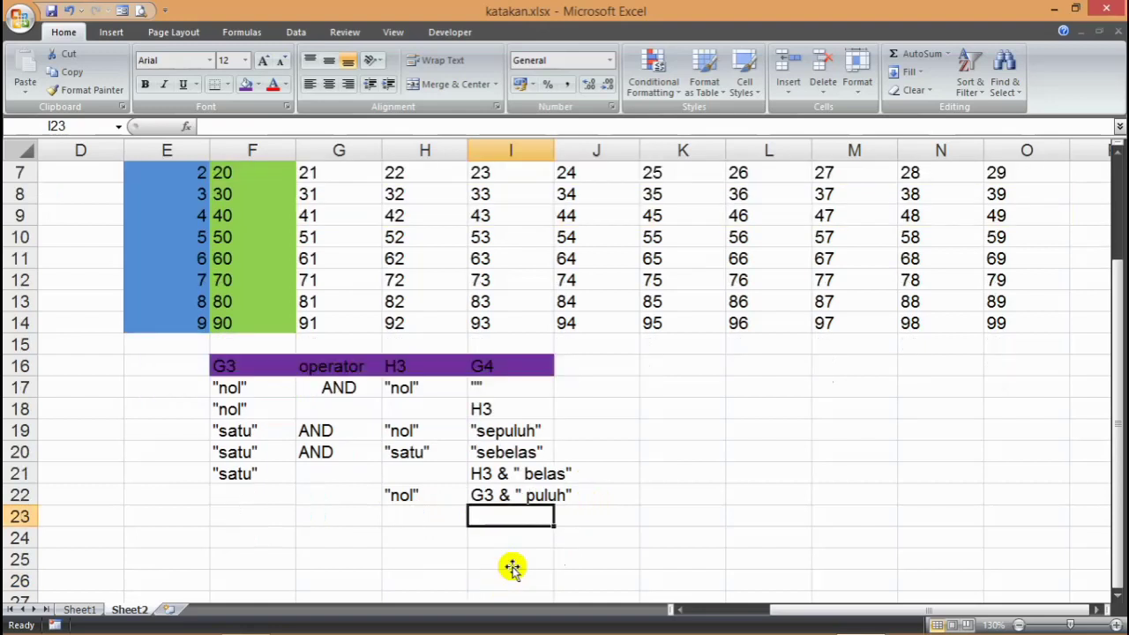
text(G)
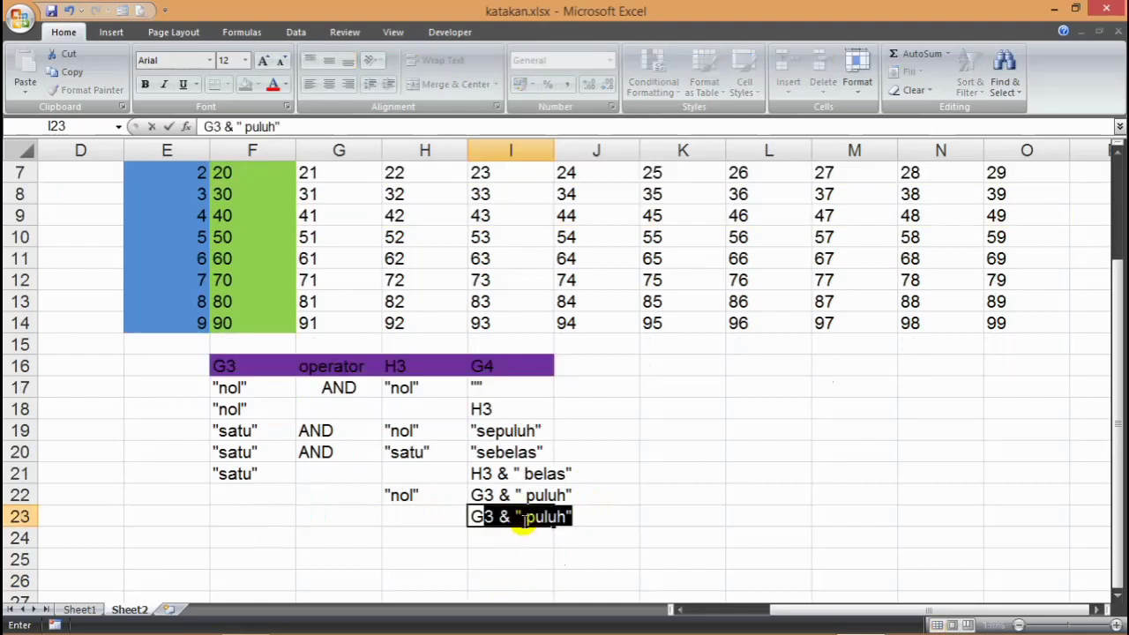
text(3)
key(Escape)
- Enter the sample digits 3 in cell F23 and 4 in cell H23
click(265, 516)
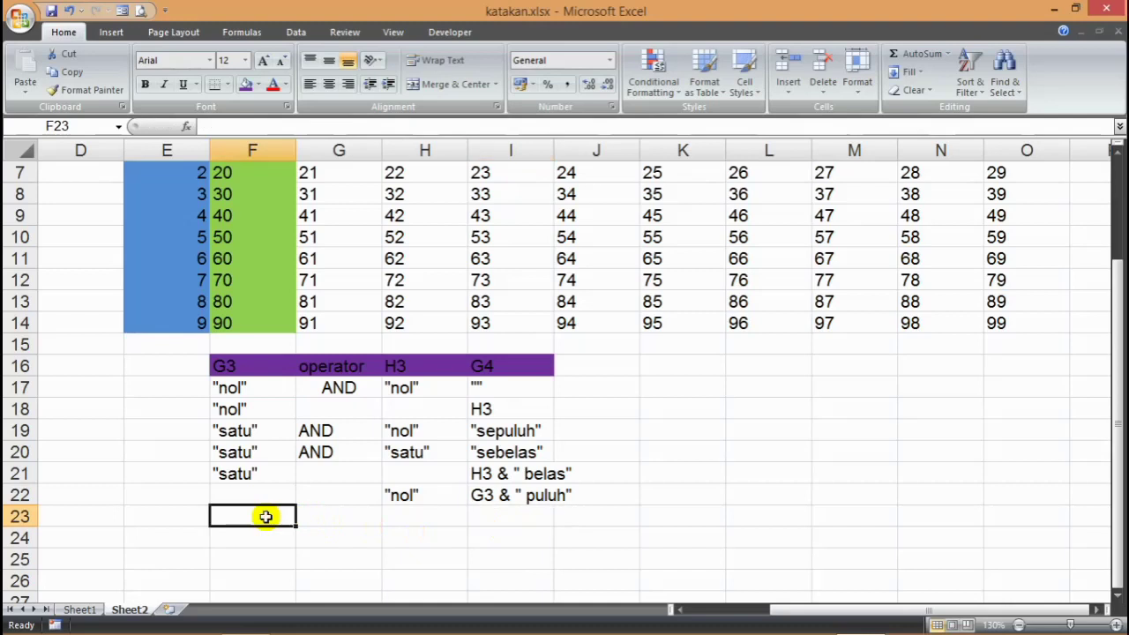
text(3)
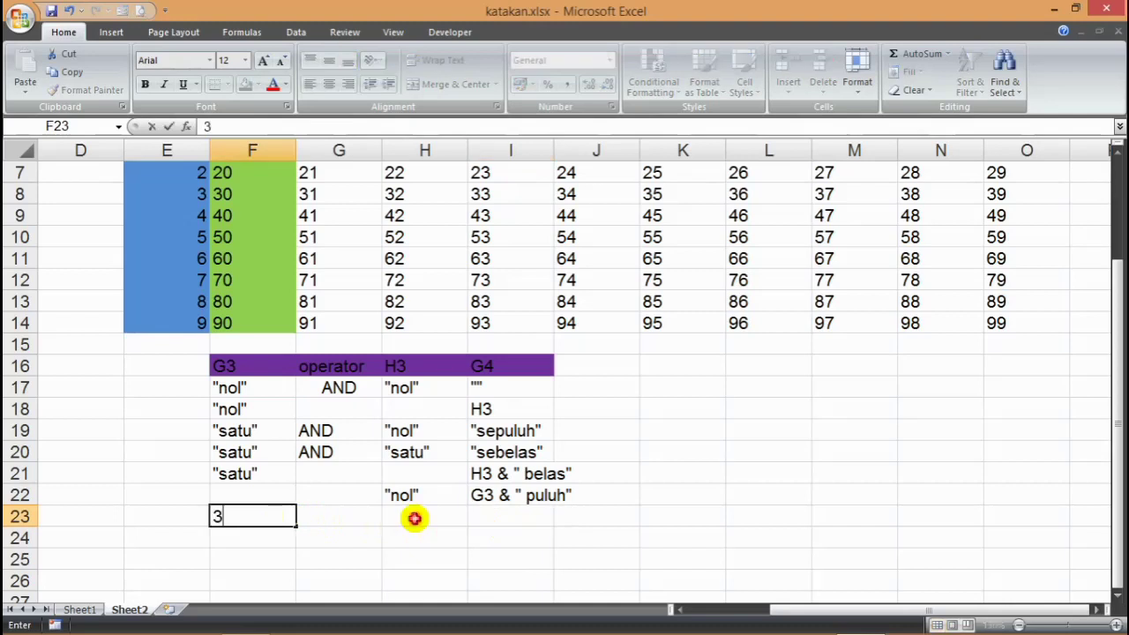
click(414, 519)
text(4)
- Enter G3 & " puluh "&H3 as the G4 result in cell I23 for the remaining two-digit numbers
click(472, 520)
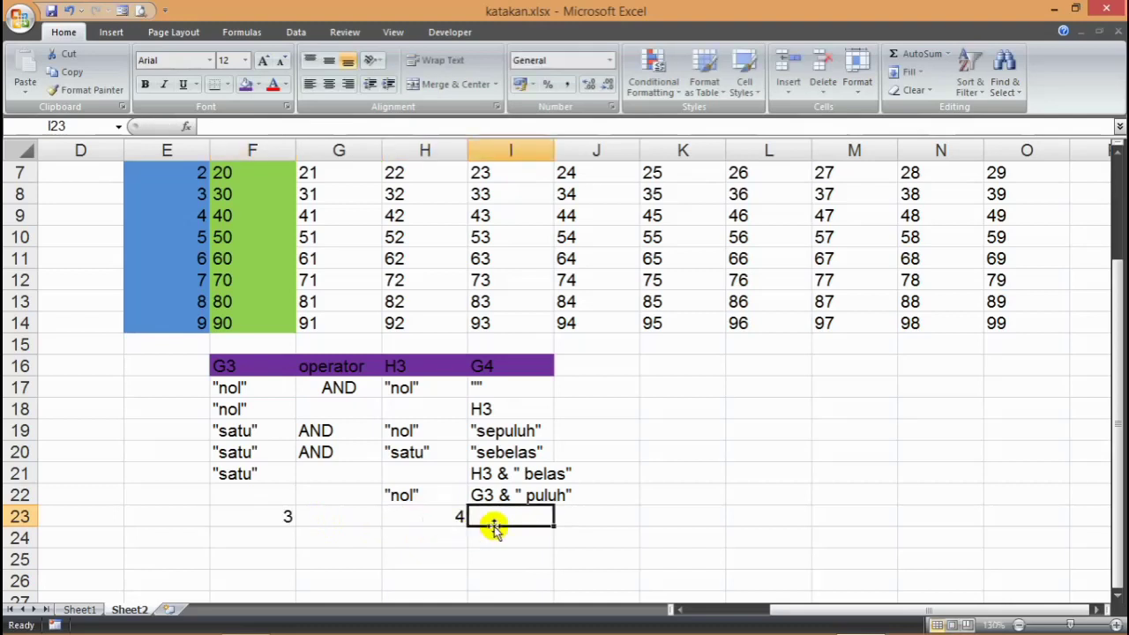
text(G3 & " puluh")
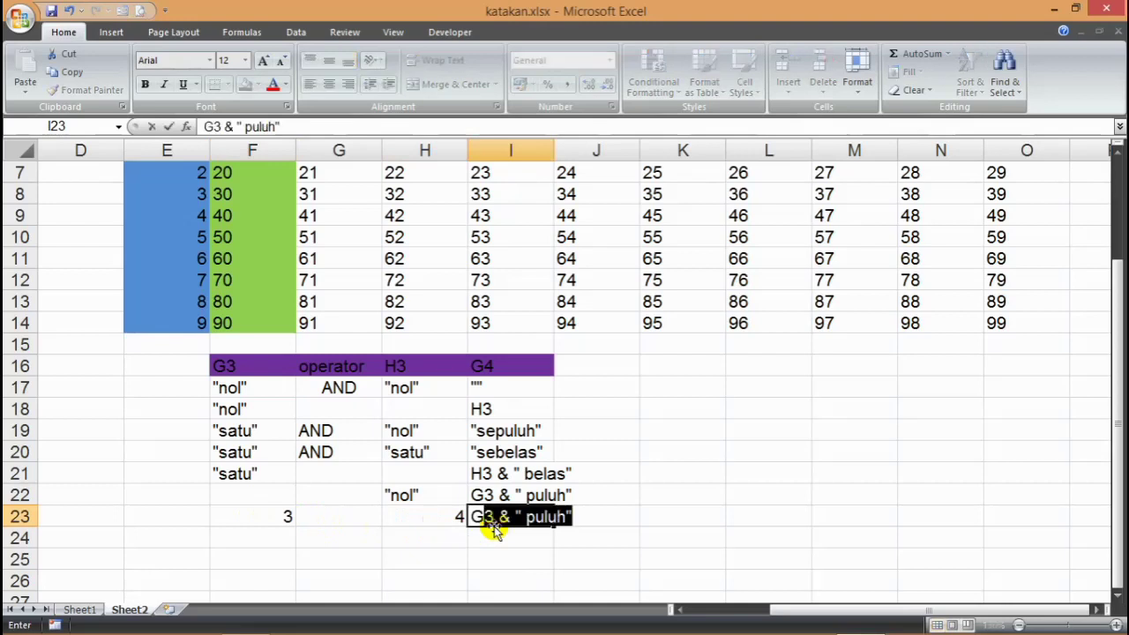
key(Tab)
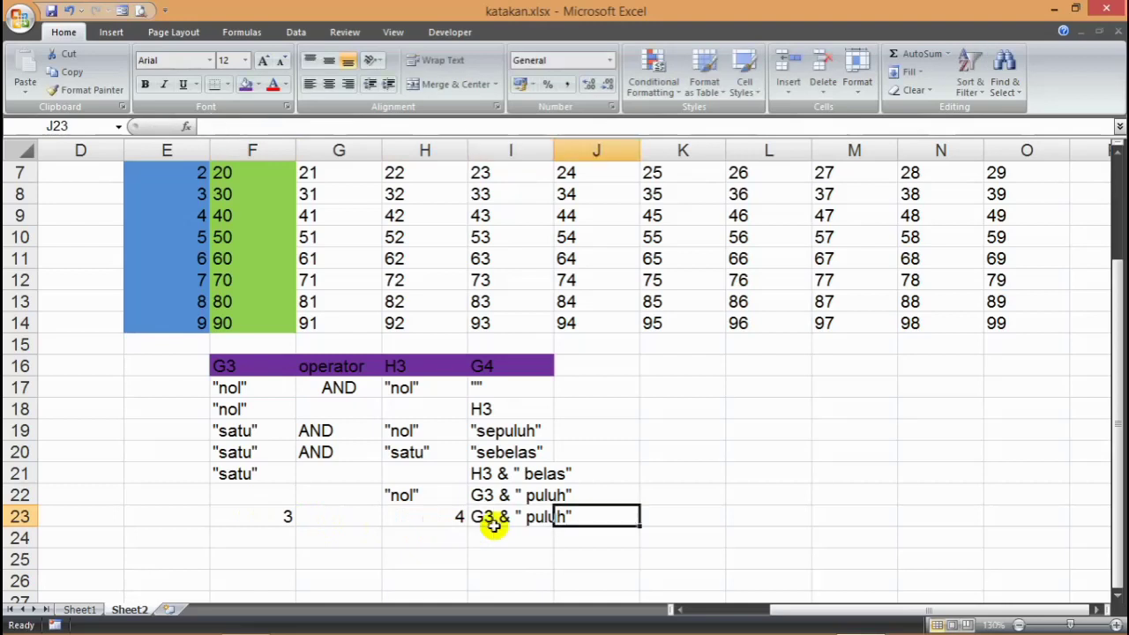
click(492, 524)
click(314, 127)
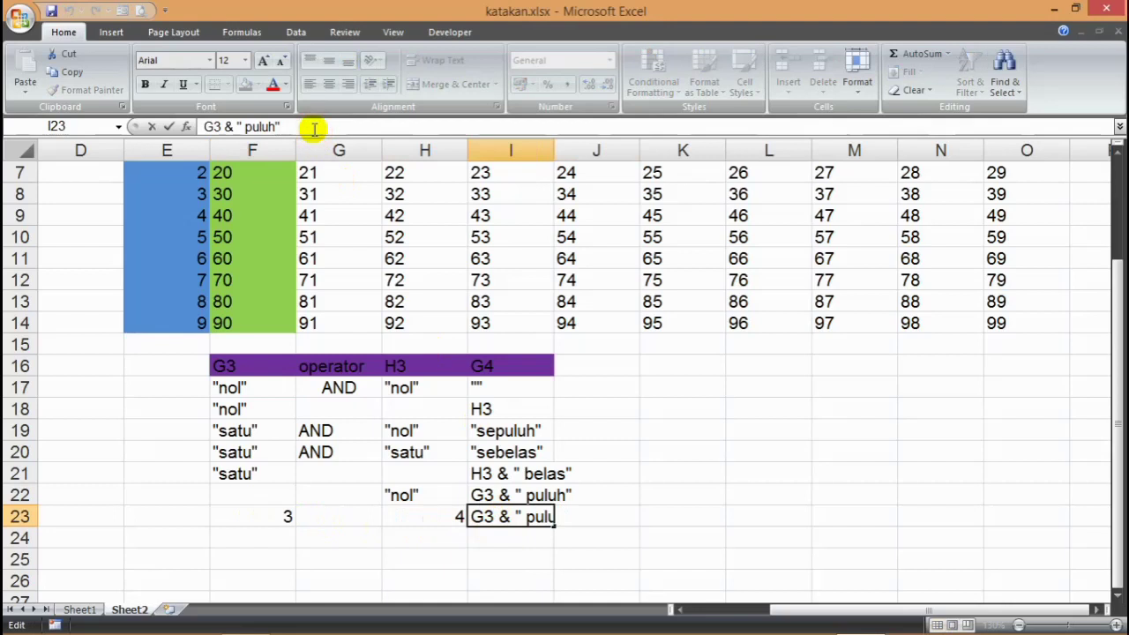
text(&)
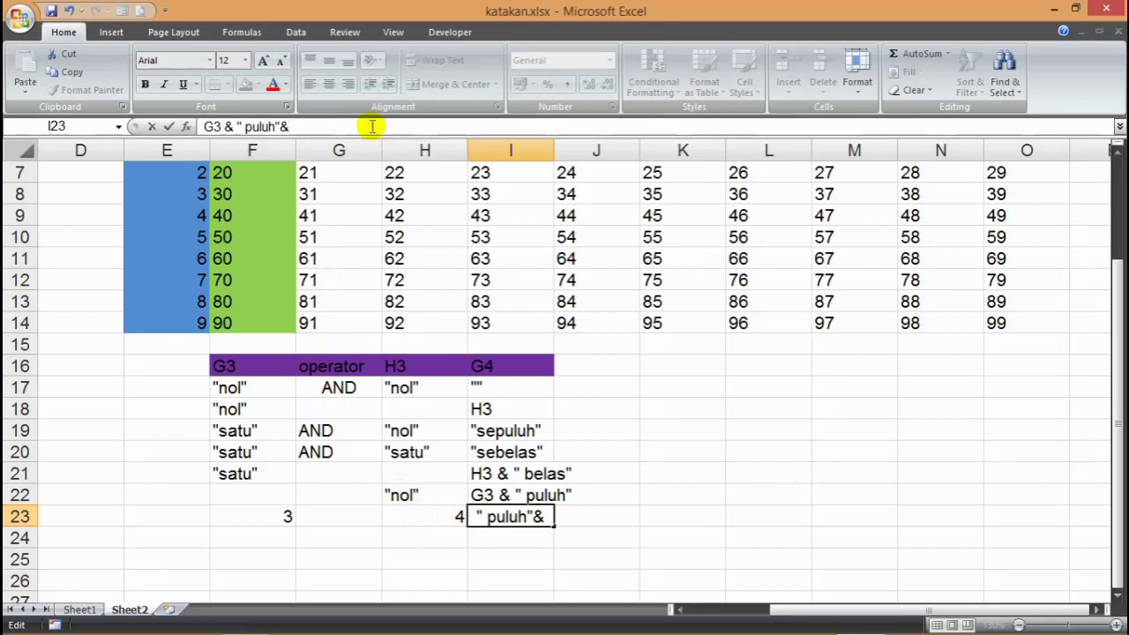
text(H)
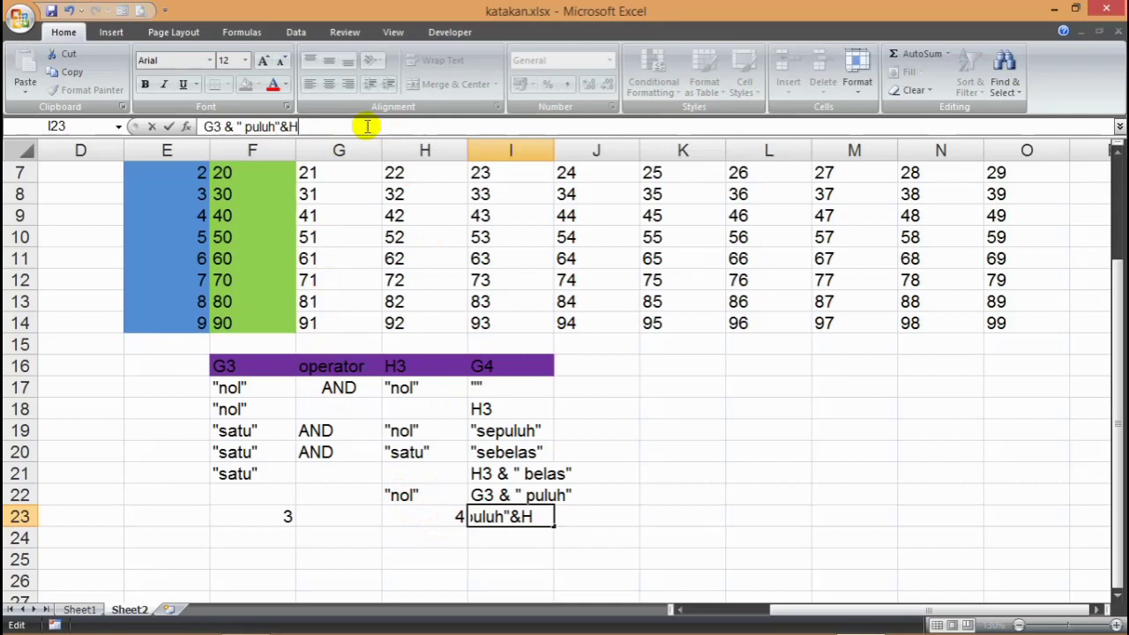
text(3)
click(276, 127)
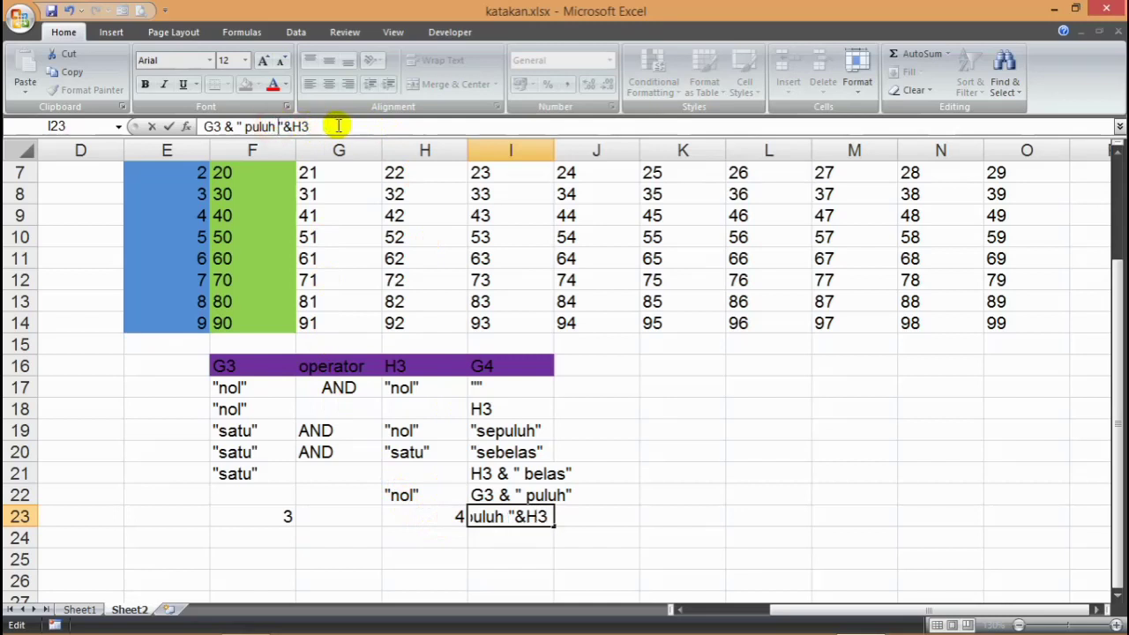
key(Return)
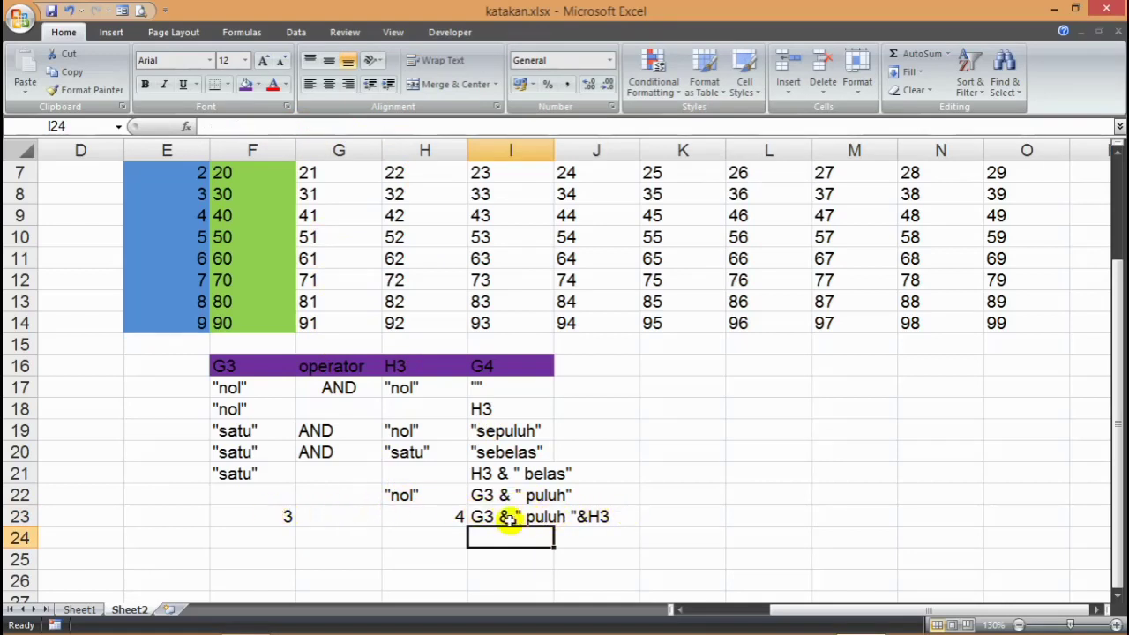
- Clear the sample digits from cells F23:H23
click(440, 519)
drag(253, 521, 436, 515)
key(Delete)
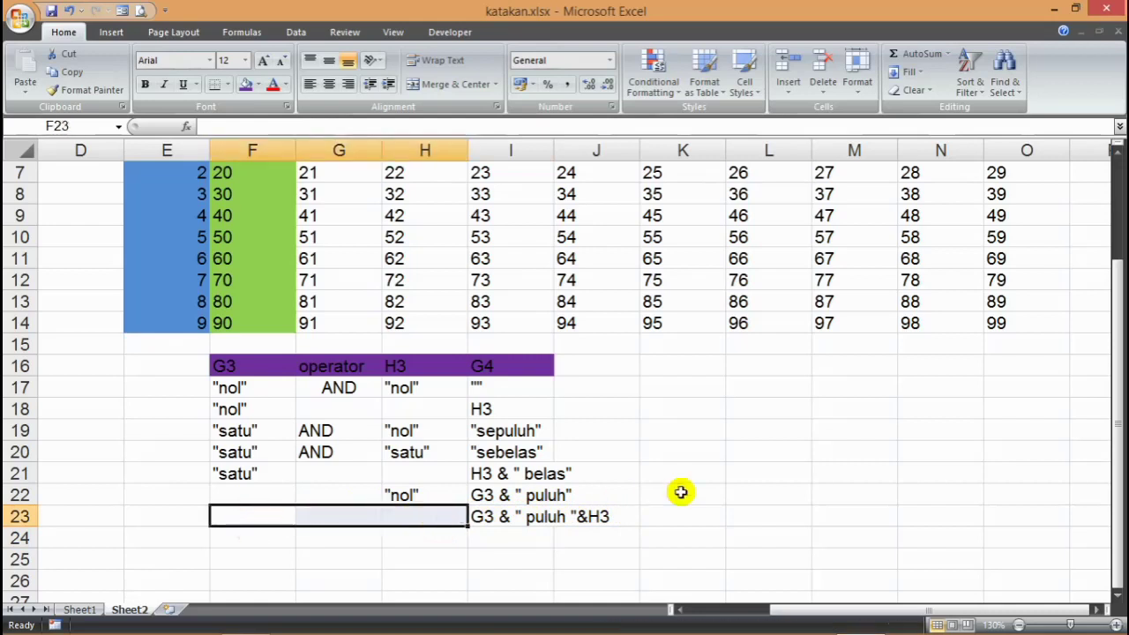
- Autofit the width of column I to its longest result text
click(713, 456)
double_click(554, 152)
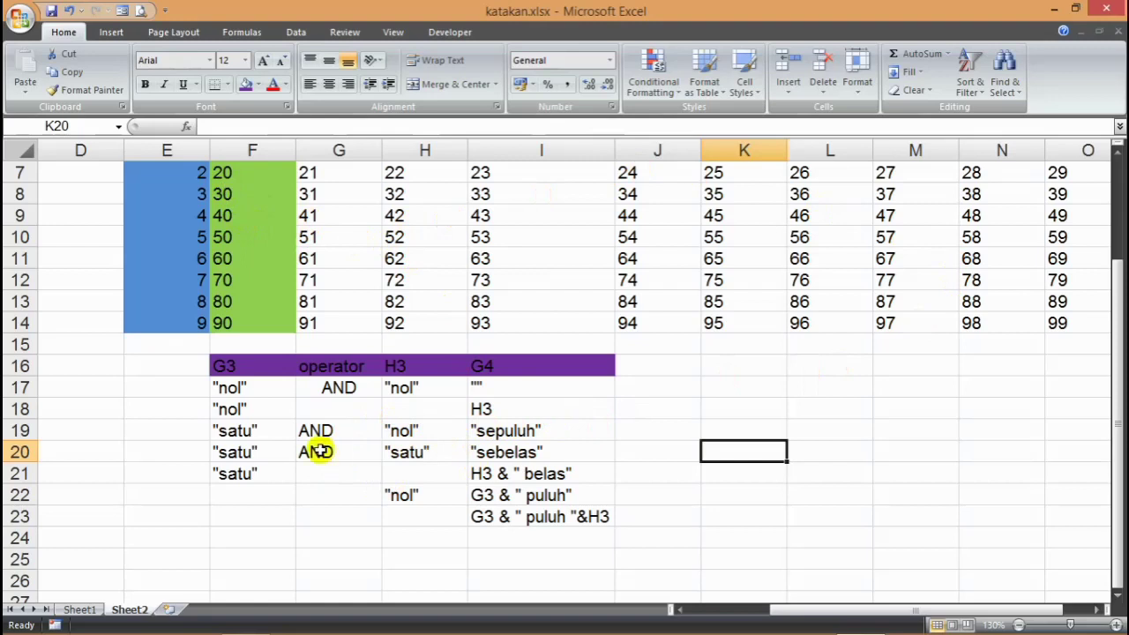
- View the empty result cell G4 on Sheet1 and return to the rule table on Sheet2
click(88, 609)
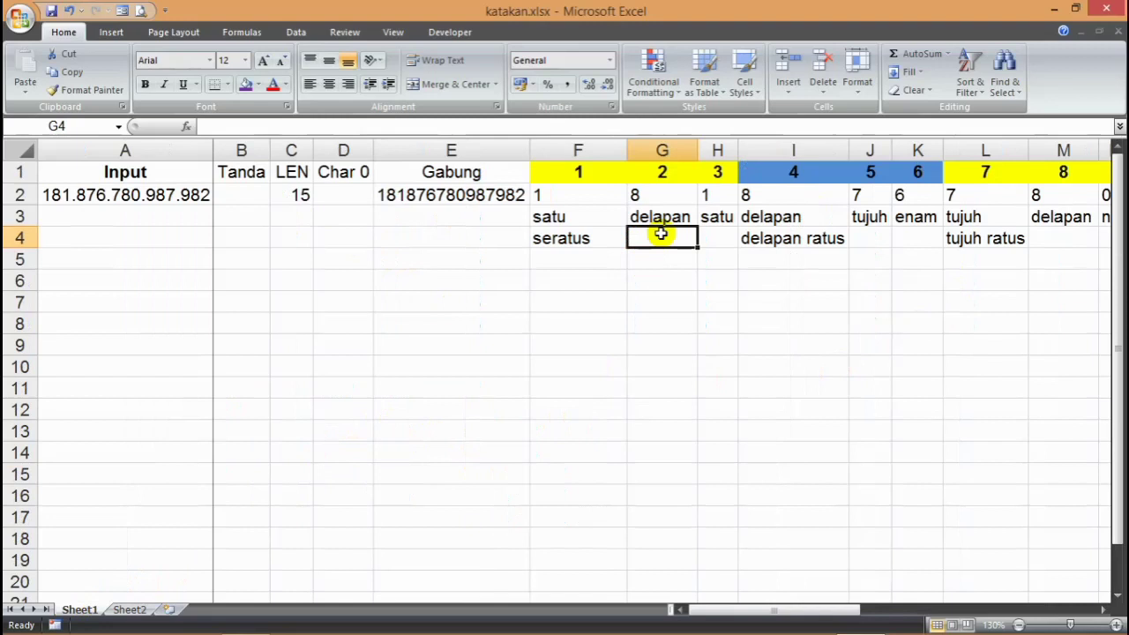
click(130, 609)
scroll(396, 408, down, 1)
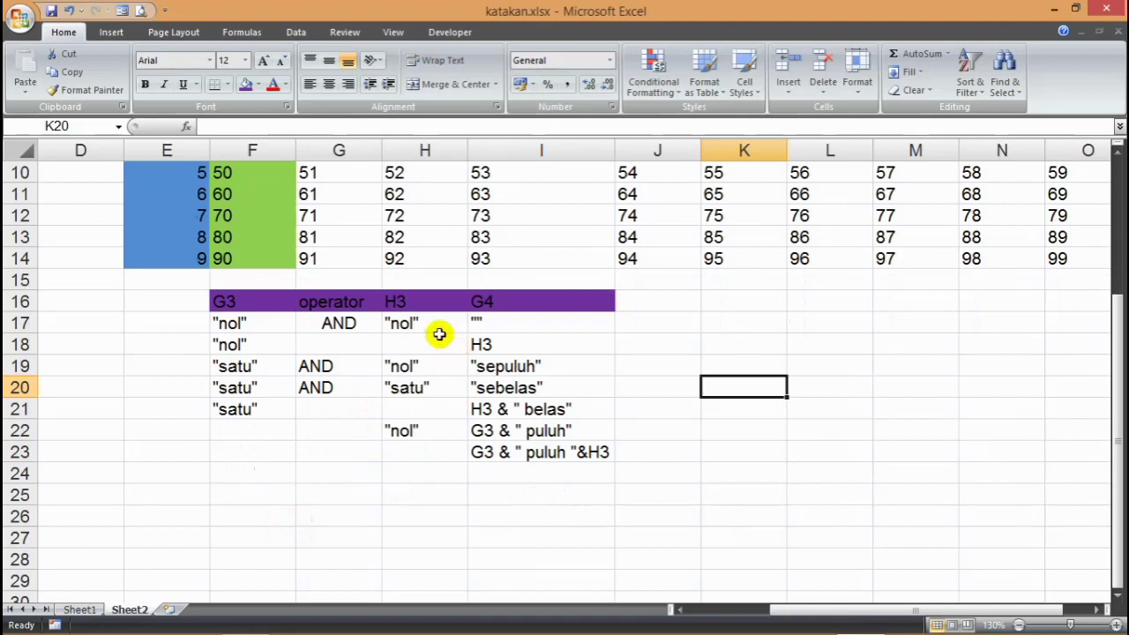
- Copy the text G3 from the rule table's header cell F16
click(232, 323)
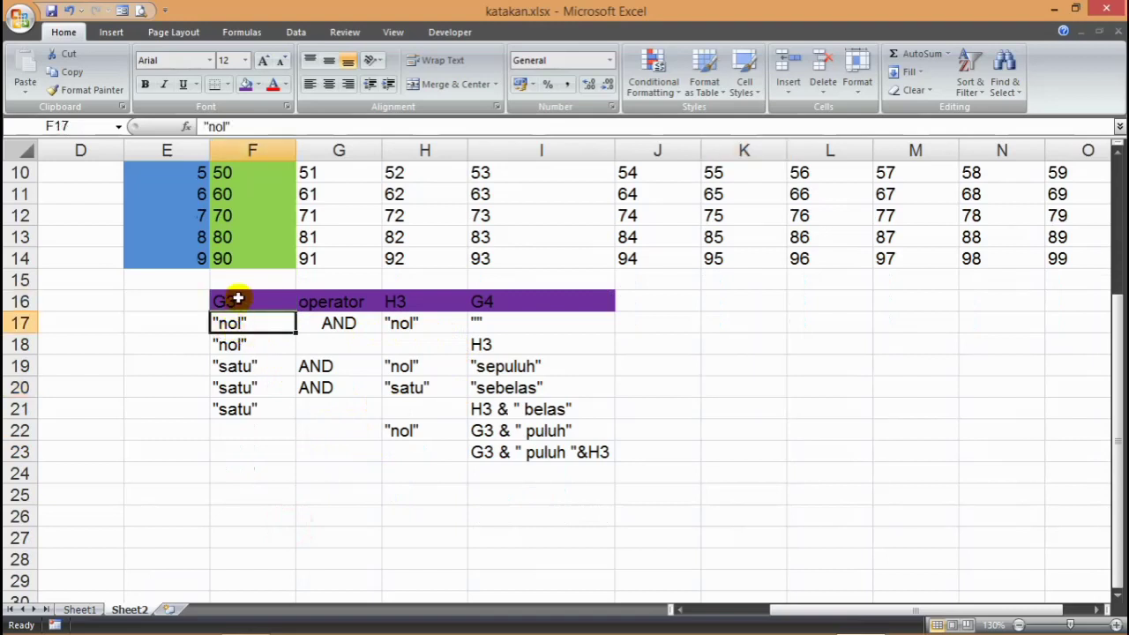
double_click(235, 299)
drag(214, 300, 247, 301)
key(ctrl+c)
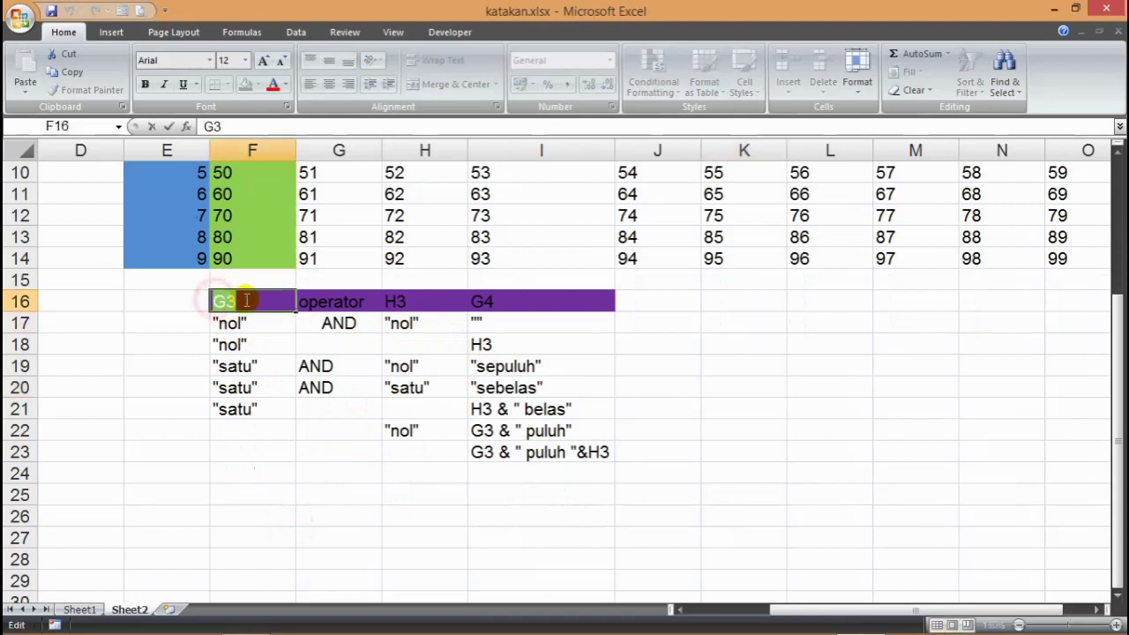
key(Return)
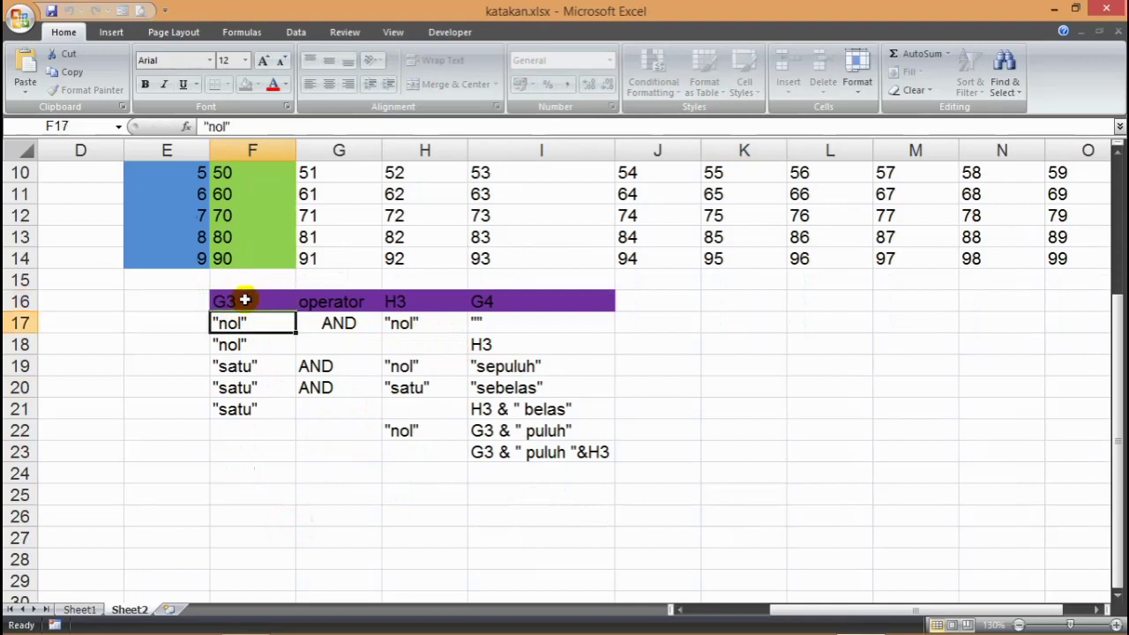
click(214, 126)
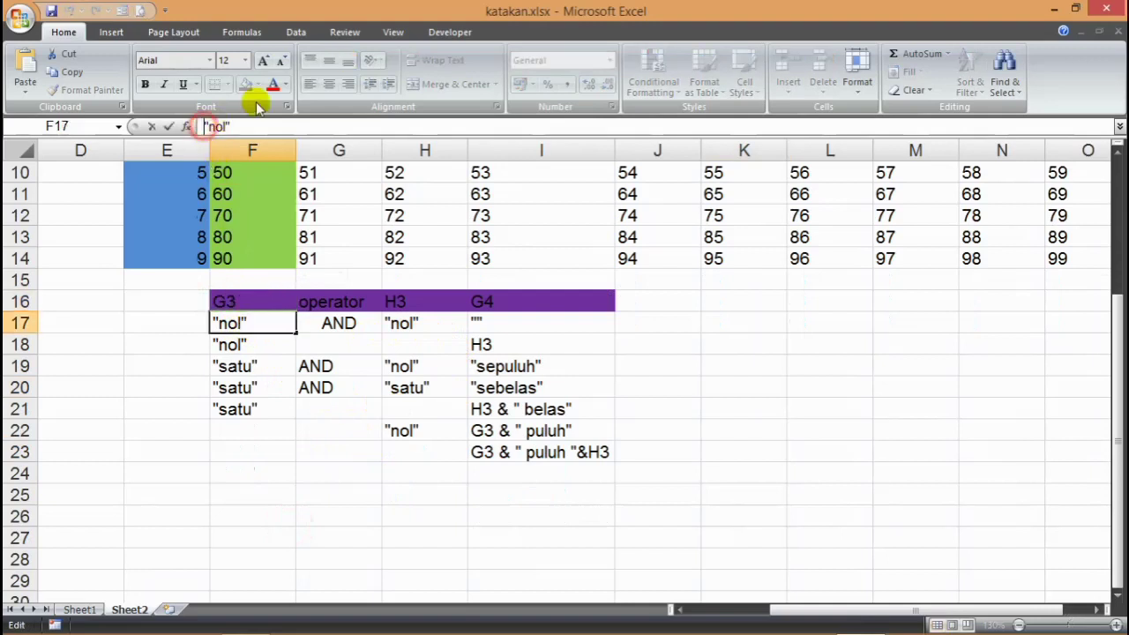
key(ctrl+v)
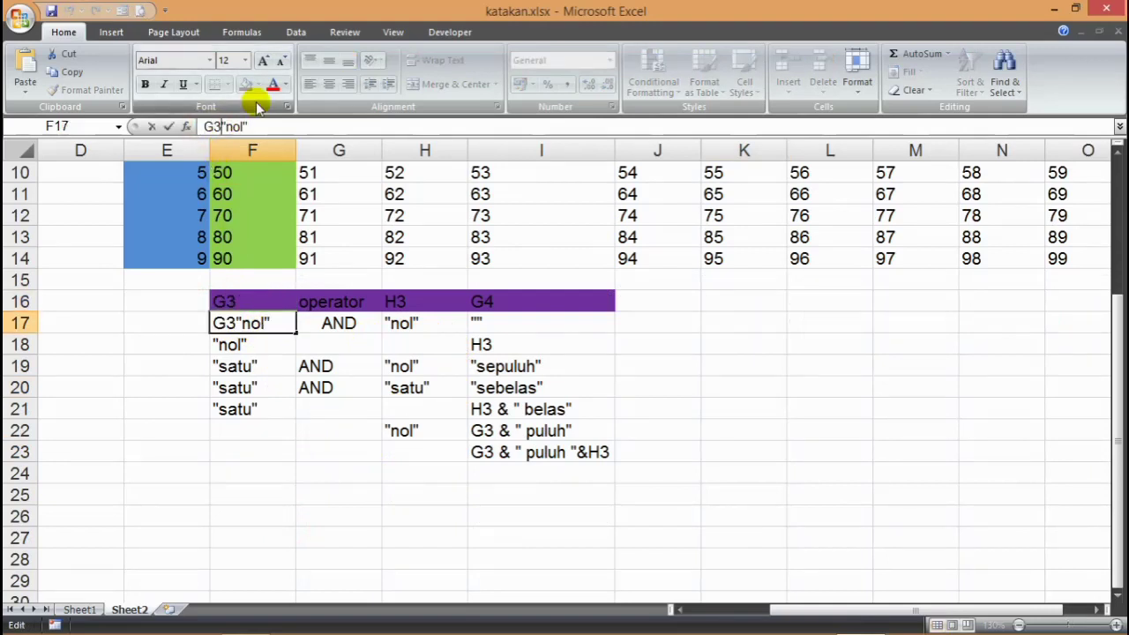
key(Escape)
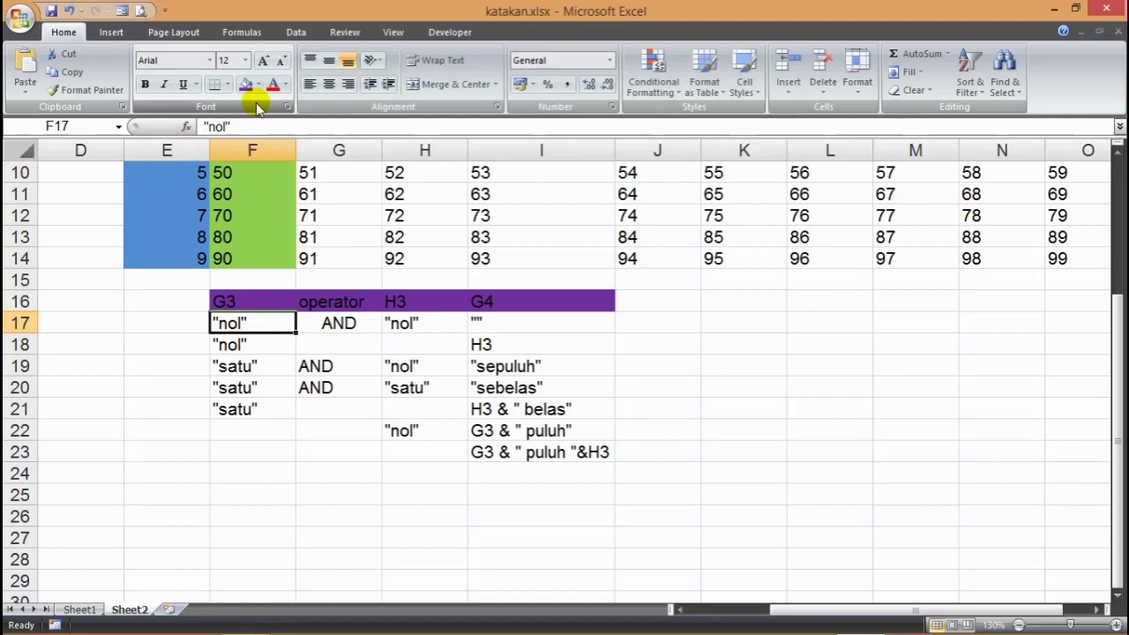
- Insert the copied G3 and an equals sign before the condition in cell F17, making it G3="nol"
click(205, 126)
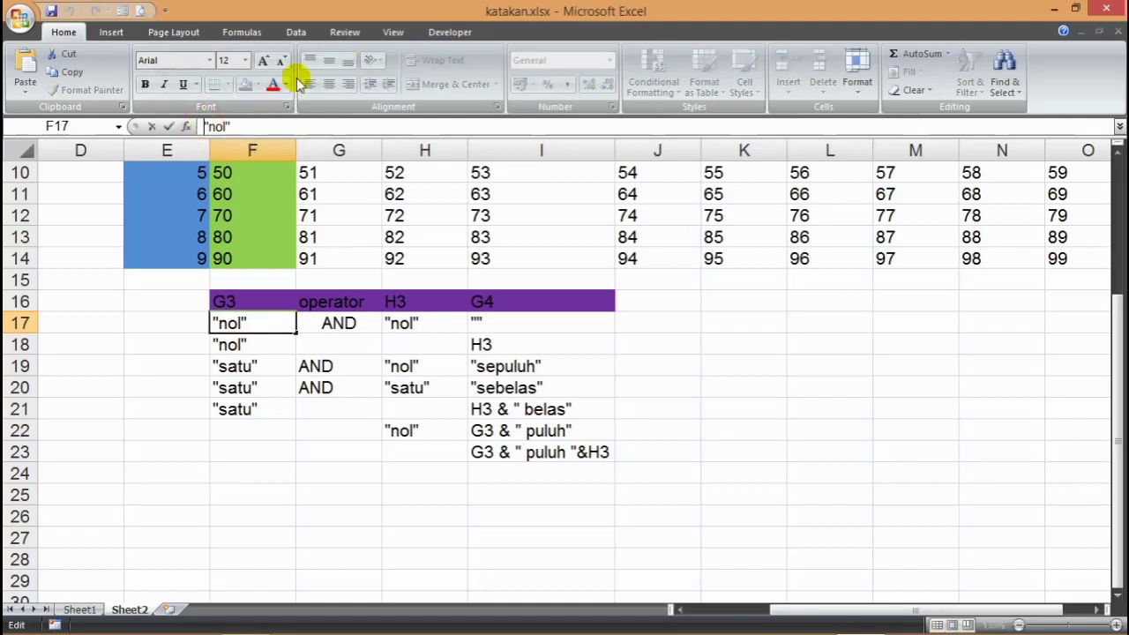
key(ctrl+v)
text(=)
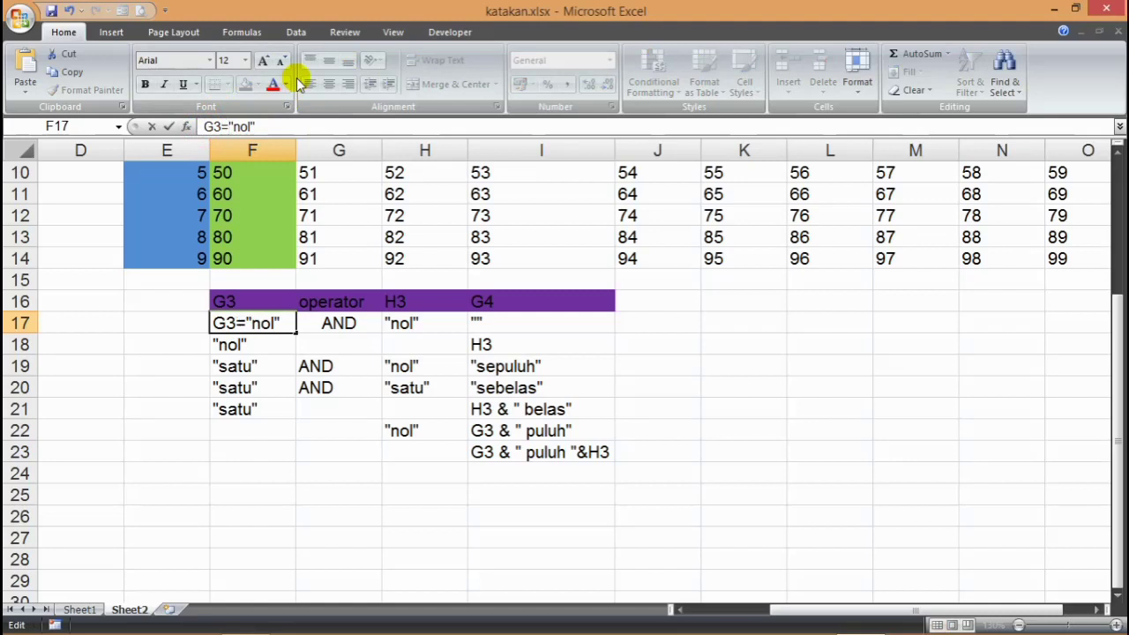
key(Tab)
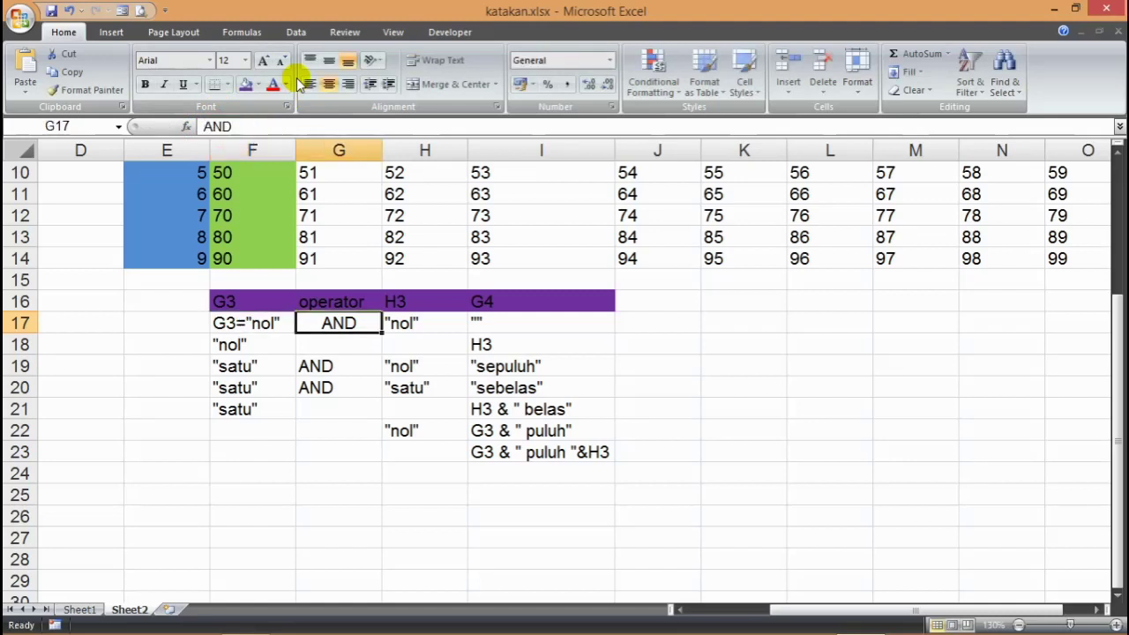
- Add the prefix G3= to the condition in cell F18, making it G3="nol"
click(233, 346)
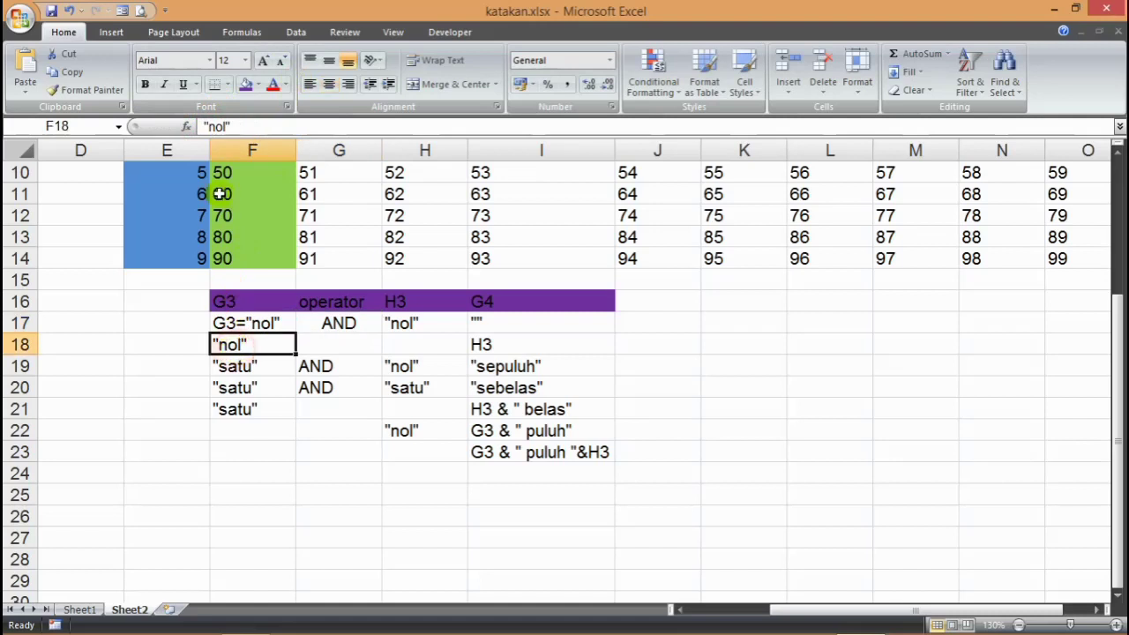
click(205, 127)
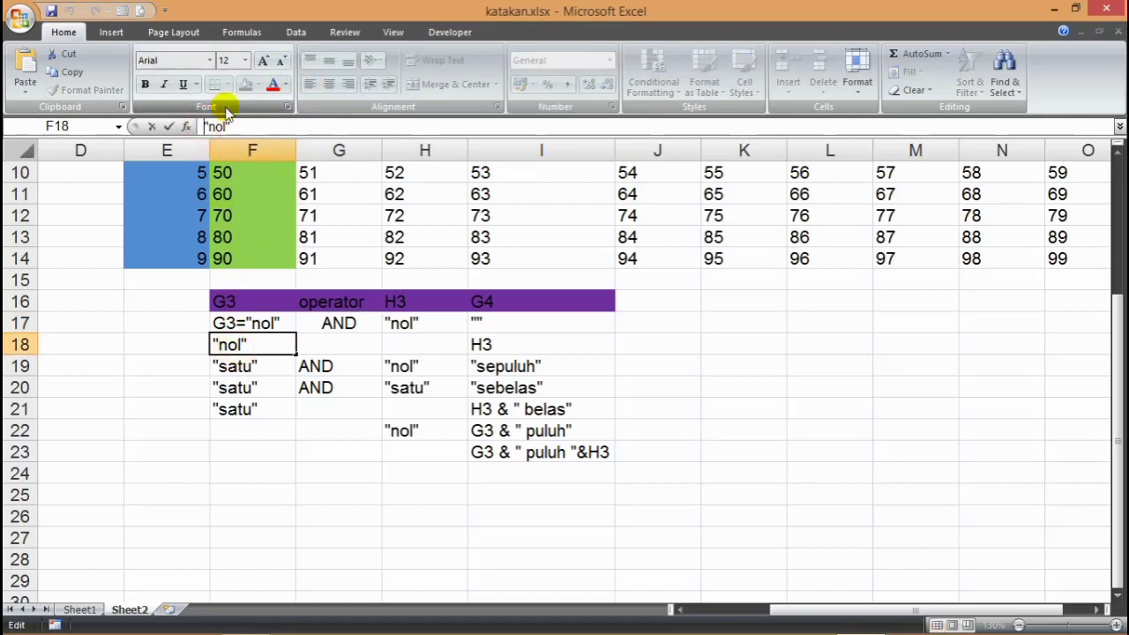
text(G3=)
drag(227, 127, 194, 126)
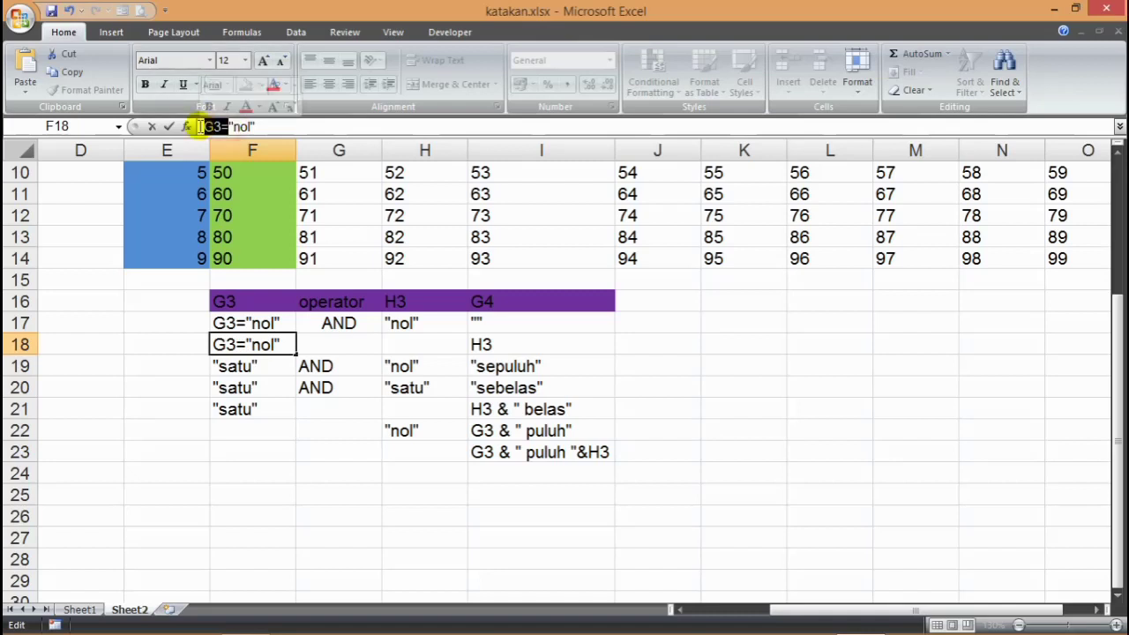
key(Return)
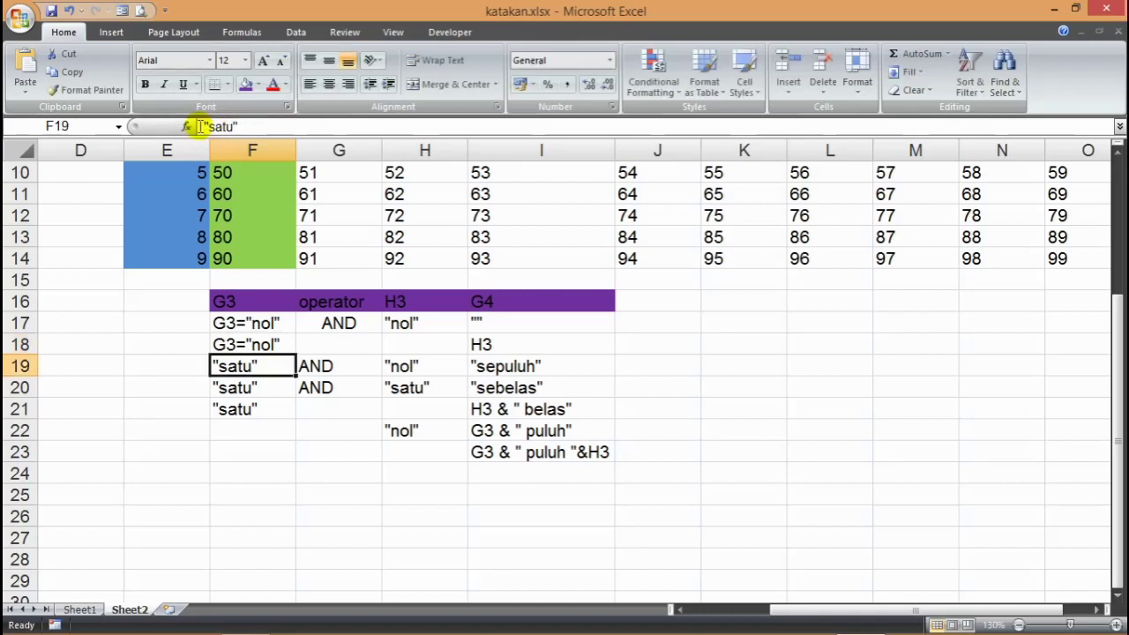
- Add the prefix G3= to the conditions in cells F19, F20 and F21, making each one G3="satu"
click(202, 127)
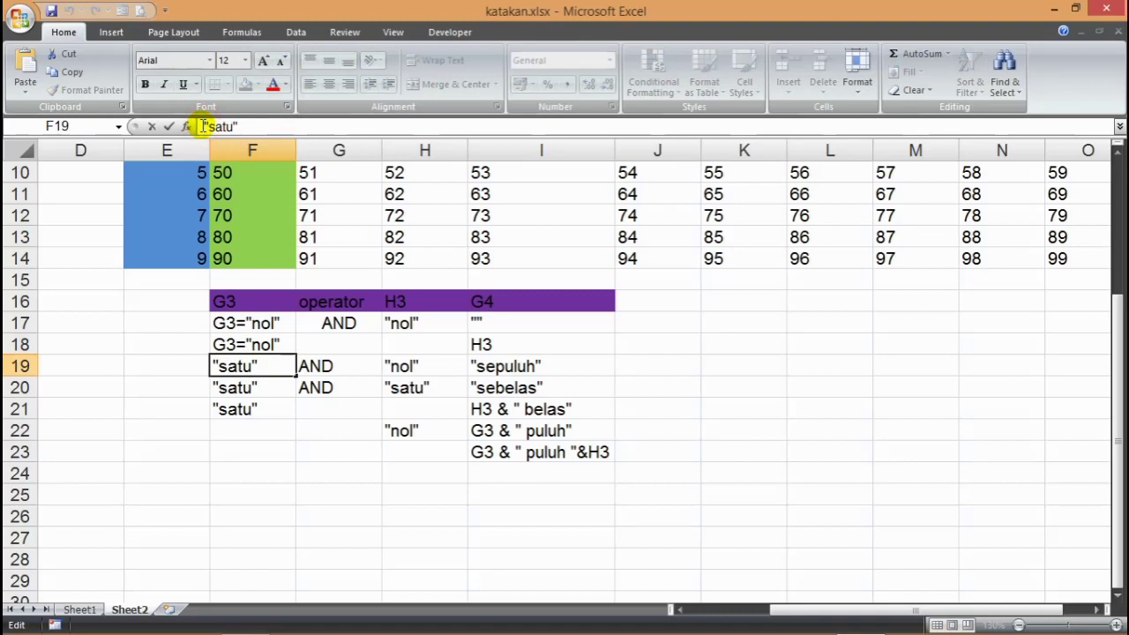
text(G3=)
key(Return)
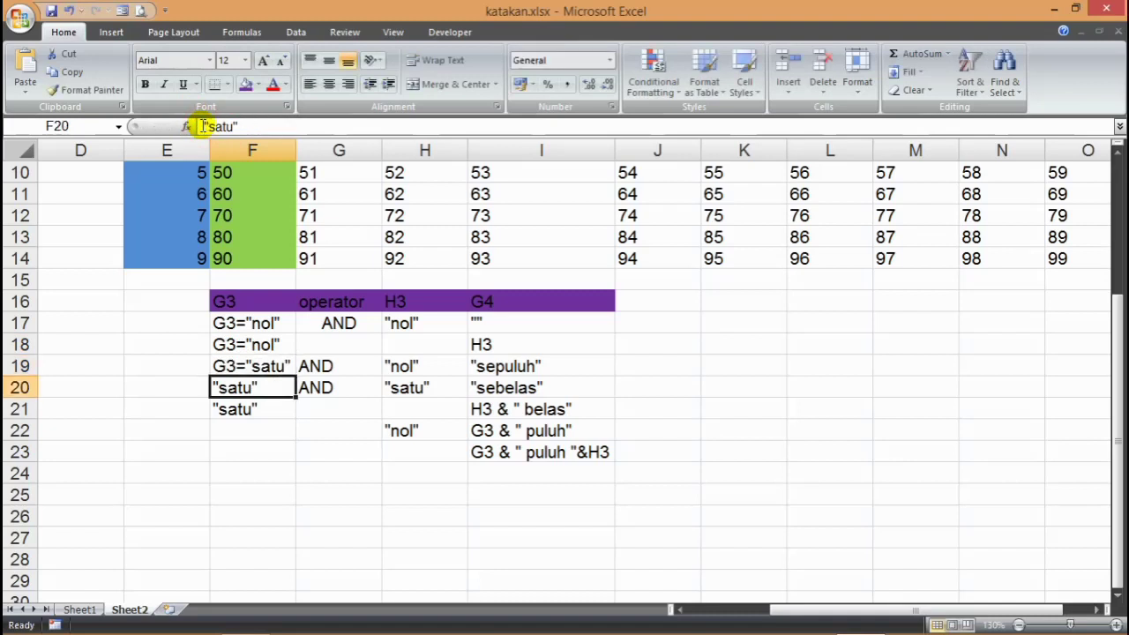
click(201, 126)
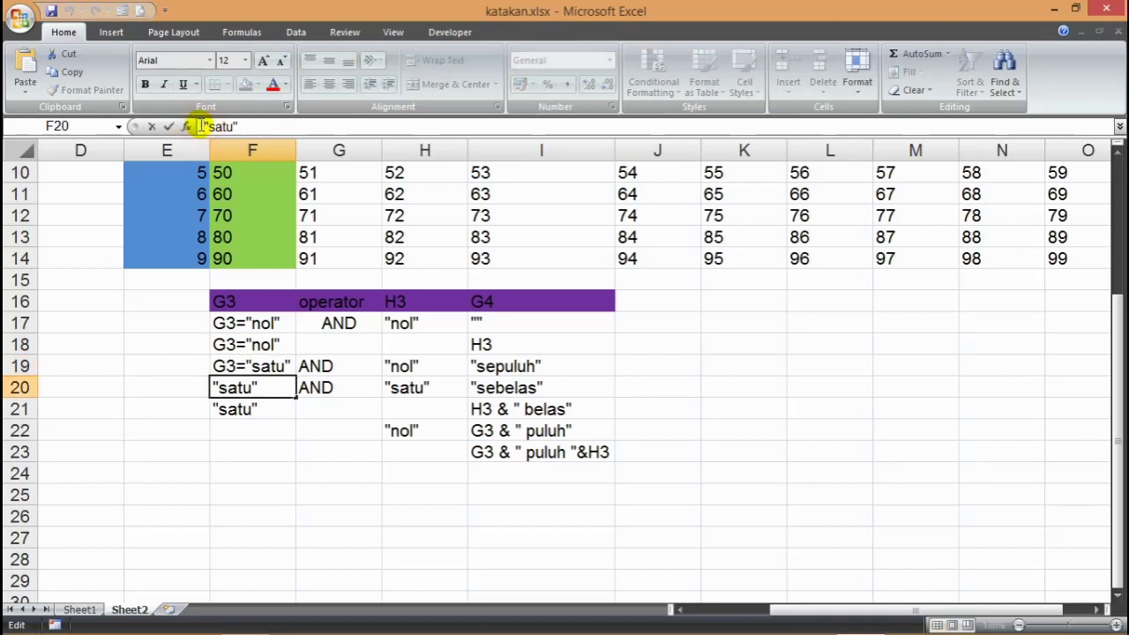
text(G3=)
key(Return)
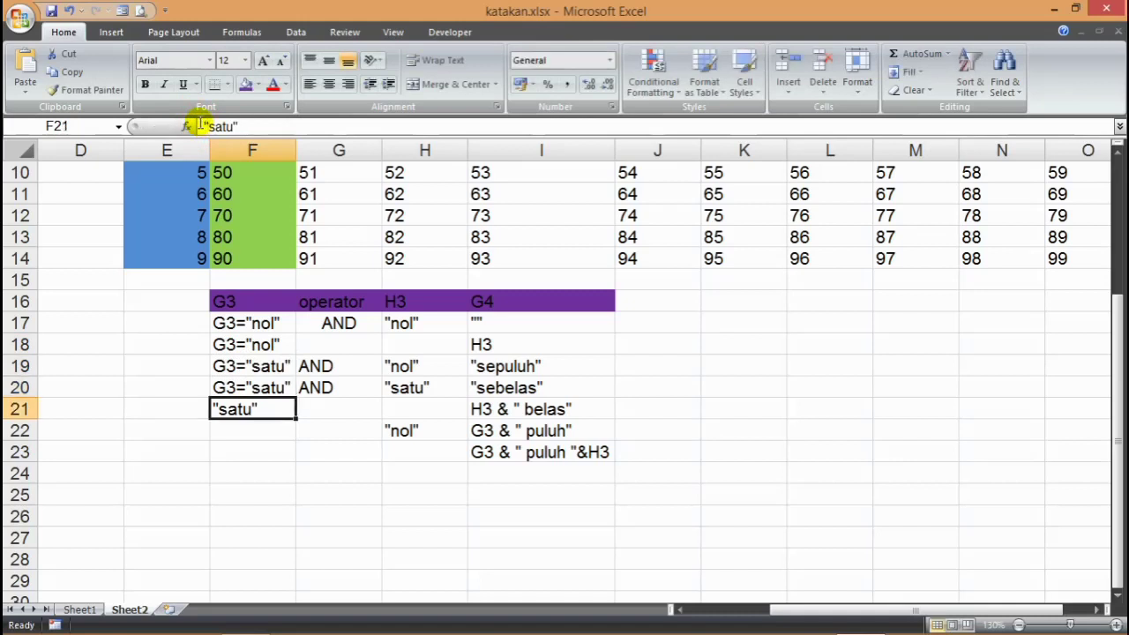
click(203, 126)
text(G3=)
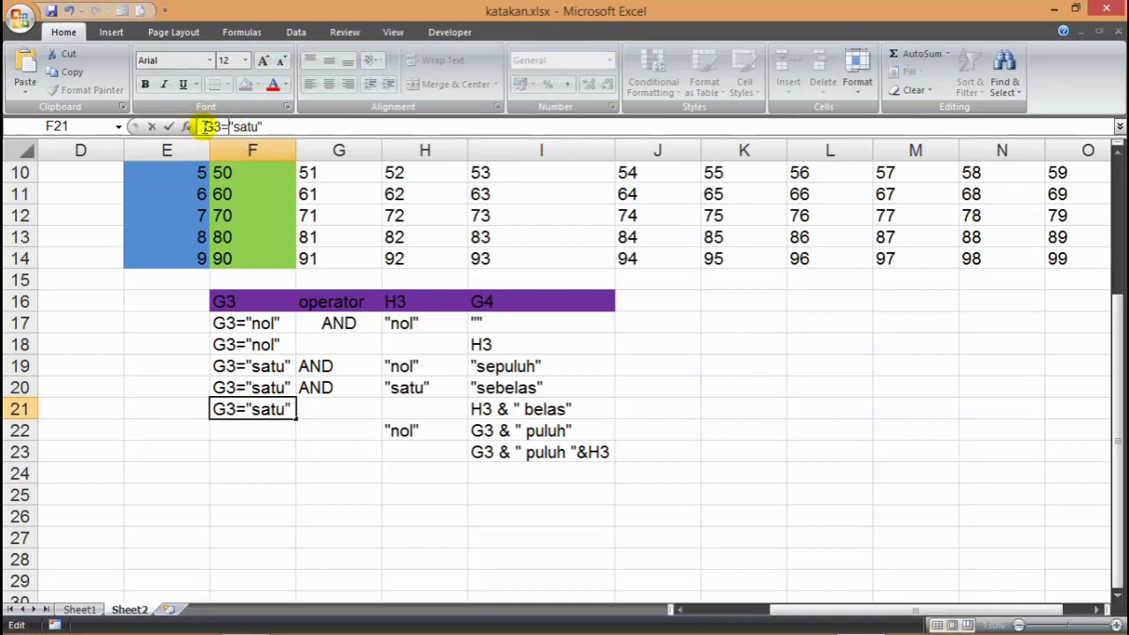
key(Return)
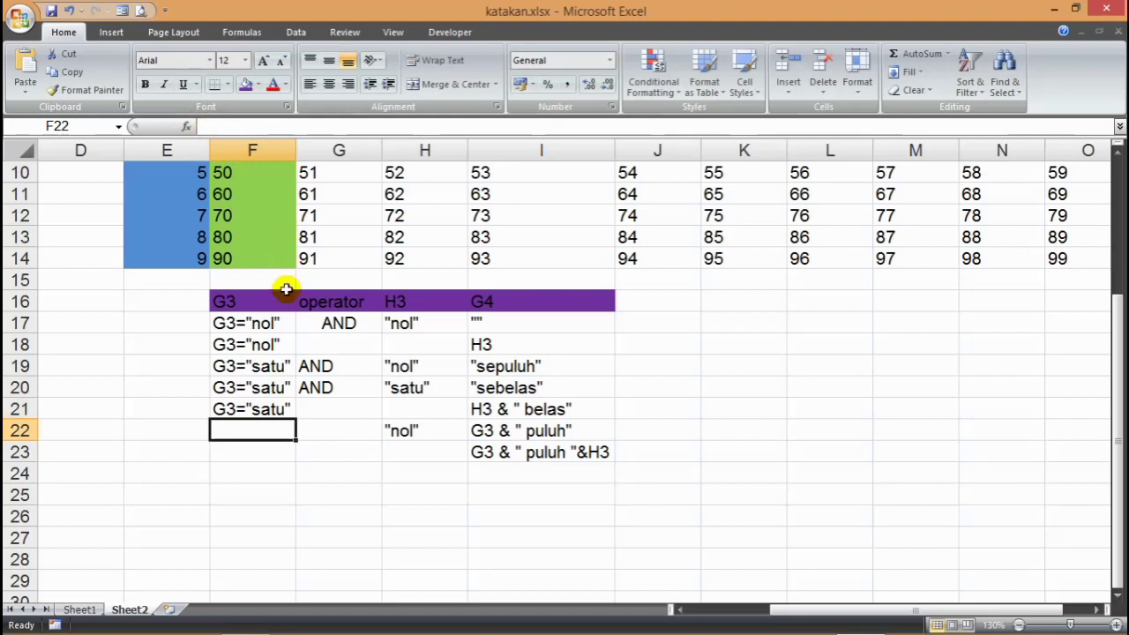
- Centre the operator cells G17:G21 and add the prefix H3= to the condition in H17, making it H3="nol"
drag(337, 323, 344, 408)
click(328, 84)
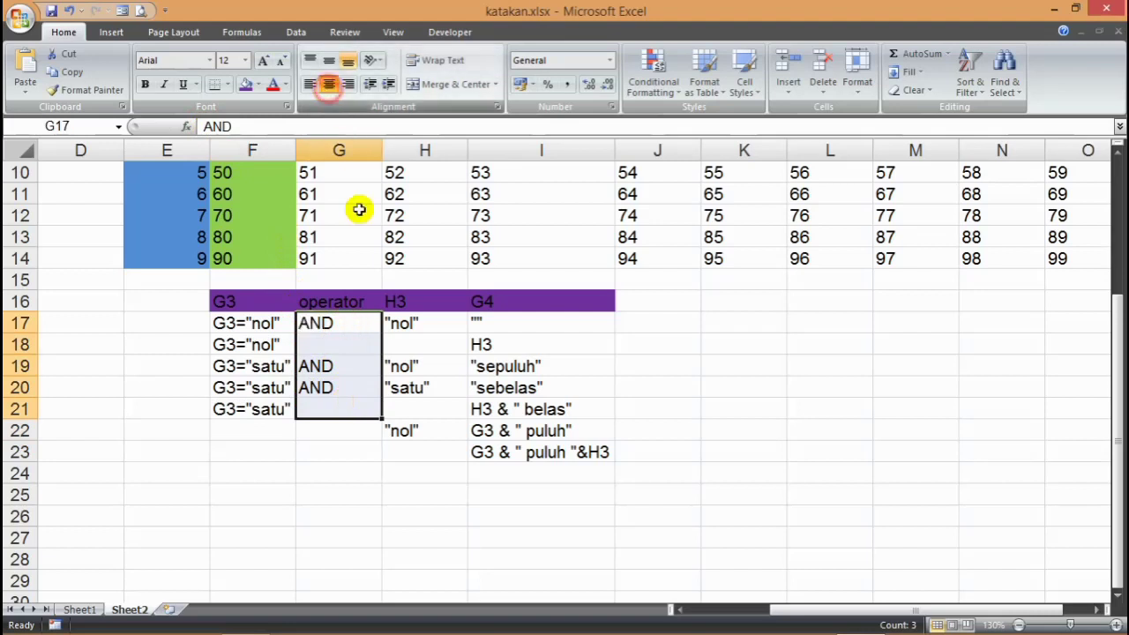
click(404, 323)
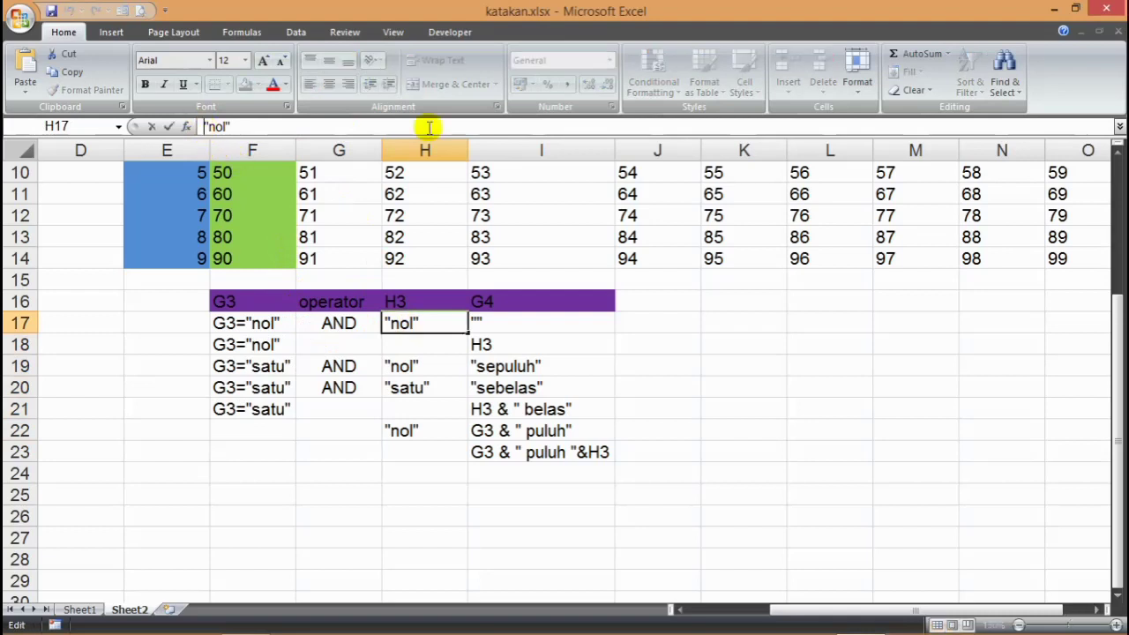
text(H3=)
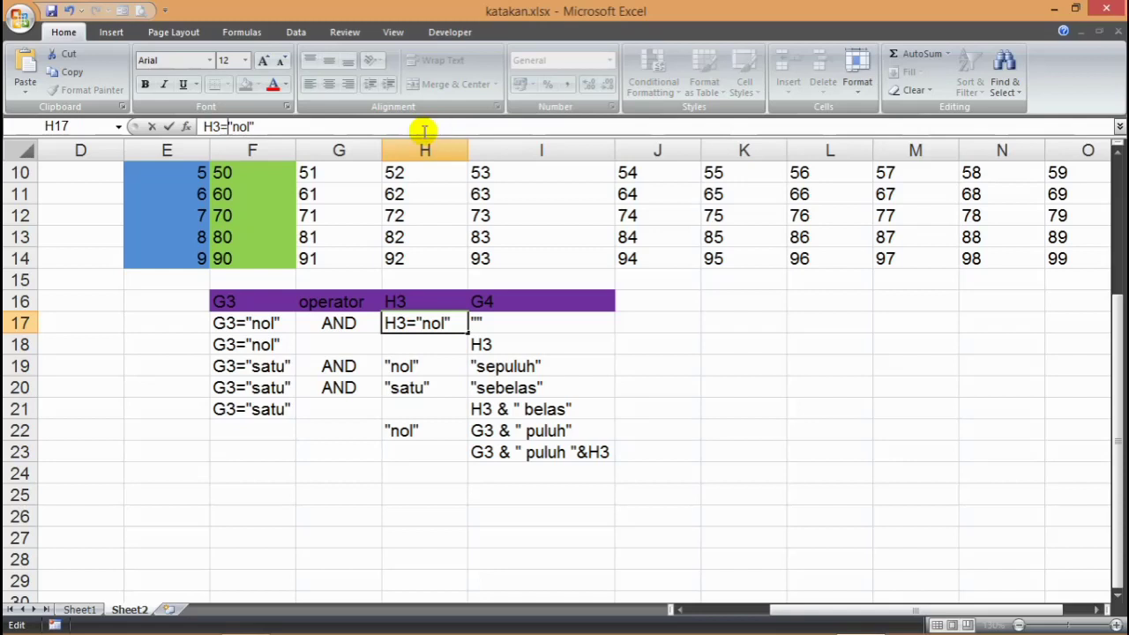
key(shift+Left)
key(shift+Left)
key(Return)
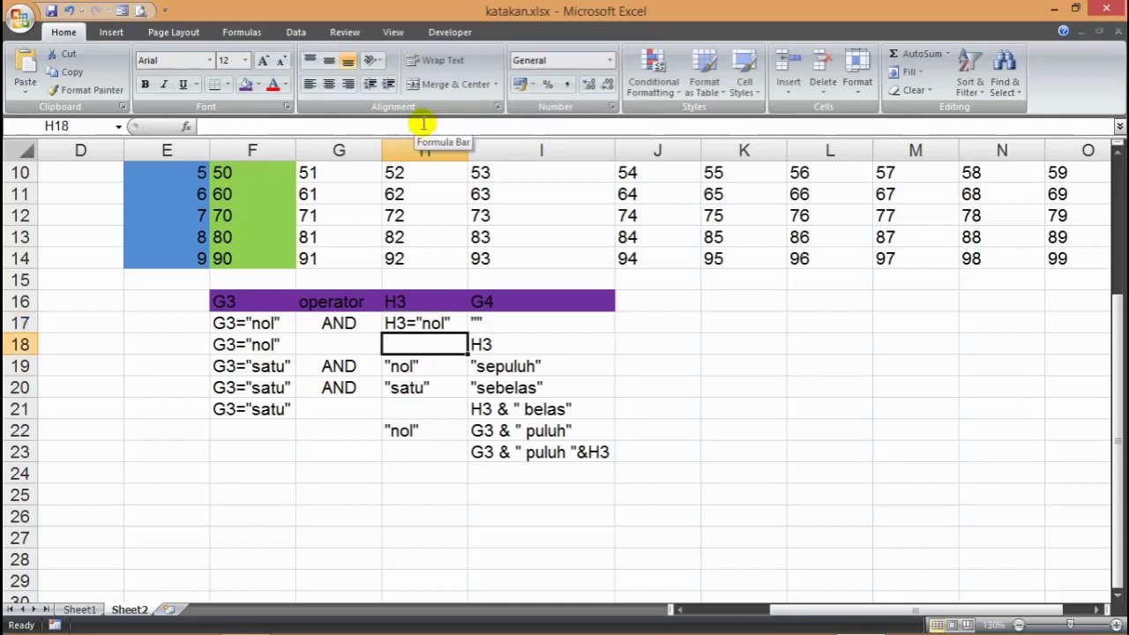
- Add the prefix H3= to the conditions in H19, H20 and H22, making them H3="nol", H3="satu" and H3="nol"
key(Down)
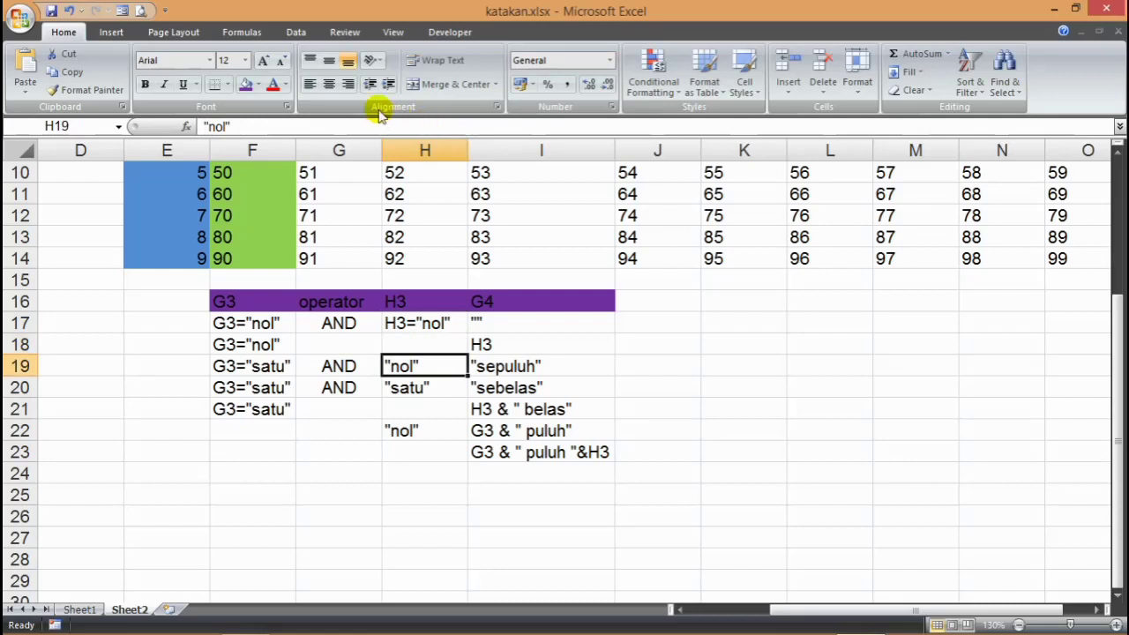
click(204, 126)
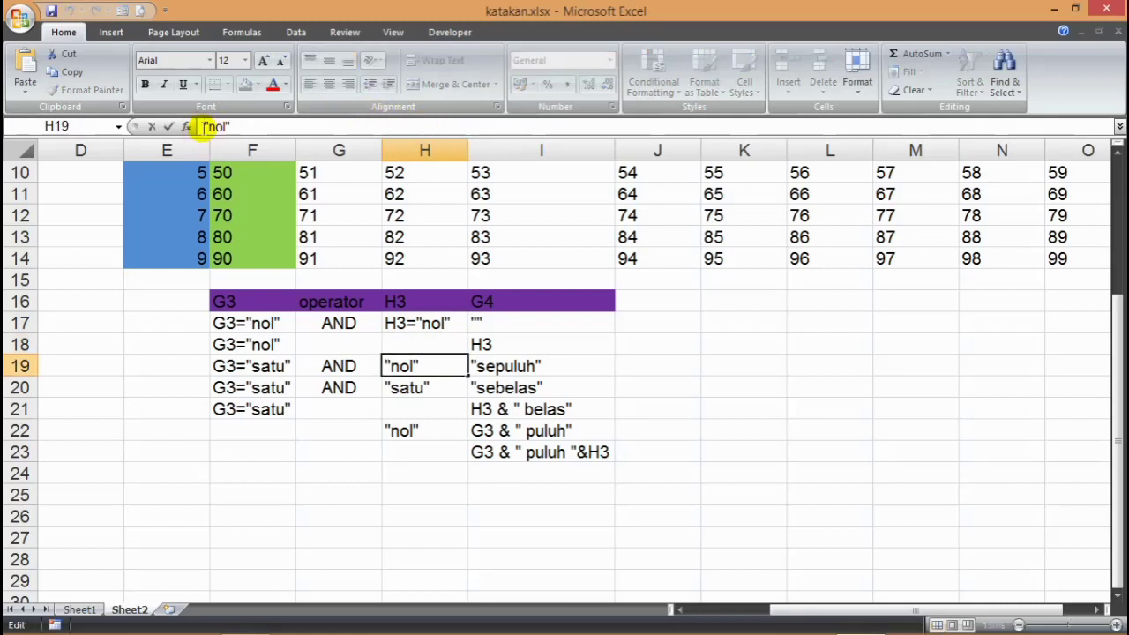
text(H3=)
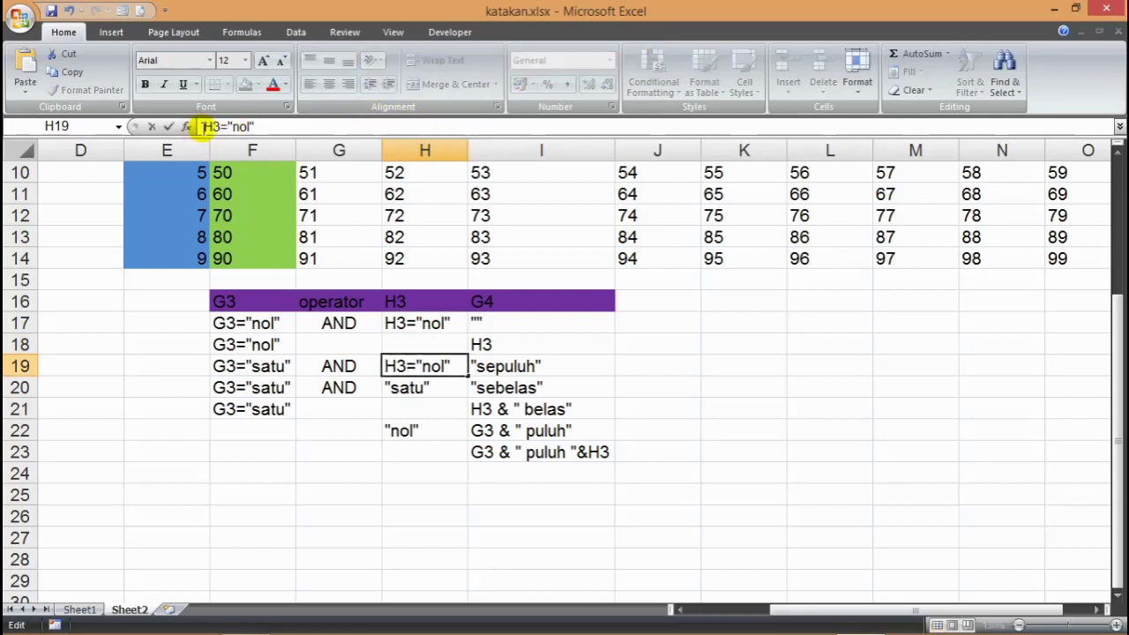
key(Return)
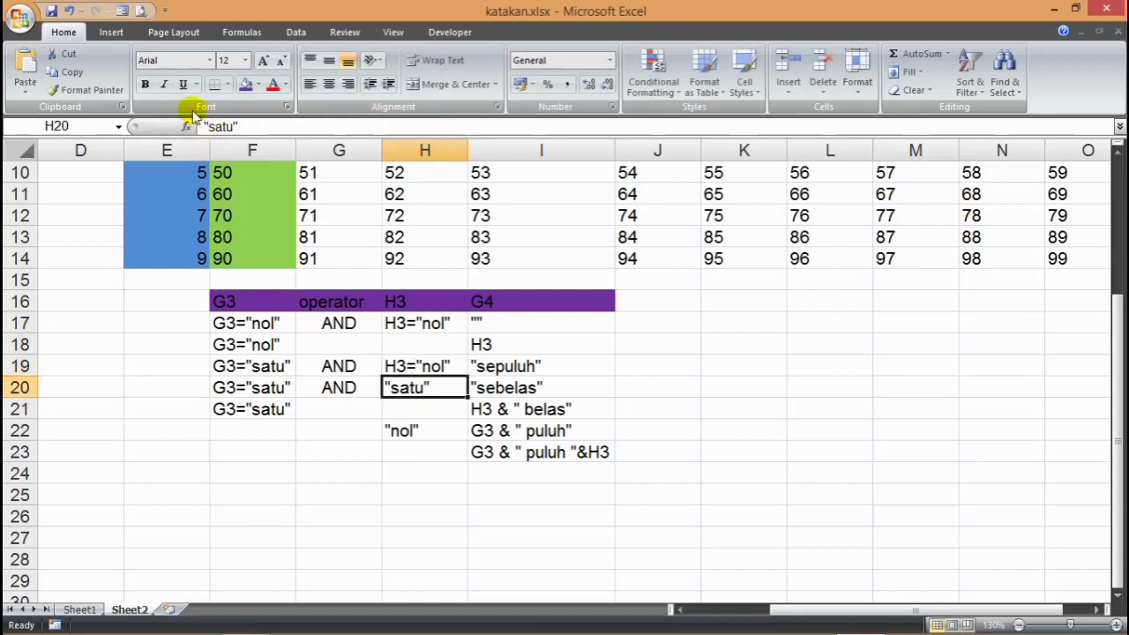
click(204, 127)
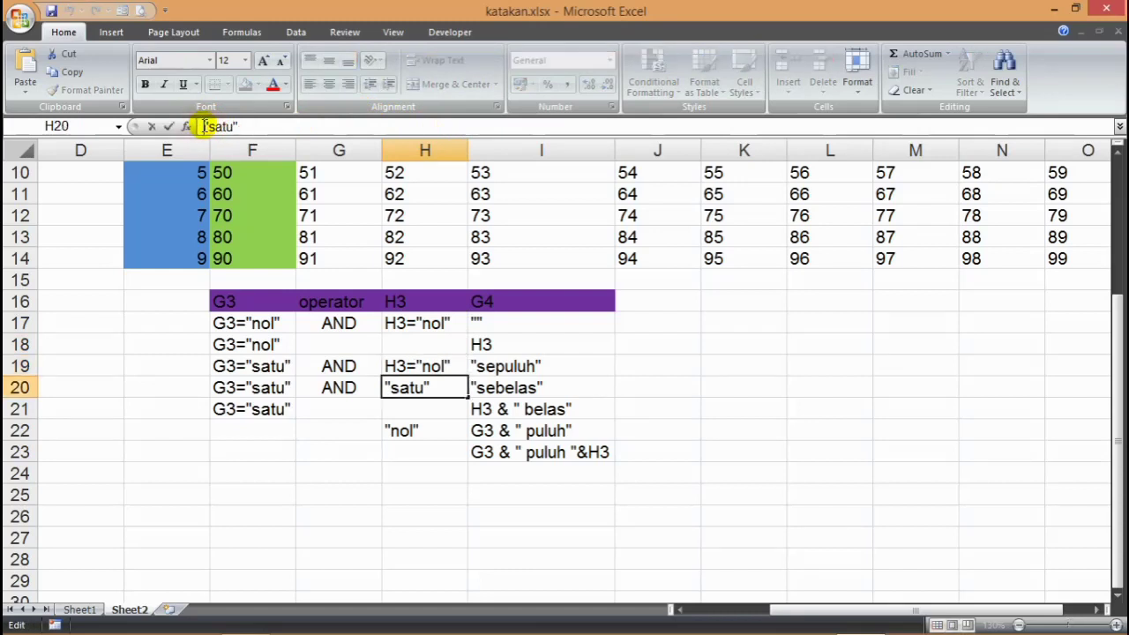
text(H3=)
key(Return)
key(Return)
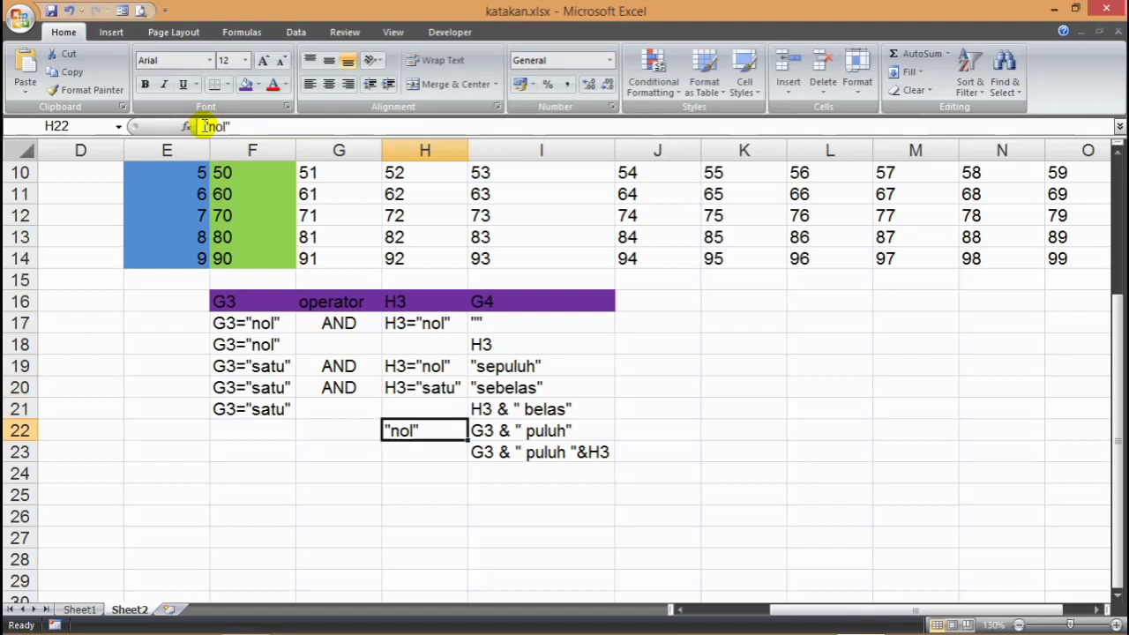
click(205, 127)
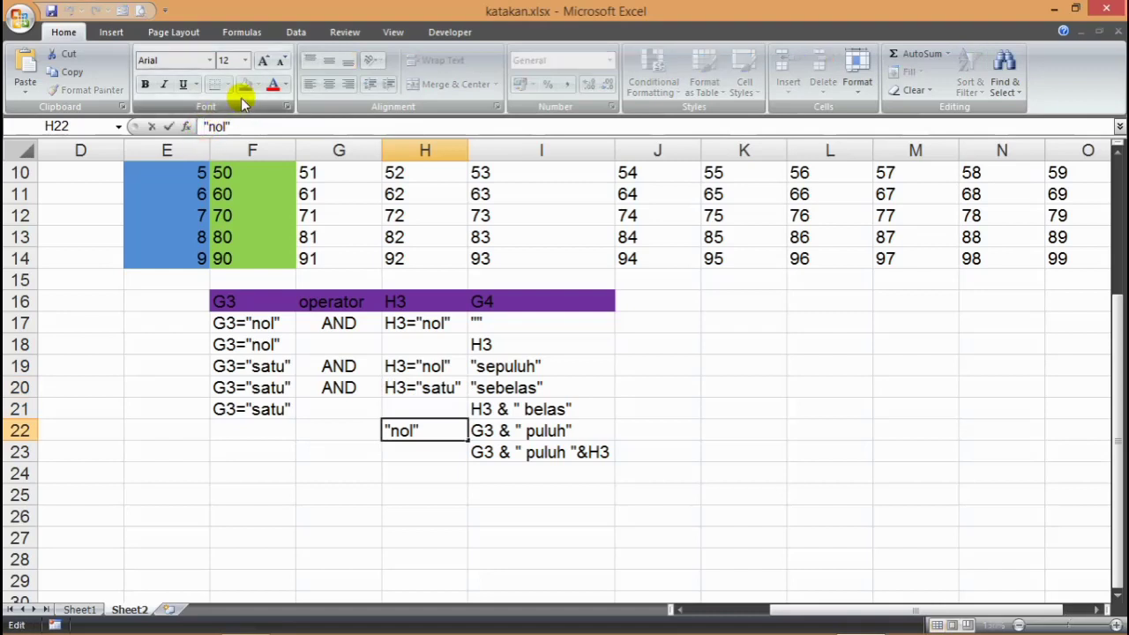
text(H3=)
key(Return)
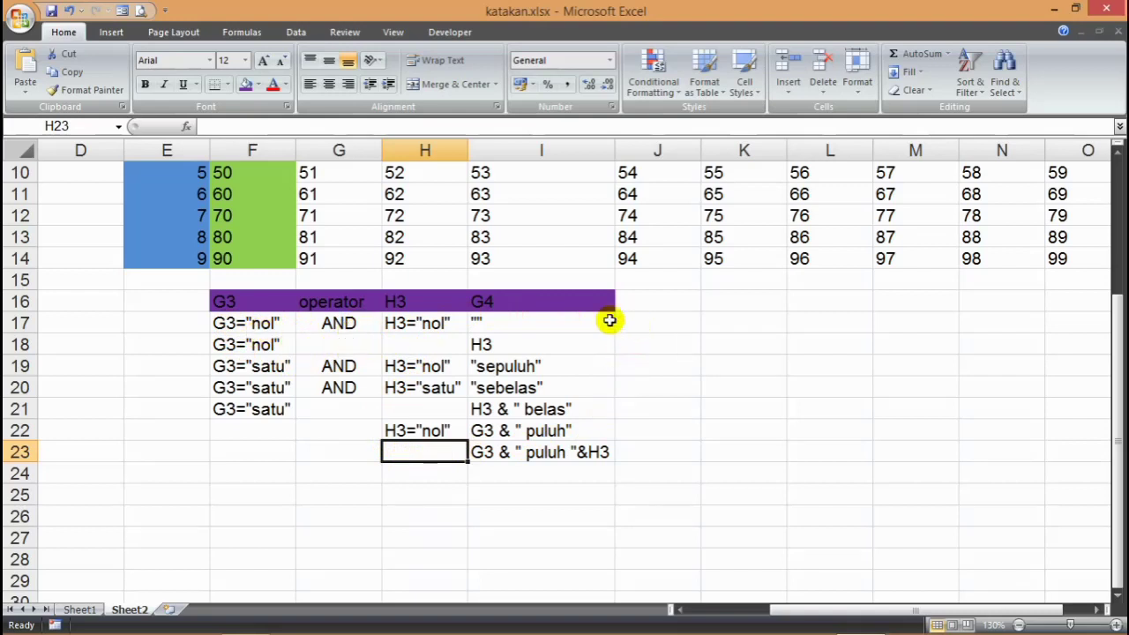
- Add the header sintak excel in cell J16 of the rule table and widen column J to fit it
click(659, 304)
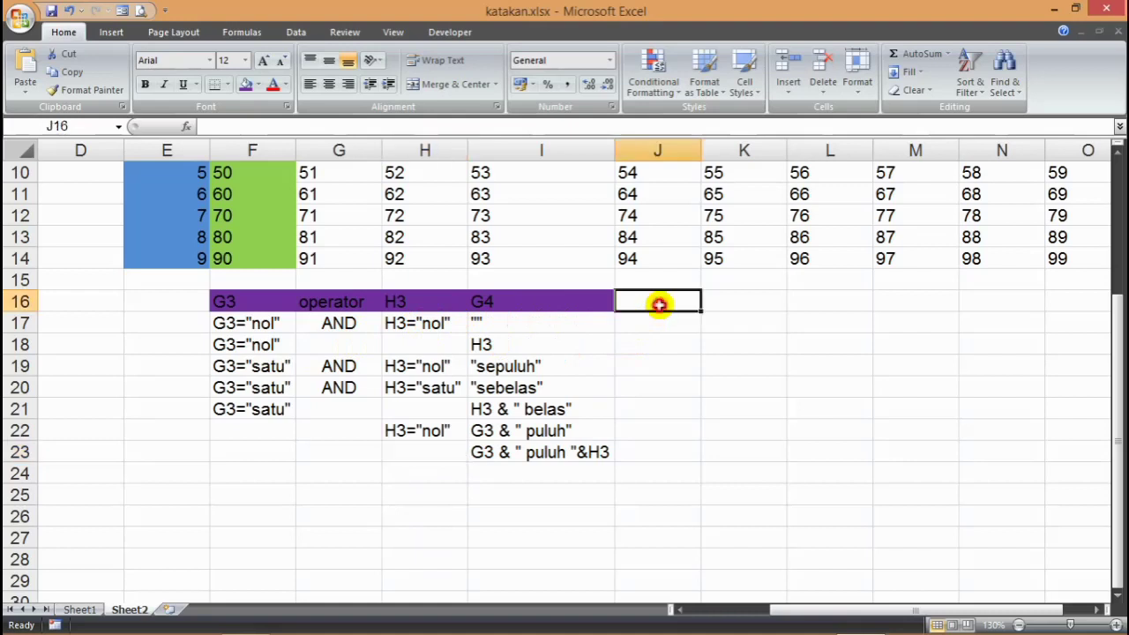
text(sitak)
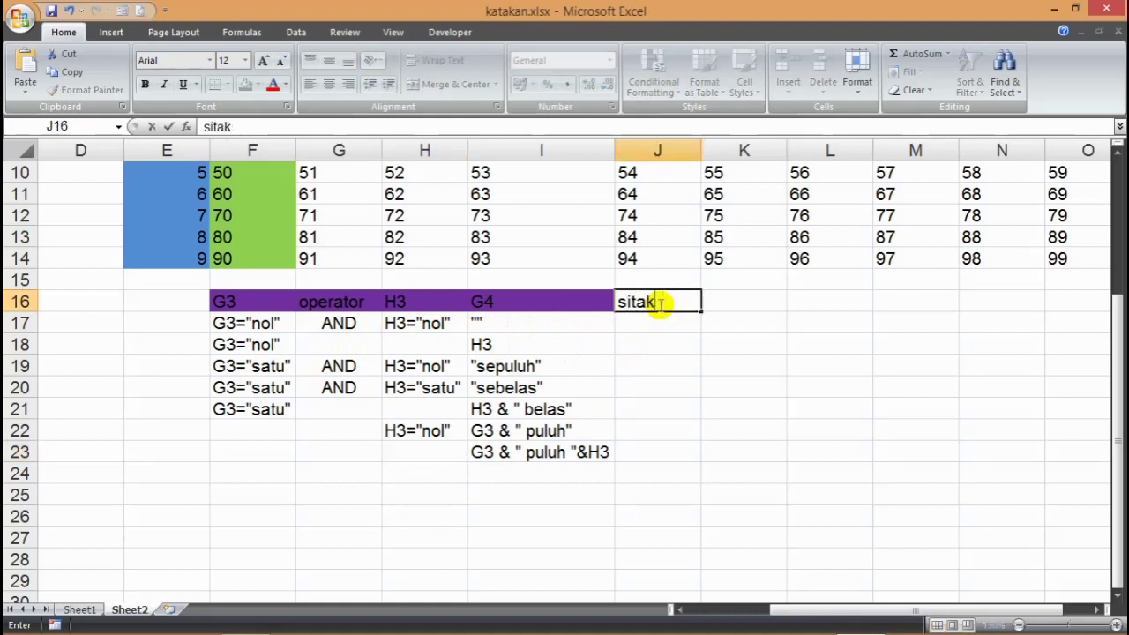
key(BackSpace)
key(BackSpace)
text(intak excel)
key(Return)
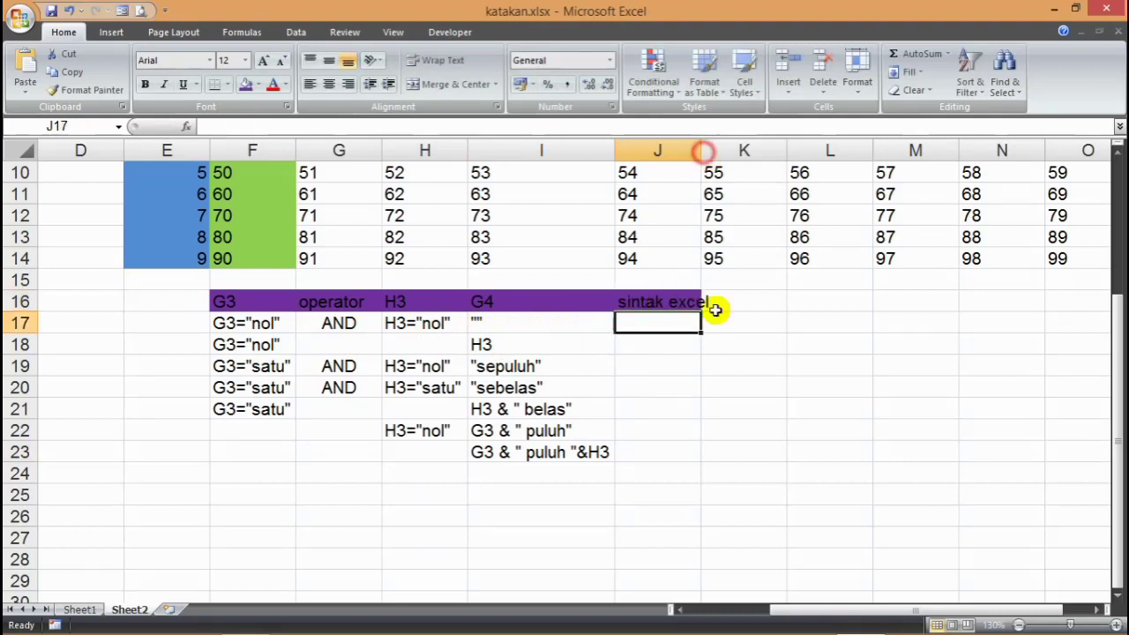
click(691, 318)
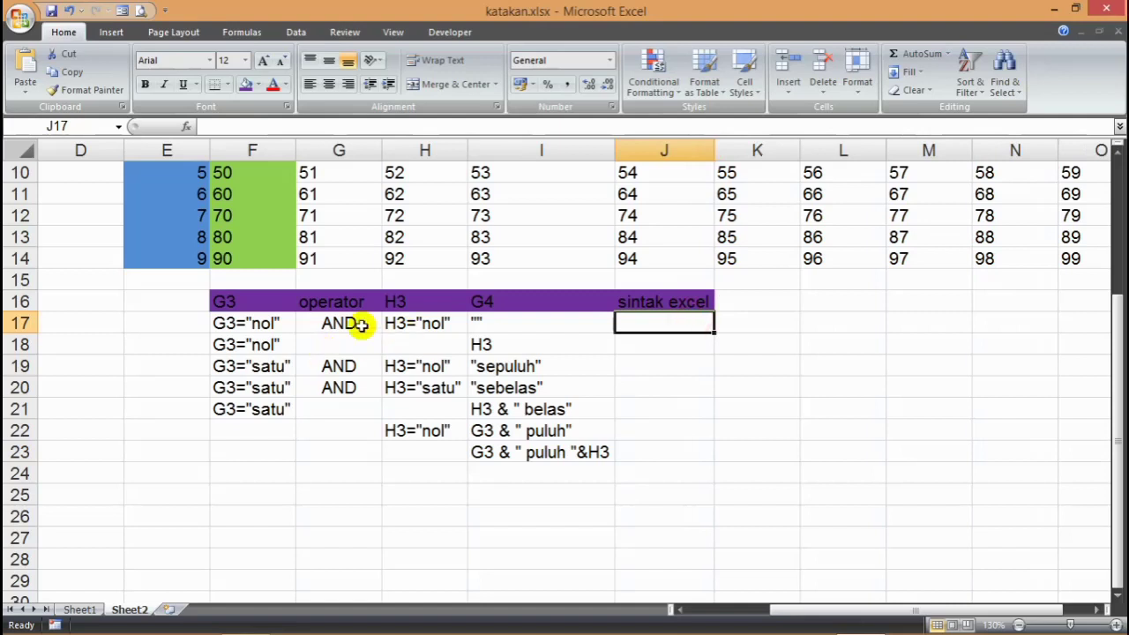
click(361, 325)
click(644, 323)
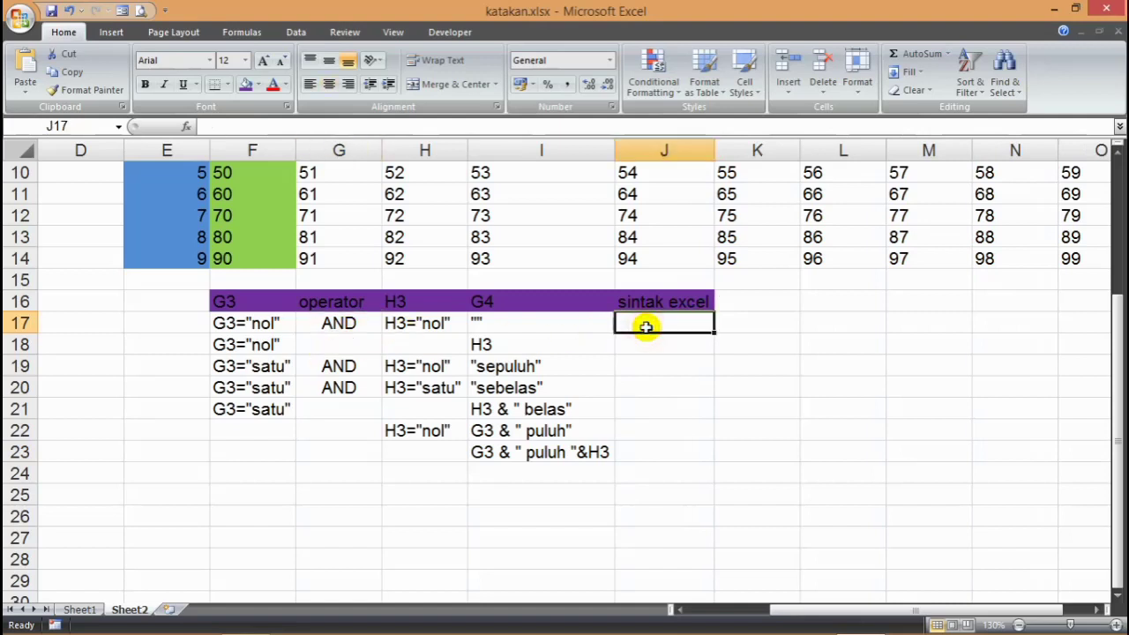
- Insert a sample AND function in empty cell F26 with the arguments F17=1 and H17=2
click(280, 520)
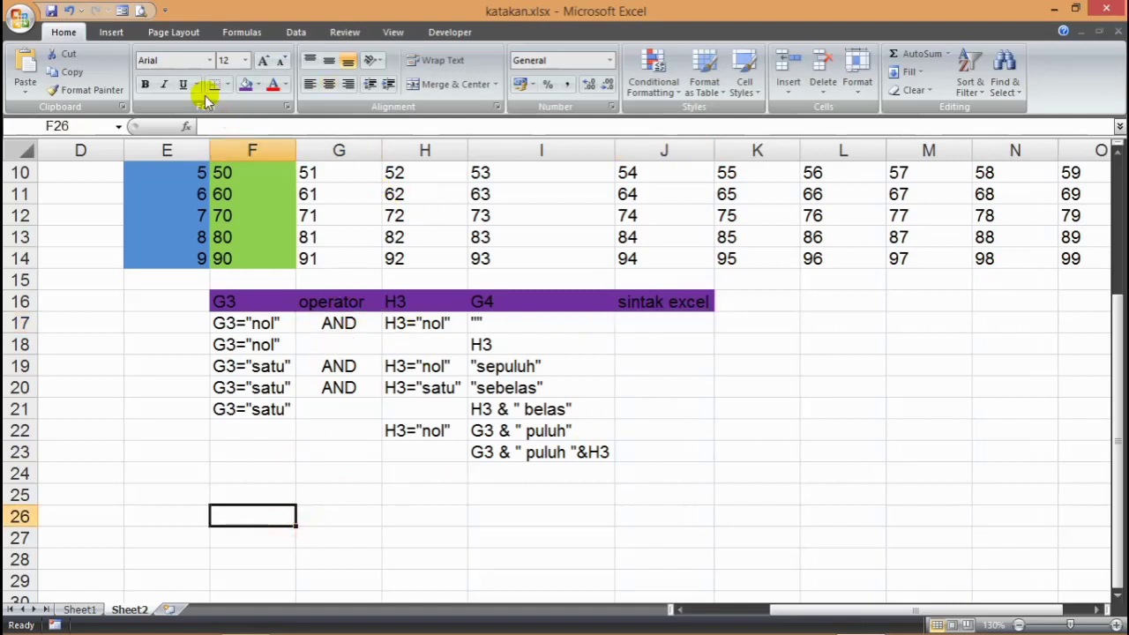
click(185, 126)
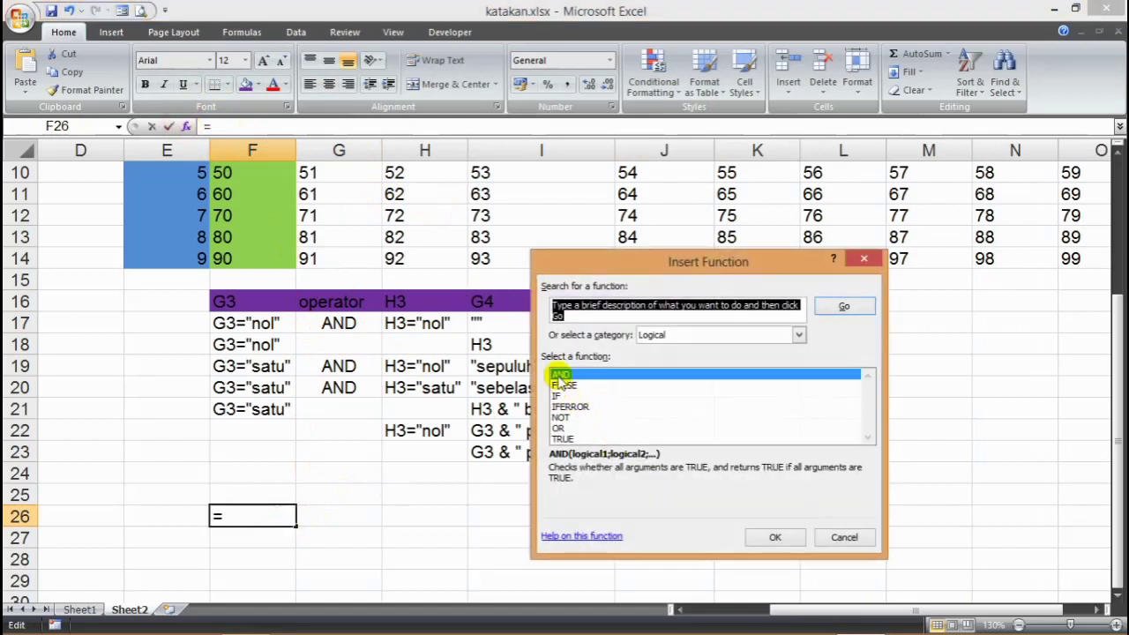
click(769, 535)
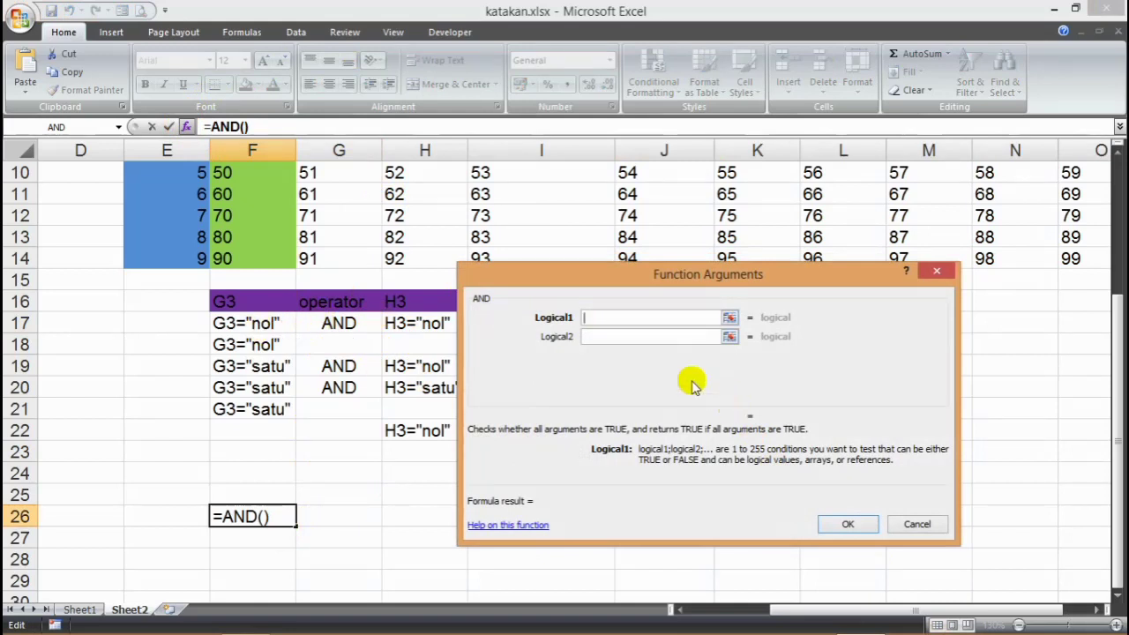
click(261, 324)
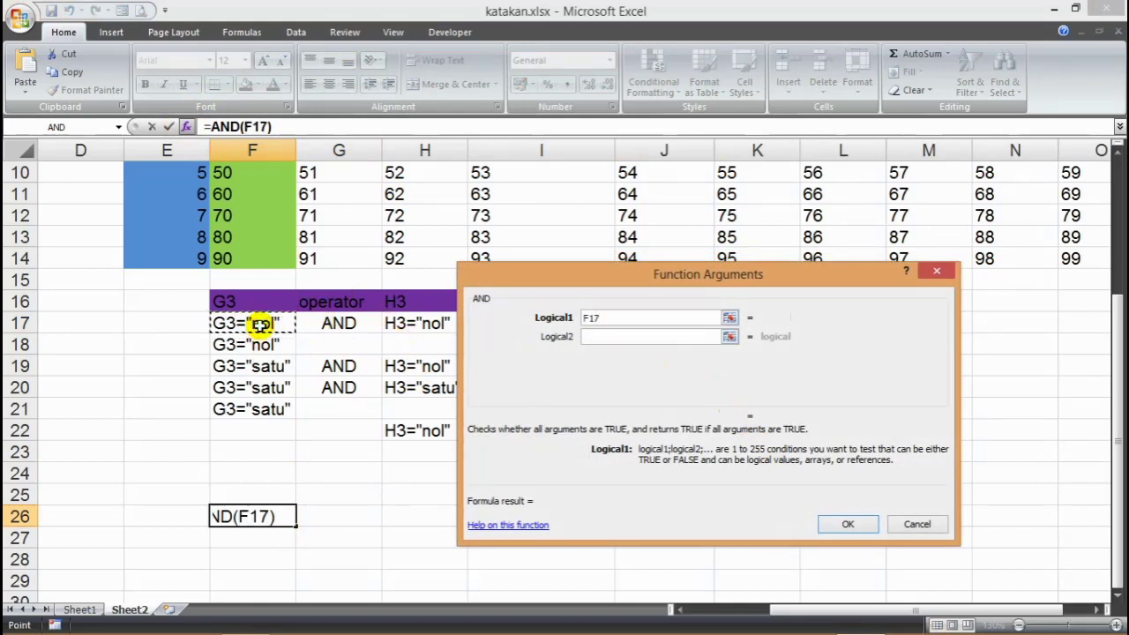
click(617, 337)
click(446, 323)
click(617, 317)
text(=1)
key(Tab)
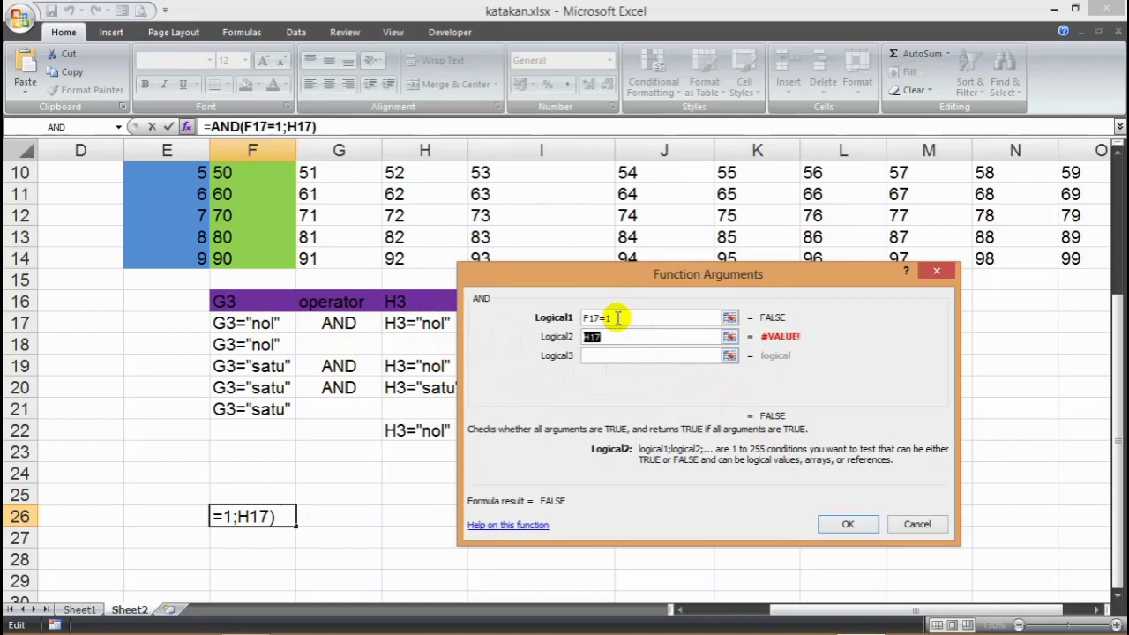
text(=2)
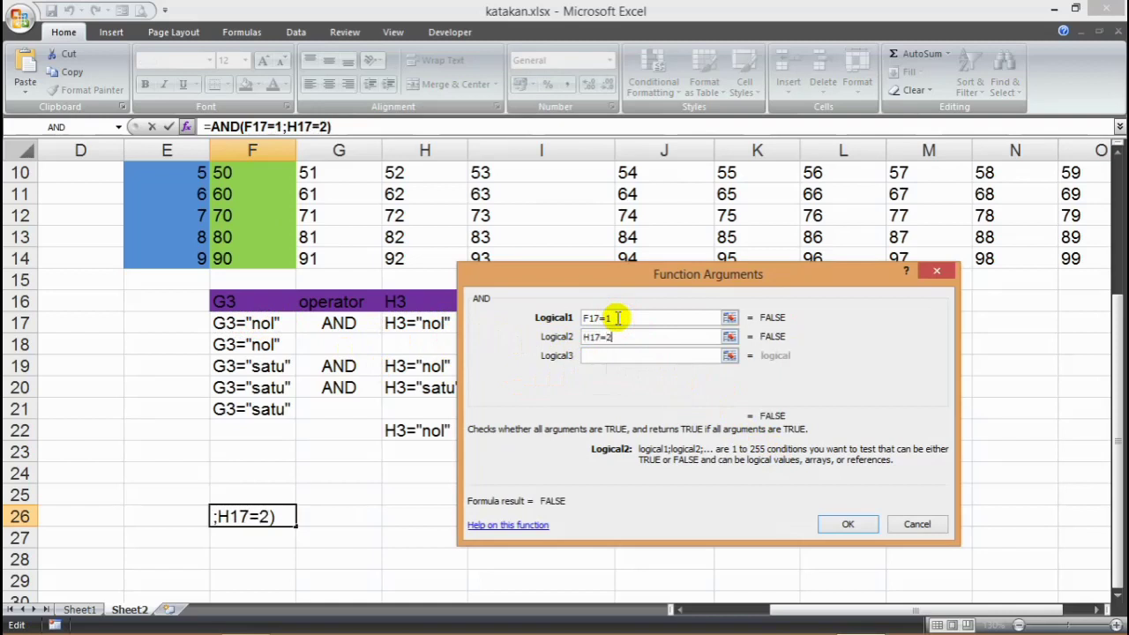
click(848, 524)
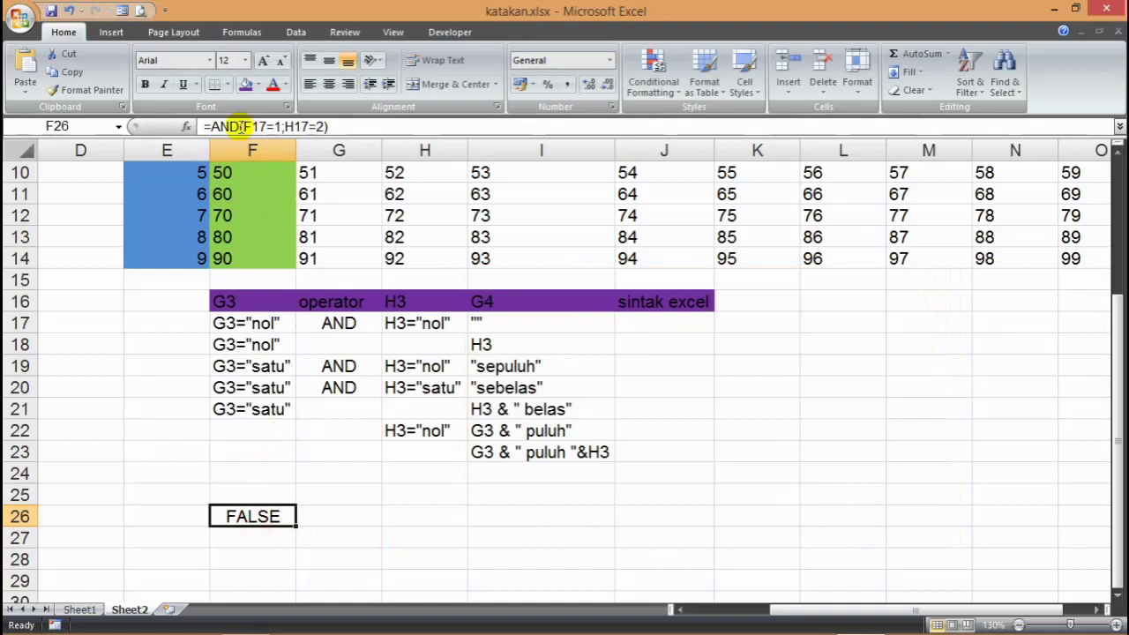
- Remove the equals sign from the formula in F26 so the cell holds the plain text AND(F17=1;H17=2)
drag(204, 126, 464, 135)
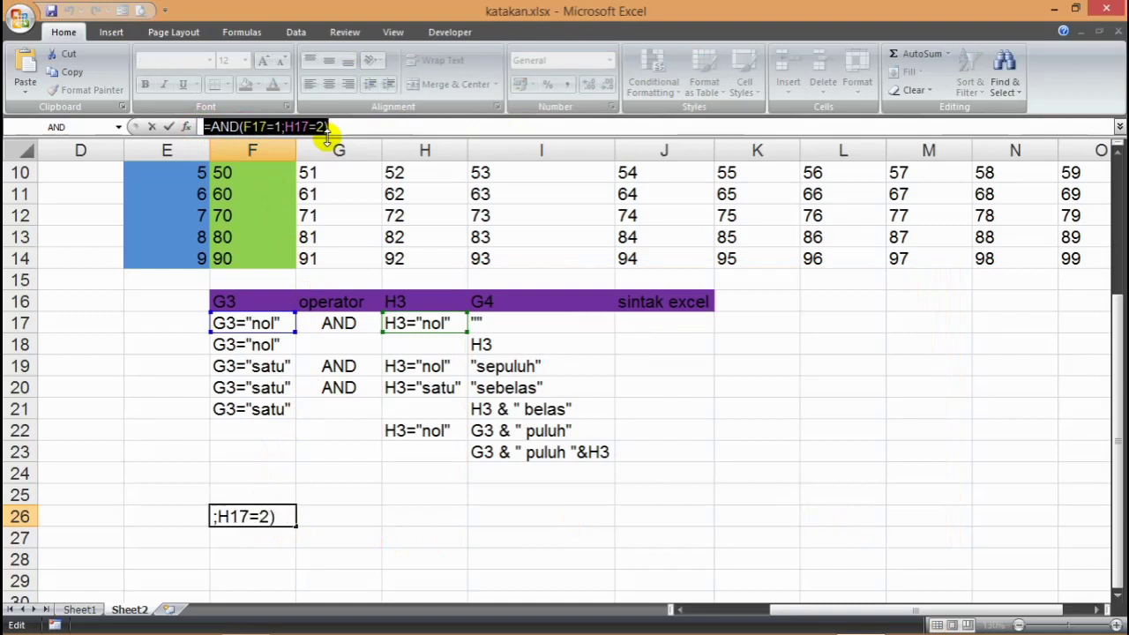
click(210, 127)
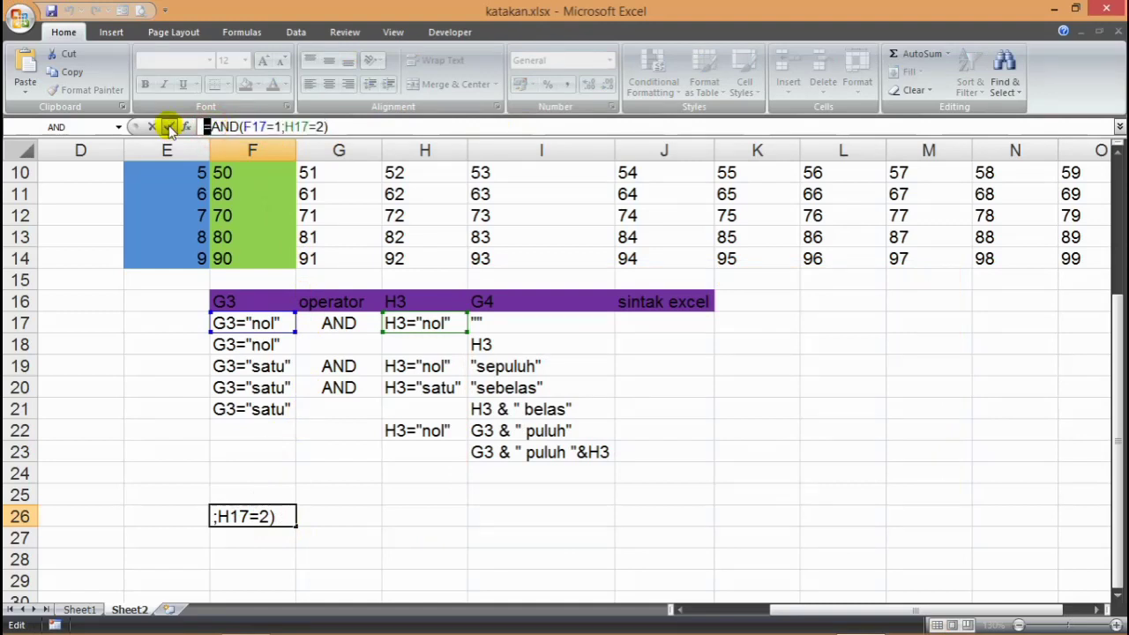
key(Delete)
key(Delete)
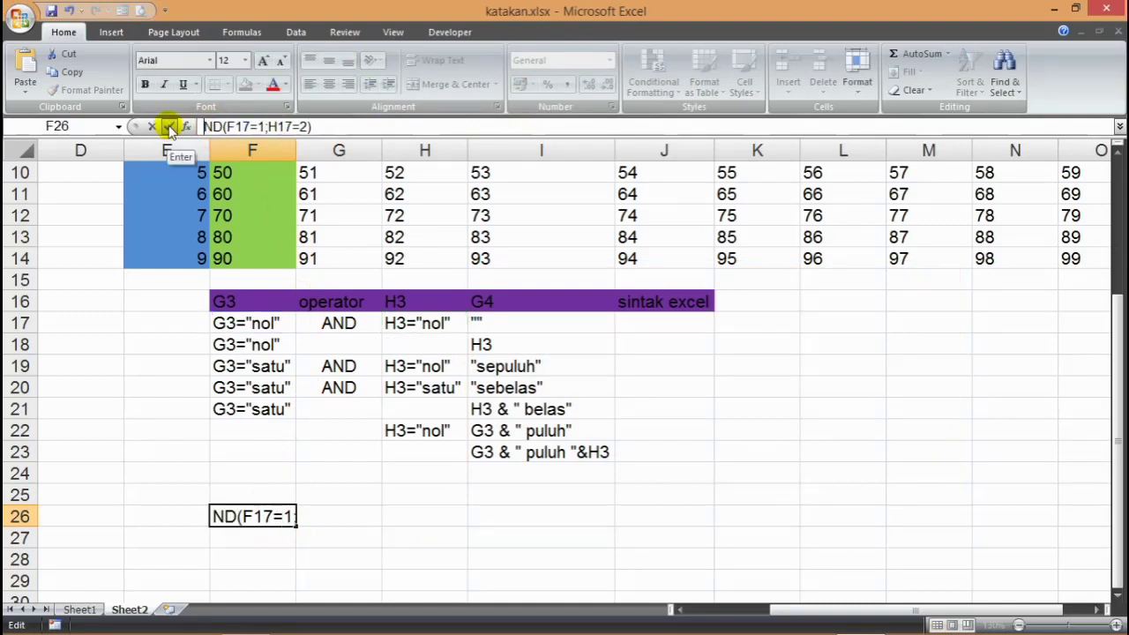
text(a)
key(BackSpace)
text(A)
key(Return)
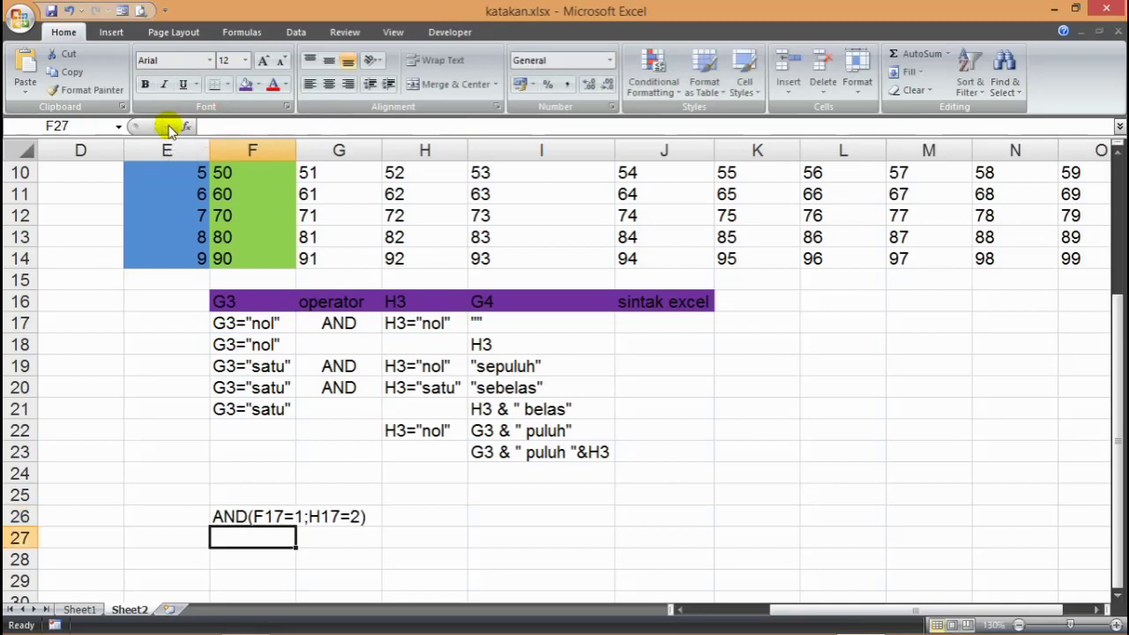
- Copy the AND(F17=1;H17=2) text from F26 into cell J17, below the sintak excel header
click(234, 518)
click(205, 126)
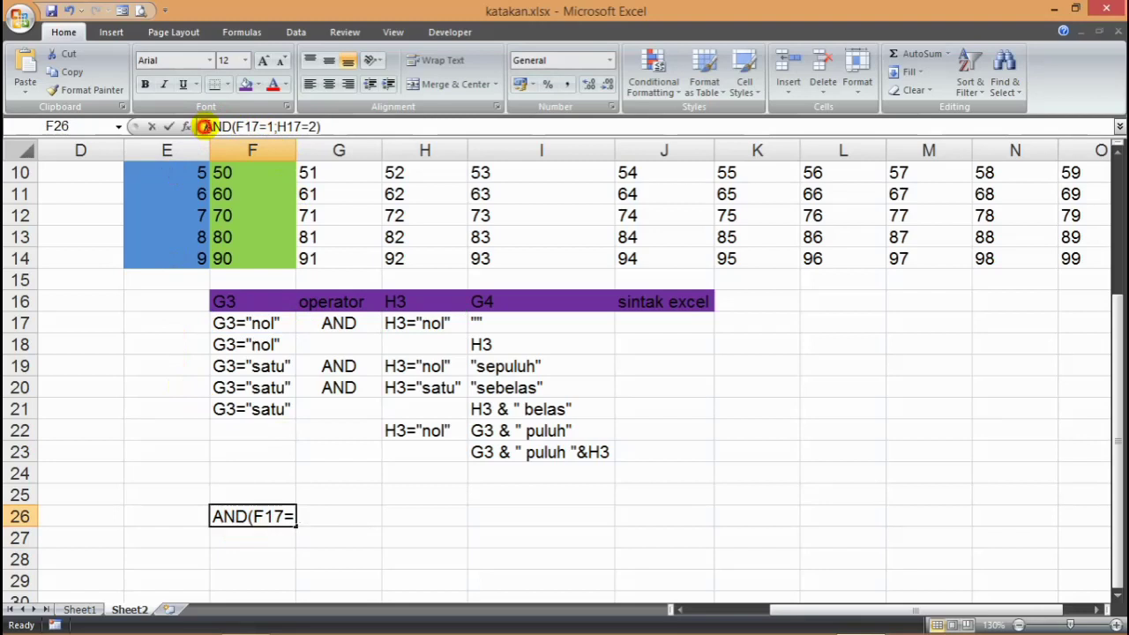
drag(204, 126, 468, 124)
key(Escape)
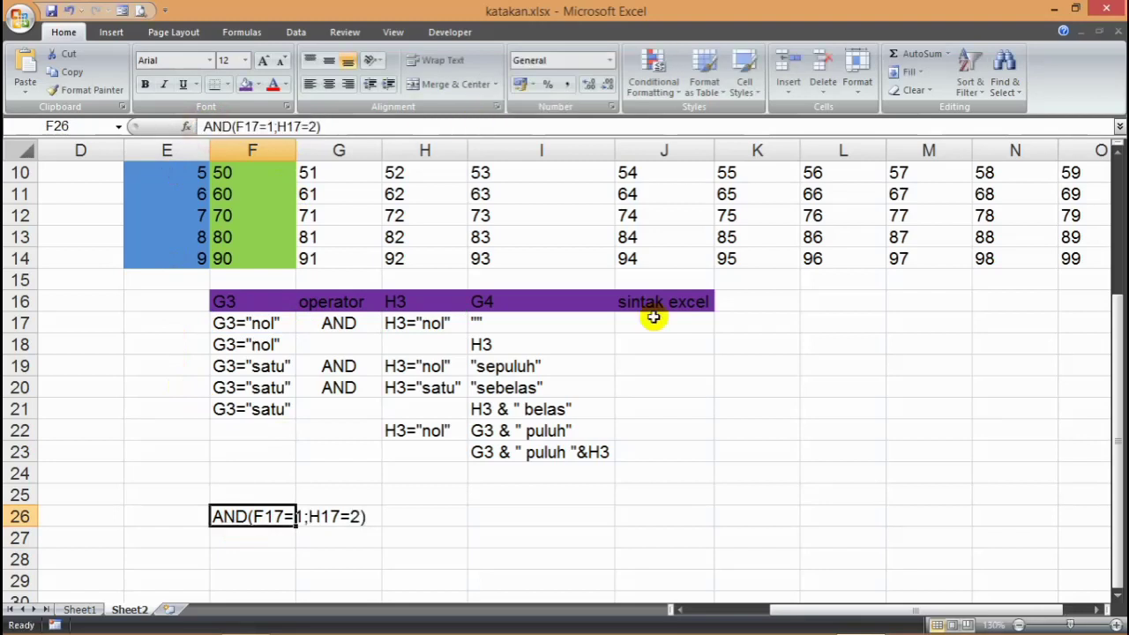
key(ctrl+c)
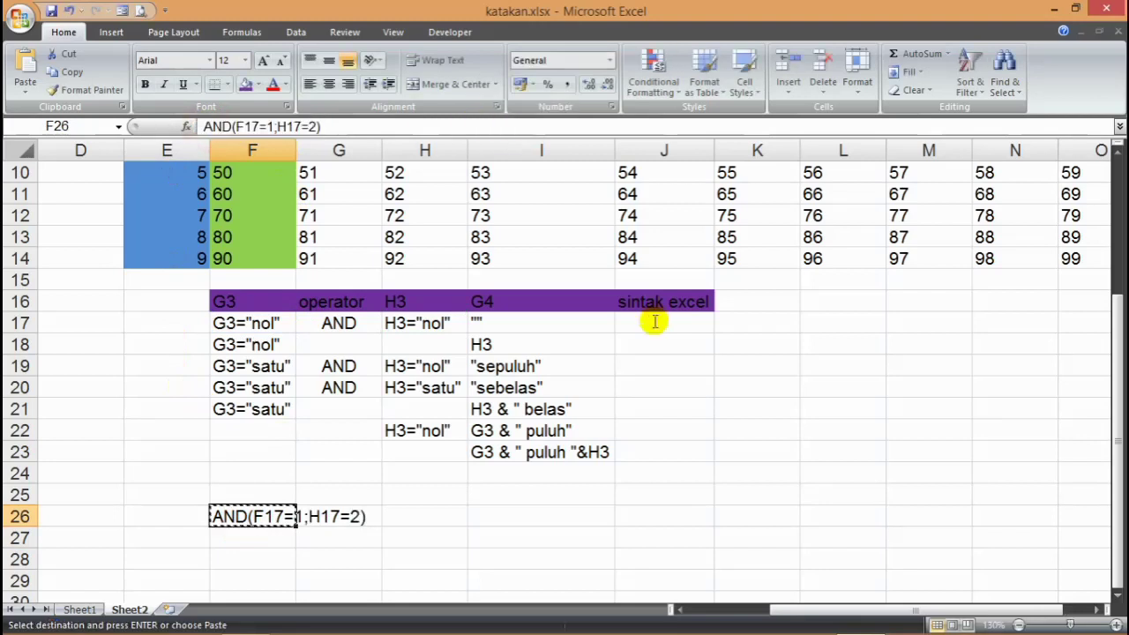
double_click(656, 322)
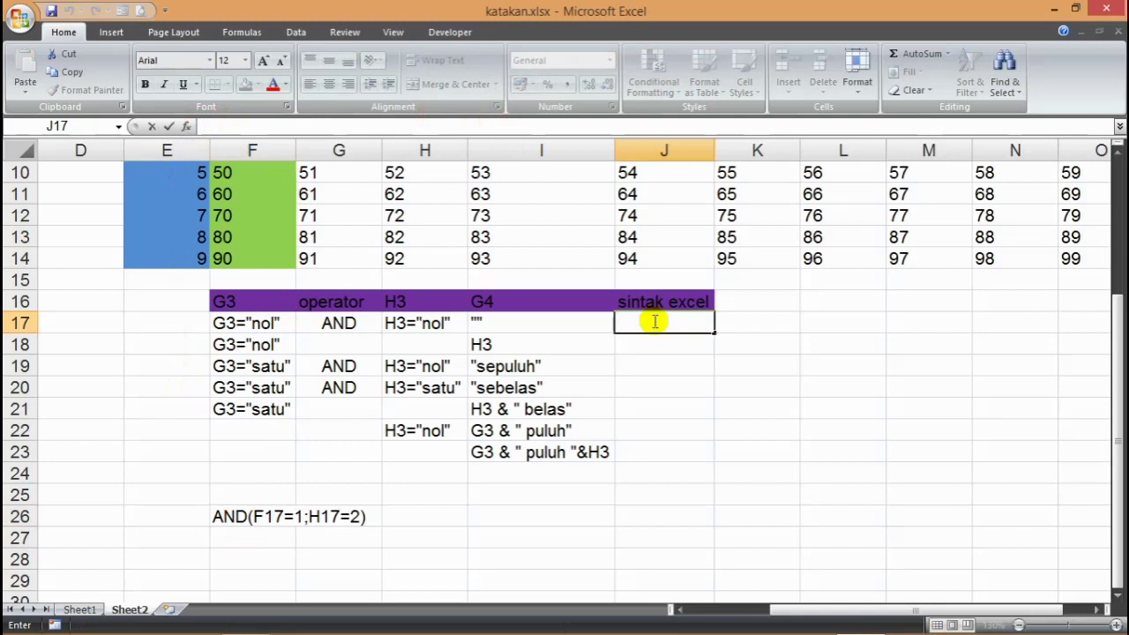
click(696, 404)
click(252, 521)
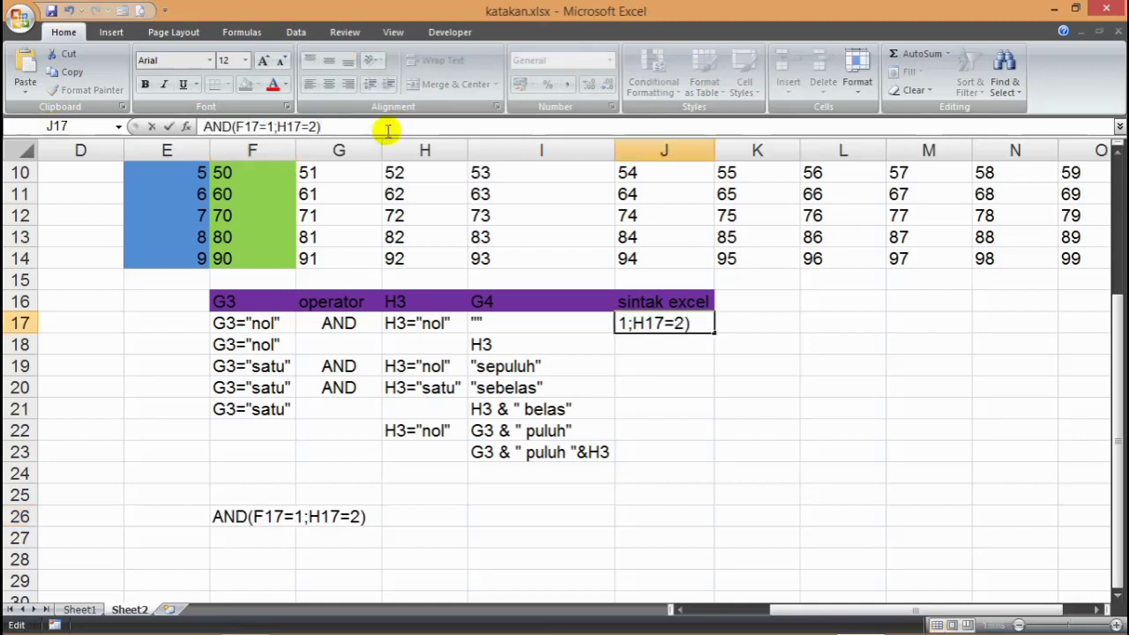
- Replace the first argument of the AND expression in J17 with the condition G3="nol" copied from F17
click(267, 325)
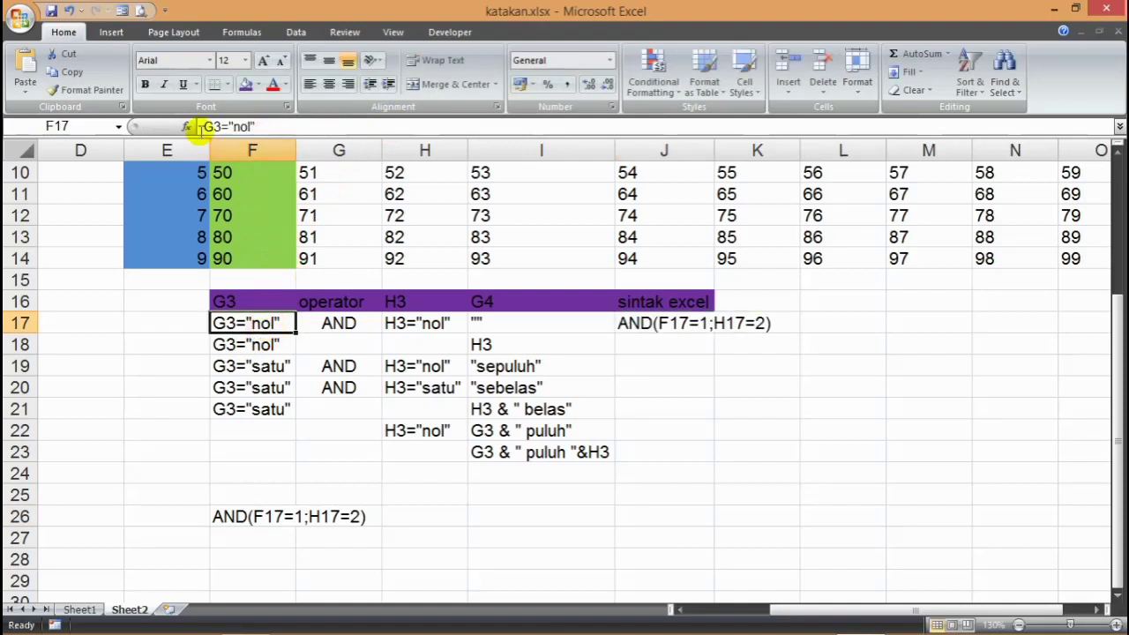
drag(201, 128, 511, 126)
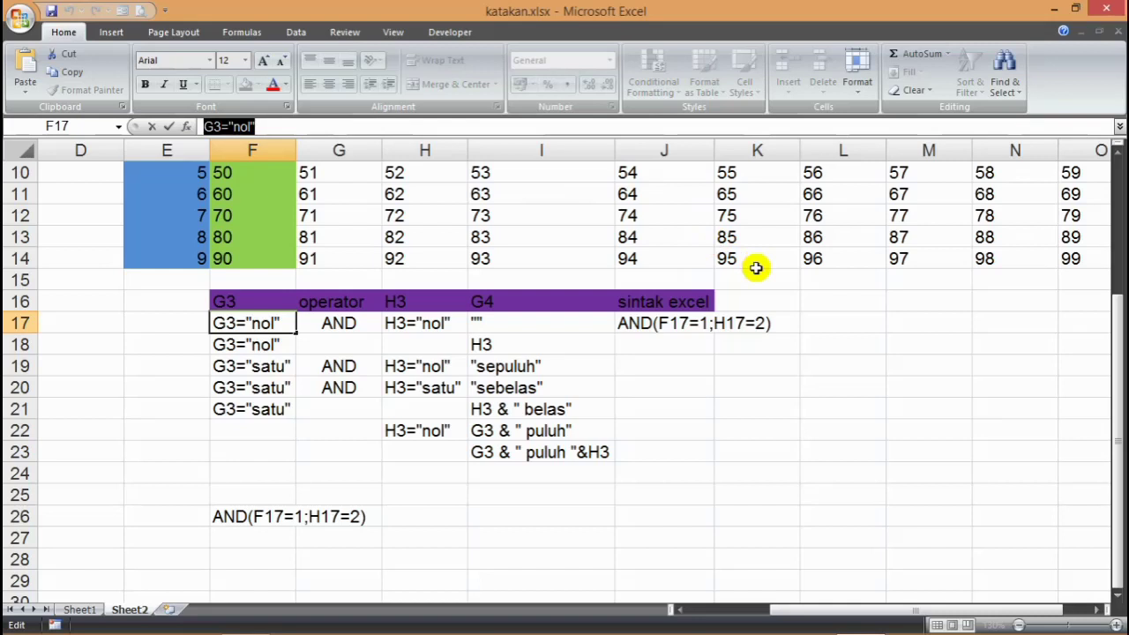
key(Tab)
key(Tab)
key(Tab)
key(Tab)
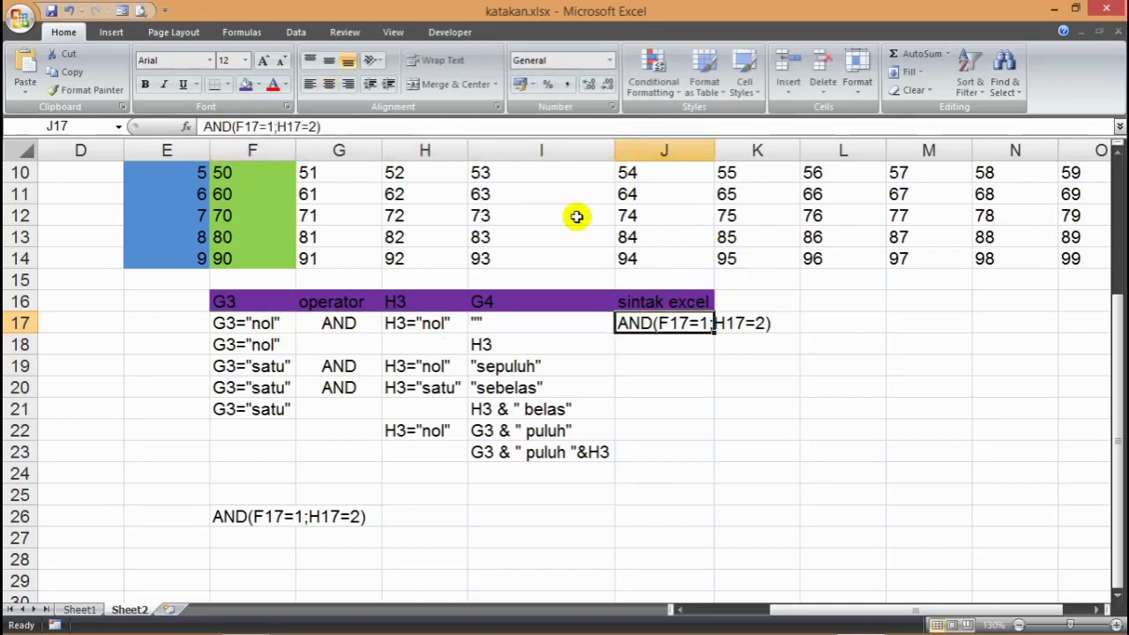
double_click(245, 125)
click(246, 126)
drag(235, 127, 277, 128)
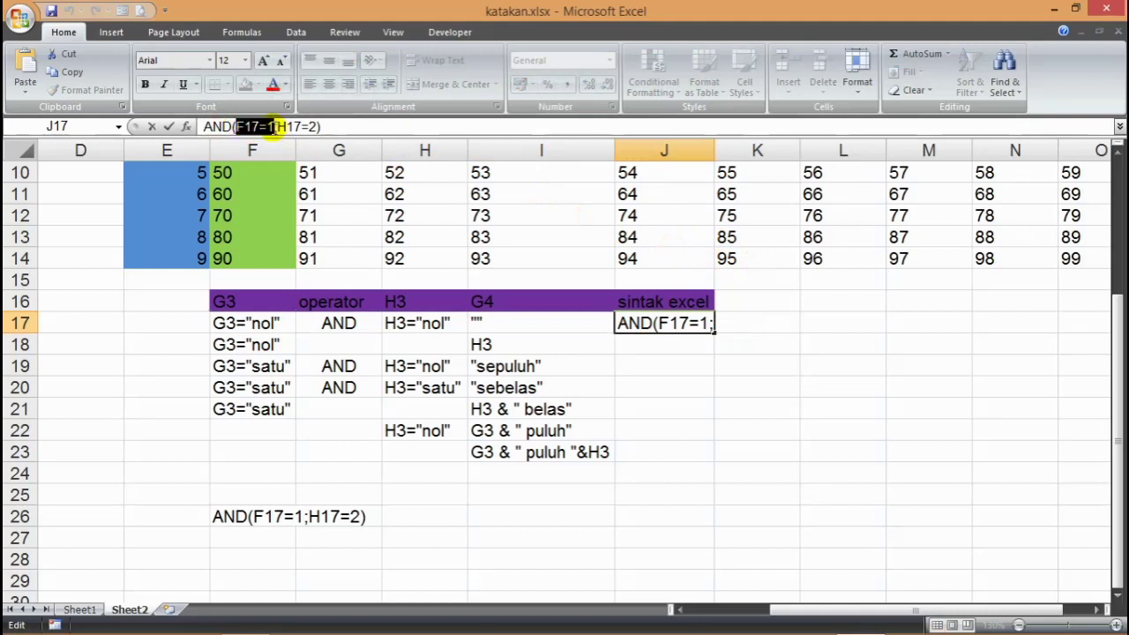
text(G3="nol")
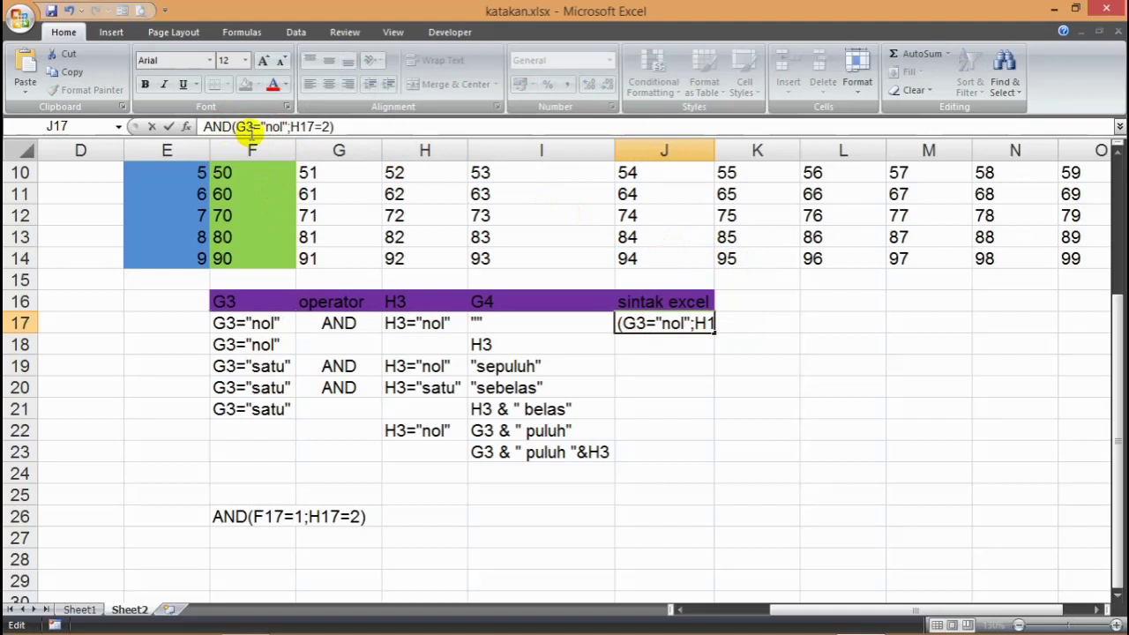
key(Return)
- Replace the second argument of the AND expression in J17 with the condition H3="nol" copied from H17
click(411, 323)
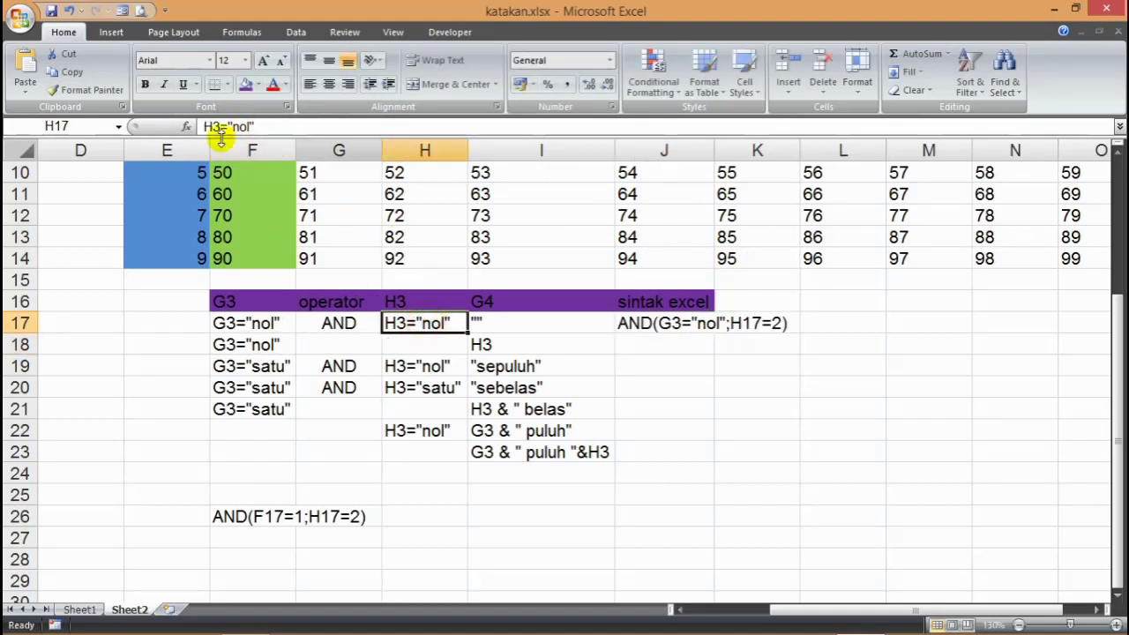
drag(204, 127, 397, 127)
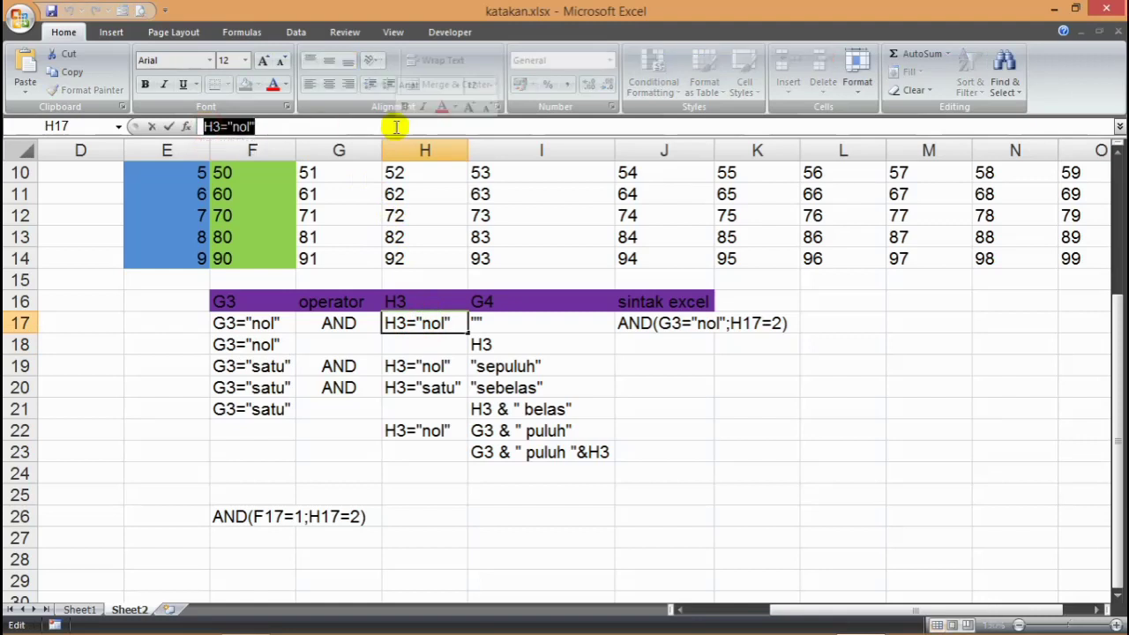
key(Return)
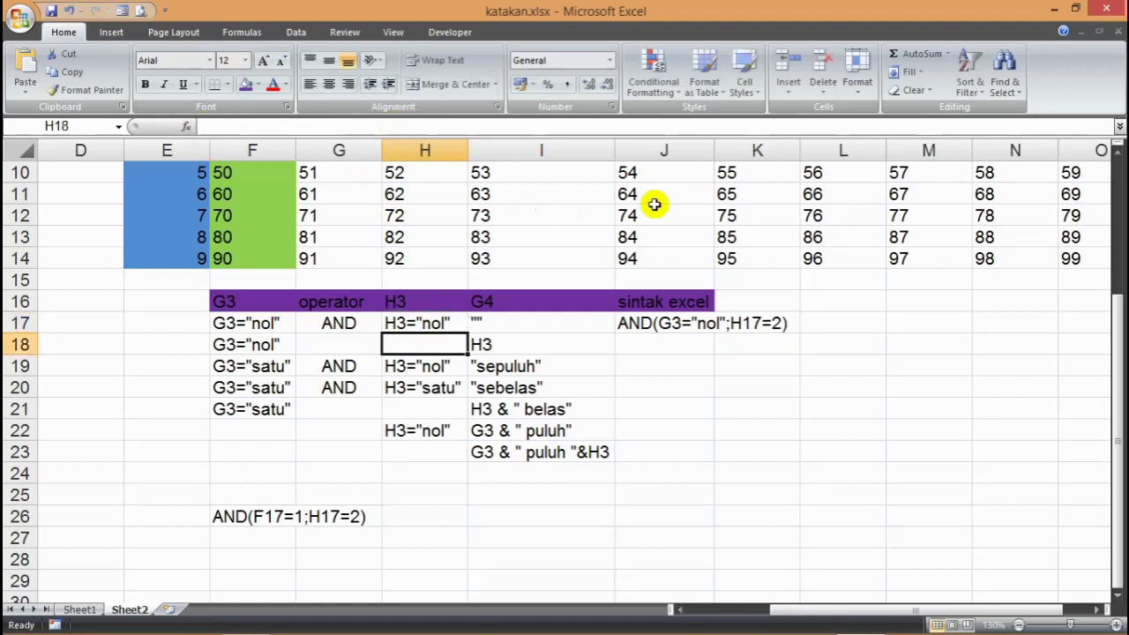
click(662, 323)
click(311, 127)
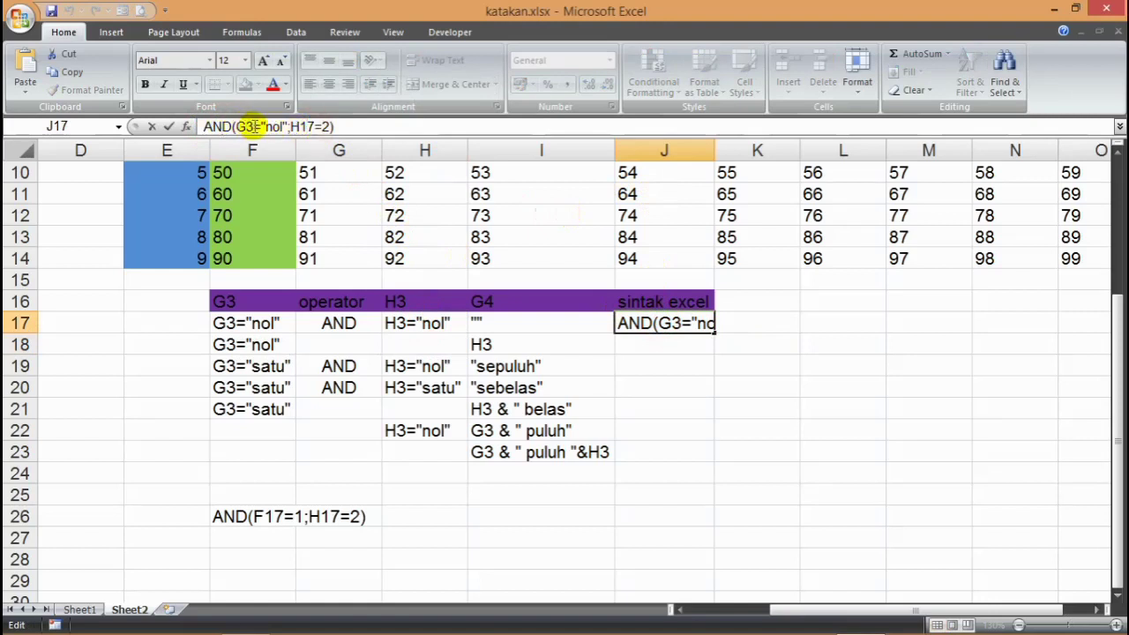
drag(292, 126, 327, 128)
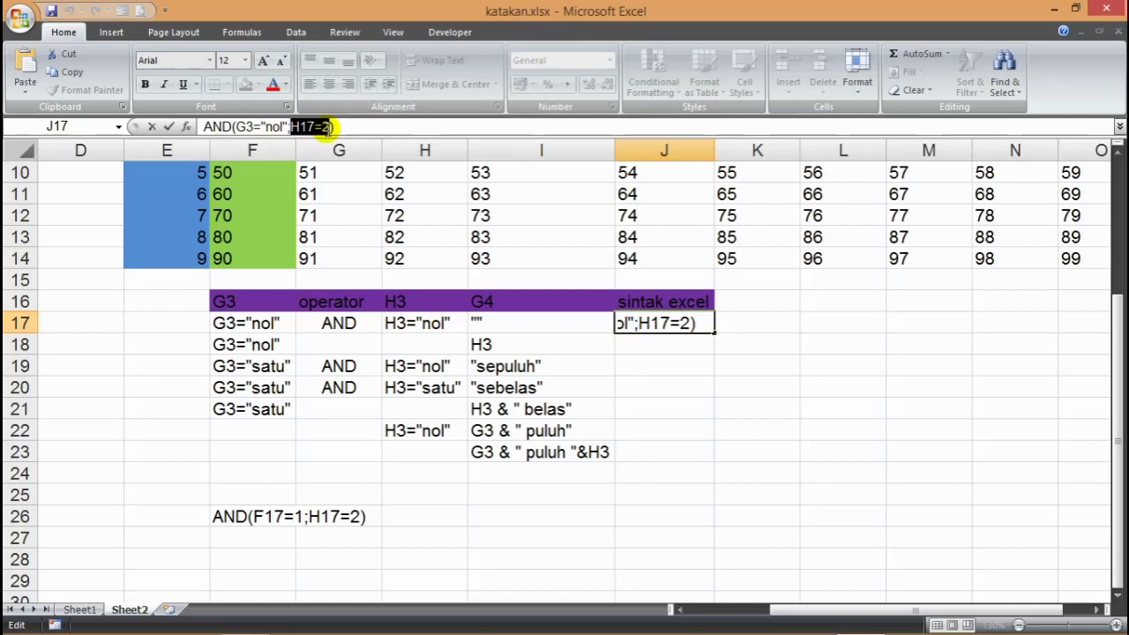
text(H3="nol")
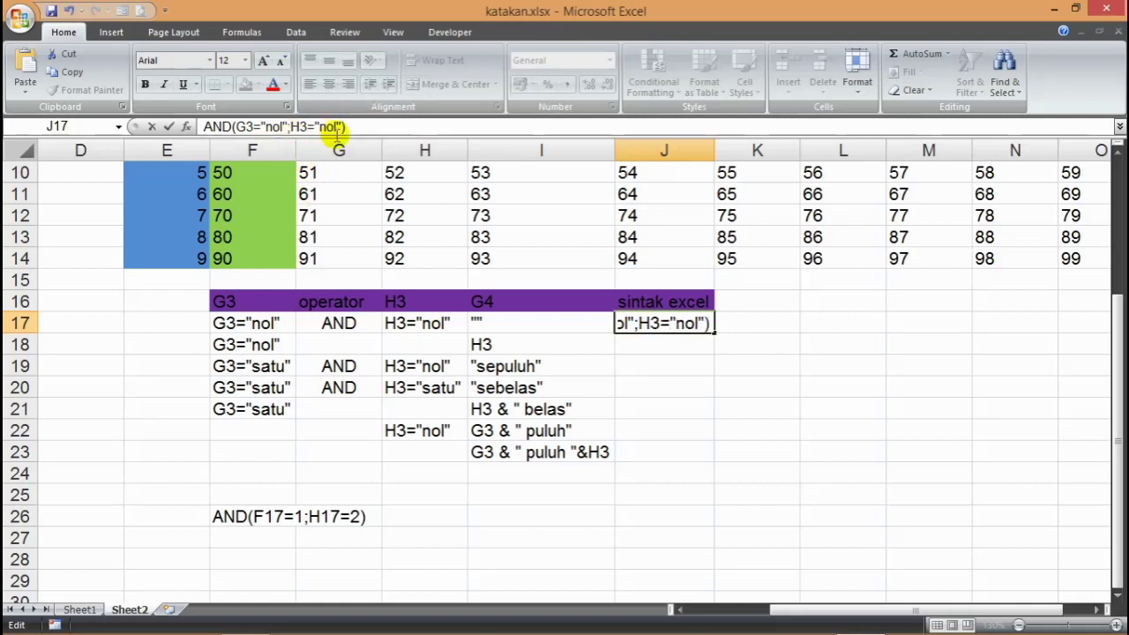
key(Return)
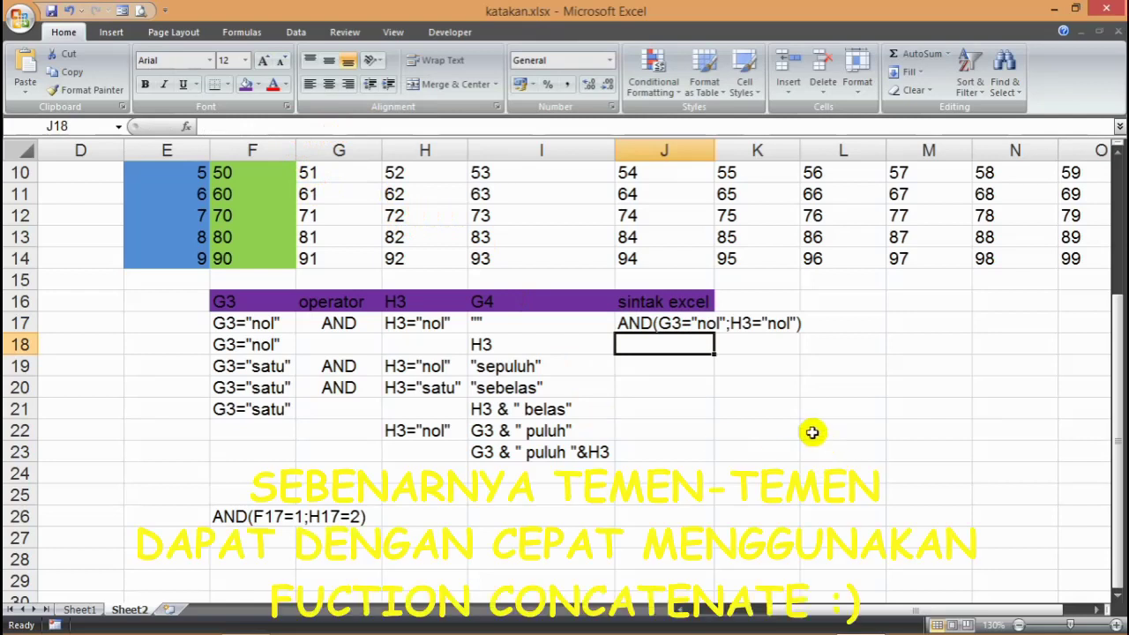
- Copy the AND expression from J17 to J19, the row of the "sepuluh" rule
click(676, 324)
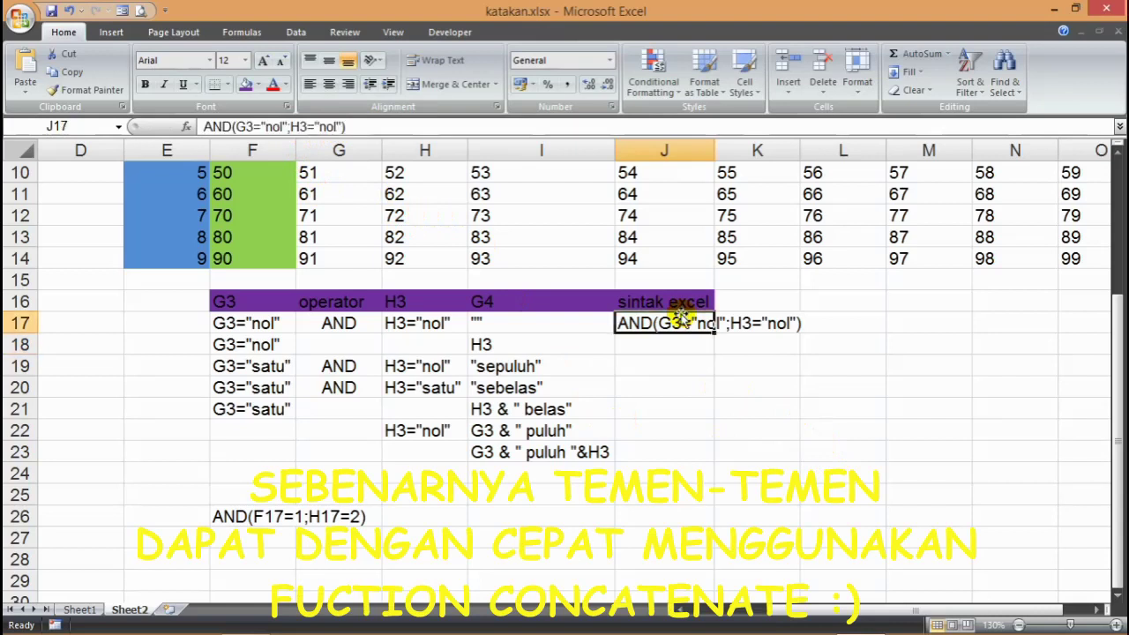
click(342, 344)
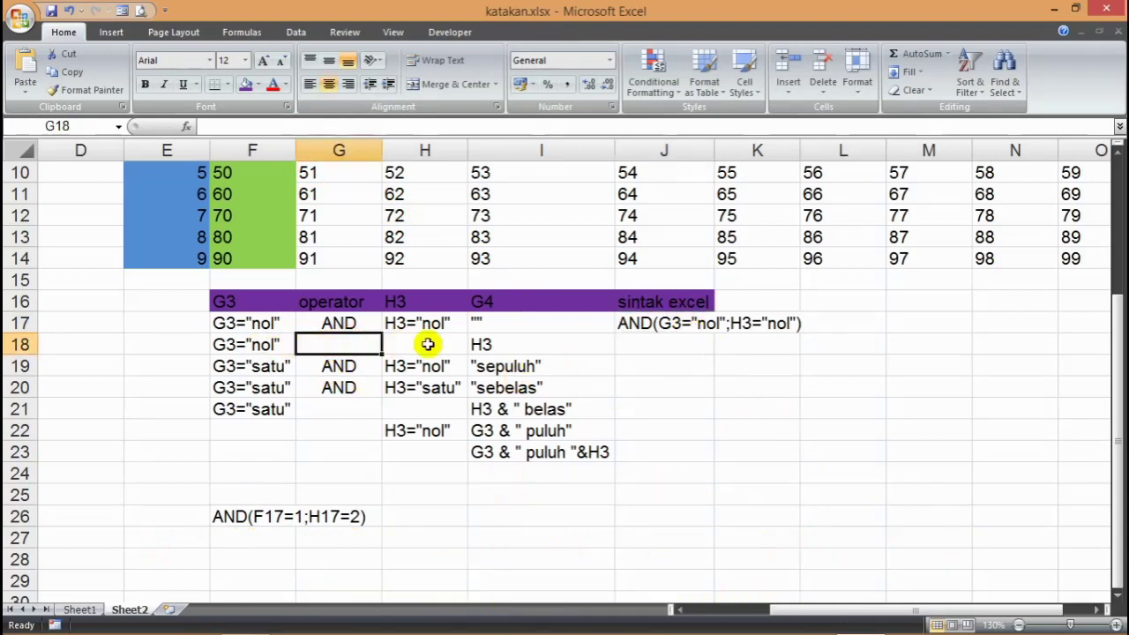
click(312, 372)
click(626, 324)
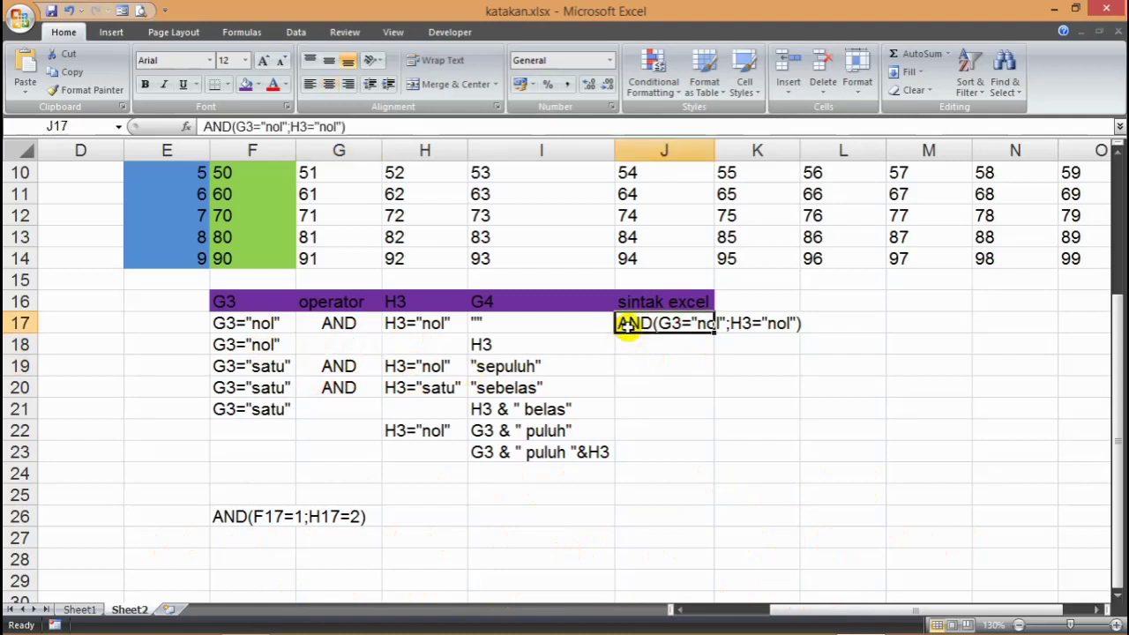
key(ctrl+c)
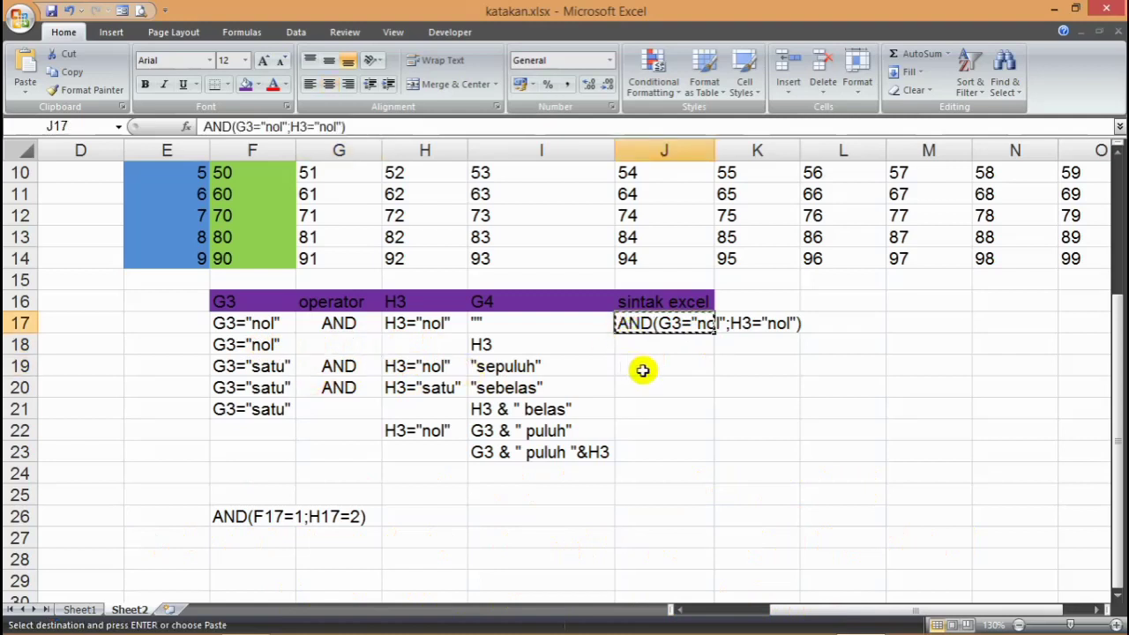
click(644, 368)
key(shift+F10)
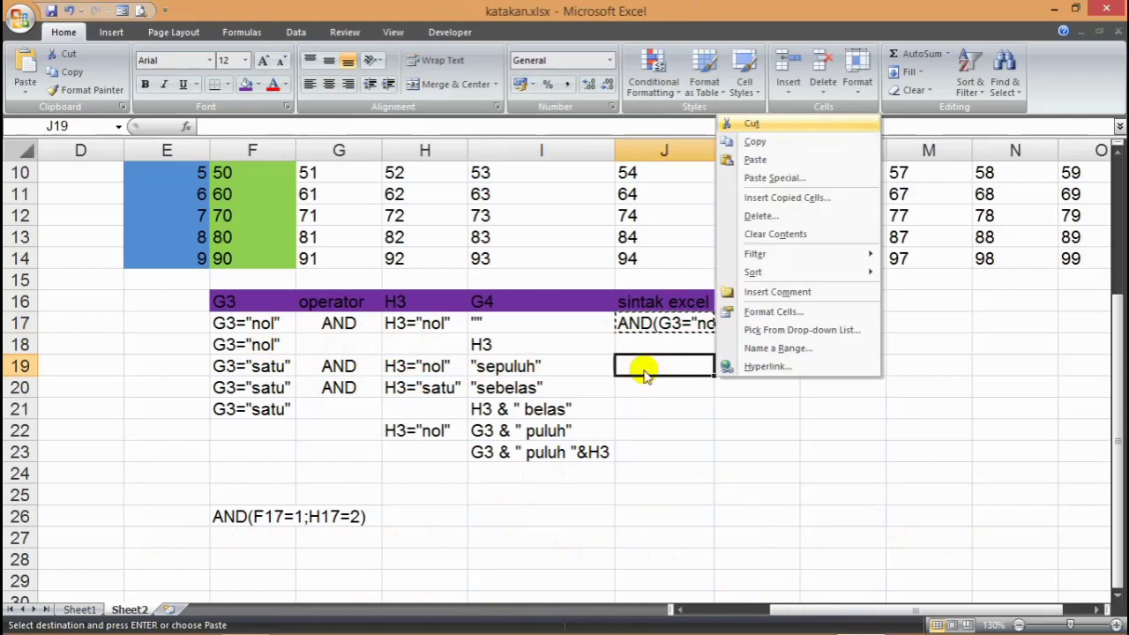
click(648, 375)
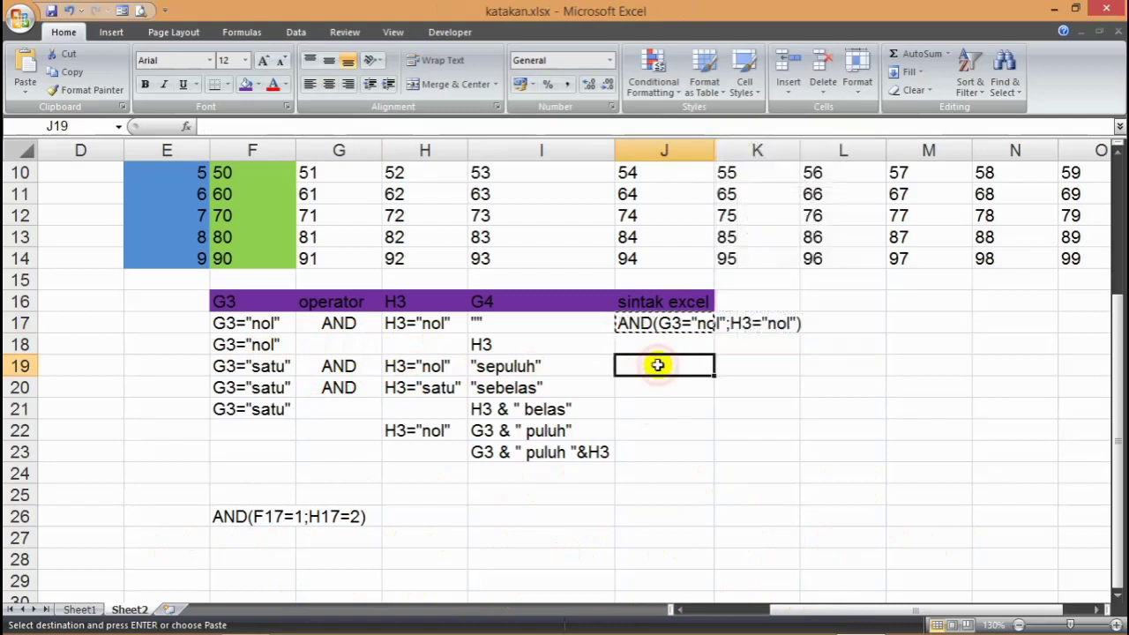
key(ctrl+v)
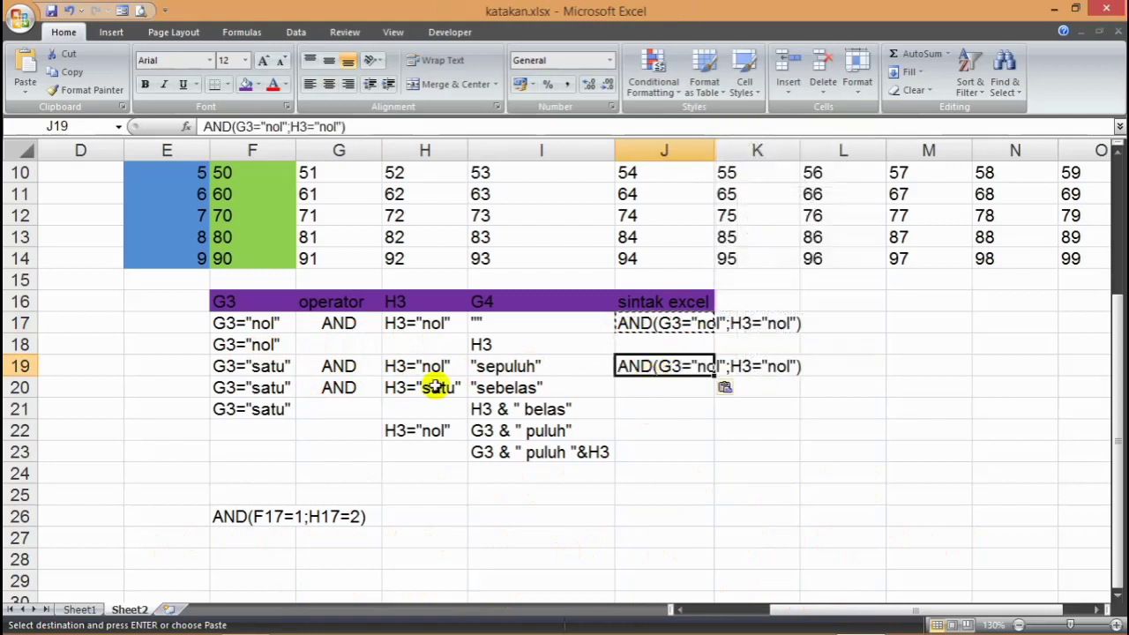
- Change the G3 condition in J19 to "satu", making the expression AND(G3="satu";H3="nol")
double_click(706, 366)
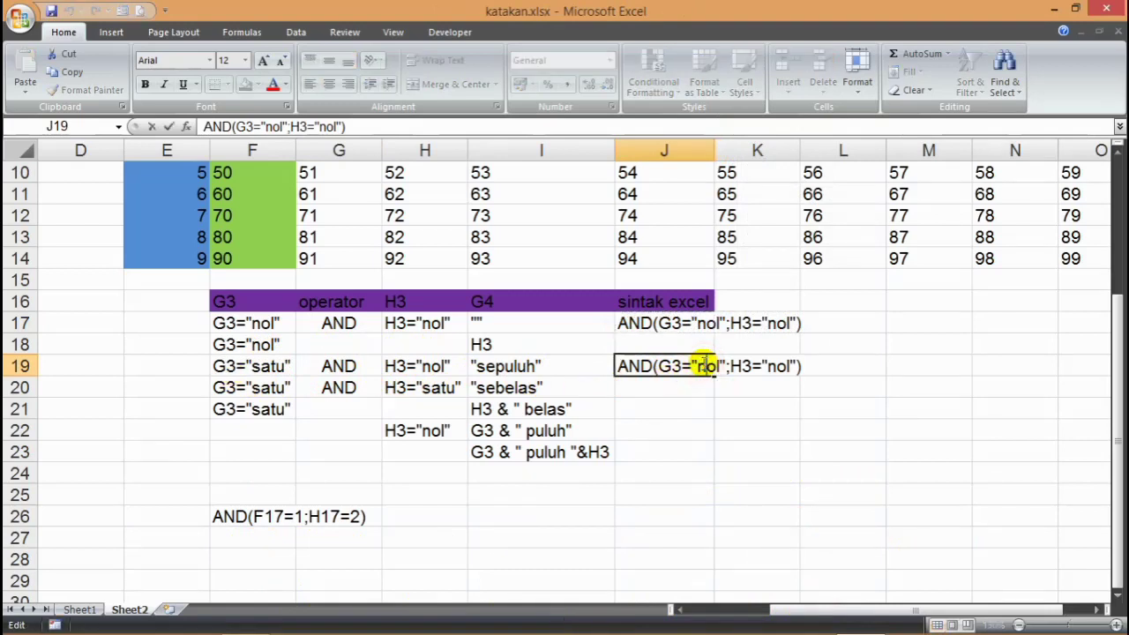
key(BackSpace)
key(BackSpace)
text(satu)
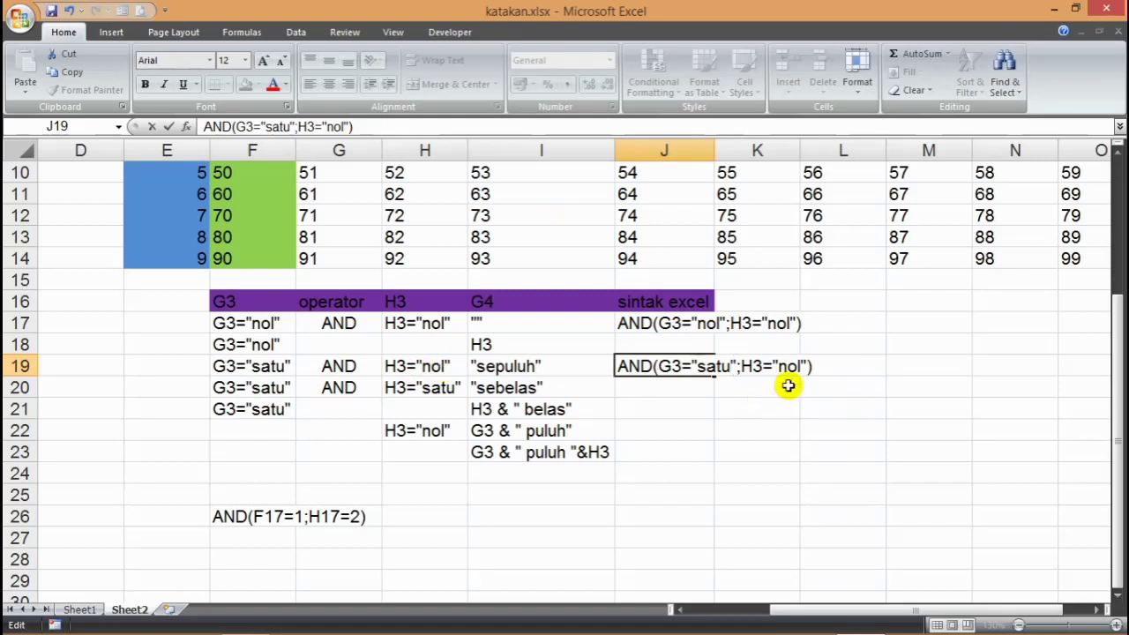
key(Return)
- Fill the J19 expression down to J20 and change its H3 condition to "satu", making AND(G3="satu";H3="satu")
click(698, 369)
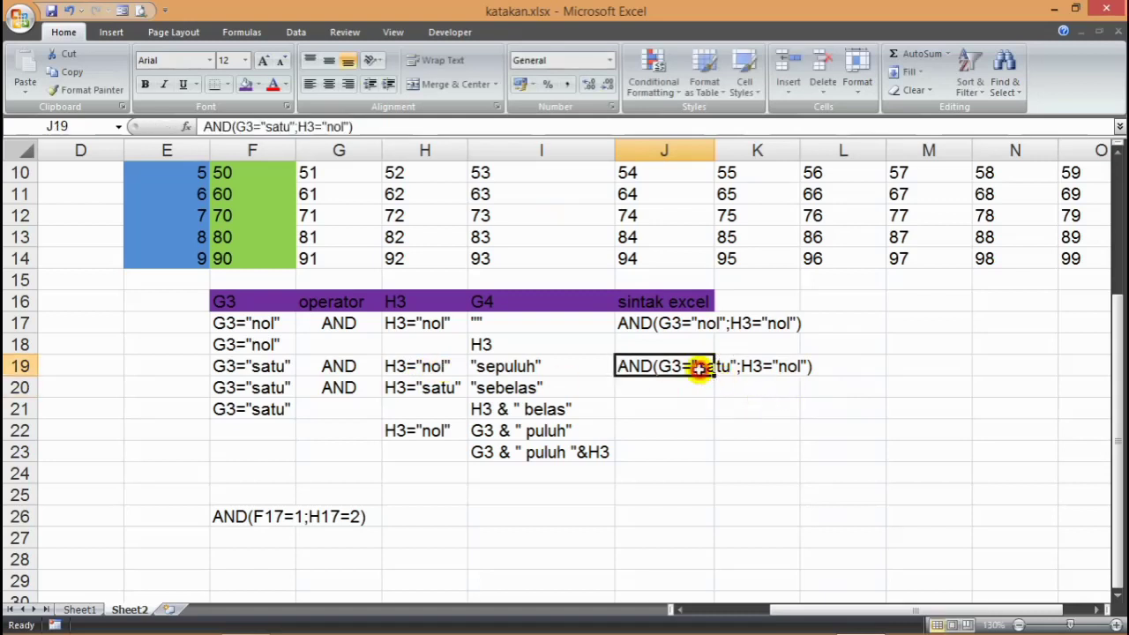
drag(713, 378, 711, 395)
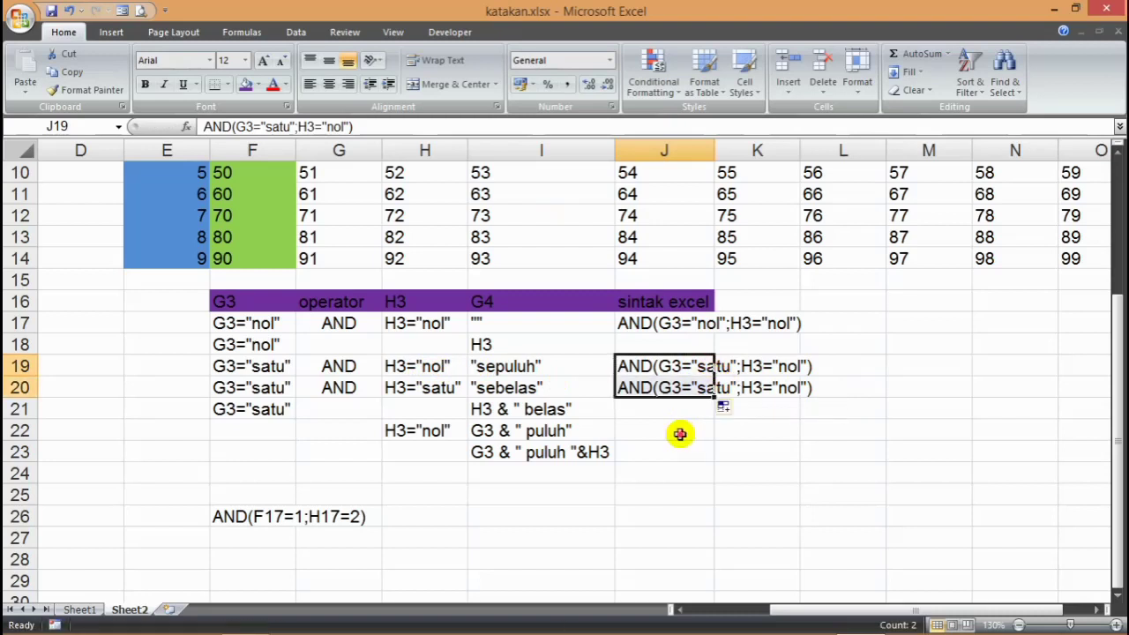
click(675, 433)
click(646, 386)
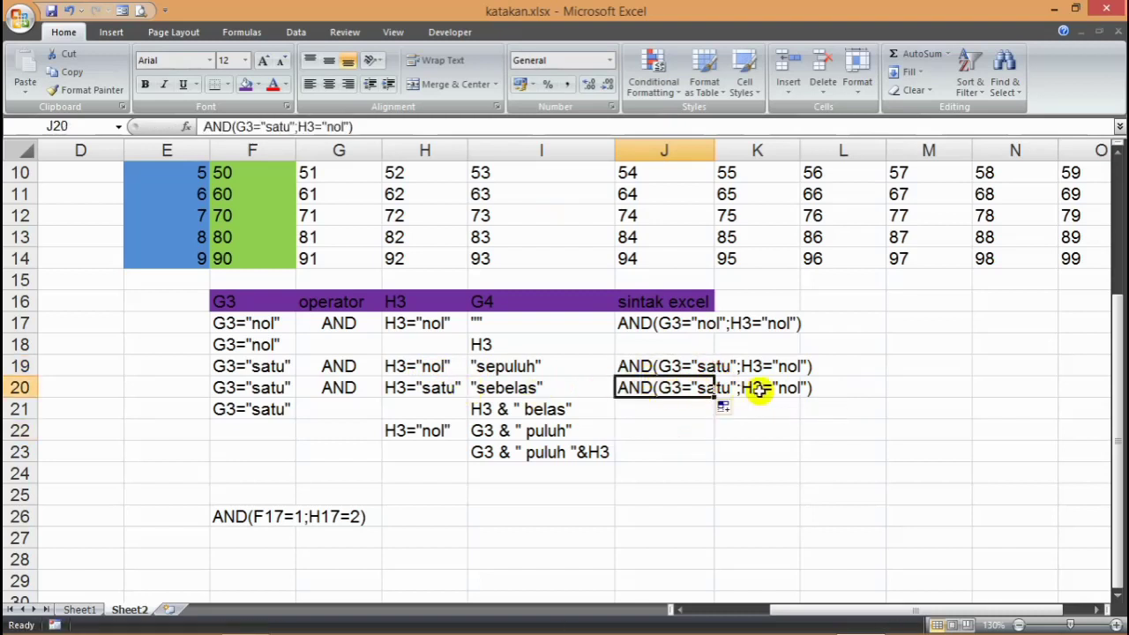
double_click(641, 388)
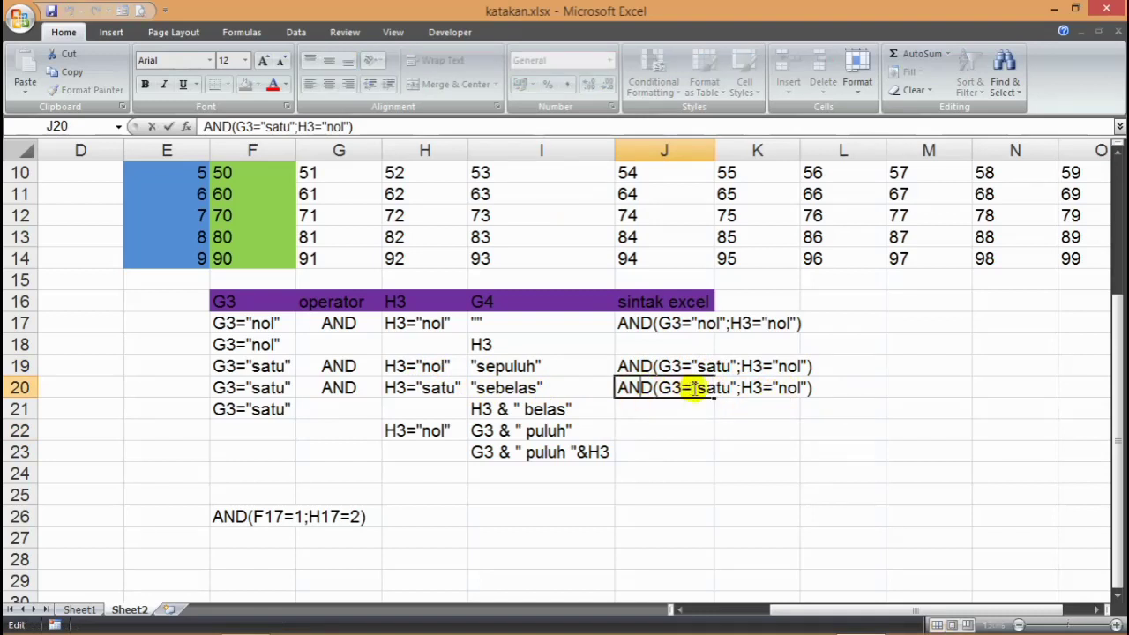
drag(780, 387, 794, 388)
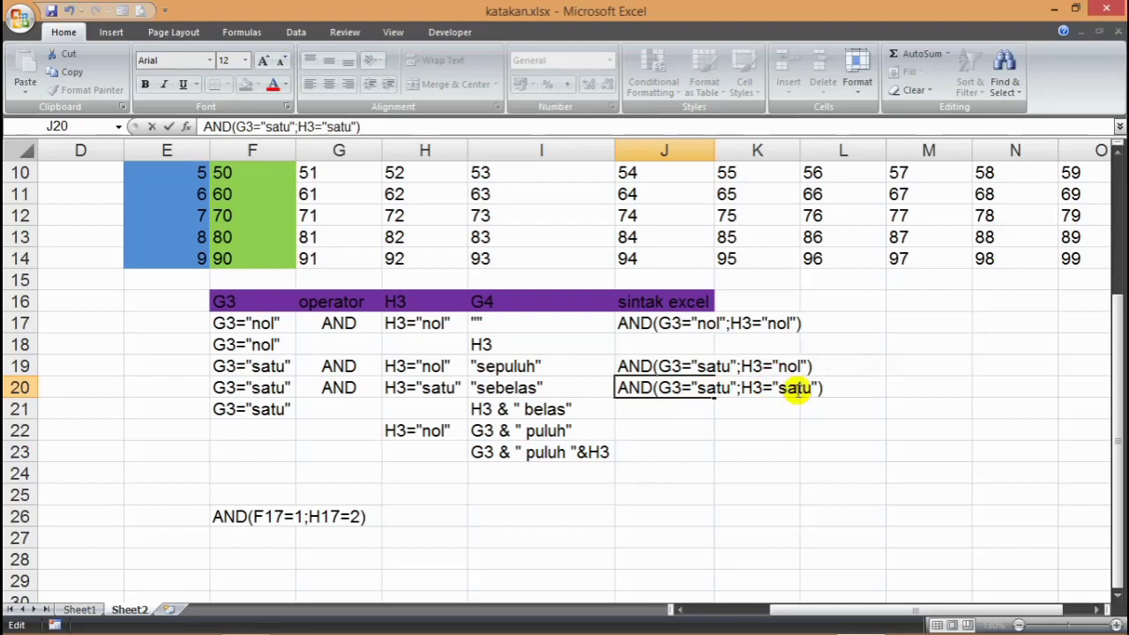
text(satu)
key(Return)
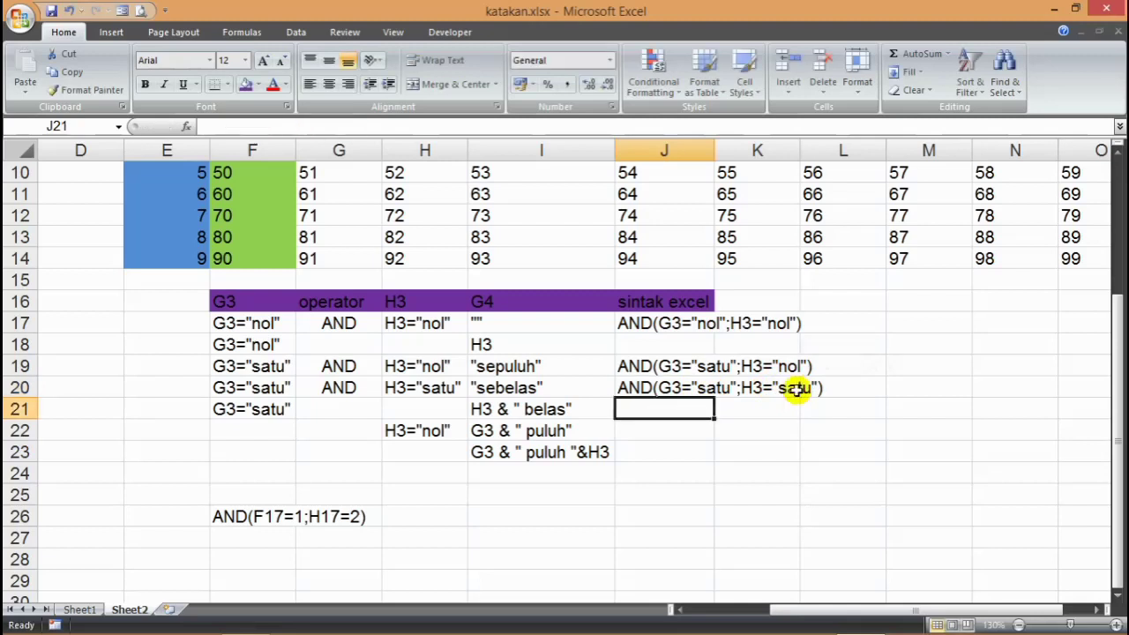
- Copy the single conditions into the syntax column: G3="satu" from F21 to J21 and H3="nol" from H22 to J22
click(253, 413)
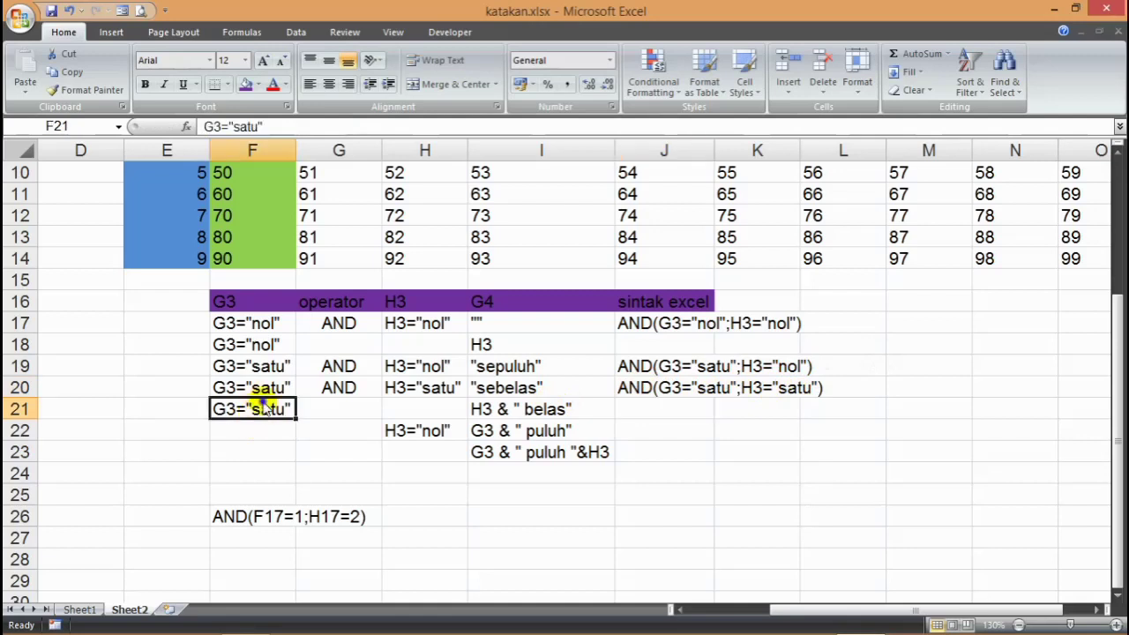
drag(264, 409, 565, 498)
click(561, 496)
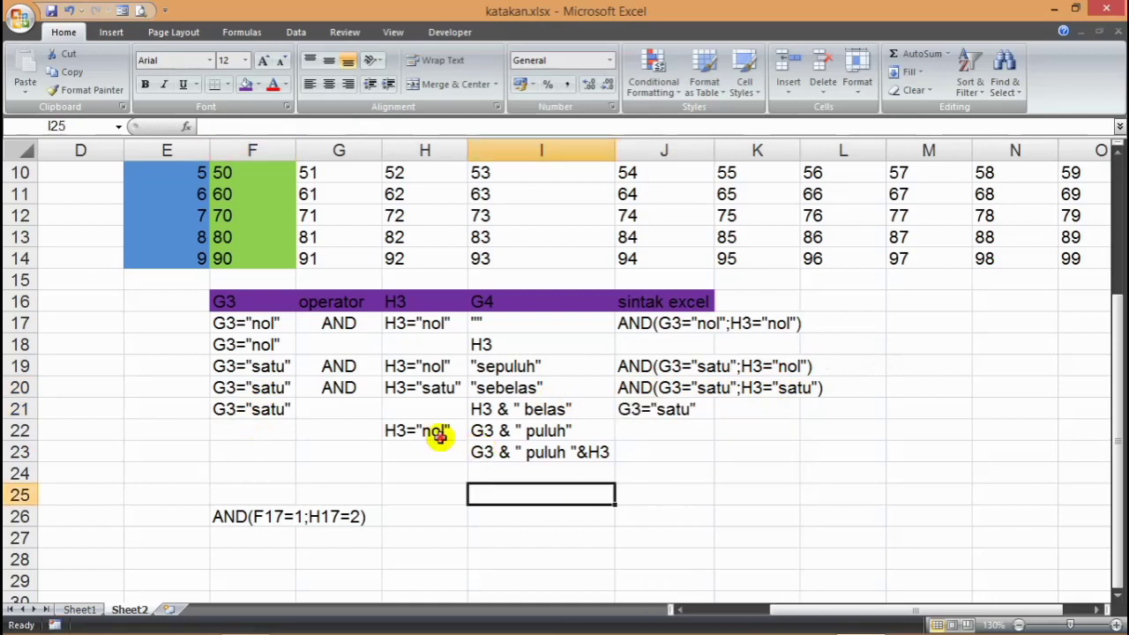
click(440, 430)
drag(439, 423, 653, 425)
click(688, 451)
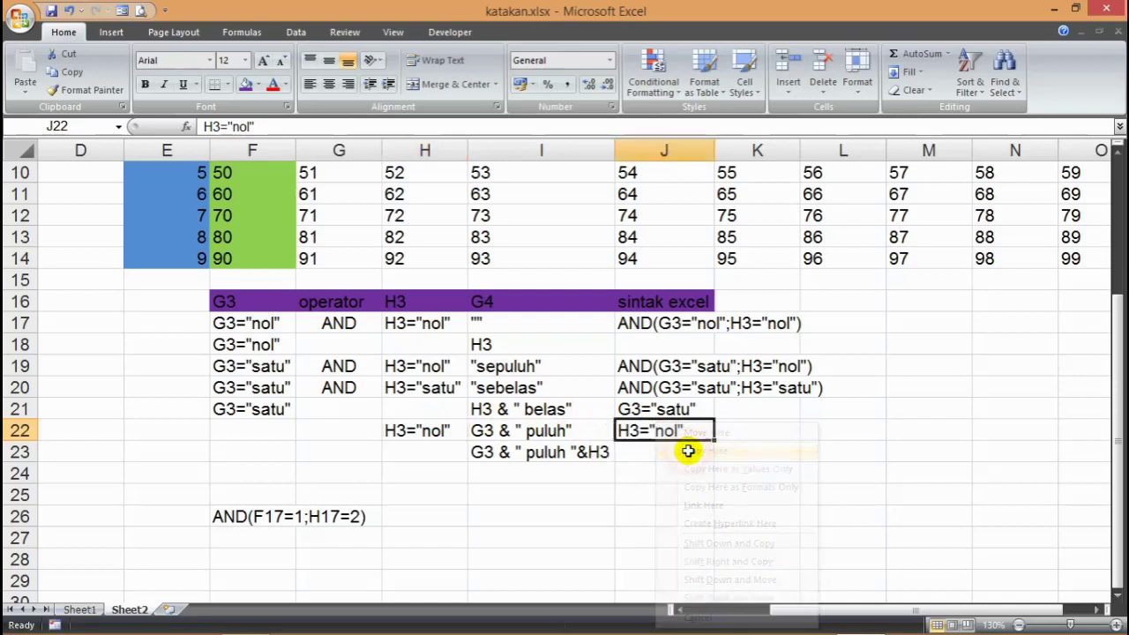
- Review the G4 results of the rule table from I17 to I23, one rule at a time
click(583, 489)
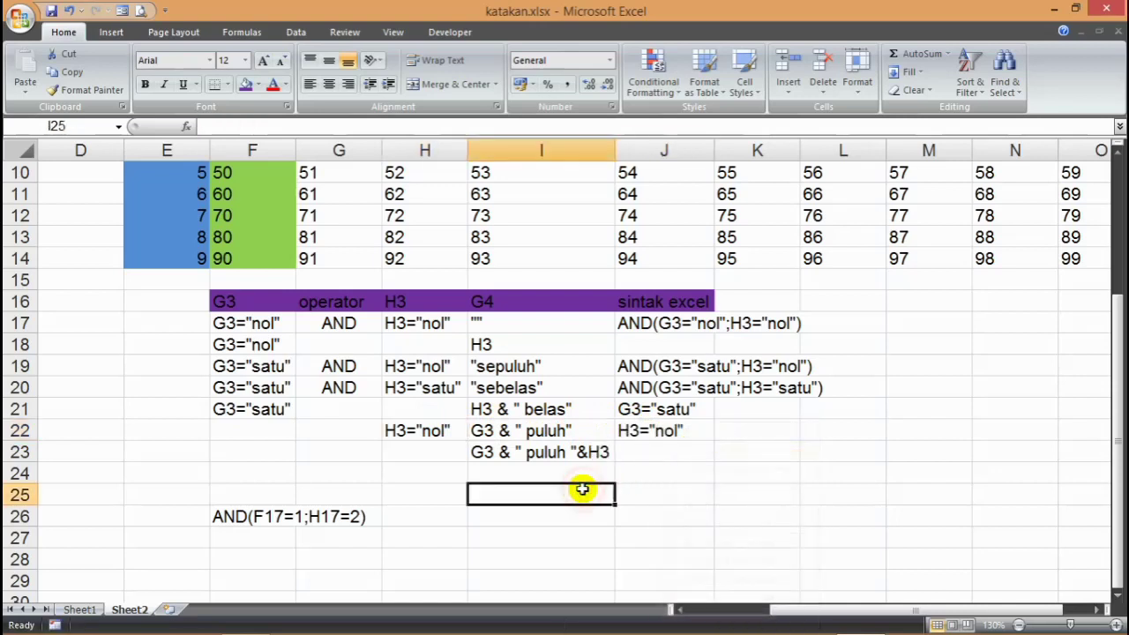
click(479, 325)
click(484, 344)
click(494, 364)
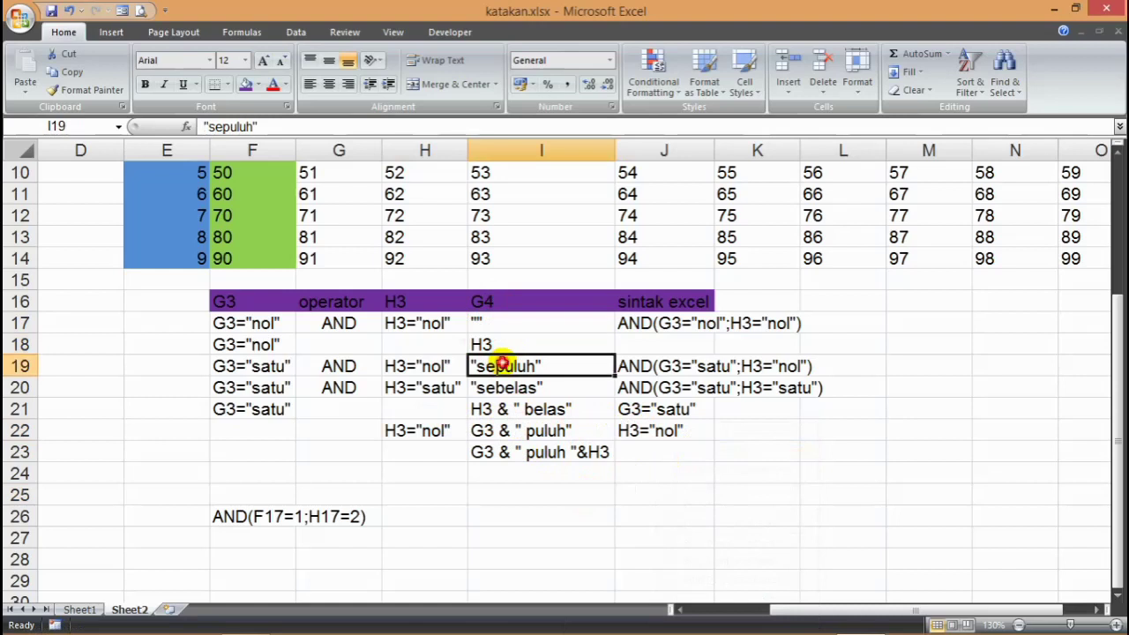
click(507, 386)
click(511, 409)
click(510, 431)
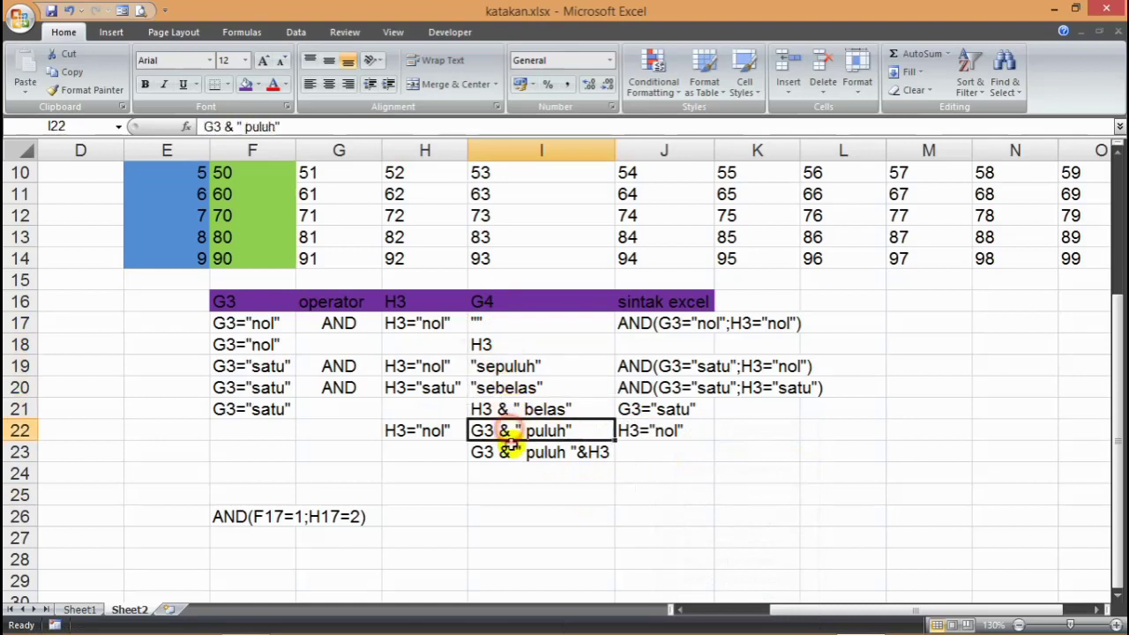
click(510, 453)
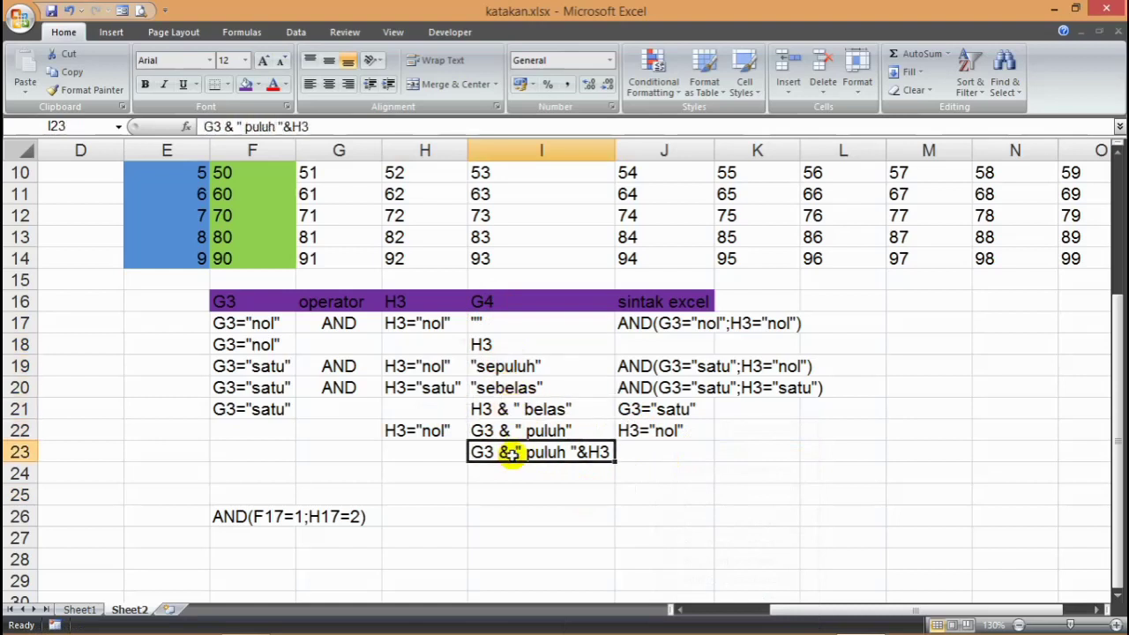
- Fit column J's width to its contents and enter the header "output" in K16
double_click(715, 150)
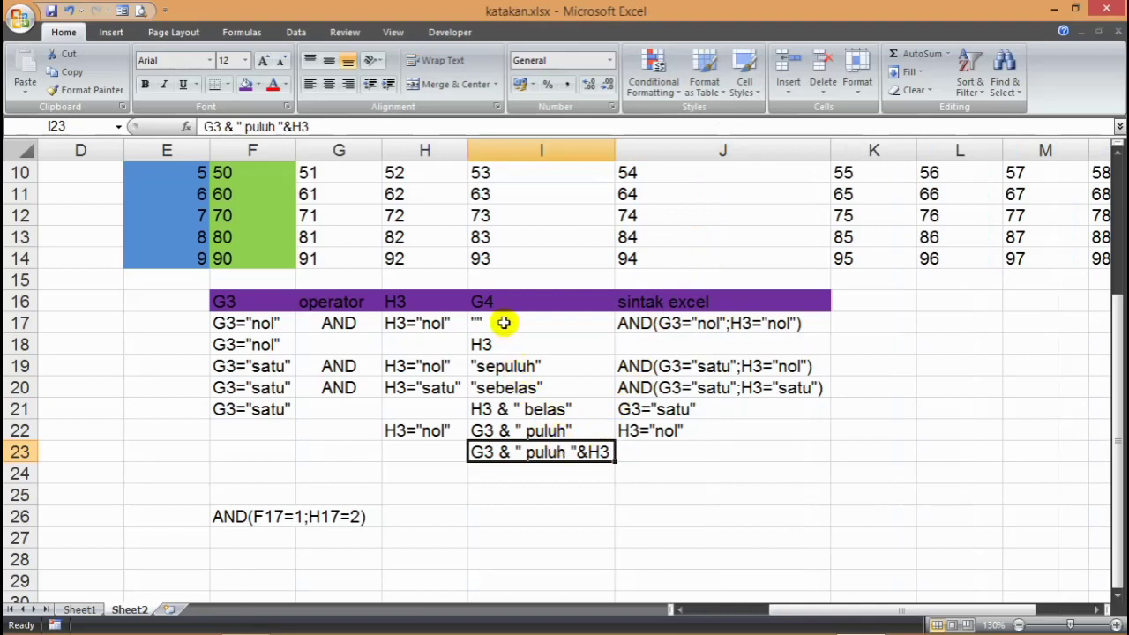
click(906, 302)
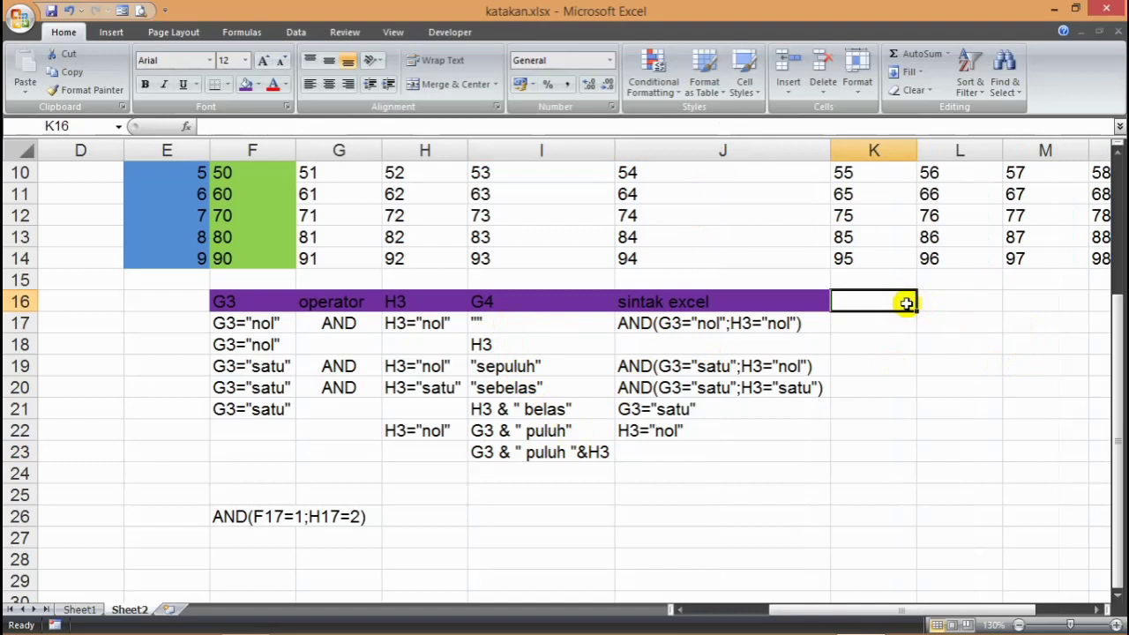
text(if)
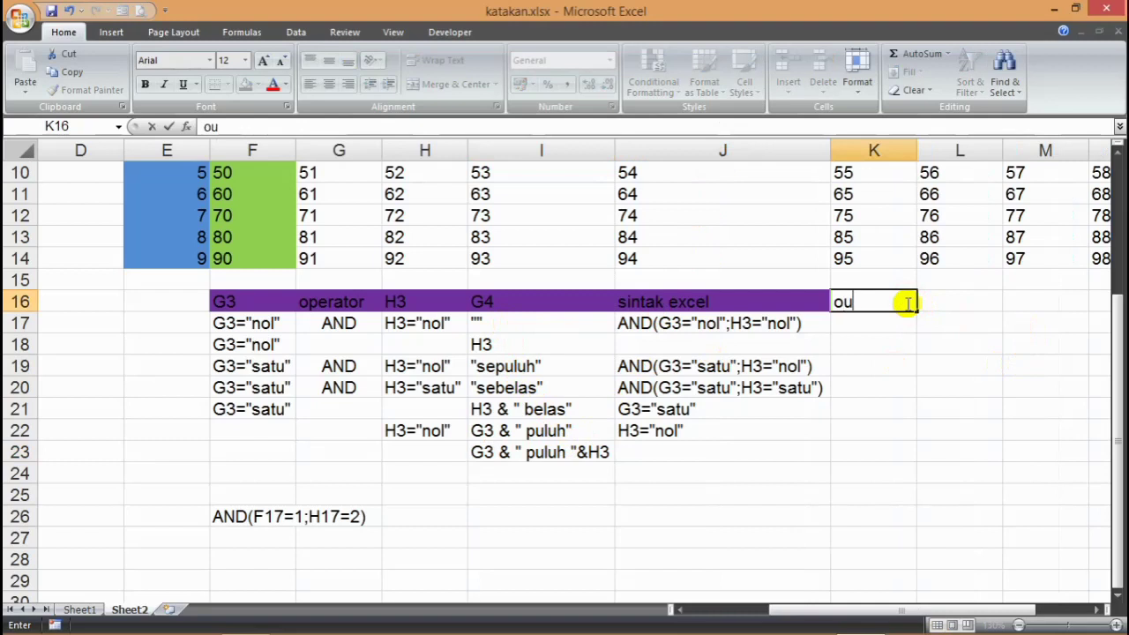
text(output)
key(Return)
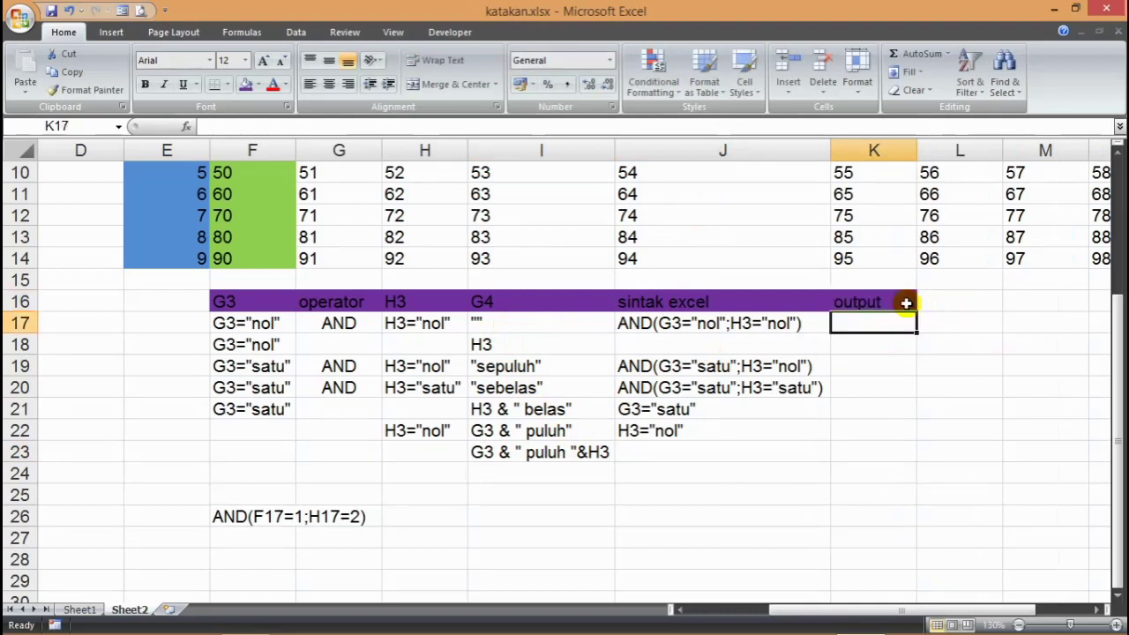
- Copy the G4 results from I17:I23 into the output column, starting at K17
drag(511, 334, 516, 451)
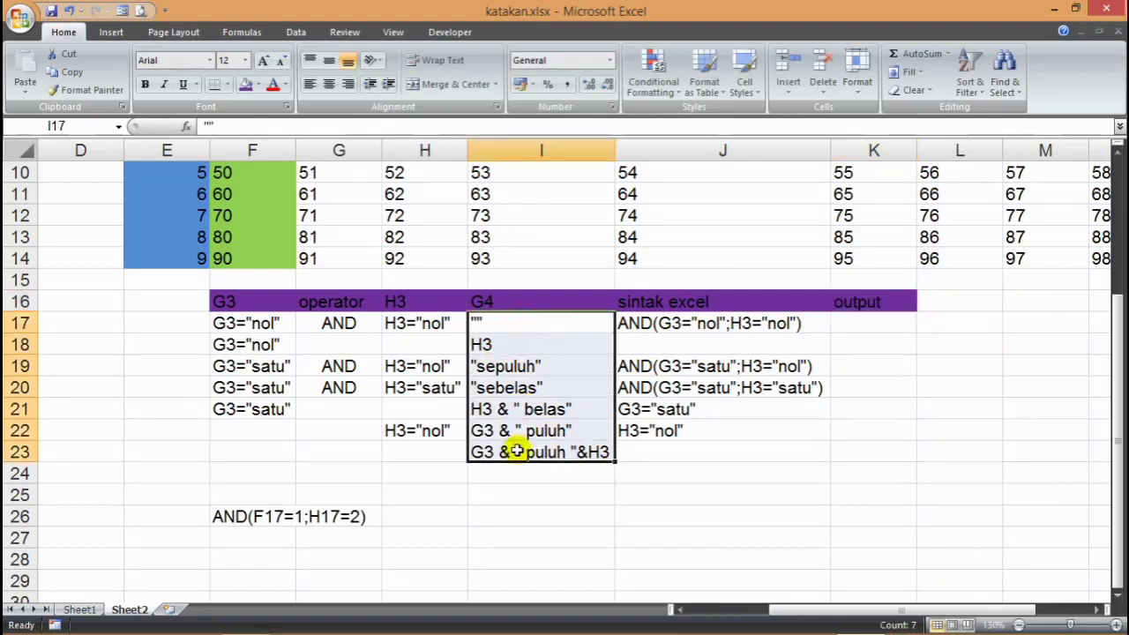
key(ctrl+c)
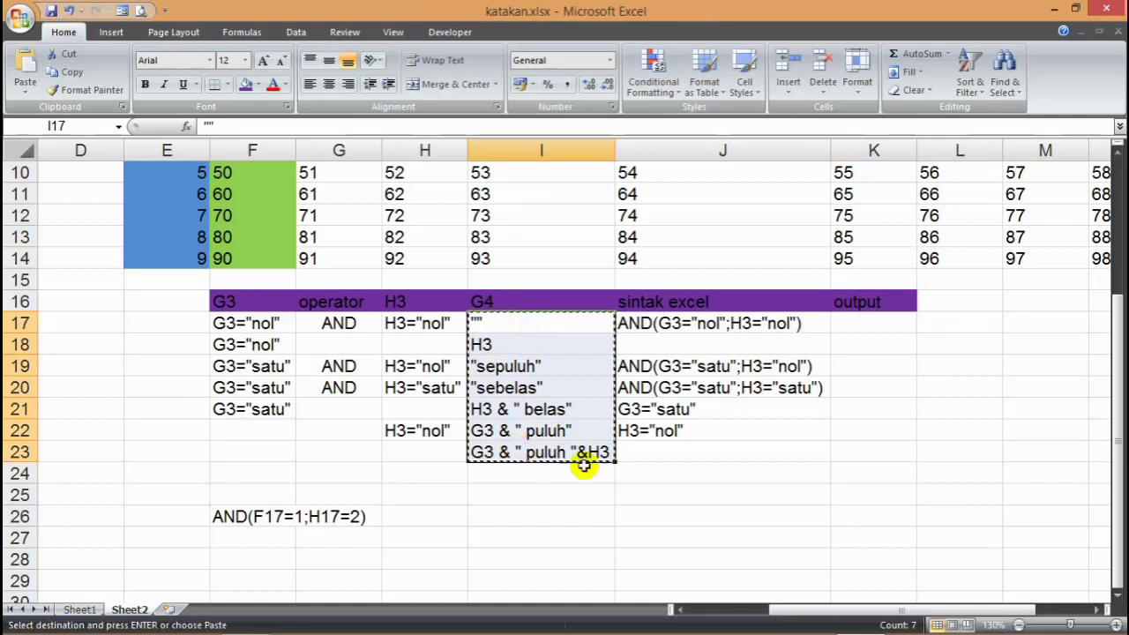
click(862, 323)
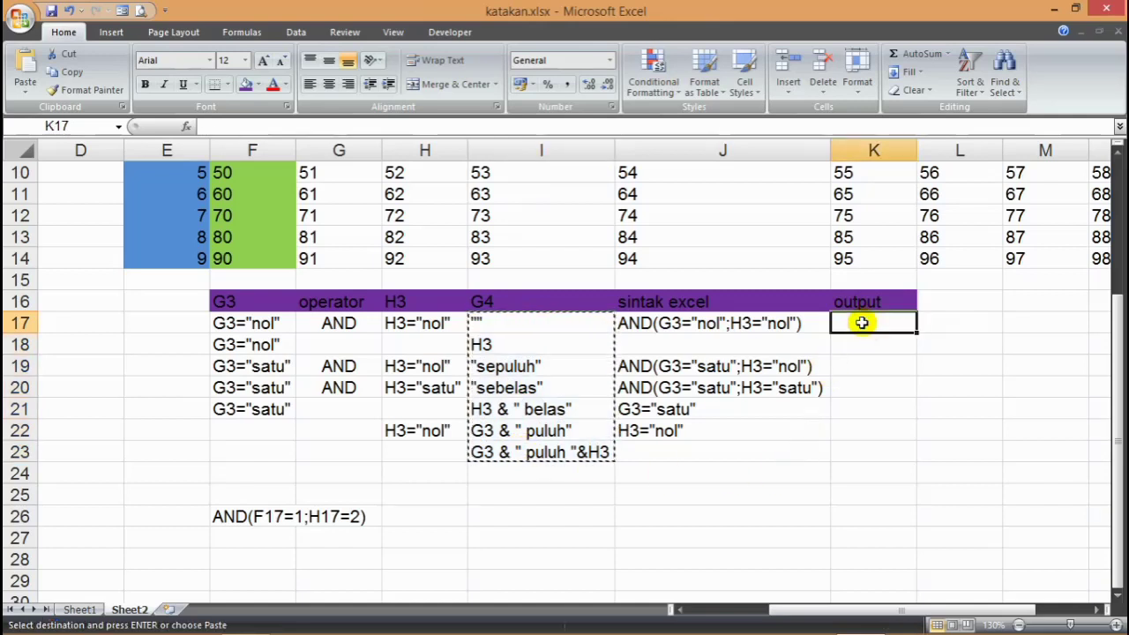
key(ctrl+v)
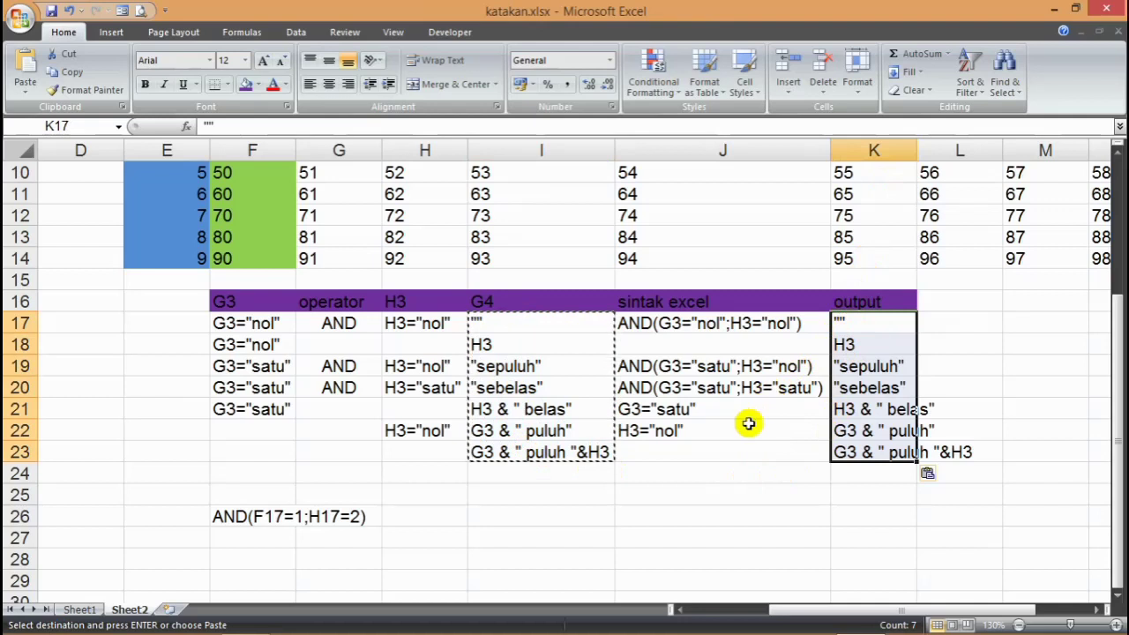
click(596, 491)
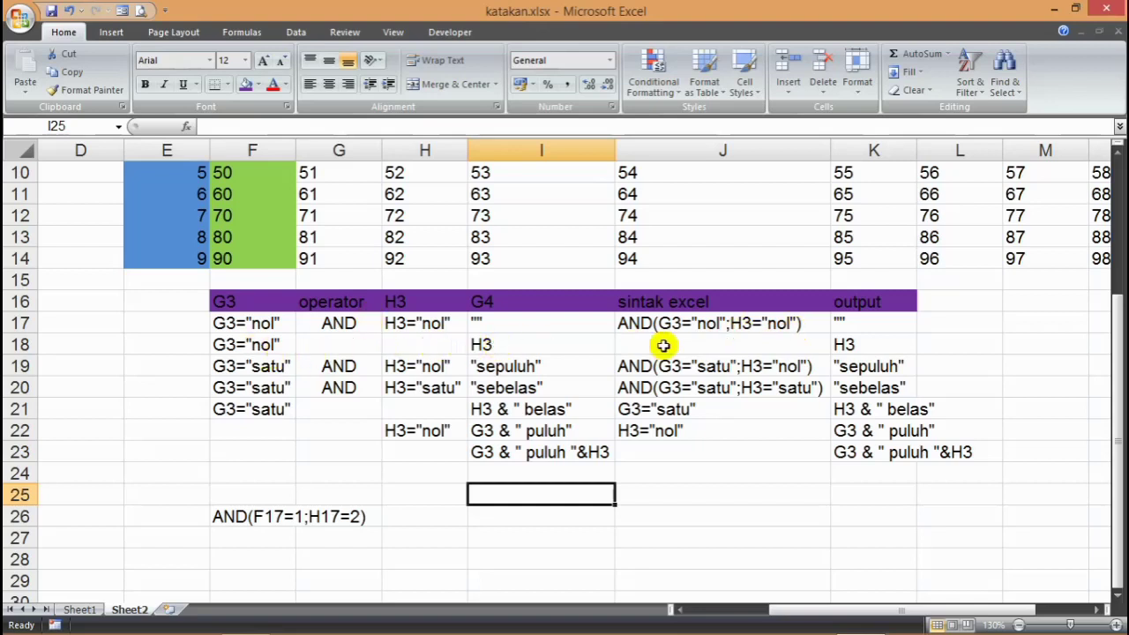
- Copy the condition G3="nol" from F18 into the syntax column at J18
click(269, 346)
double_click(265, 346)
drag(189, 347, 164, 347)
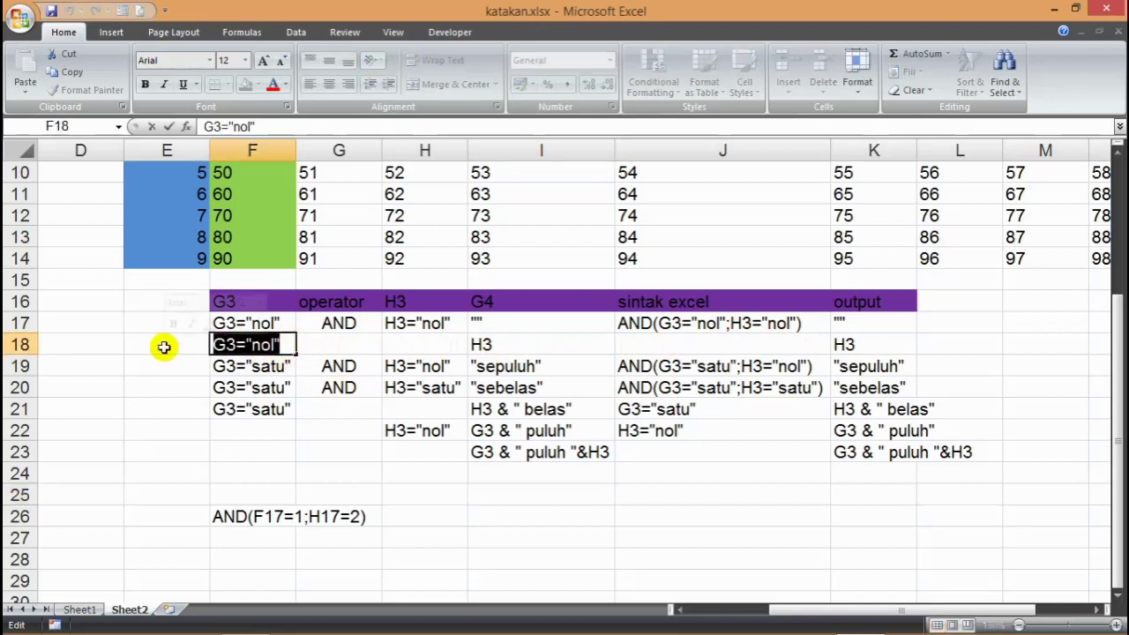
key(Return)
click(684, 347)
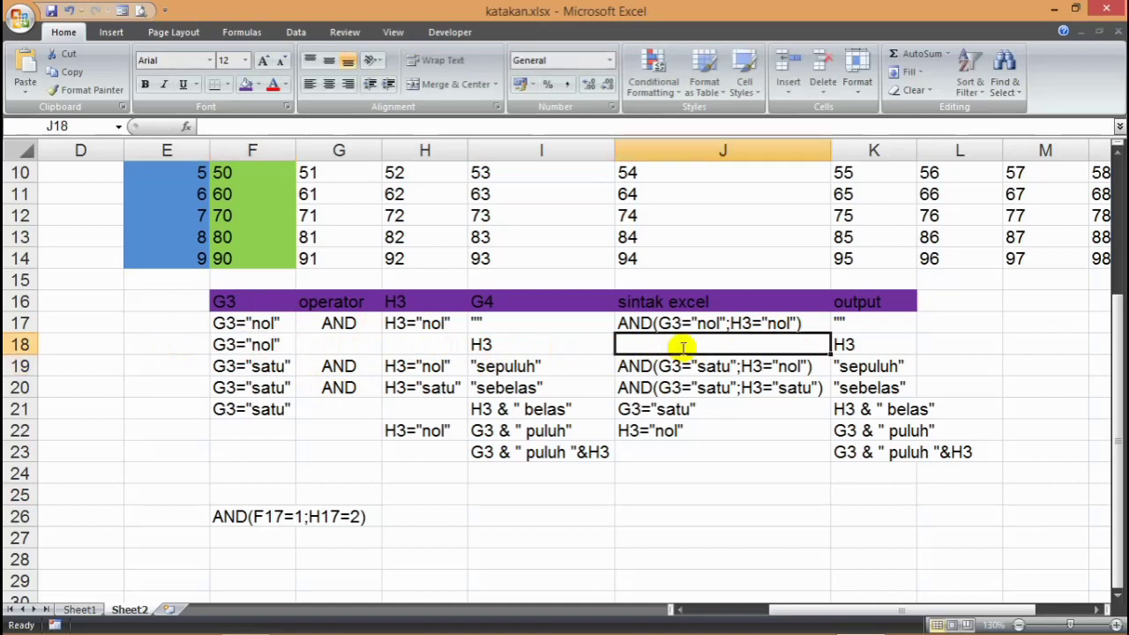
key(ctrl+v)
click(788, 368)
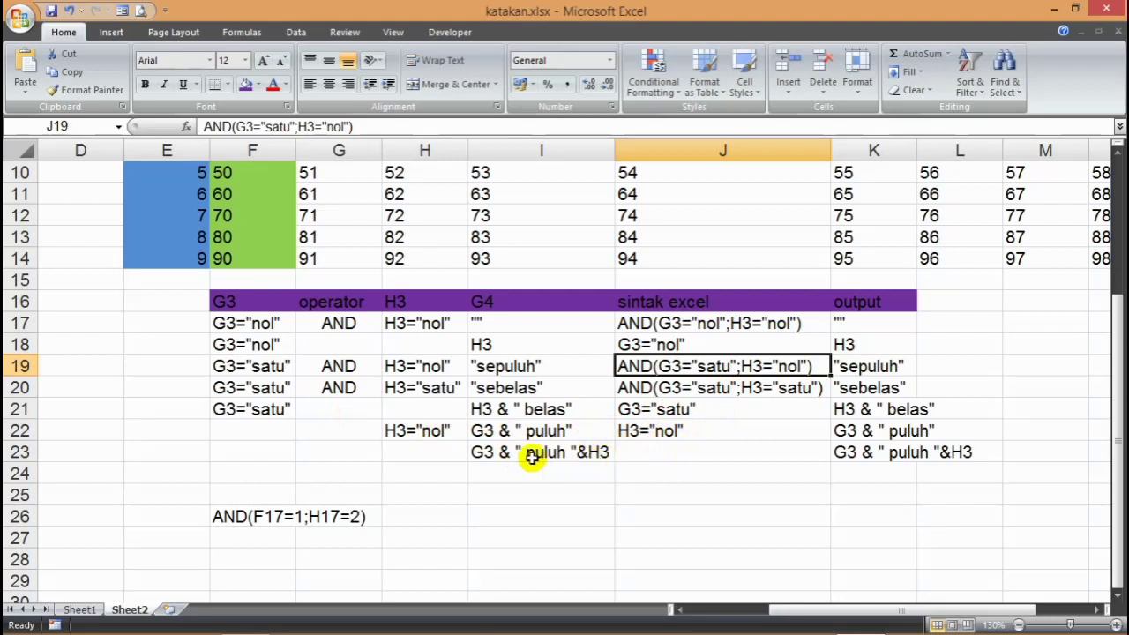
- Delete the sample AND expression from F26 below the rule table
click(227, 510)
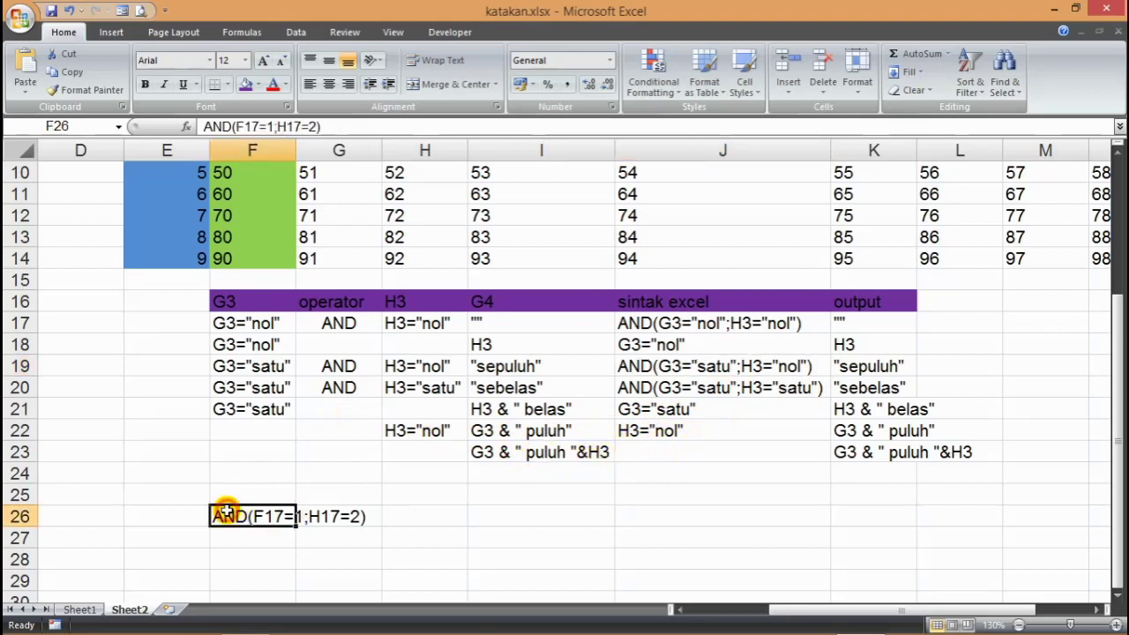
key(Delete)
click(749, 554)
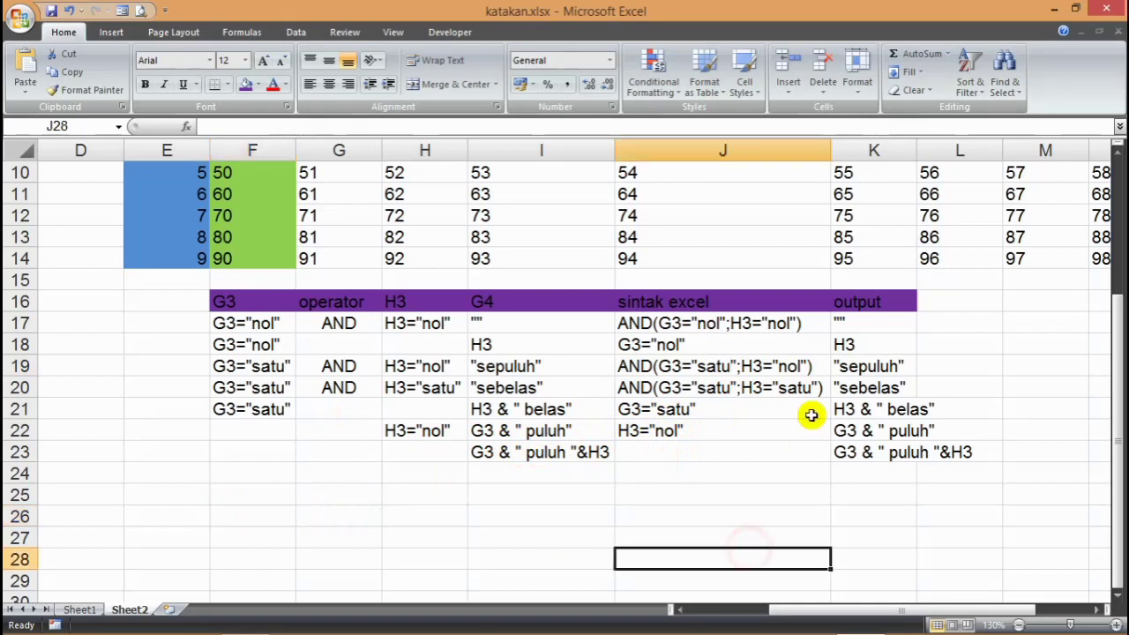
- Fit column K's width to its contents and review the syntax and output entries of the rule table
drag(680, 302, 673, 440)
double_click(918, 150)
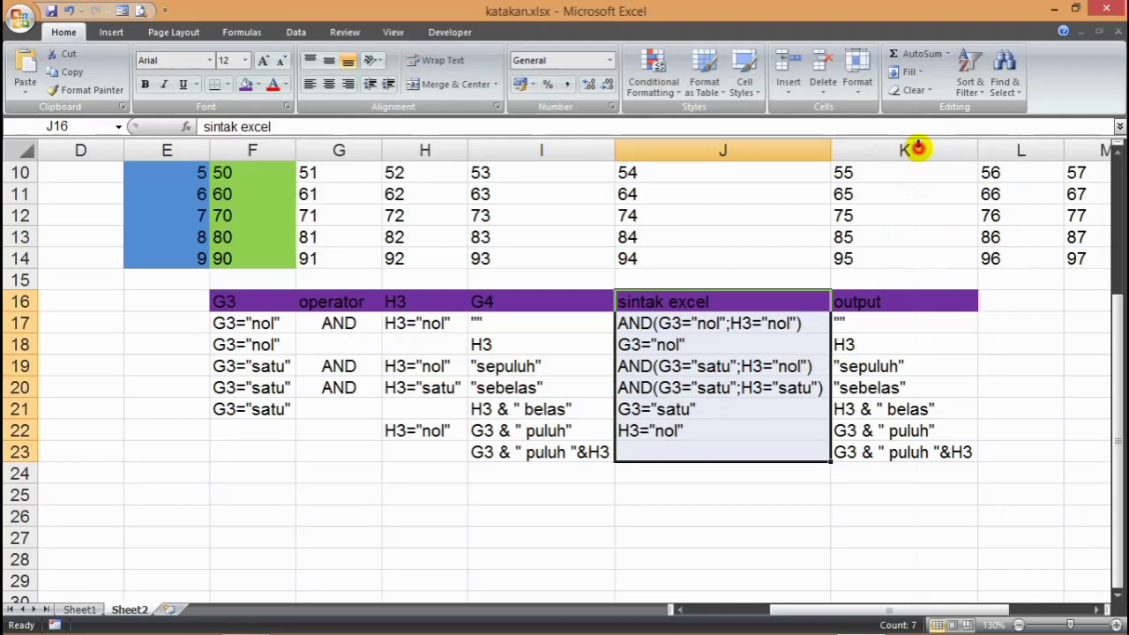
click(797, 491)
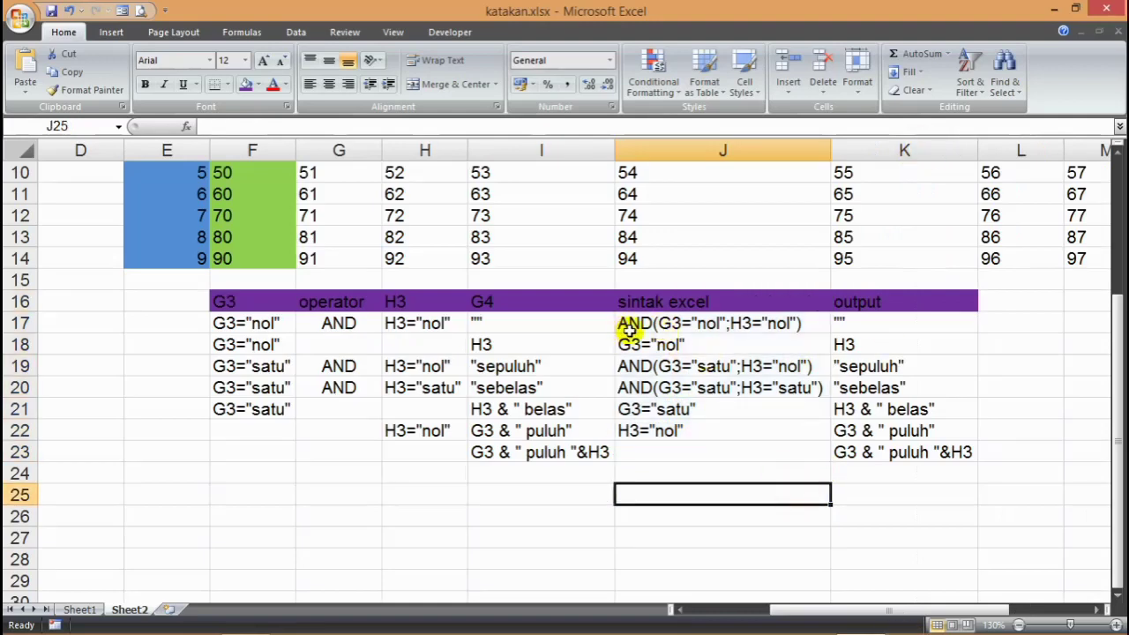
drag(663, 323, 659, 474)
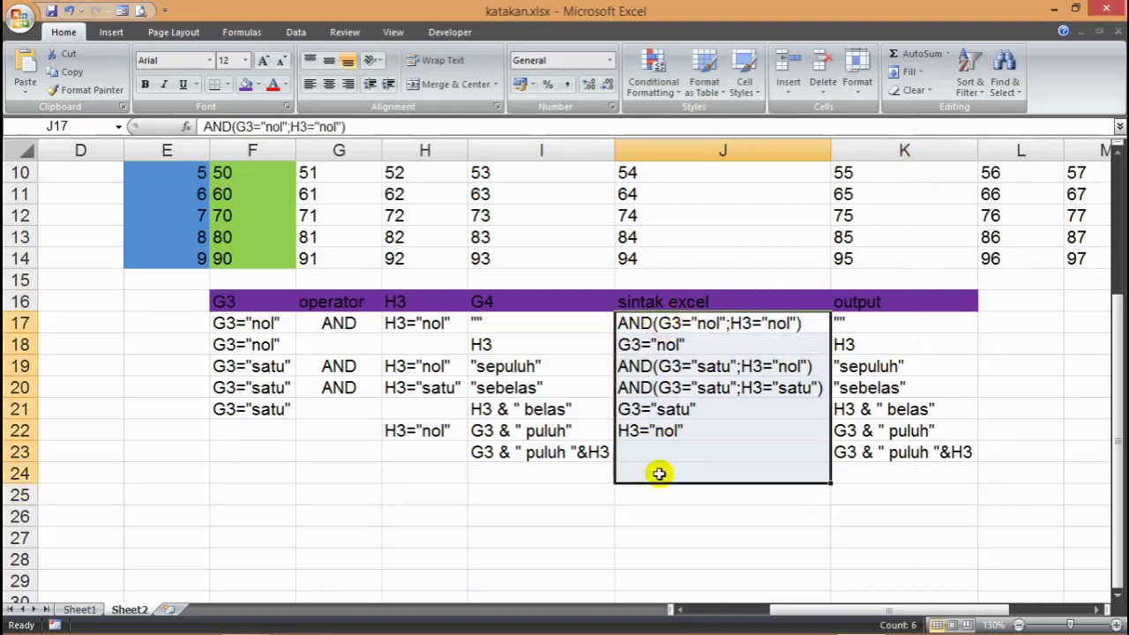
drag(844, 325, 858, 452)
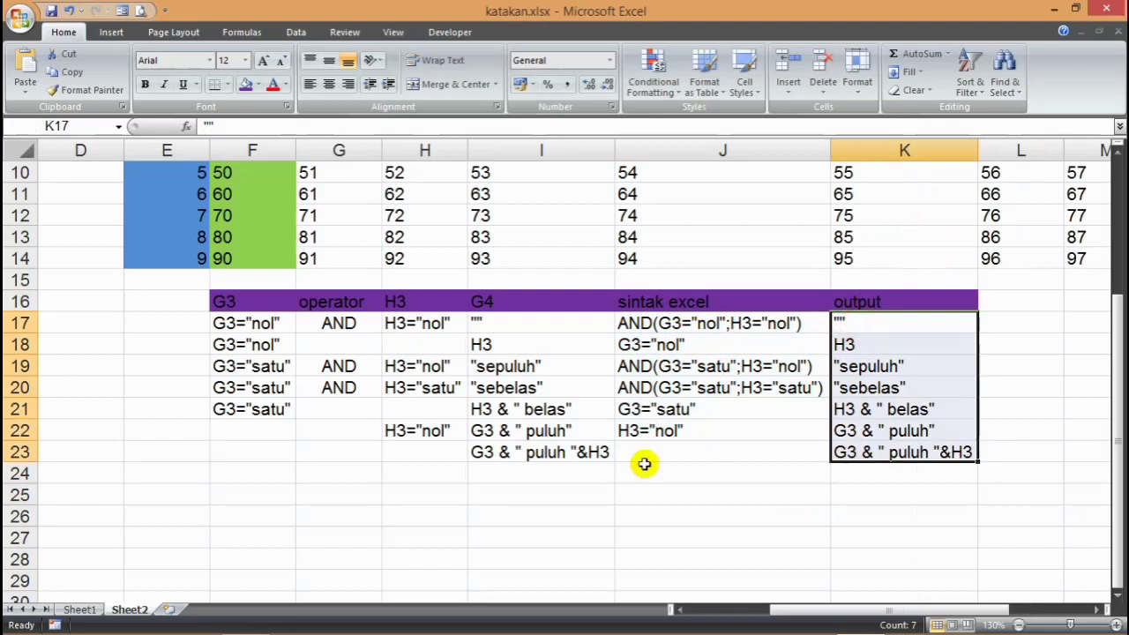
click(645, 455)
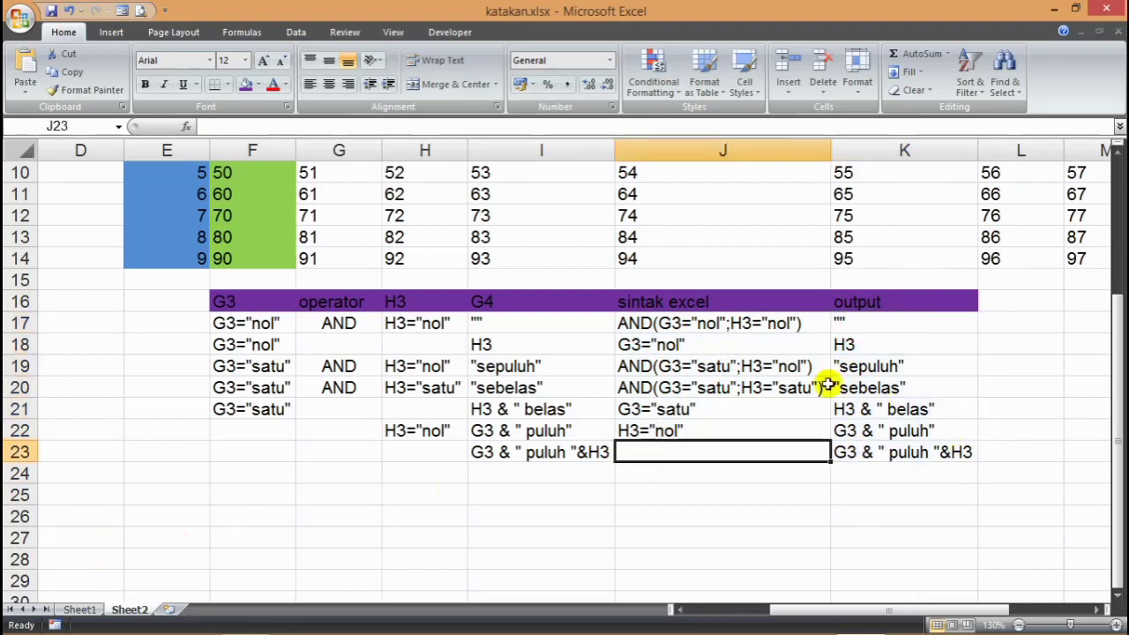
click(79, 610)
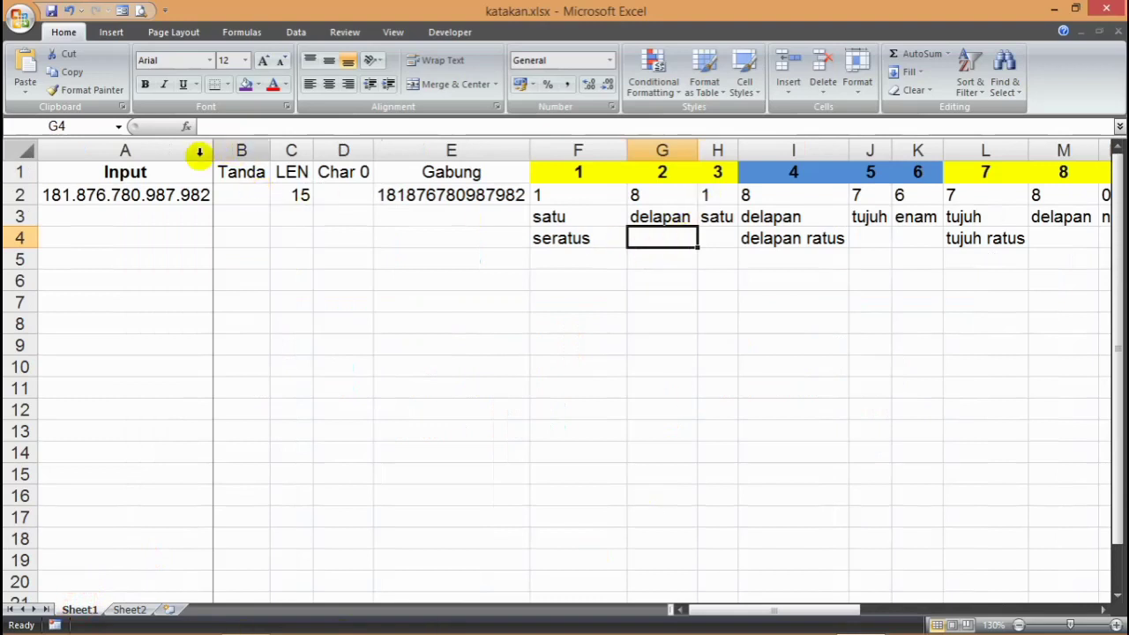
click(186, 126)
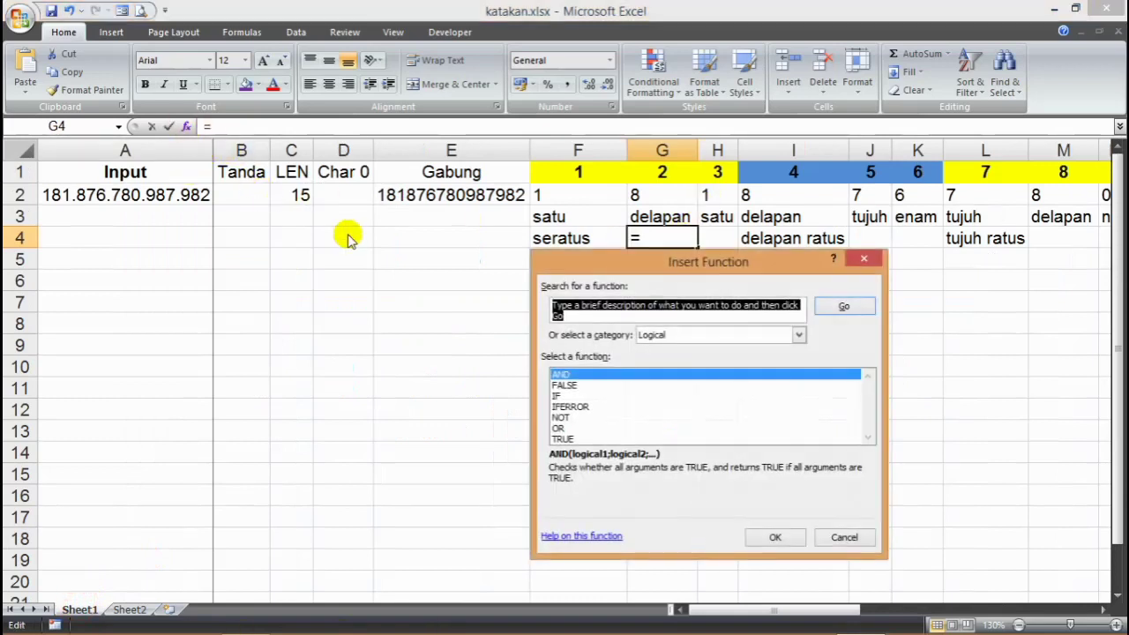
click(558, 396)
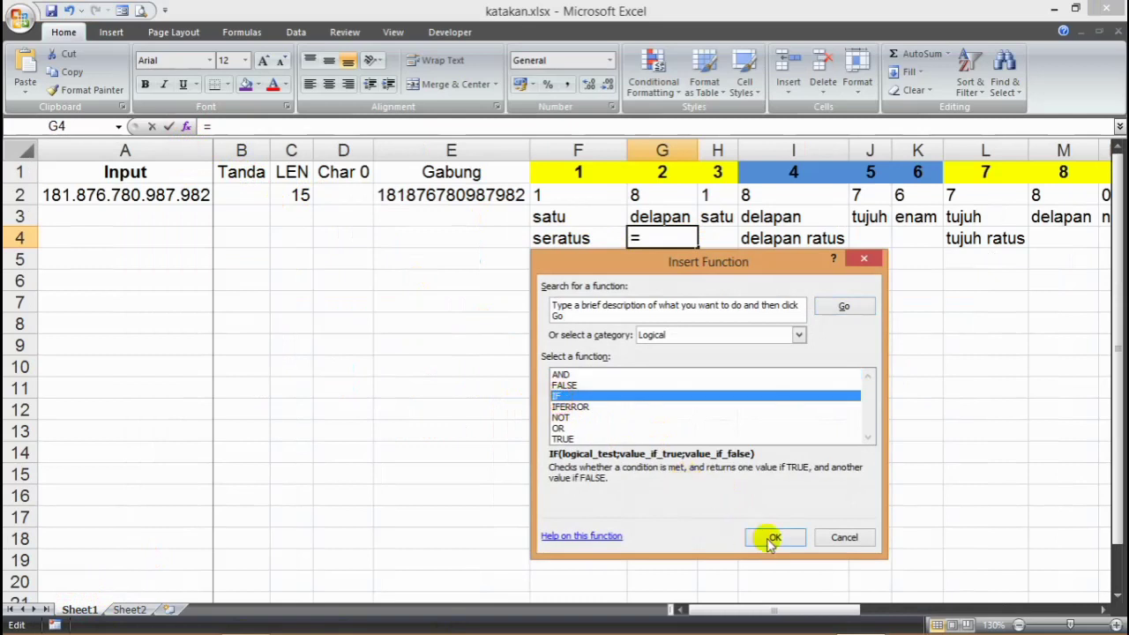
click(773, 538)
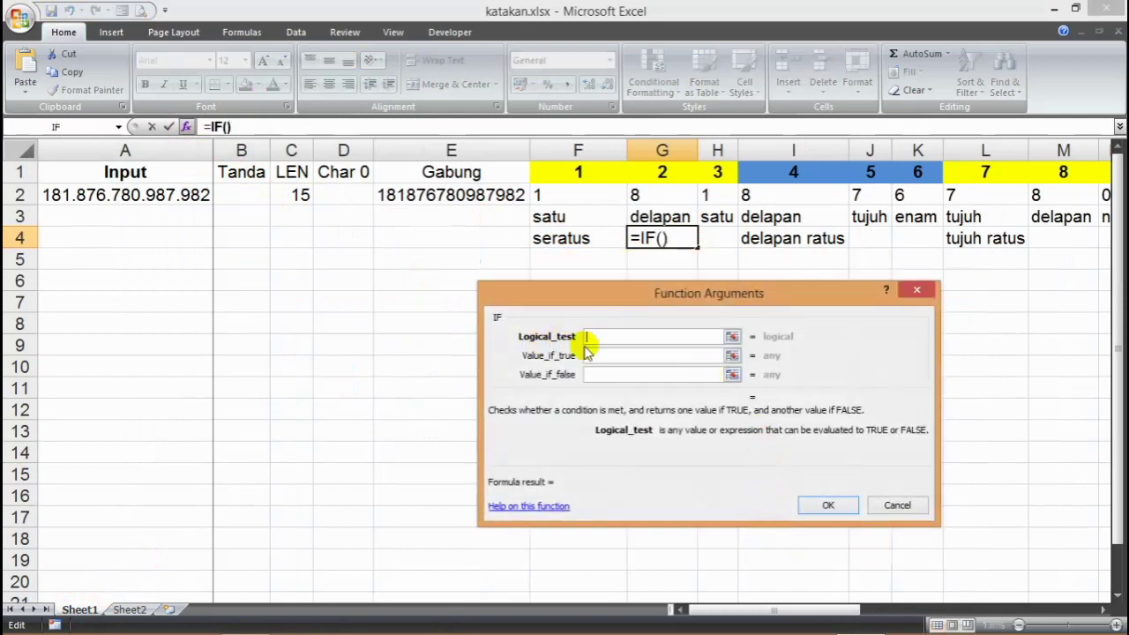
key(alt+Tab)
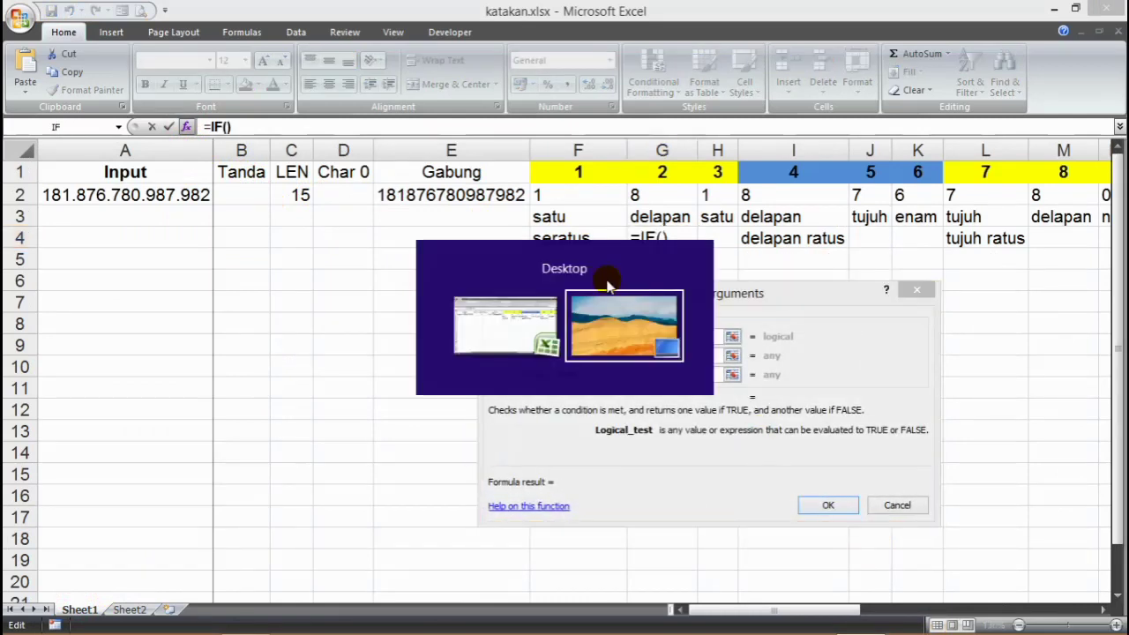
key(alt+Tab)
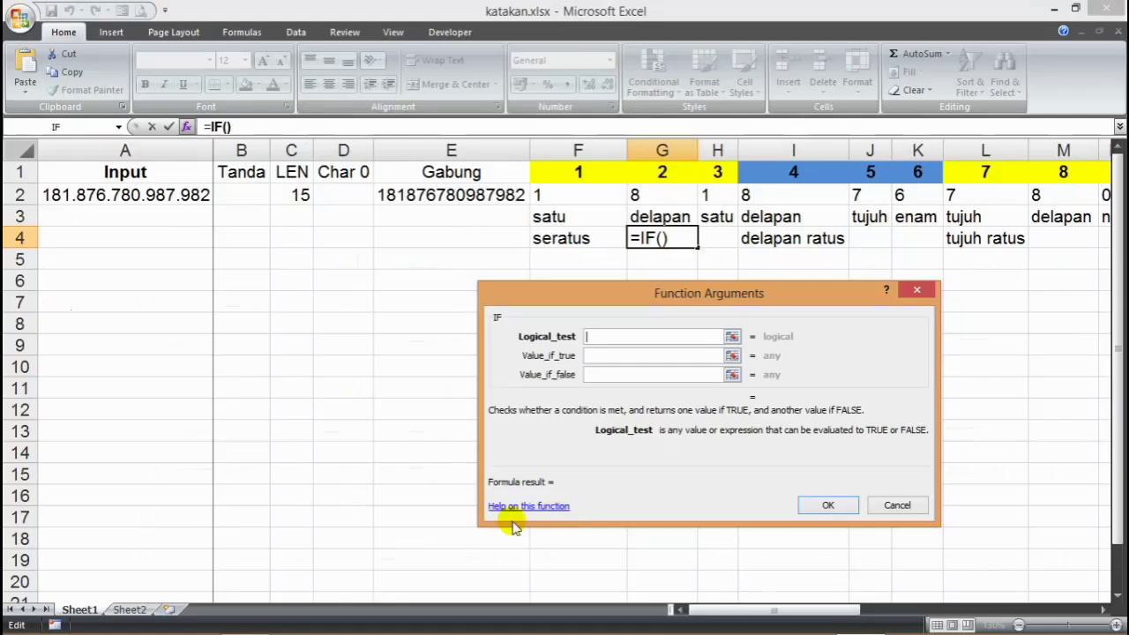
click(129, 609)
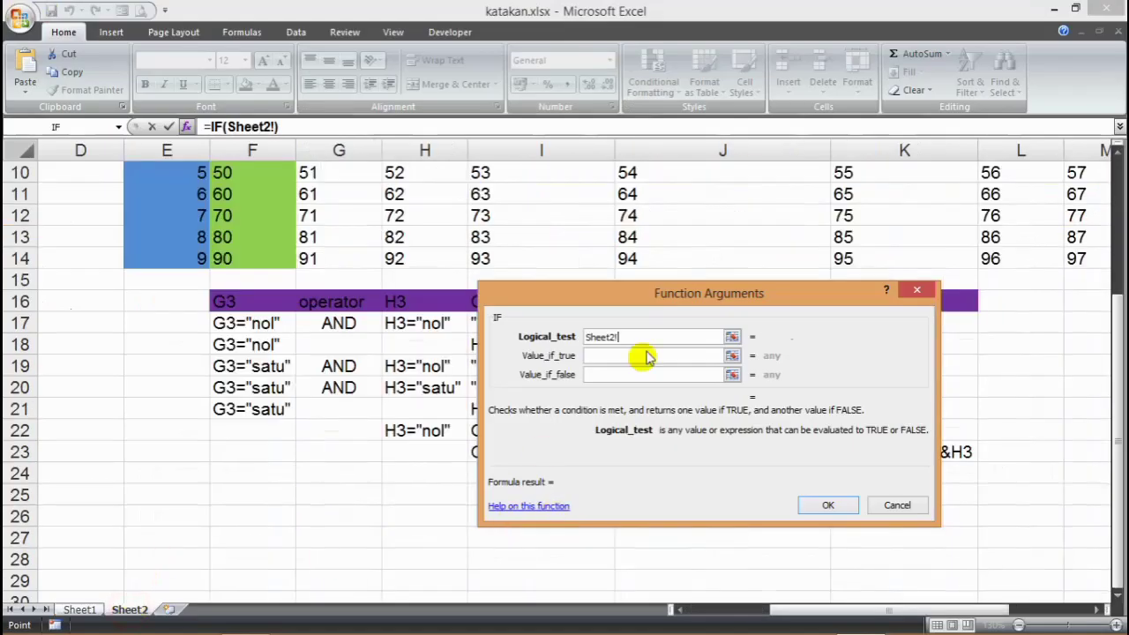
drag(714, 295, 318, 389)
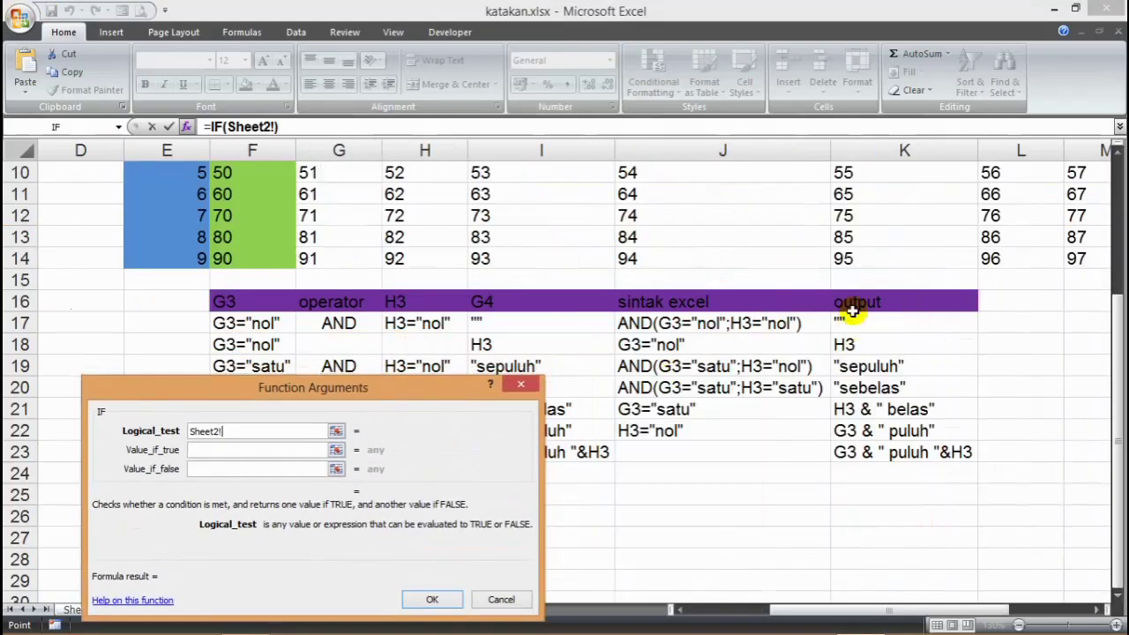
click(775, 324)
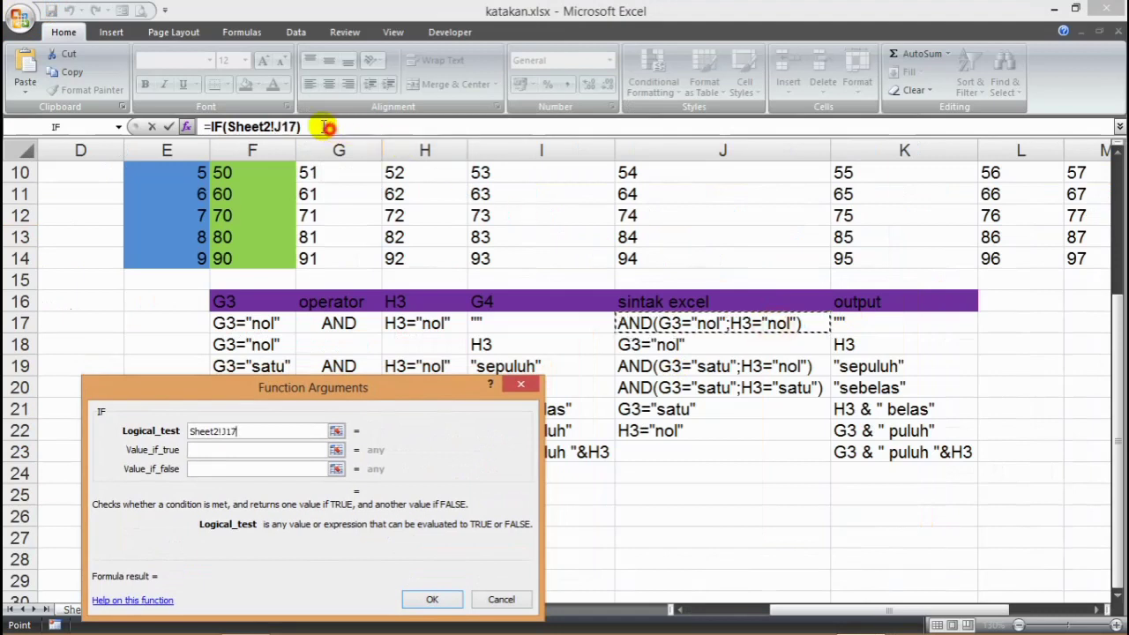
click(191, 127)
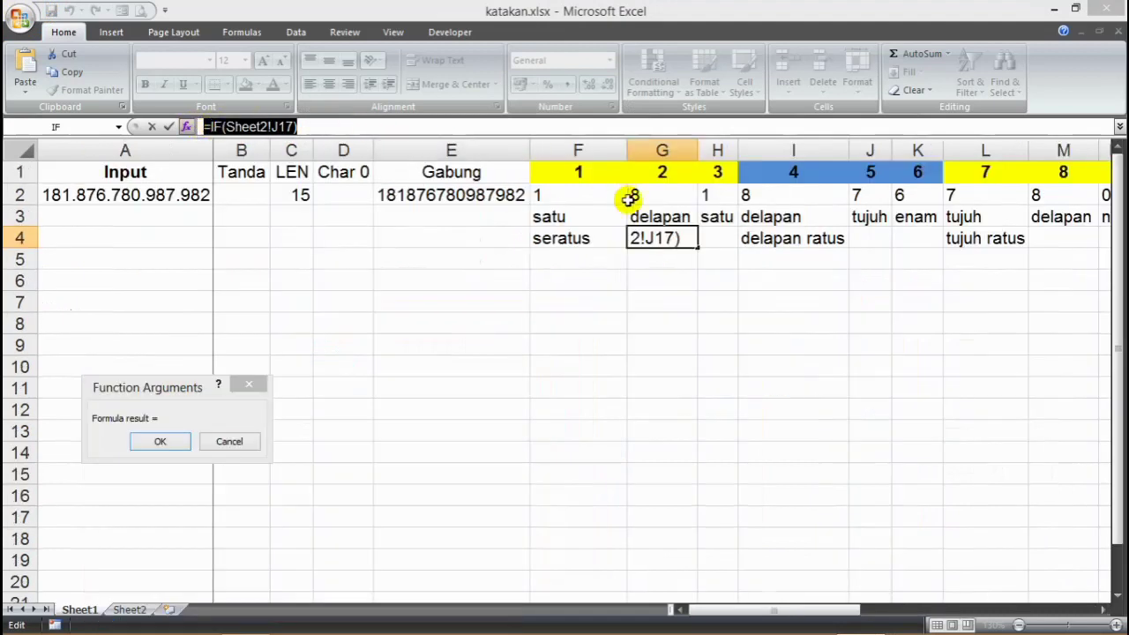
click(230, 442)
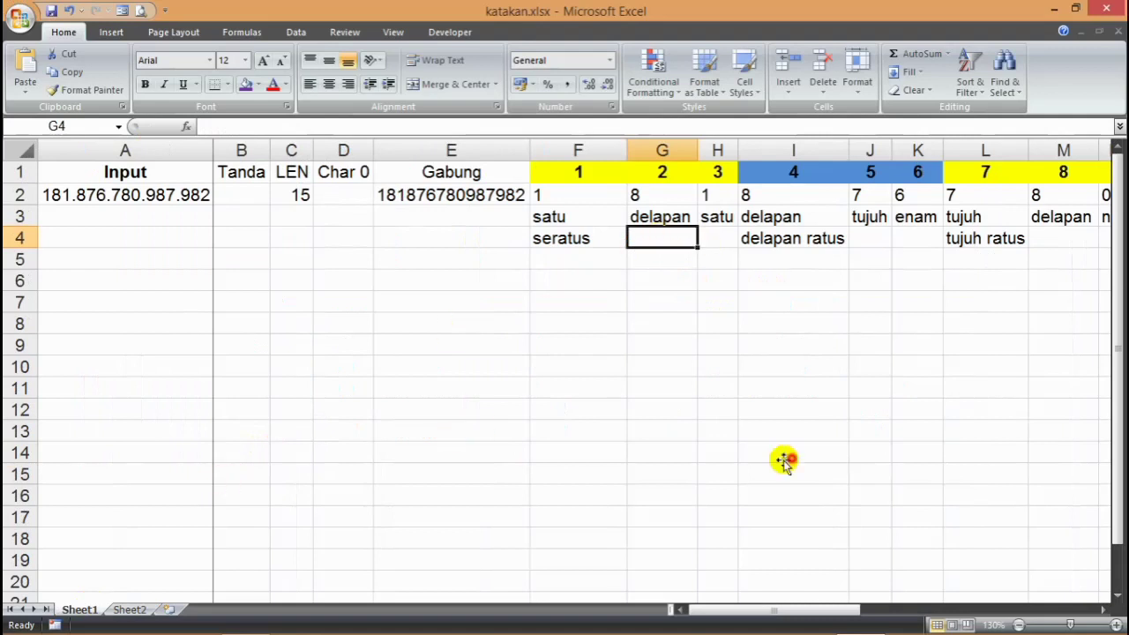
key(ctrl+Page_Down)
click(725, 501)
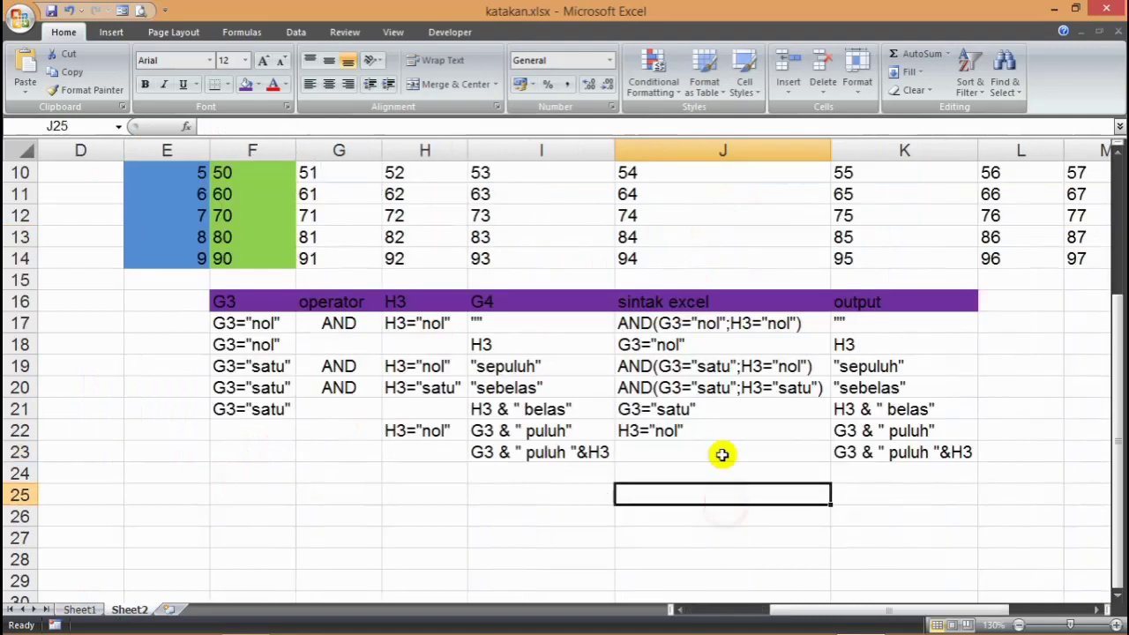
- Copy the sintak excel and output columns, J16:K23, into a new blank Microsoft Word document
drag(674, 302, 953, 450)
right_click(931, 346)
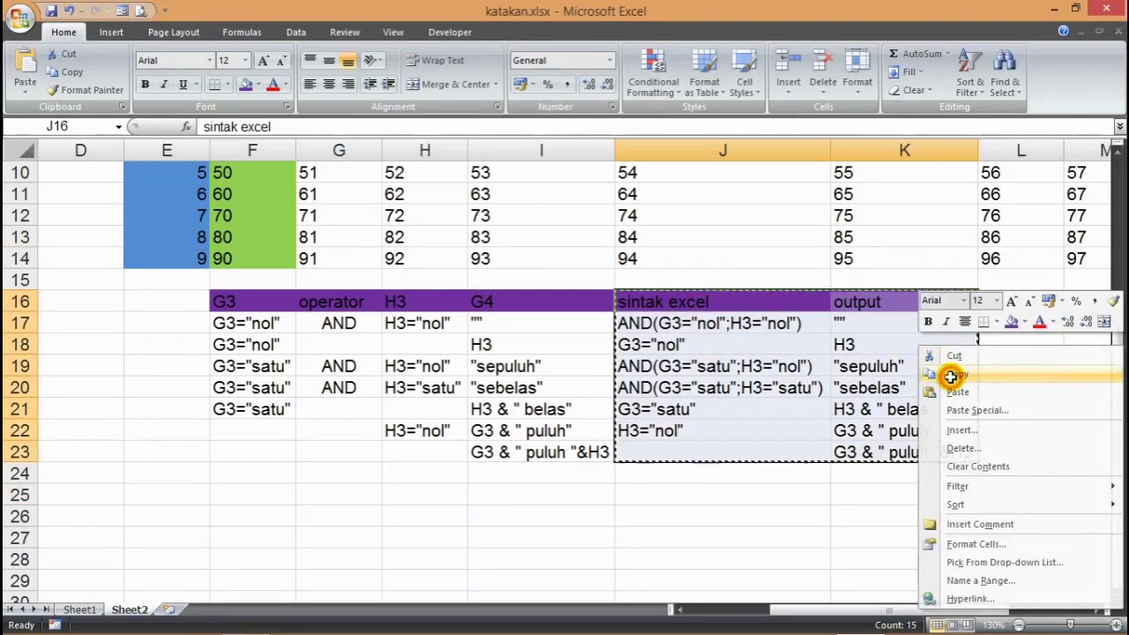
click(953, 379)
click(7, 628)
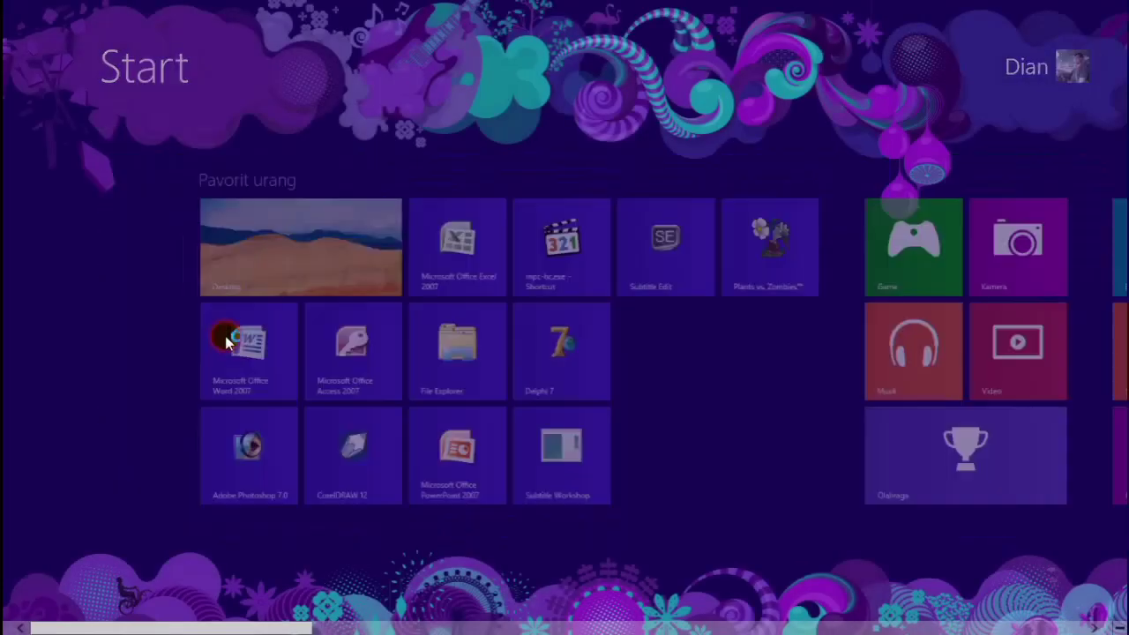
click(233, 344)
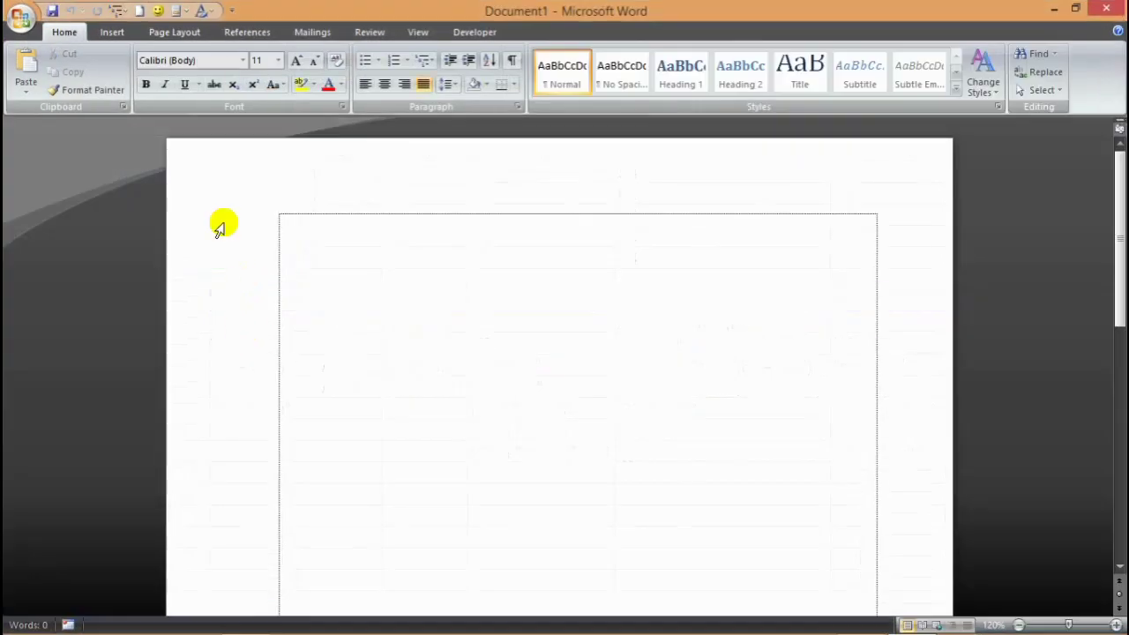
right_click(385, 240)
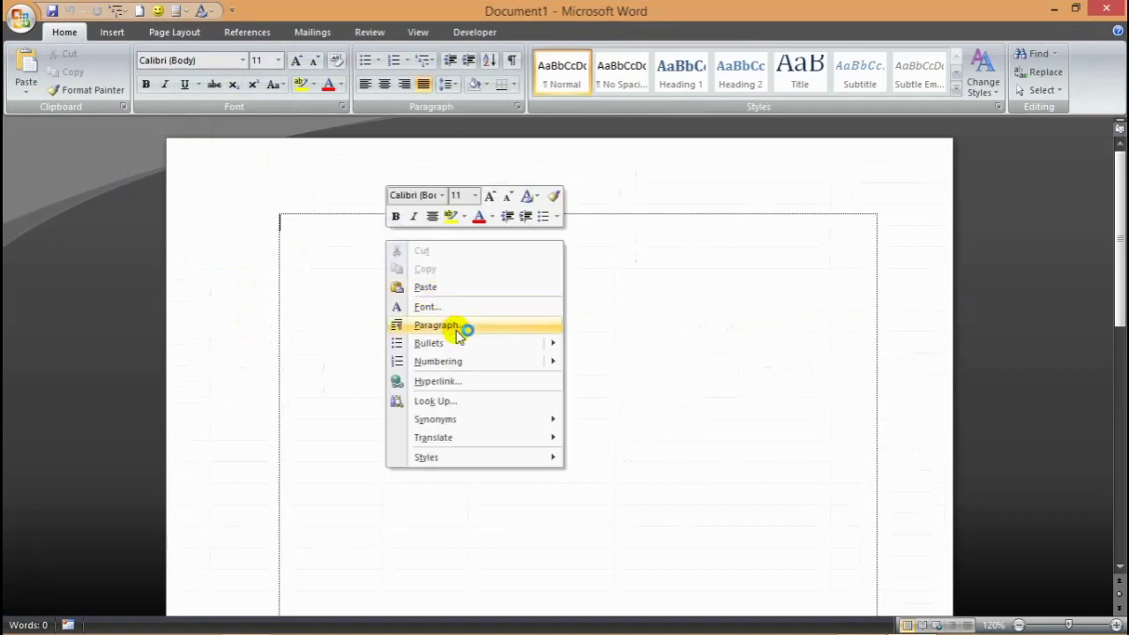
click(473, 287)
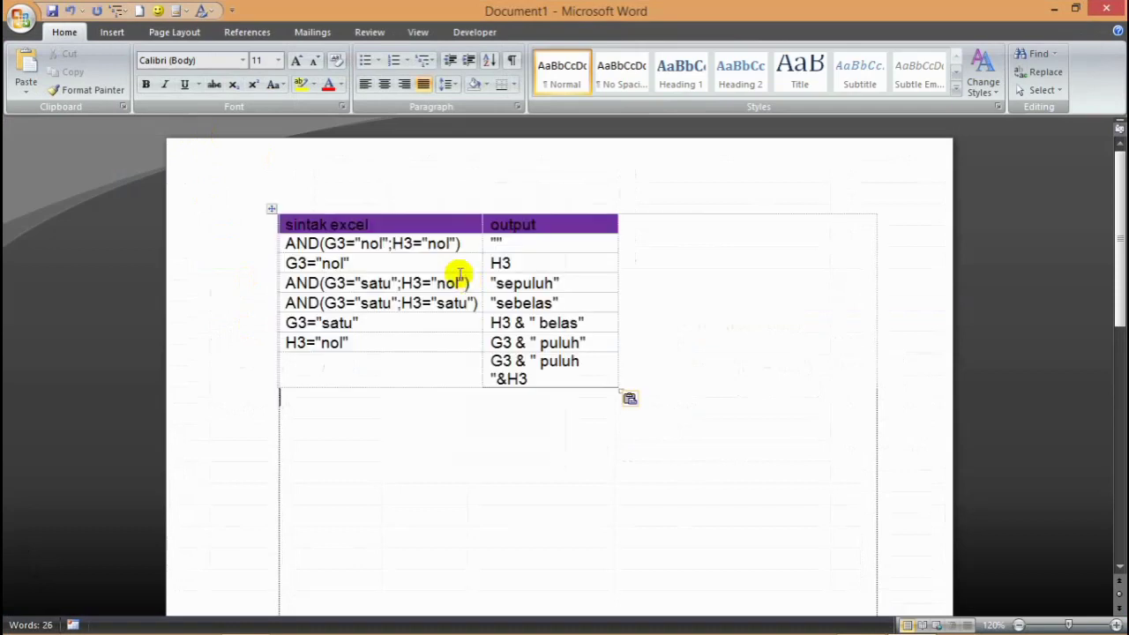
- Set the whole pasted table's font size to 16 and autofit its columns to their contents
click(272, 207)
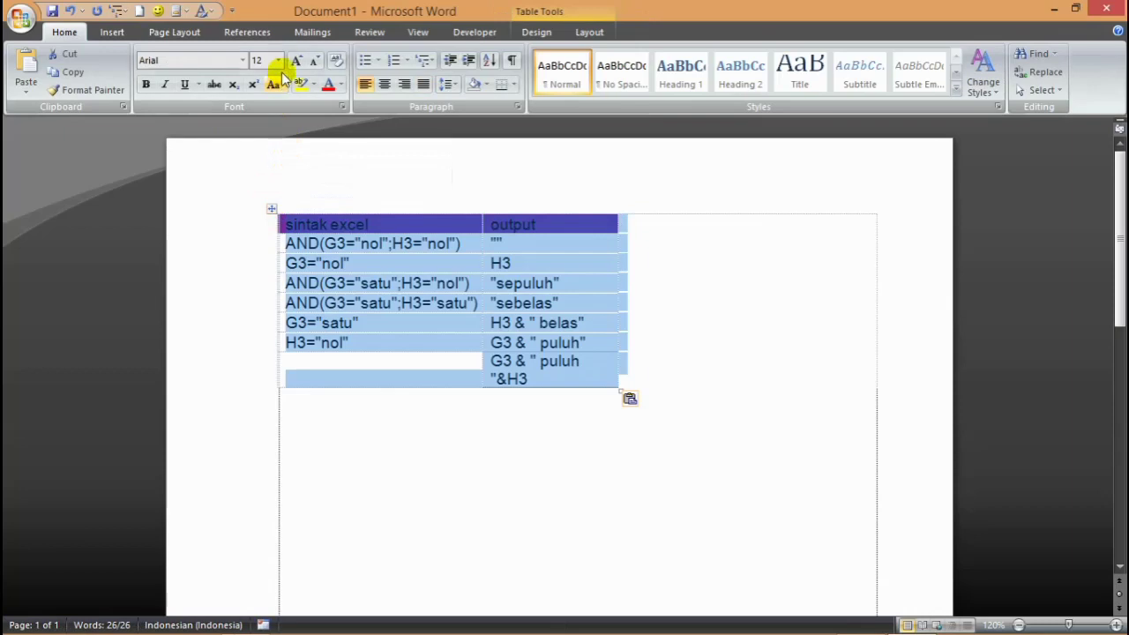
click(278, 60)
click(260, 162)
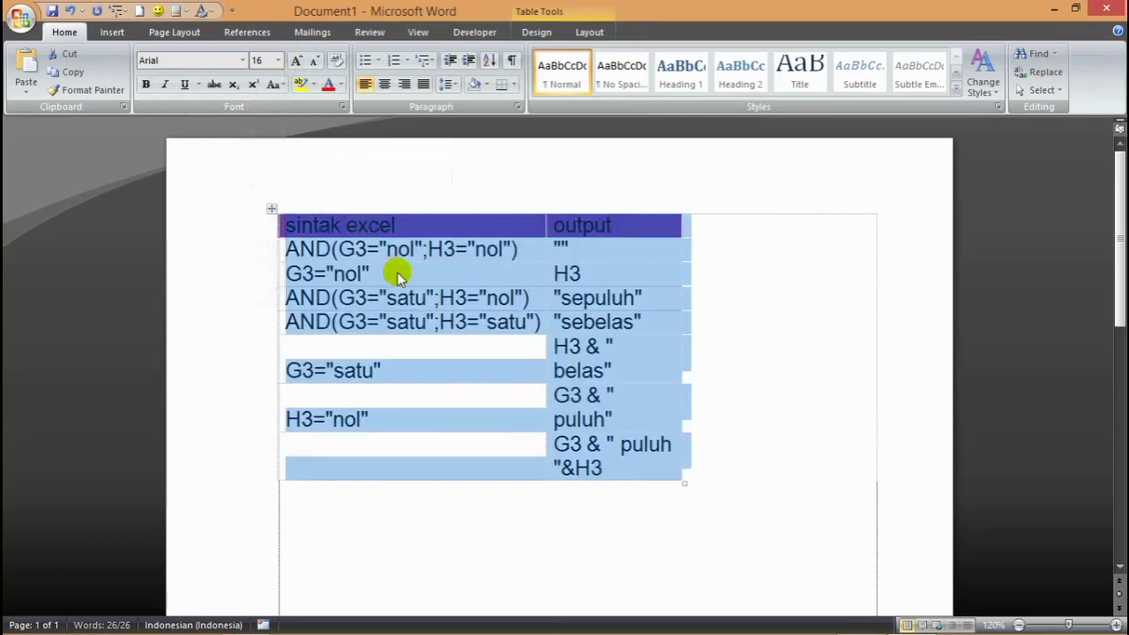
right_click(401, 275)
mouse_move(481, 491)
click(580, 489)
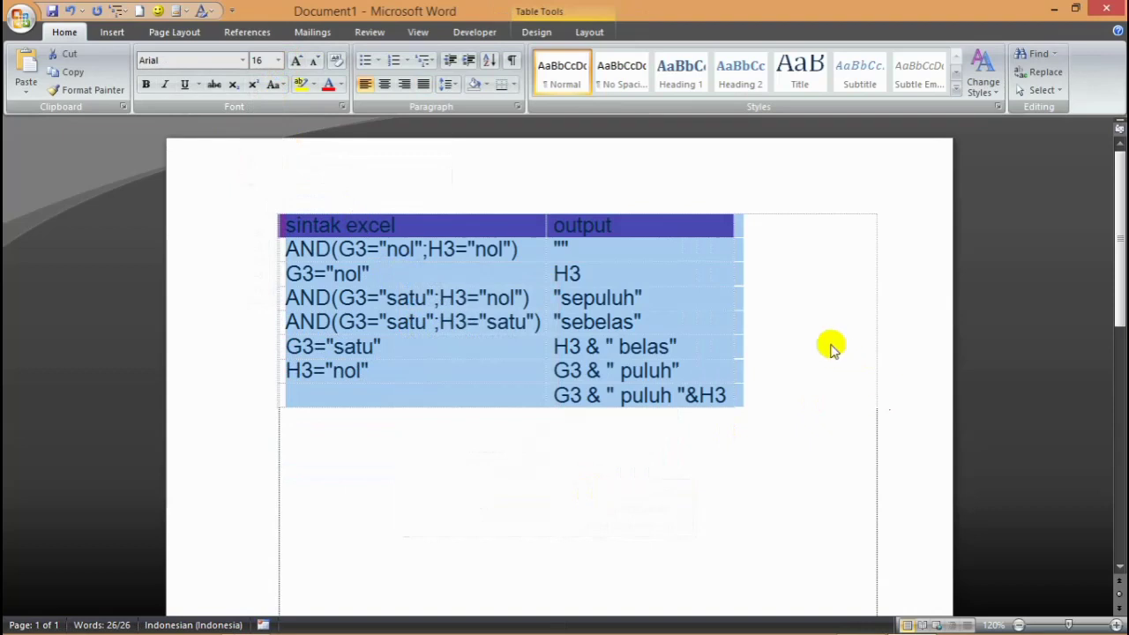
right_click(600, 296)
mouse_move(677, 511)
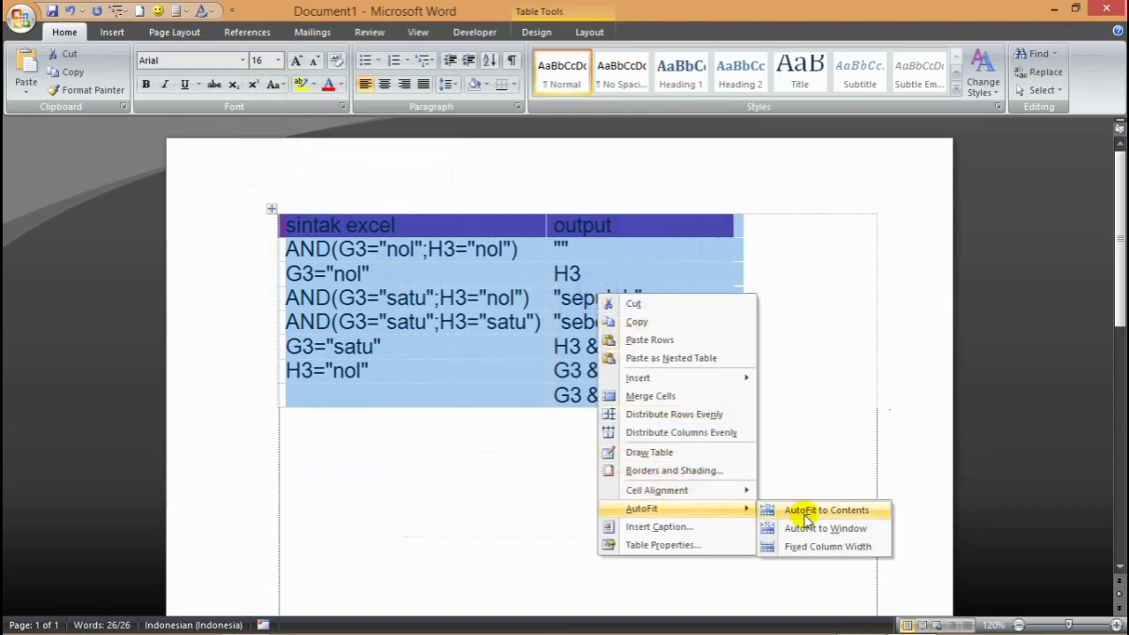
click(839, 515)
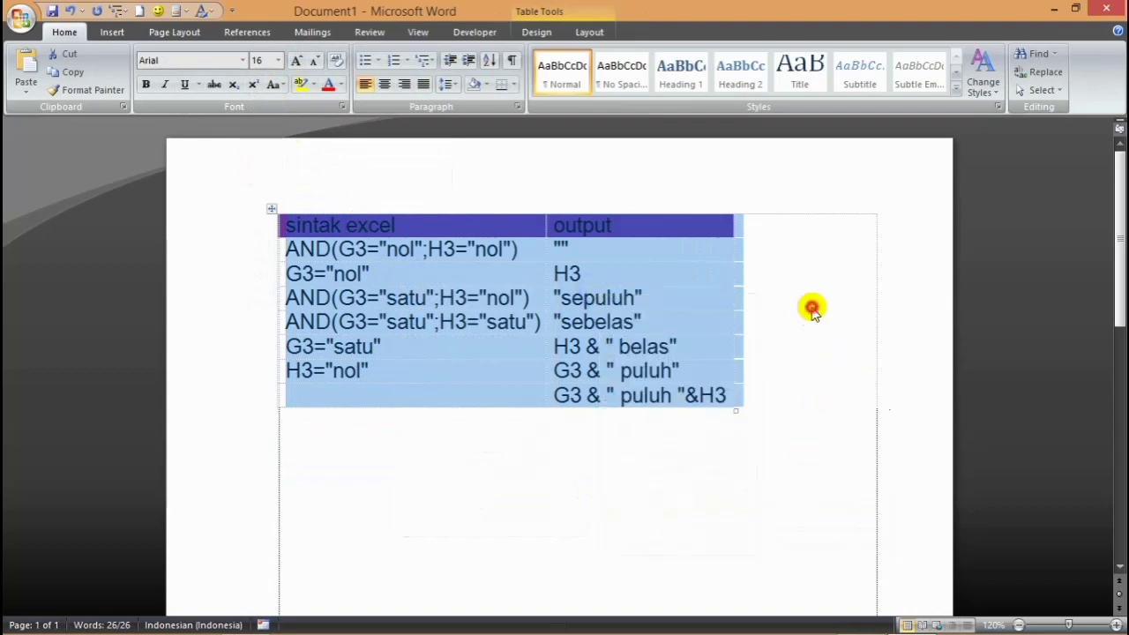
click(807, 304)
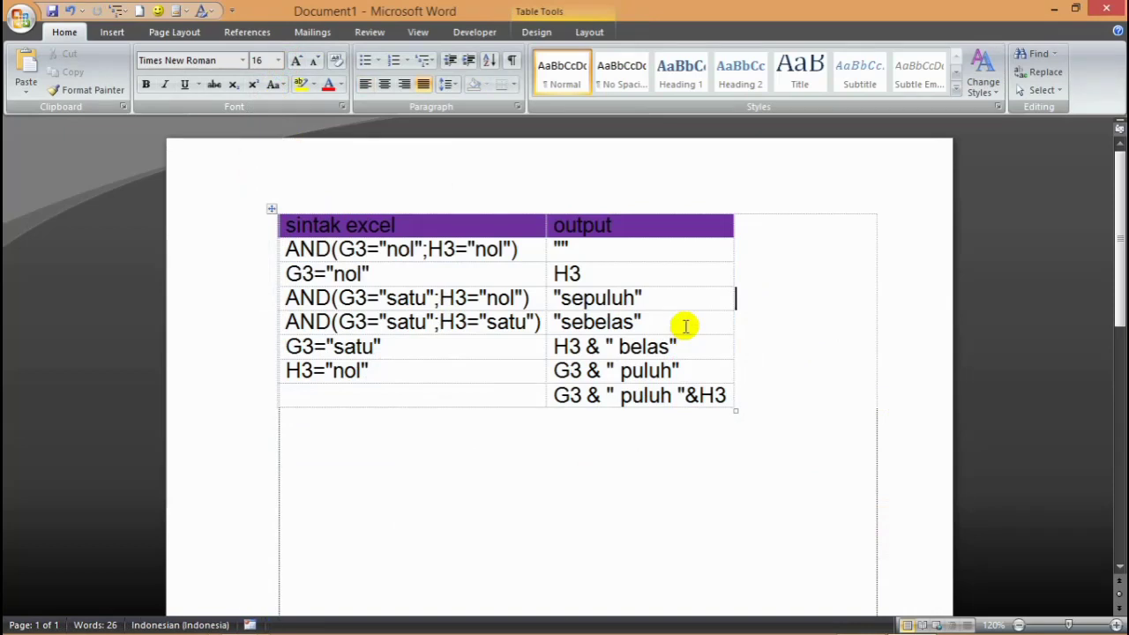
- Switch back to Excel and start an IF function in Sheet1's cell G4, moving its arguments dialog clear of the data
key(alt+Tab)
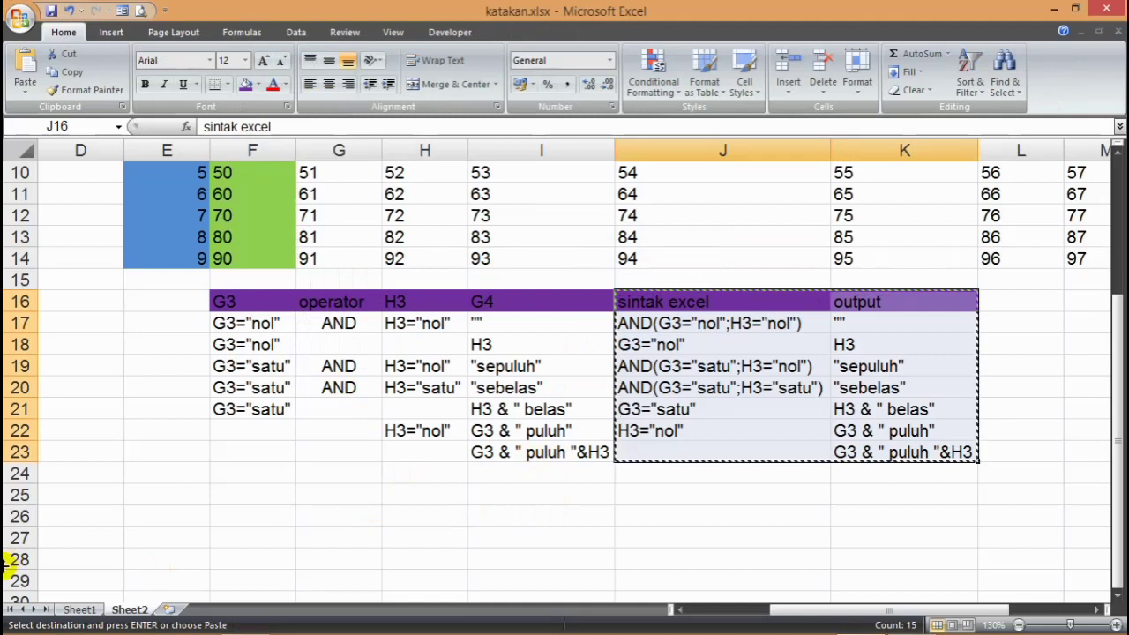
click(75, 609)
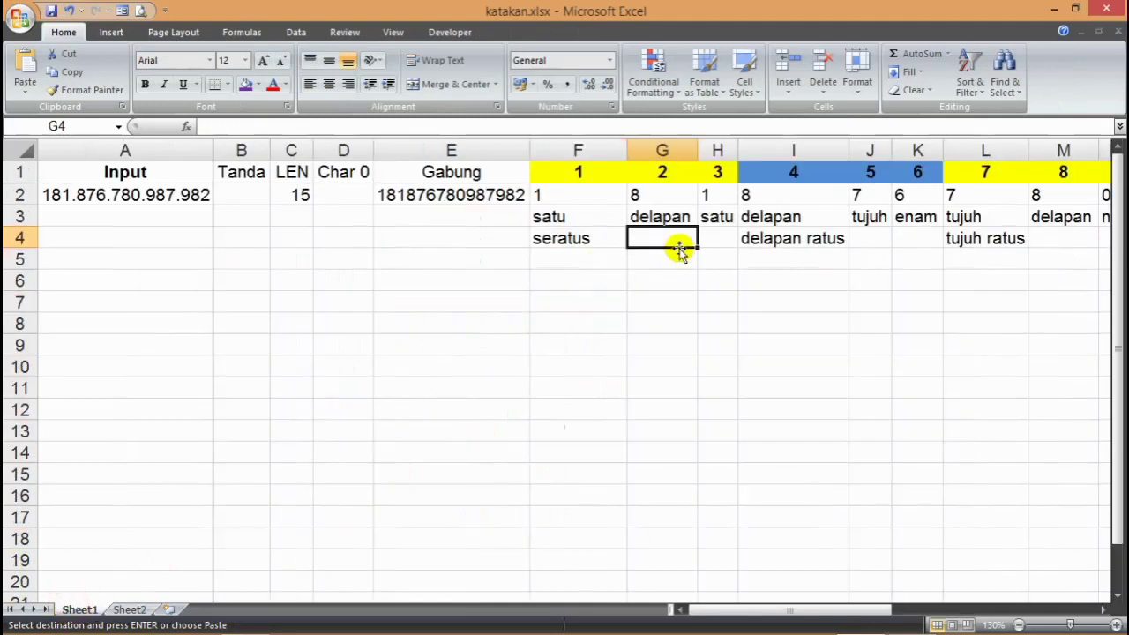
text(=)
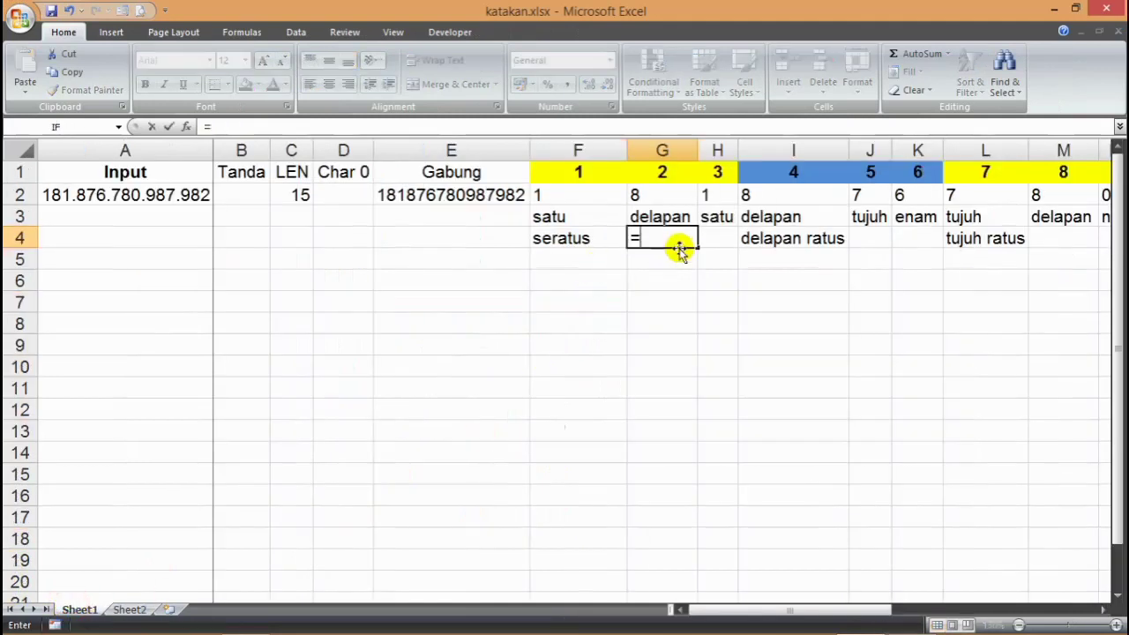
click(62, 131)
drag(237, 302, 651, 356)
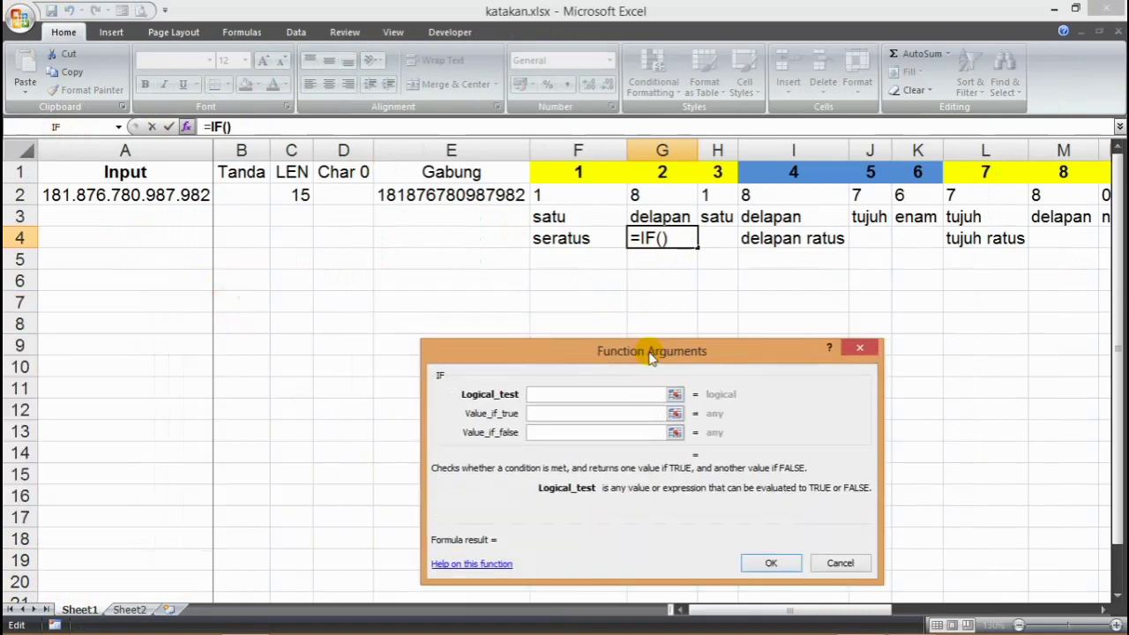
- Copy AND(G3="nol";H3="nol") from the Word table into the IF function's logical test in Excel
key(alt+Tab)
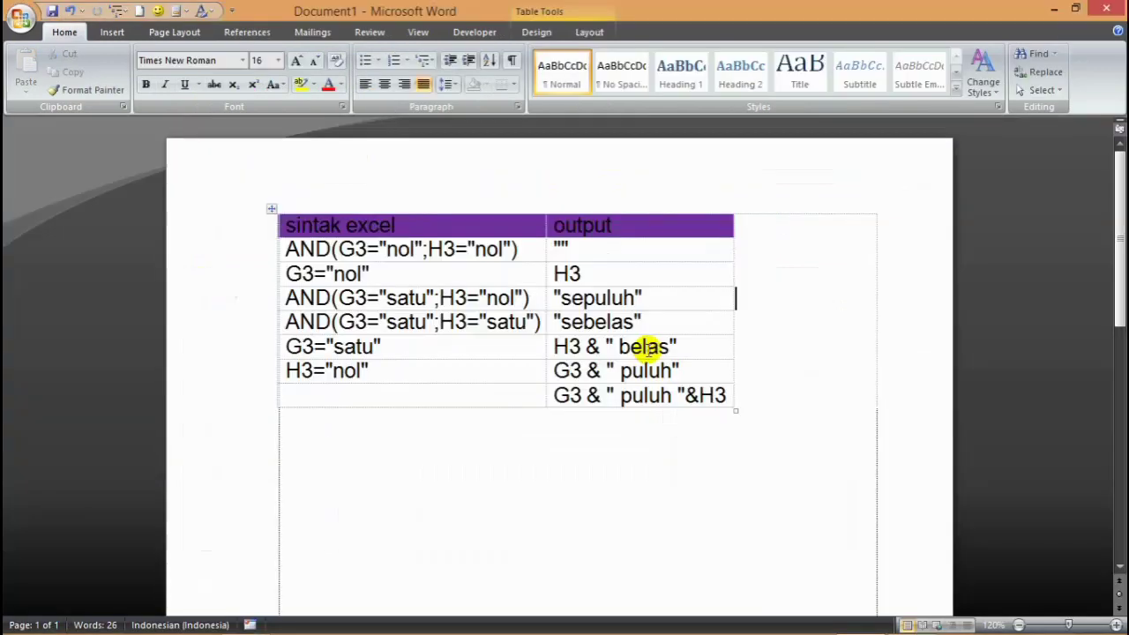
click(279, 248)
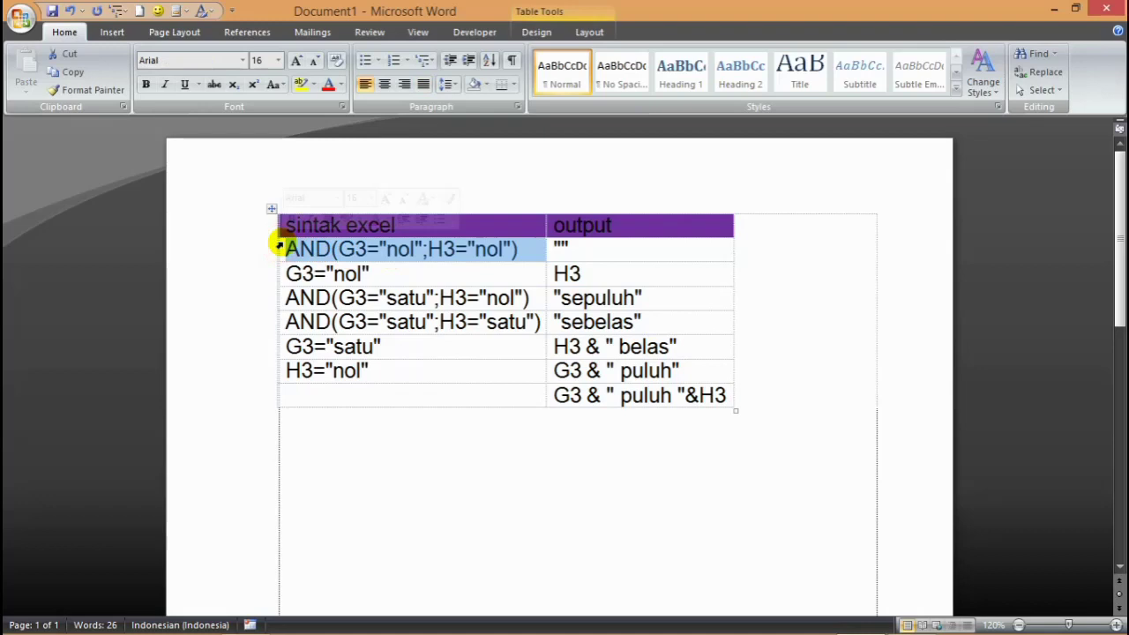
key(ctrl+c)
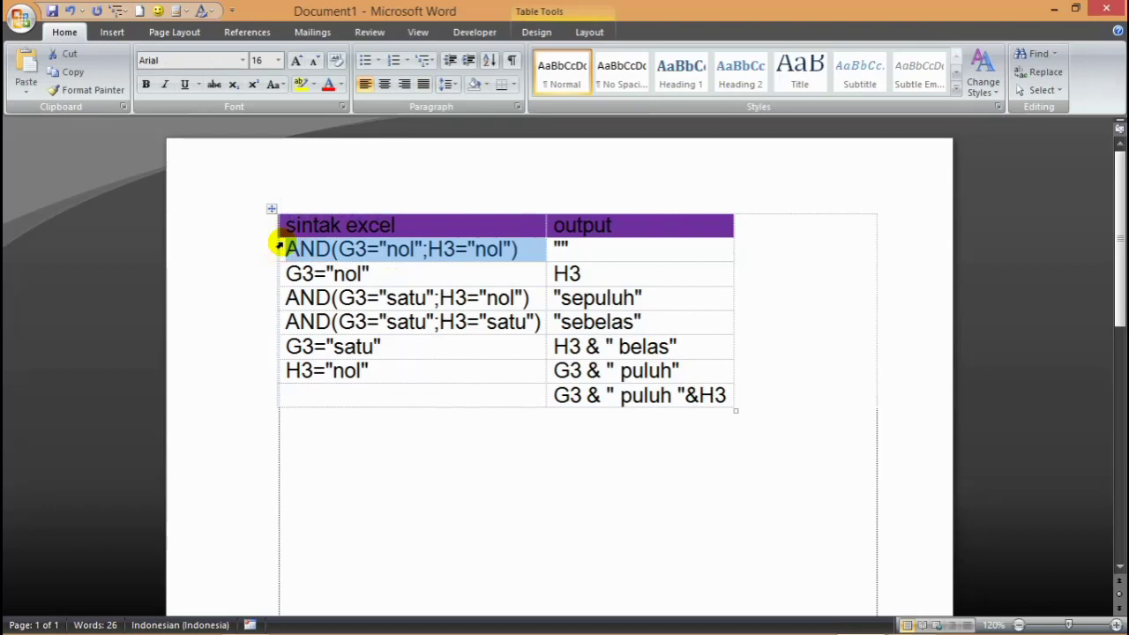
key(alt+Tab)
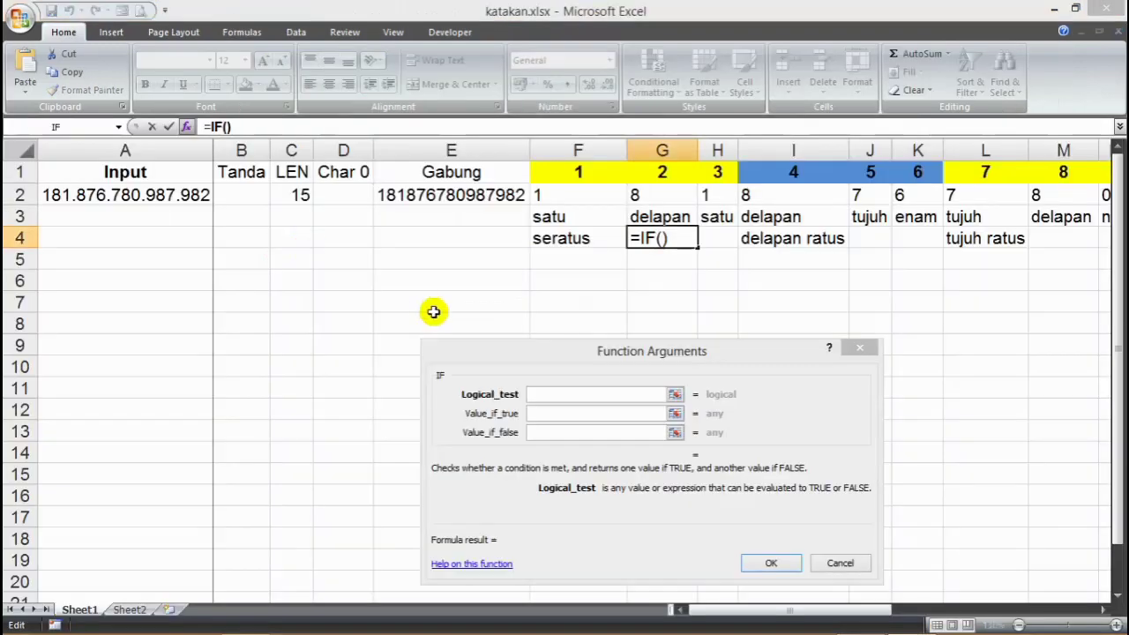
click(541, 399)
key(ctrl+v)
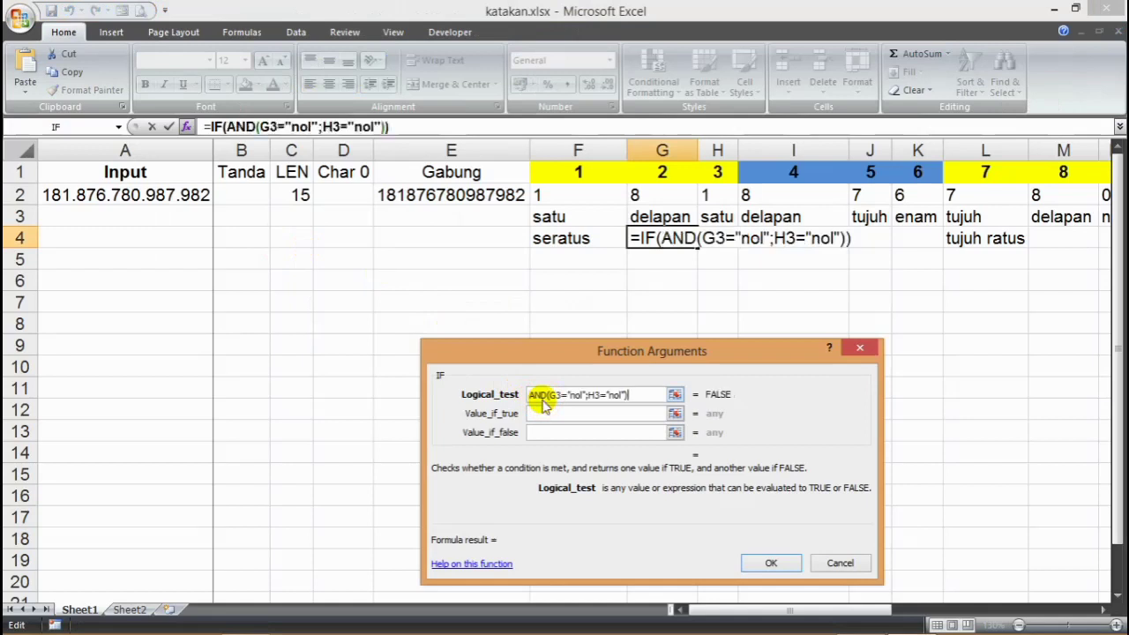
- Copy the first output, "", from the Word table into the IF function's value if true
key(Tab)
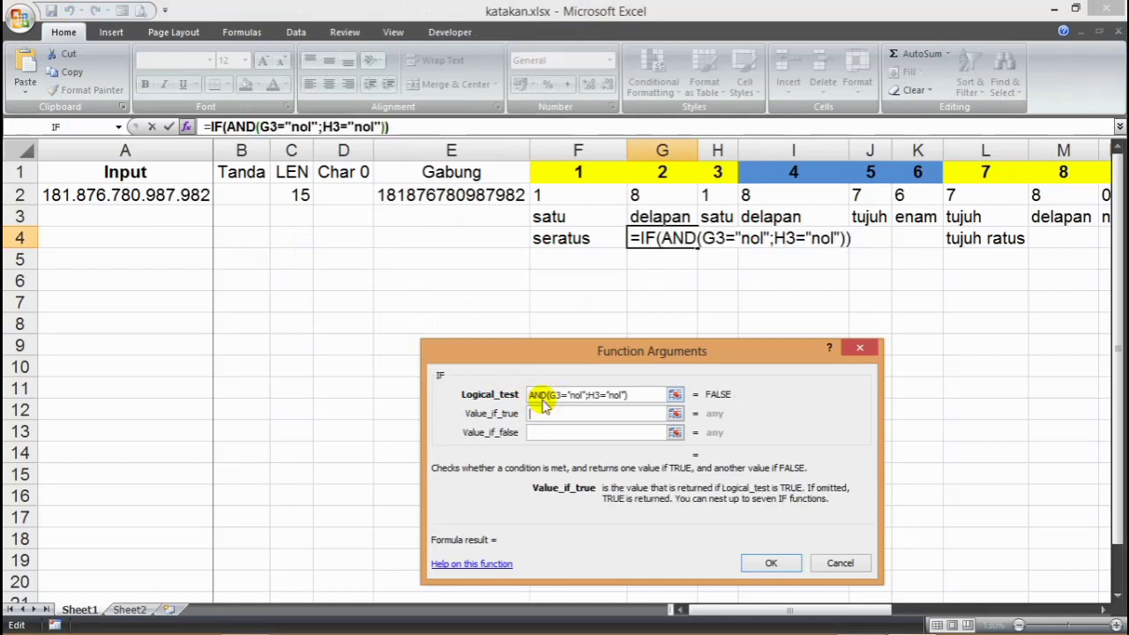
key(alt+Tab)
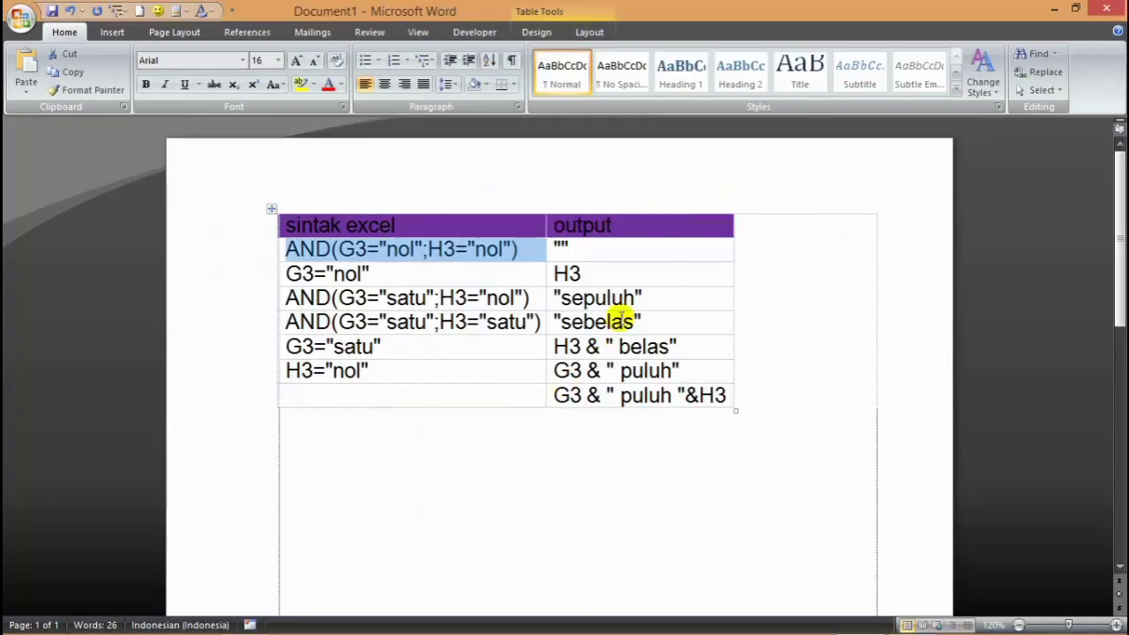
click(547, 245)
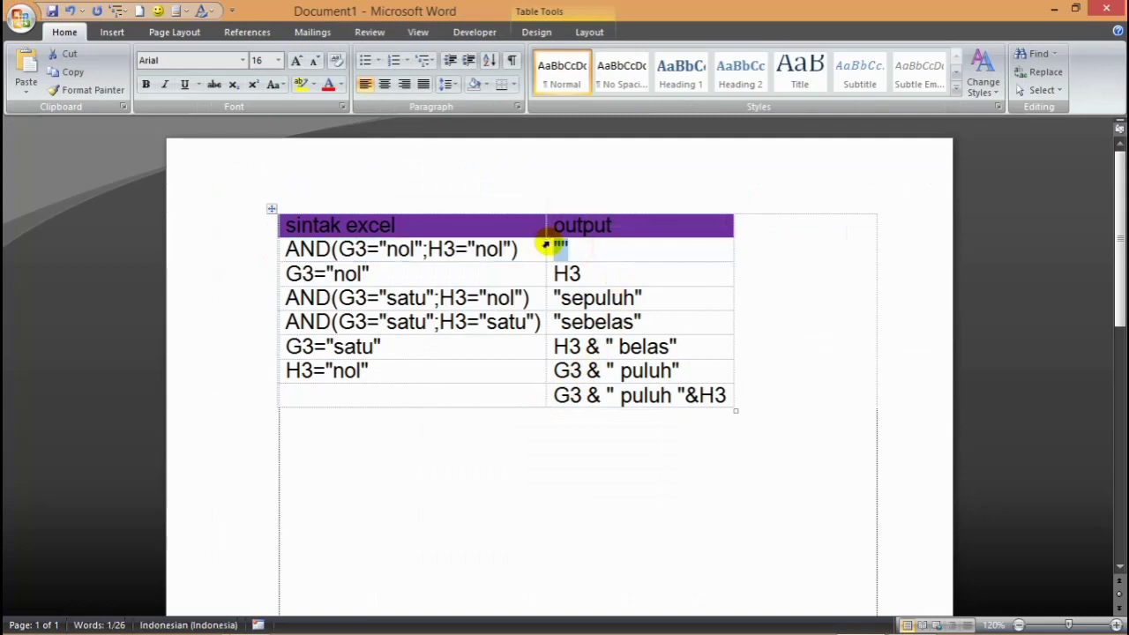
key(alt+Tab)
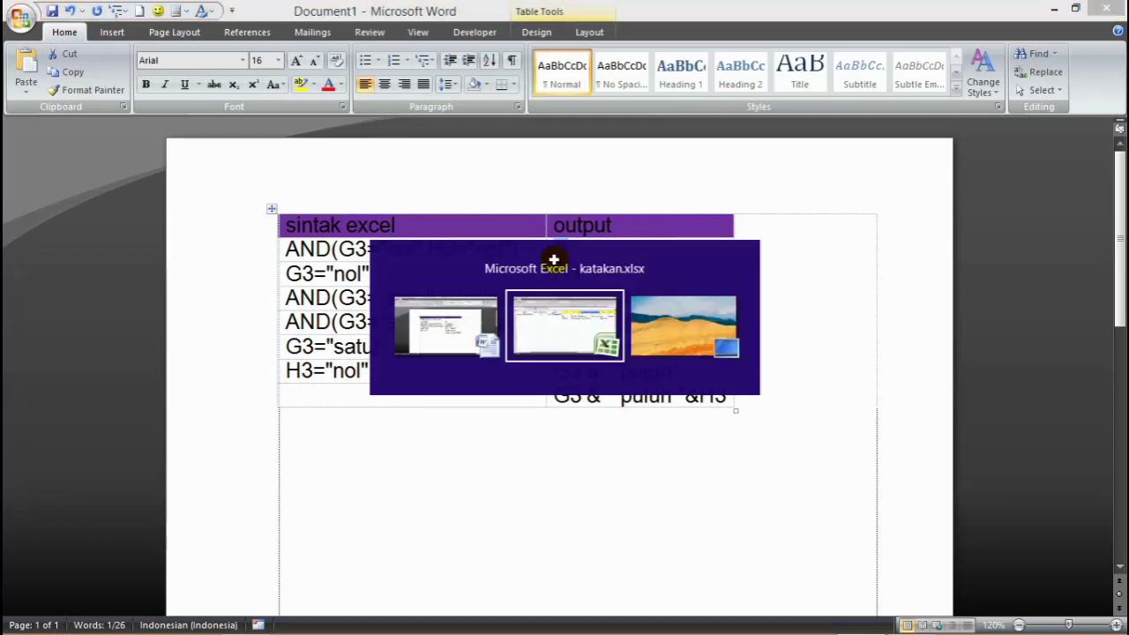
click(584, 414)
key(ctrl+v)
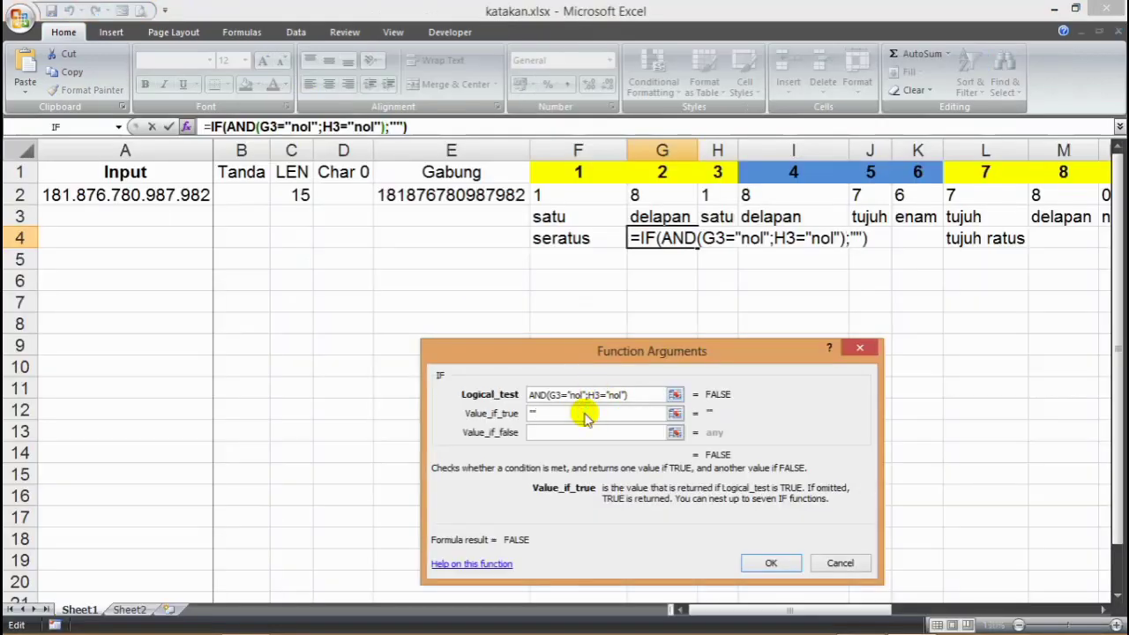
- Nest a second IF as the value if false, with G3="nol" copied from the Word table as its logical test
click(586, 432)
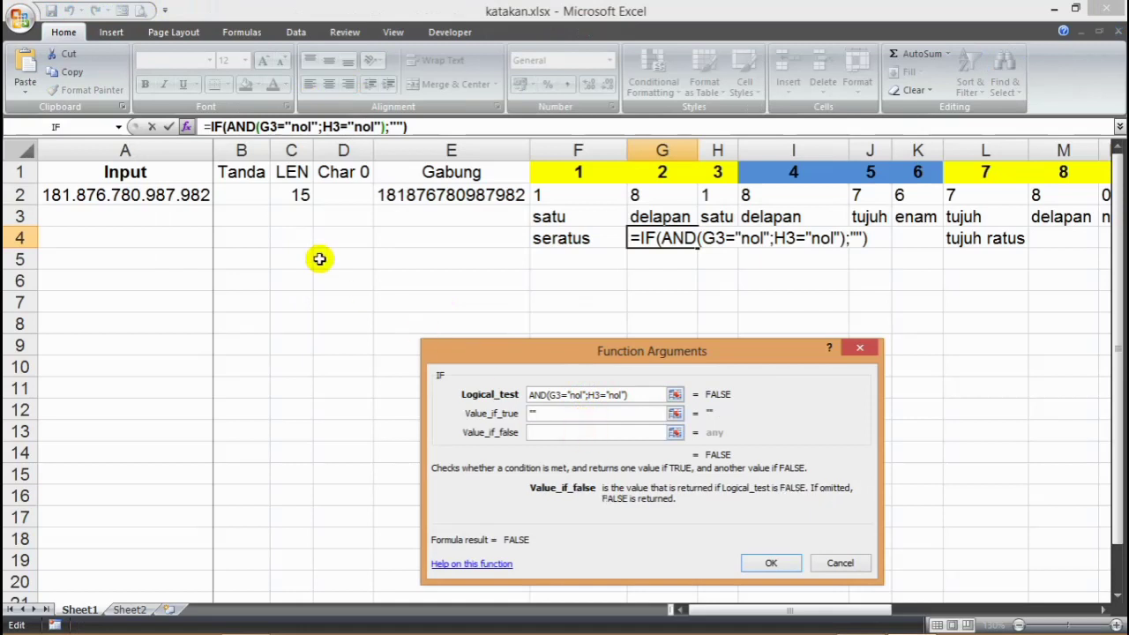
click(93, 128)
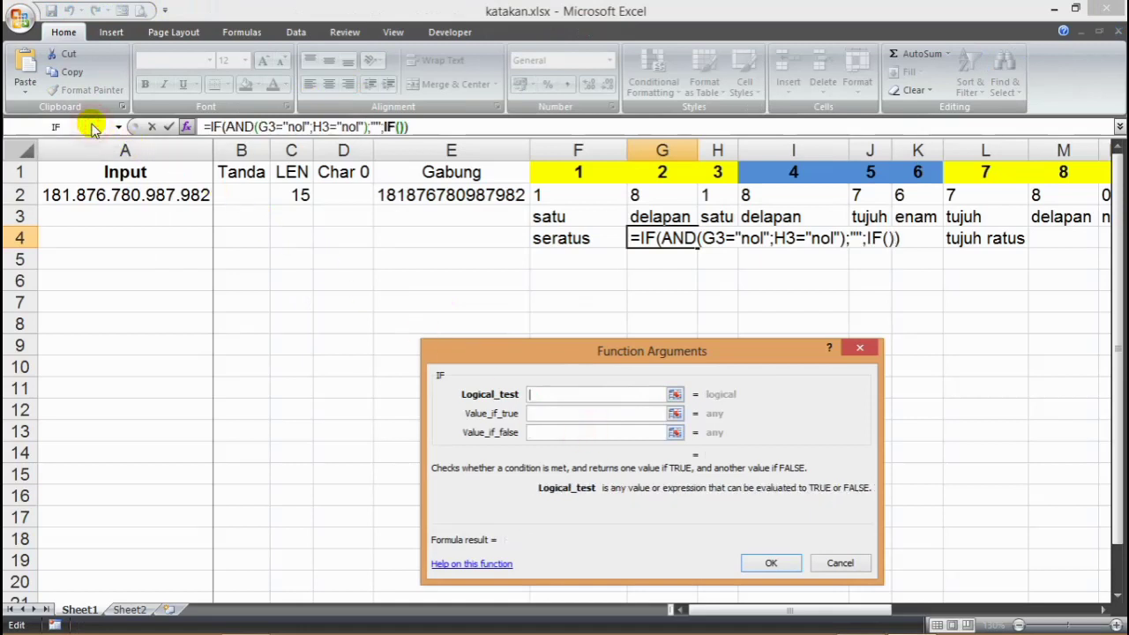
key(alt+Tab)
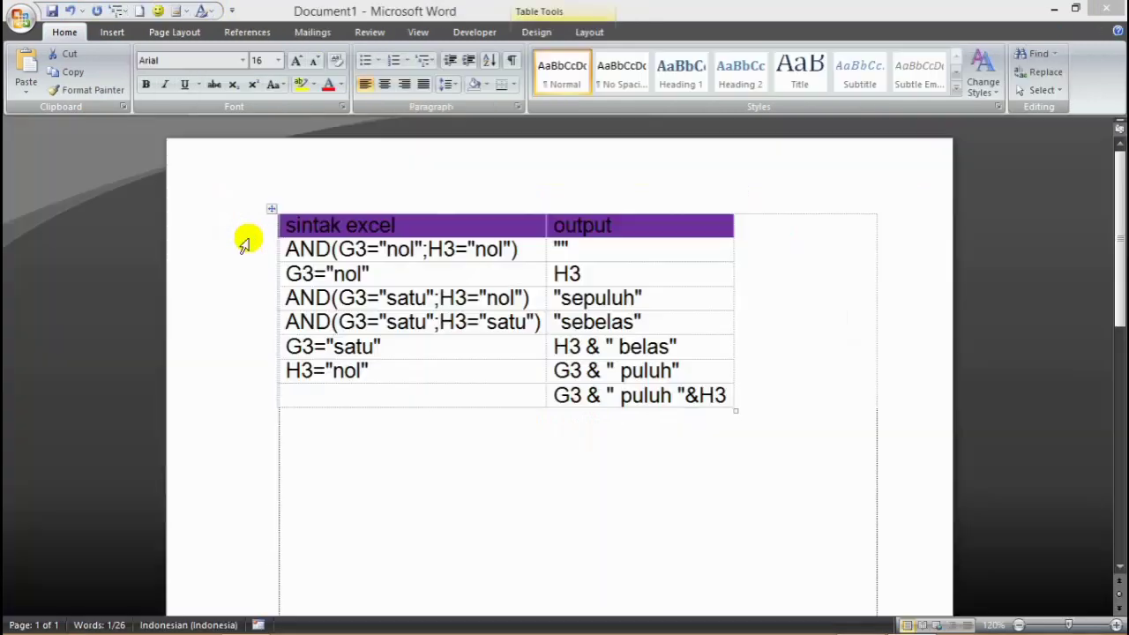
click(279, 275)
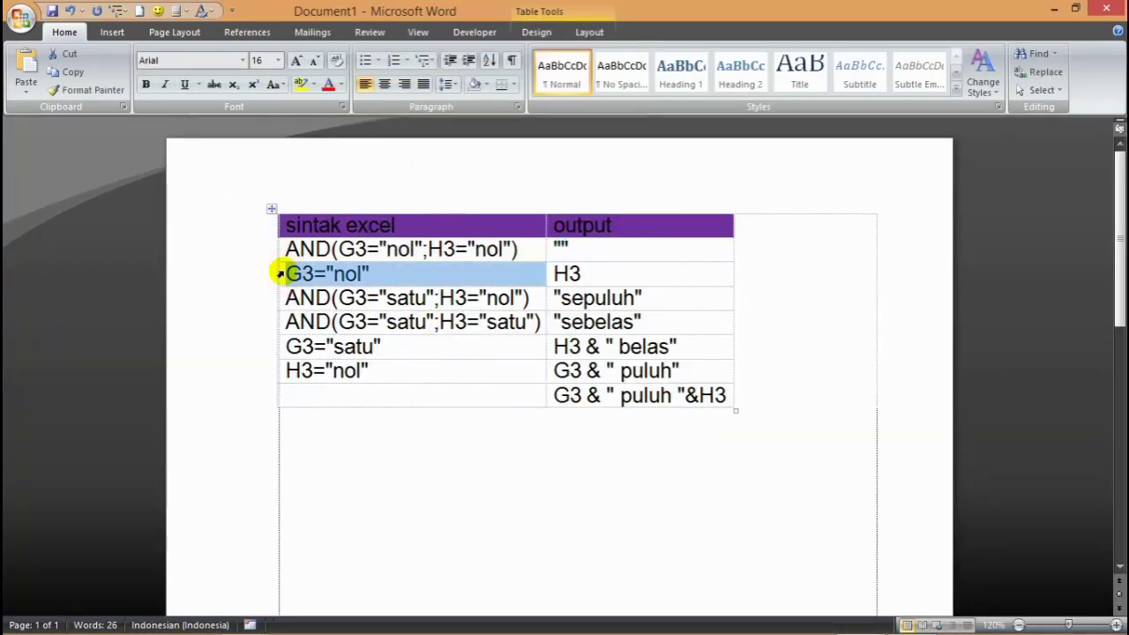
key(alt+Tab)
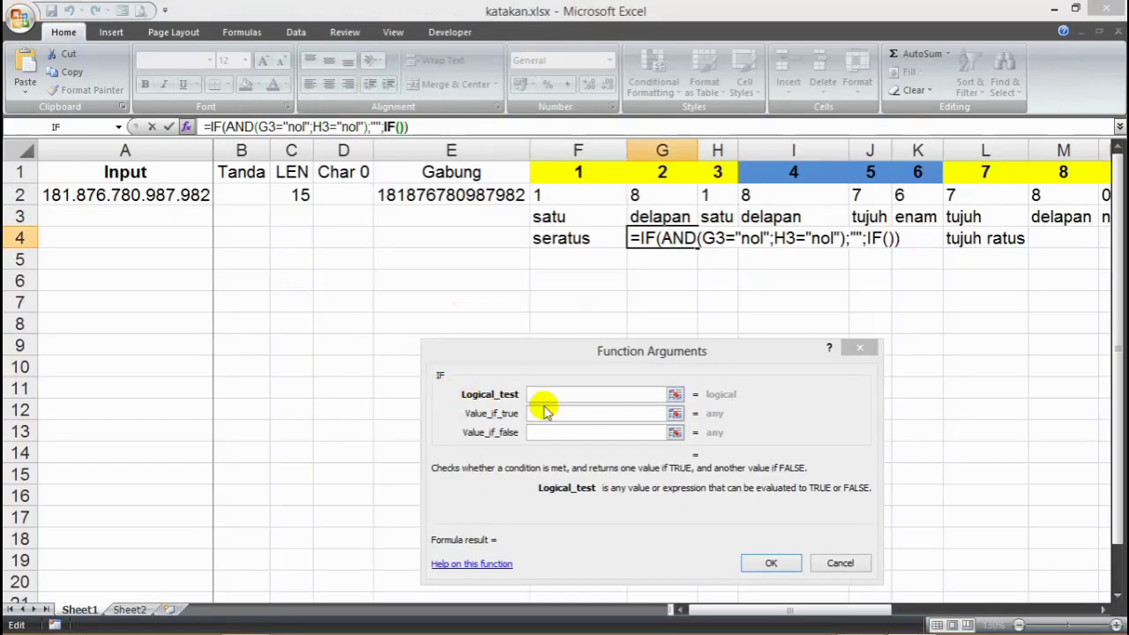
key(ctrl+v)
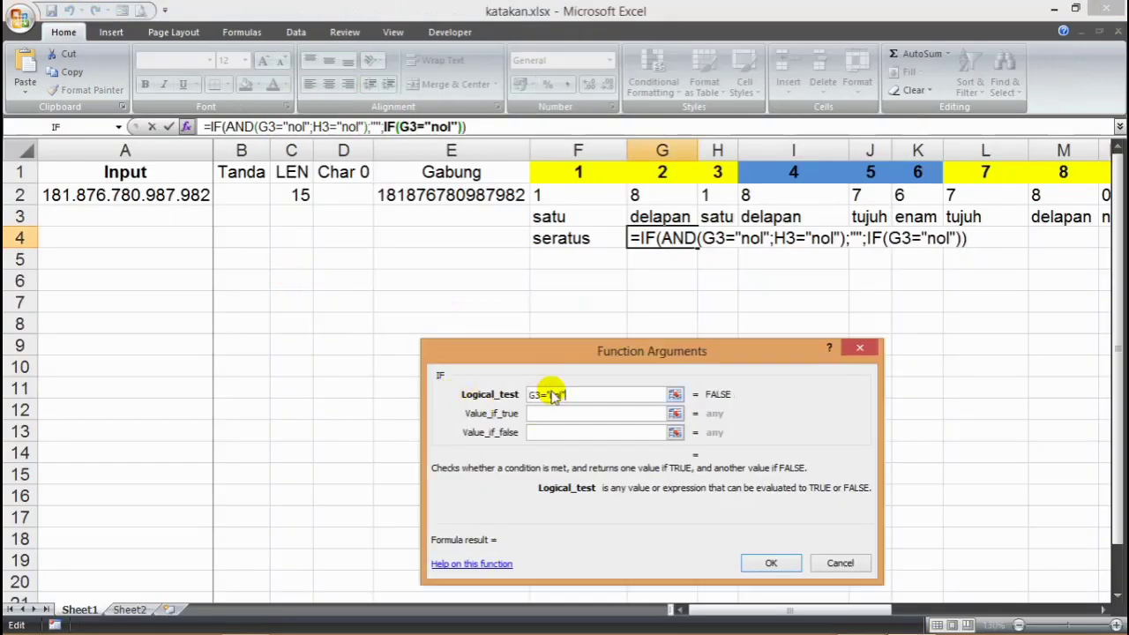
- Copy the output H3 from the Word table into the nested IF's value if true
key(Tab)
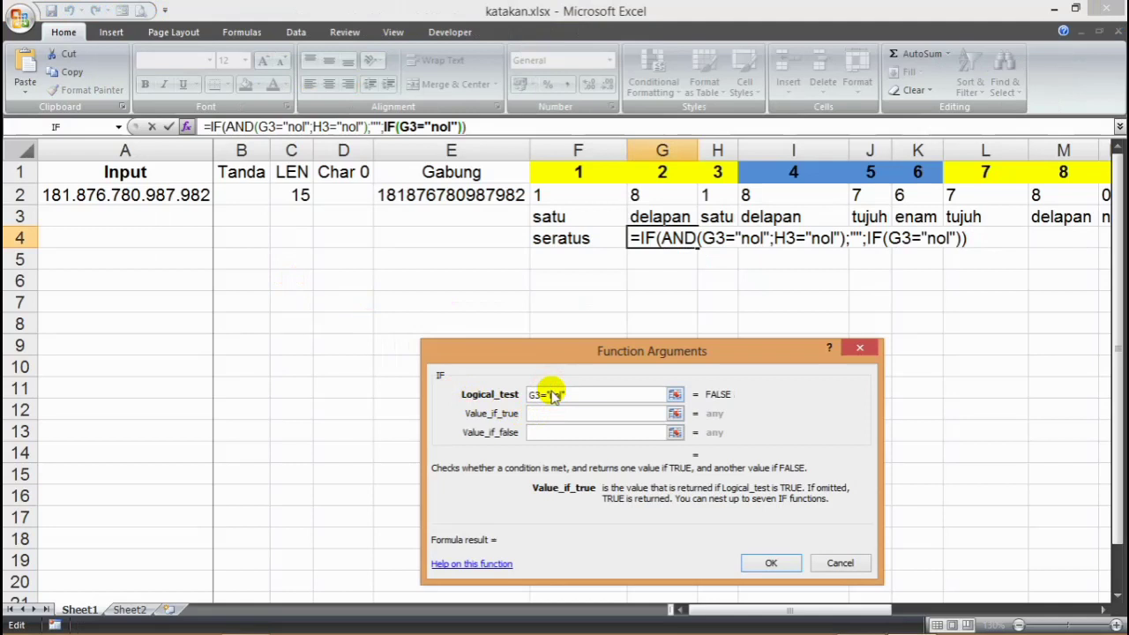
key(alt+Tab)
drag(600, 271, 549, 267)
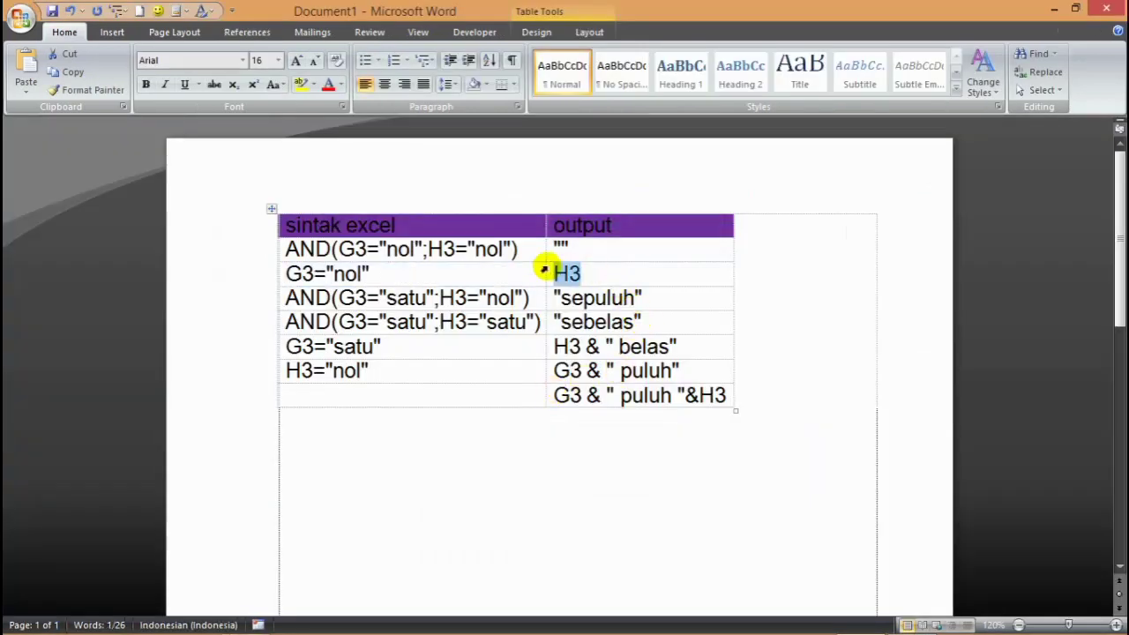
key(alt+Tab)
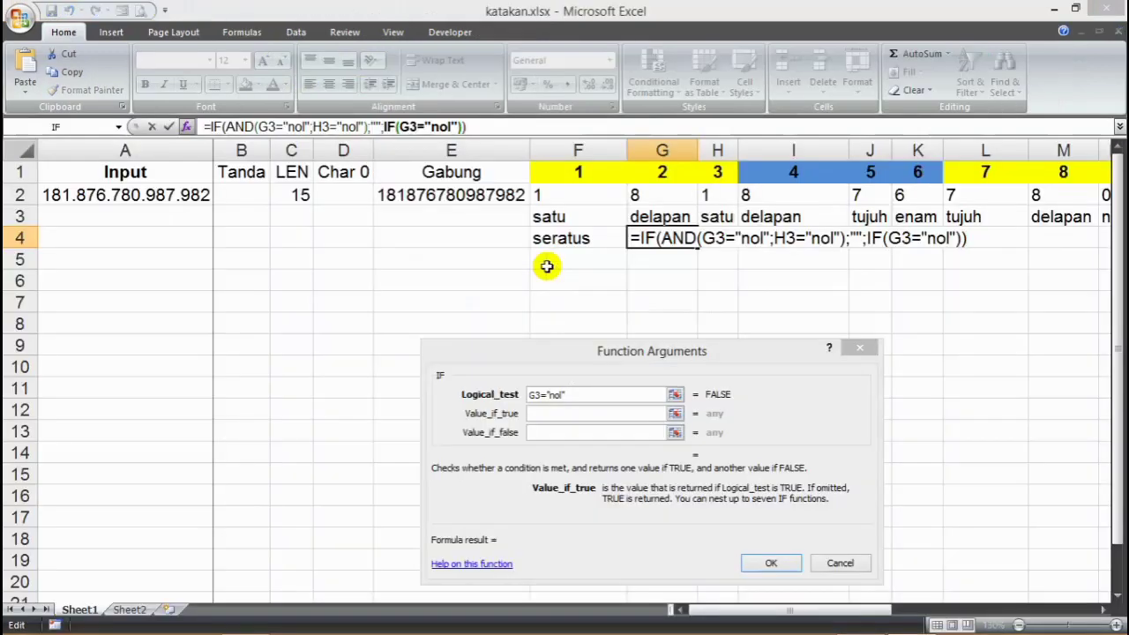
click(609, 413)
key(ctrl+v)
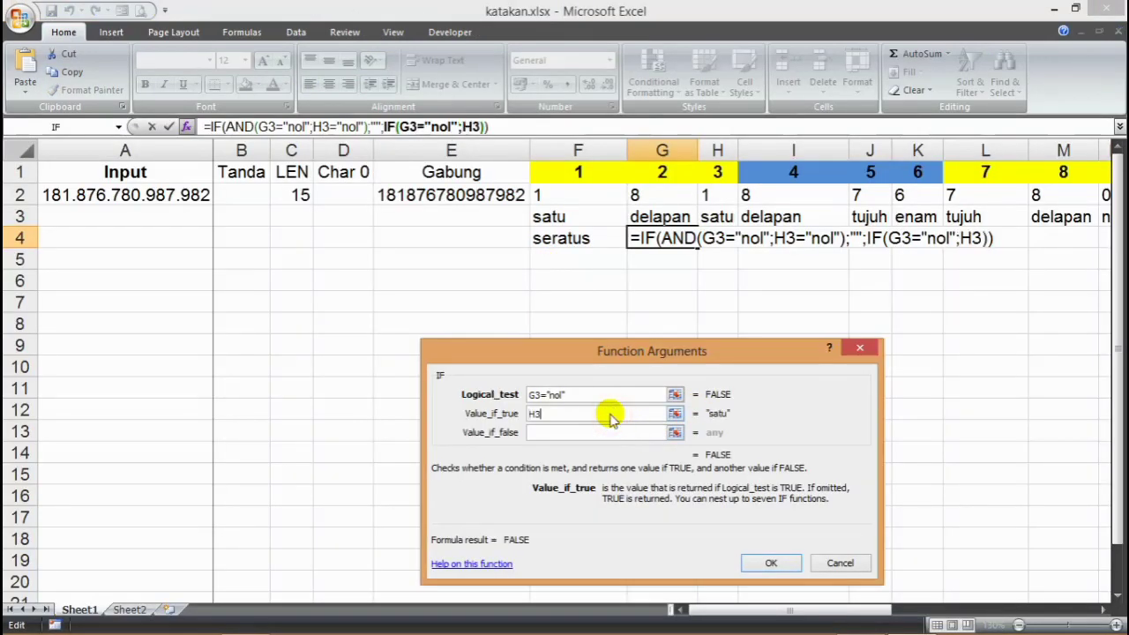
- Nest a third IF as the value if false, with AND(G3="satu";H3="nol") copied from the Word table as its logical test
key(Tab)
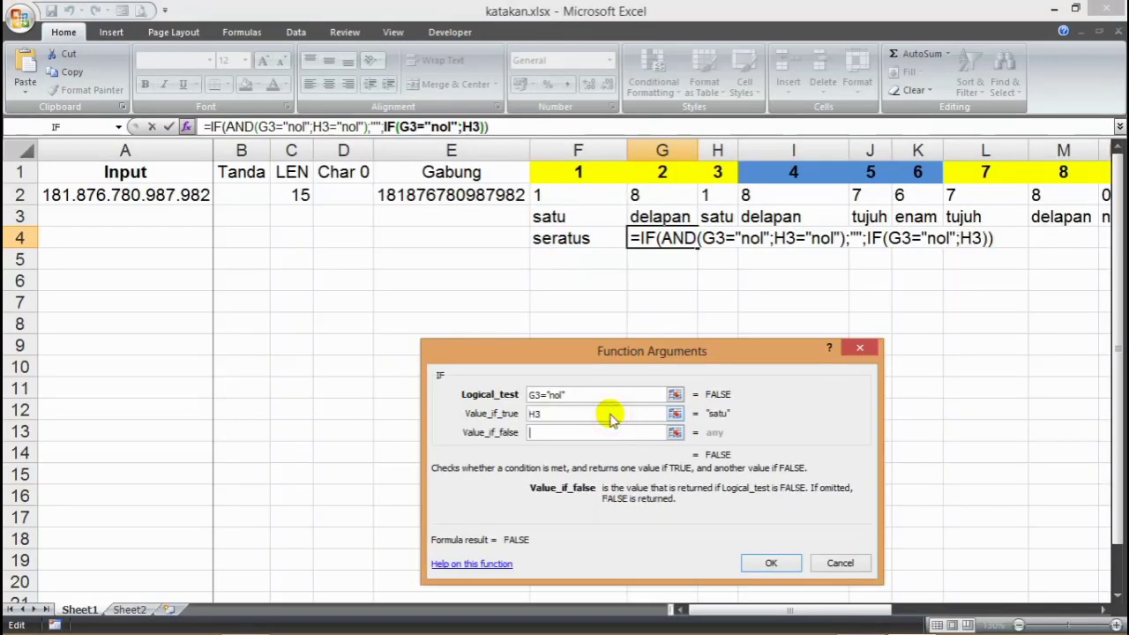
click(97, 129)
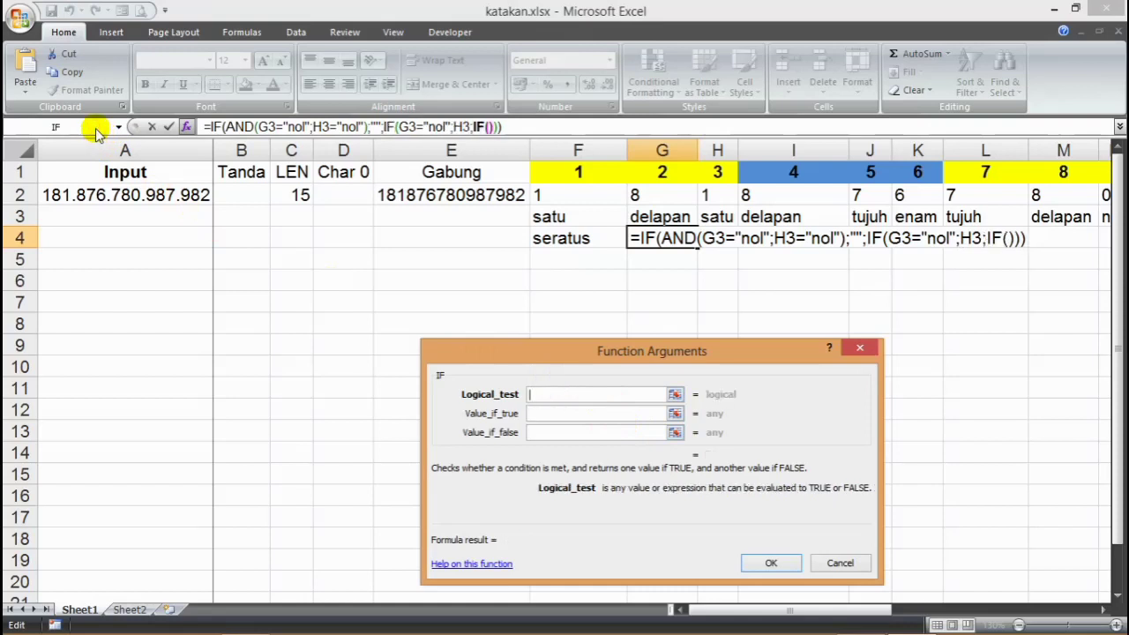
key(alt+Tab)
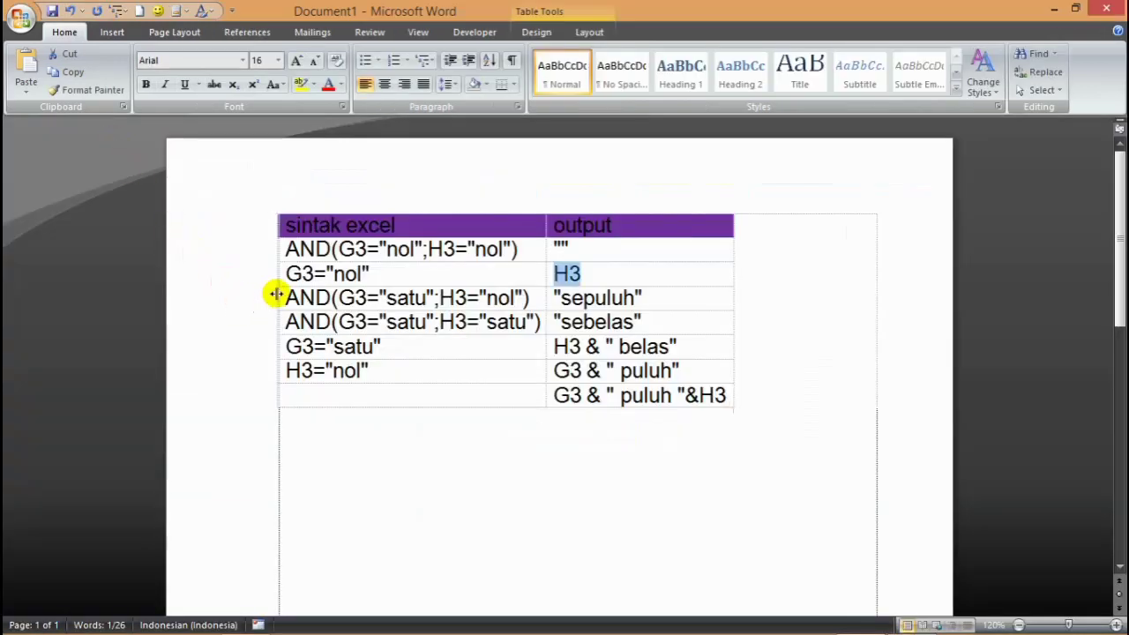
click(278, 297)
key(ctrl+c)
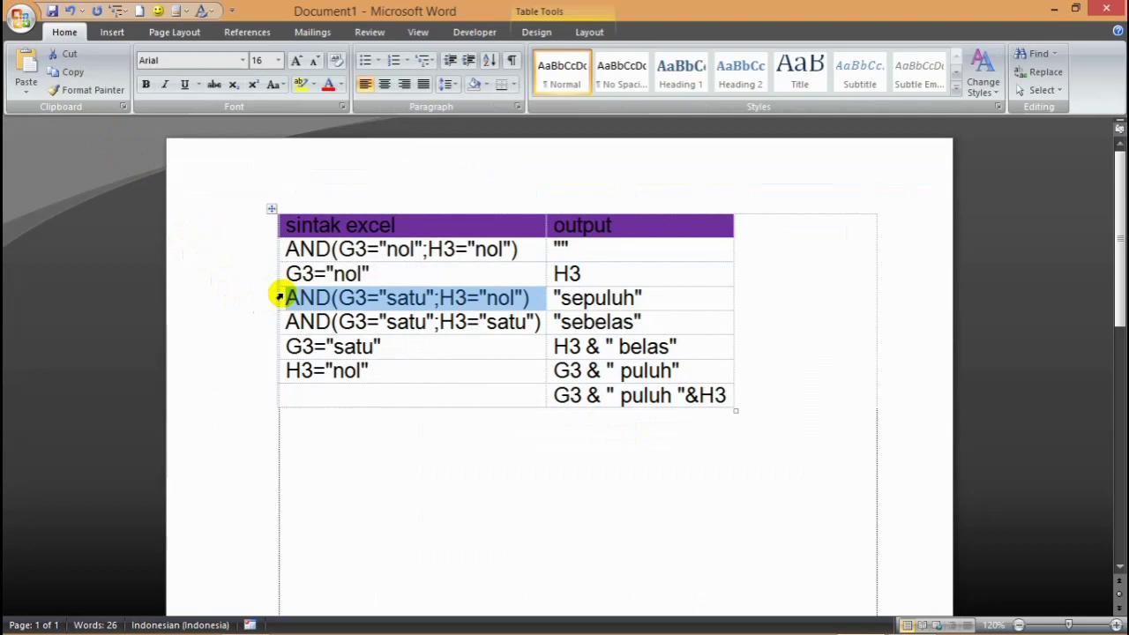
key(alt+Tab)
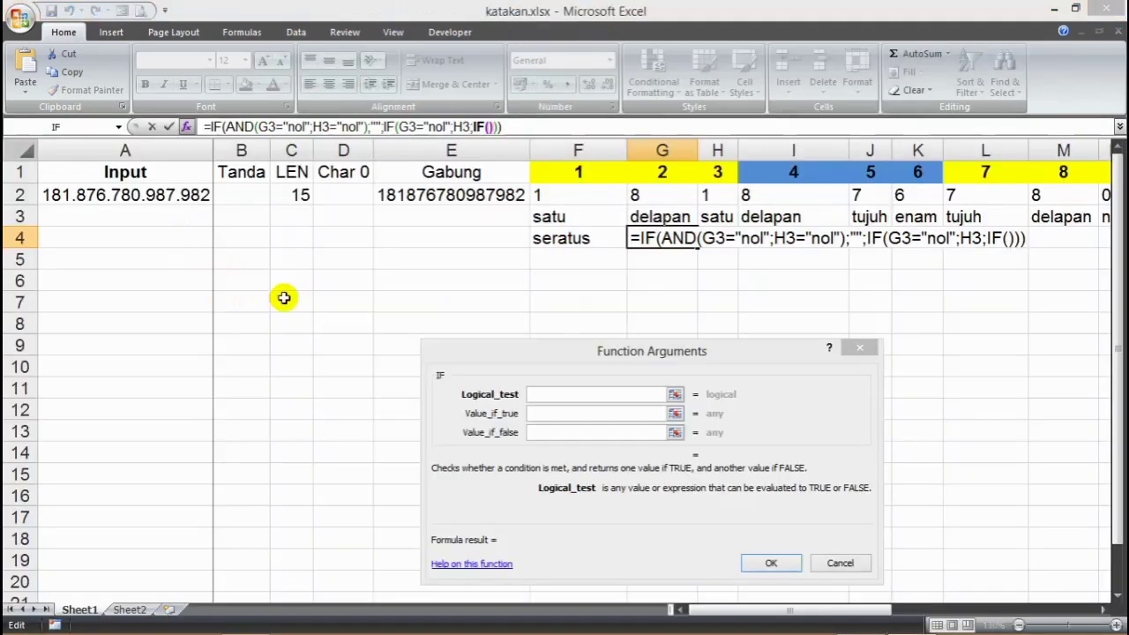
click(541, 394)
key(ctrl+v)
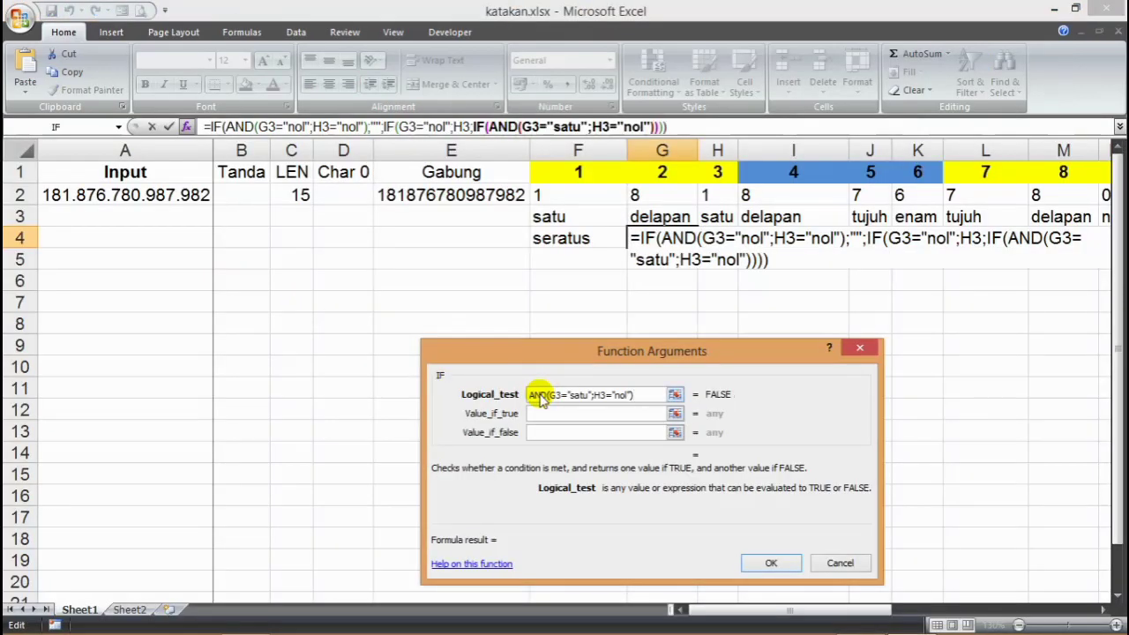
- Copy the output "sepuluh" from the Word table into the third IF's value if true
key(Tab)
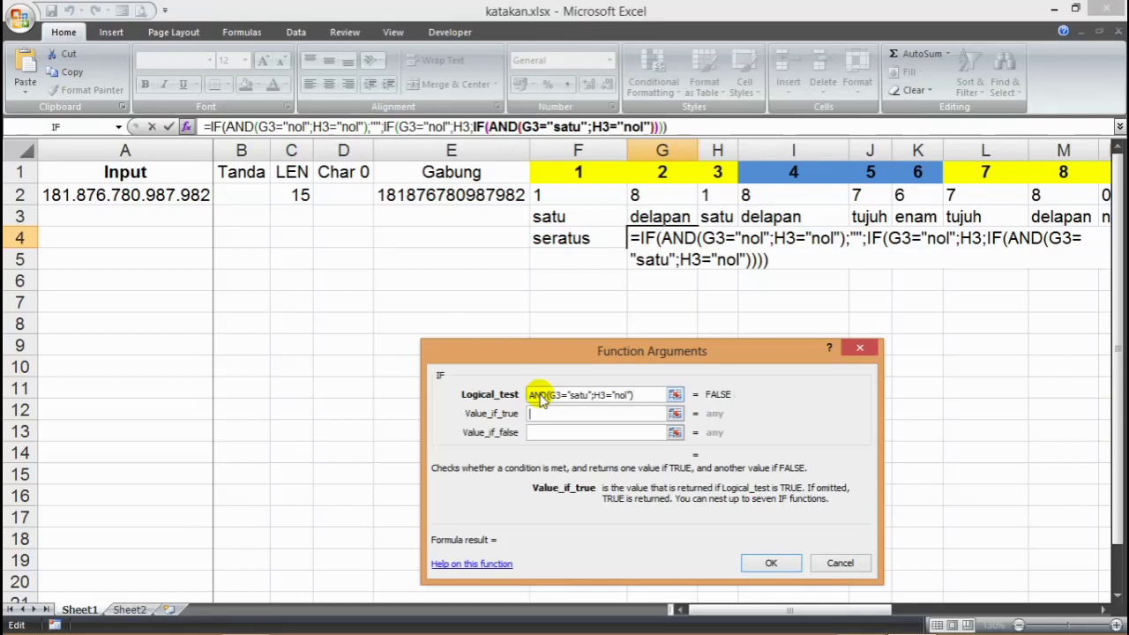
key(alt+Tab)
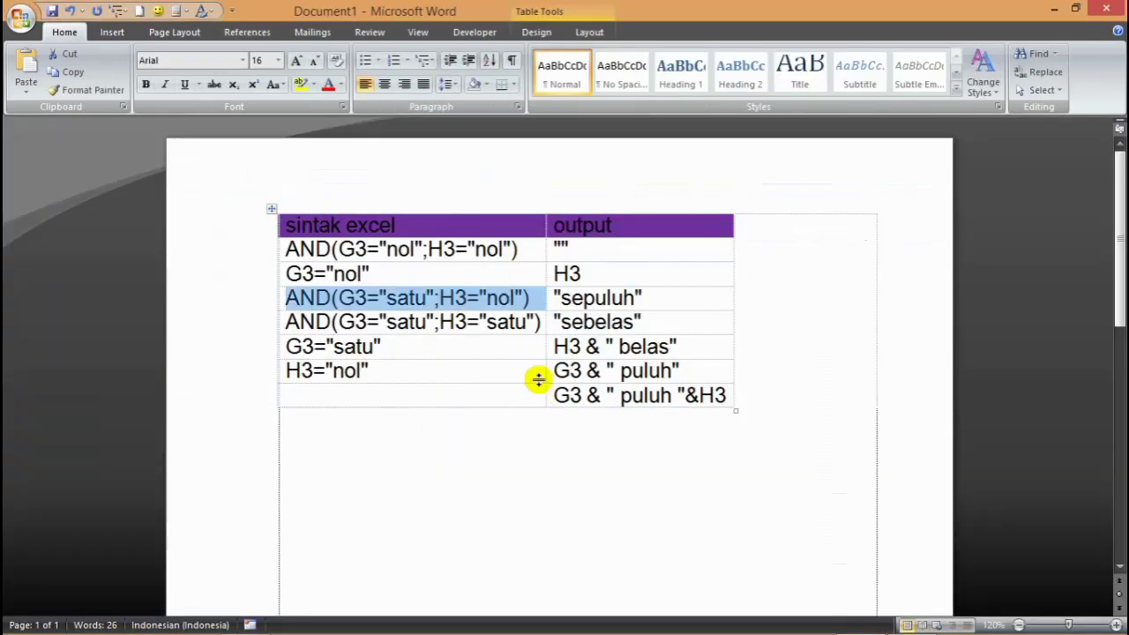
click(547, 298)
key(ctrl+c)
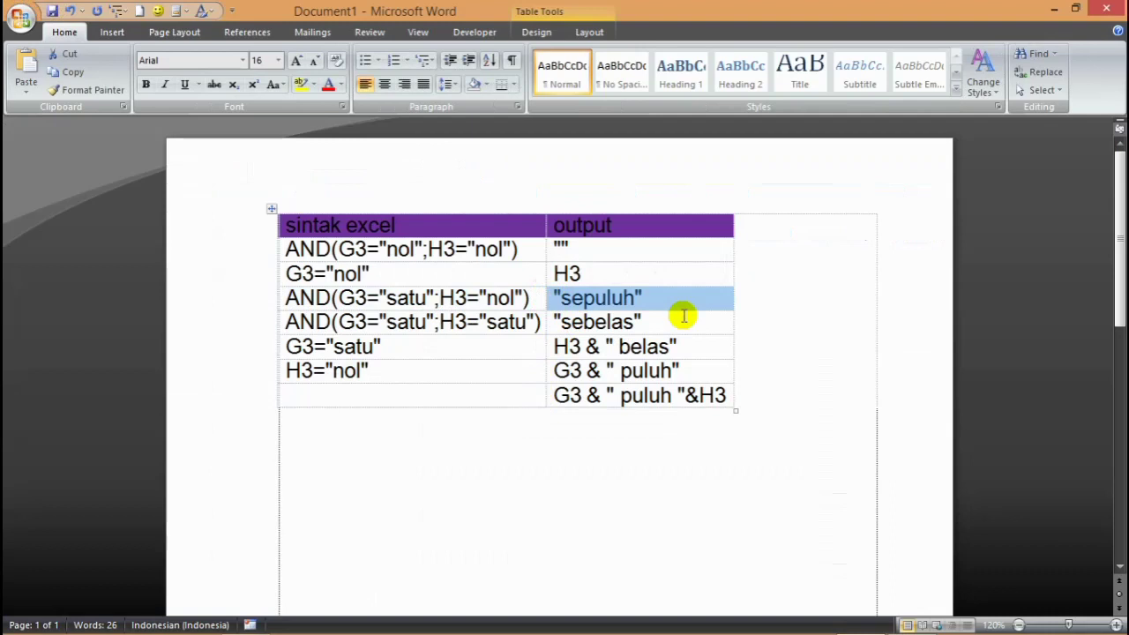
key(alt+Tab)
click(630, 414)
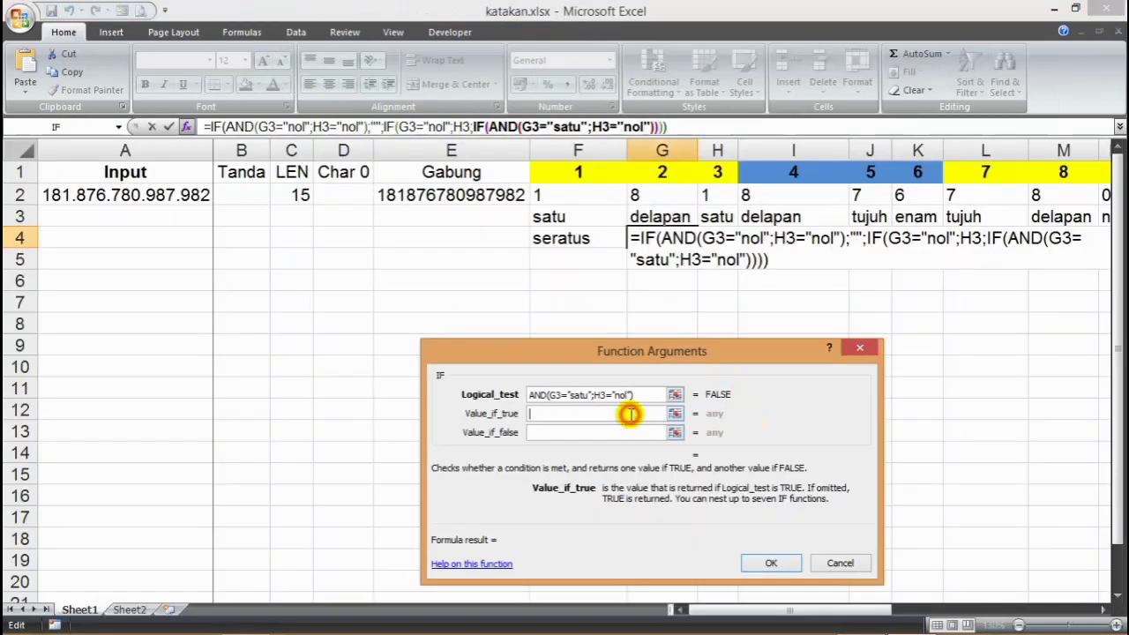
key(ctrl+v)
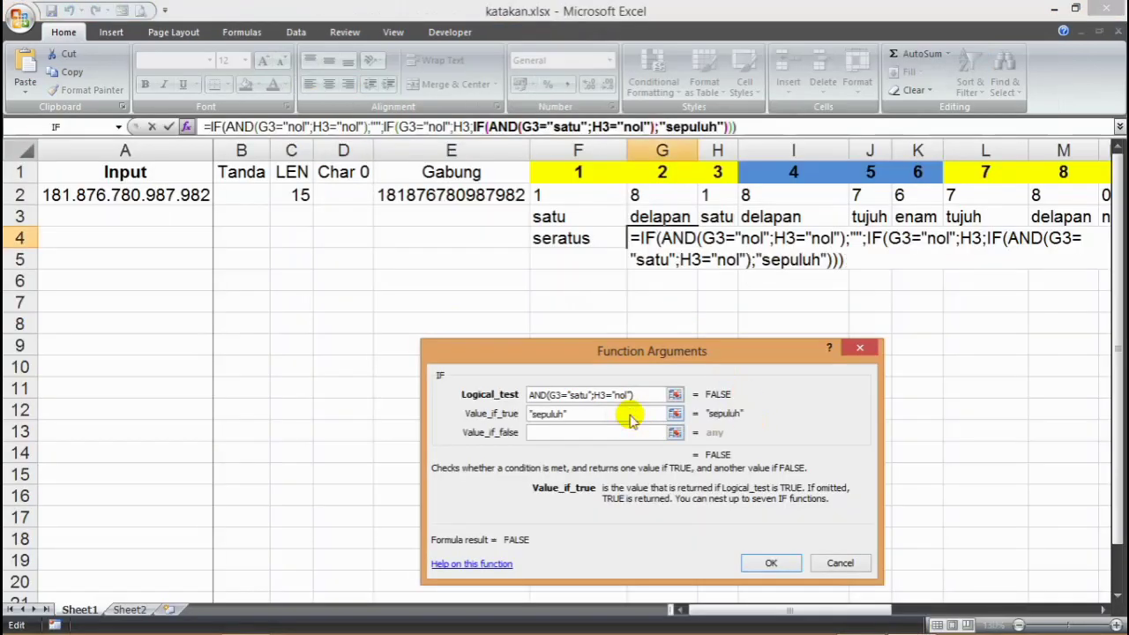
- Nest a fourth IF as the value if false, with AND(G3="satu";H3="satu") copied from the Word table as its logical test
click(538, 432)
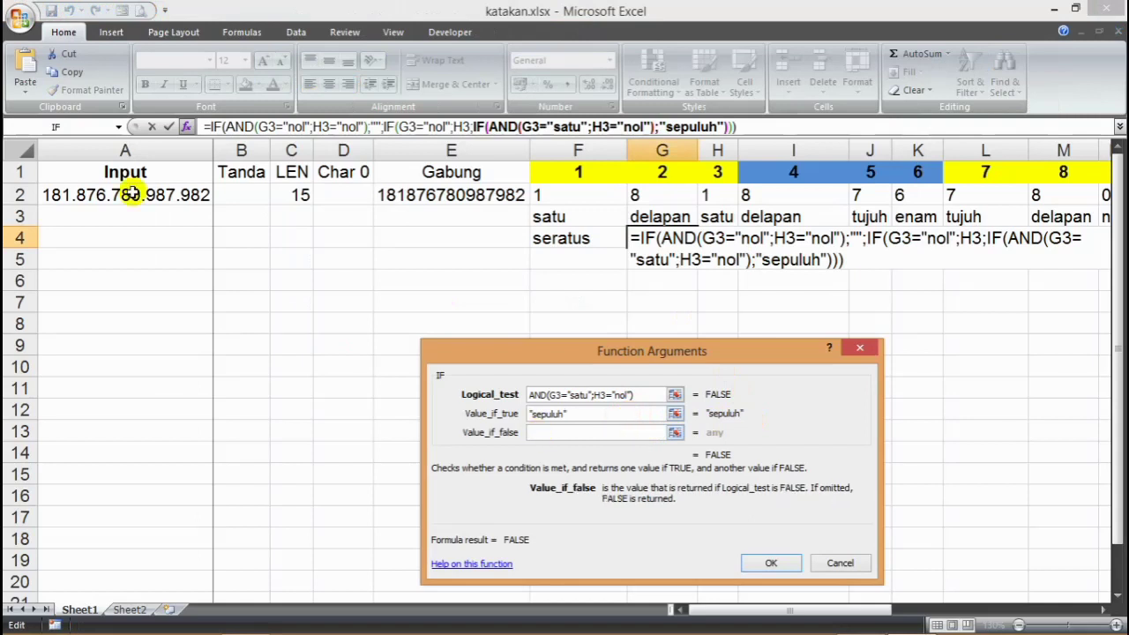
click(74, 129)
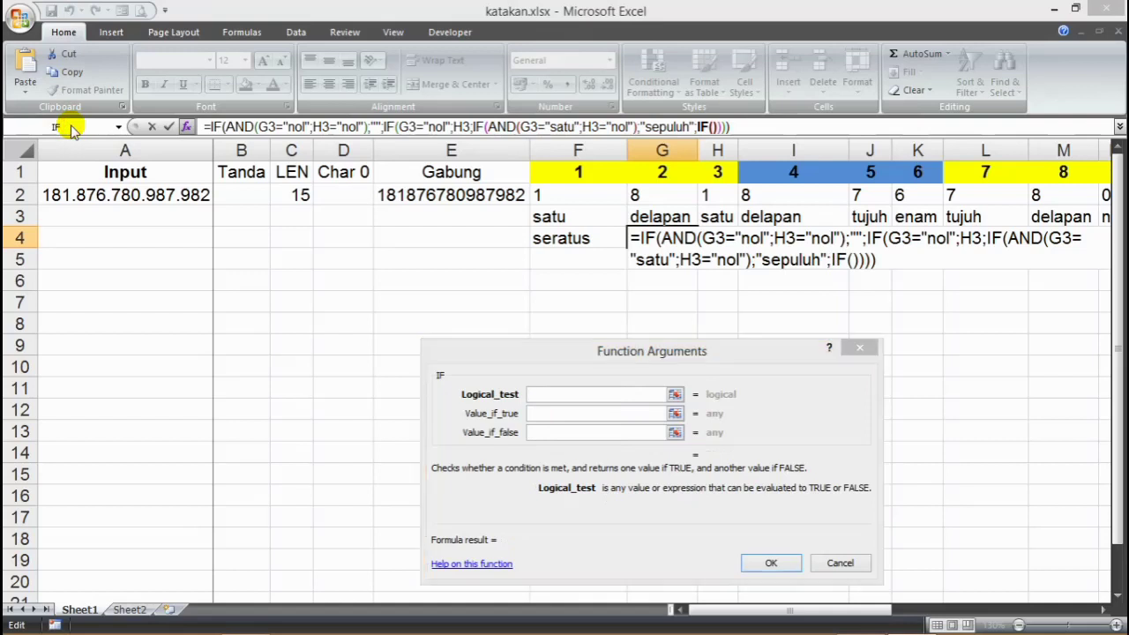
key(alt+Tab)
click(281, 326)
key(ctrl+c)
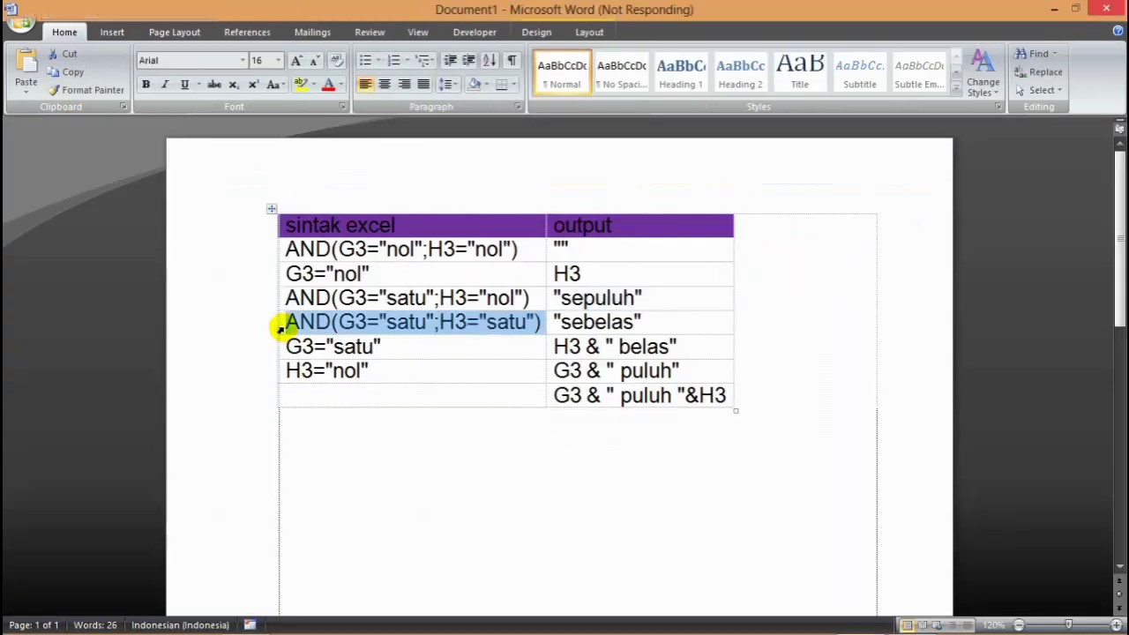
key(alt+Tab)
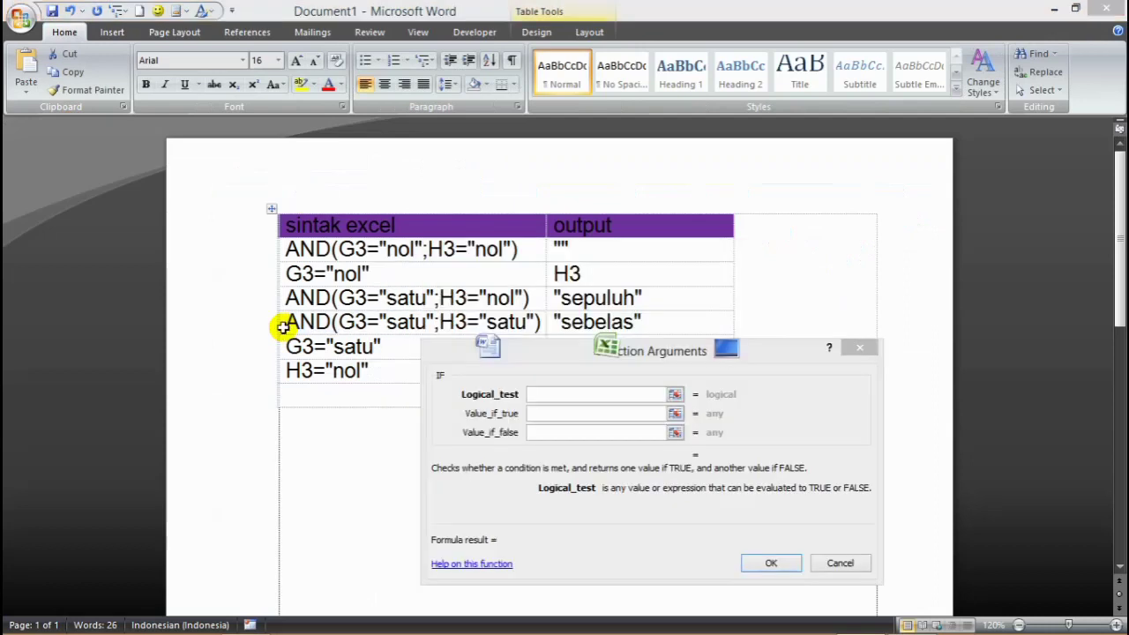
click(550, 395)
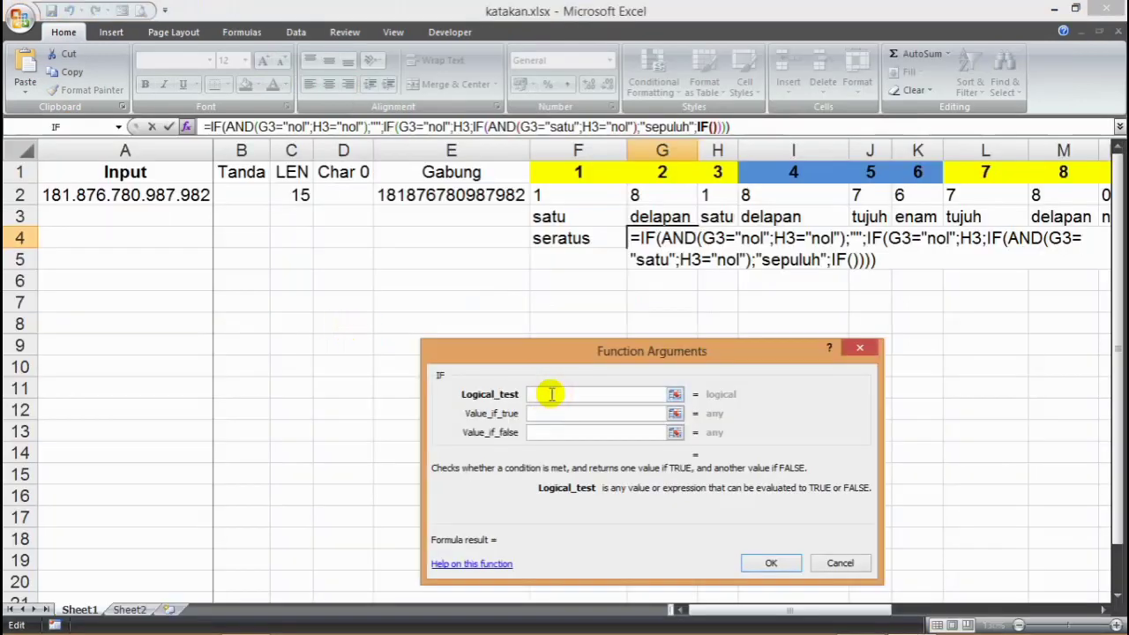
key(ctrl+v)
- Copy the output "sebelas" from the Word table into the fourth IF's value if true
key(Tab)
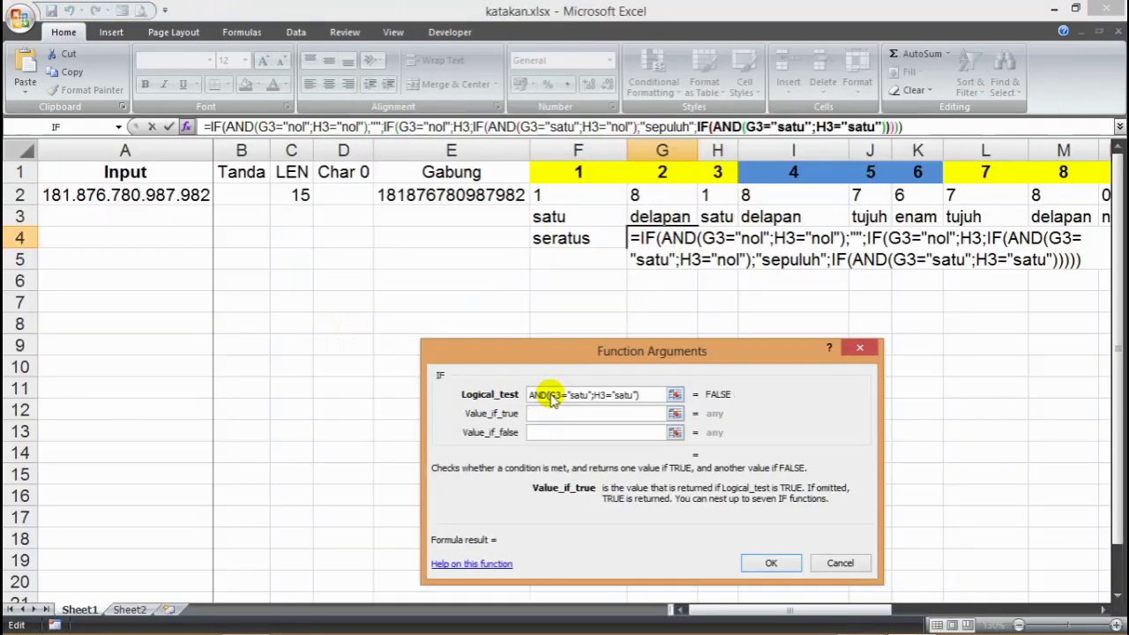
key(alt+Tab)
click(637, 321)
drag(637, 321, 542, 323)
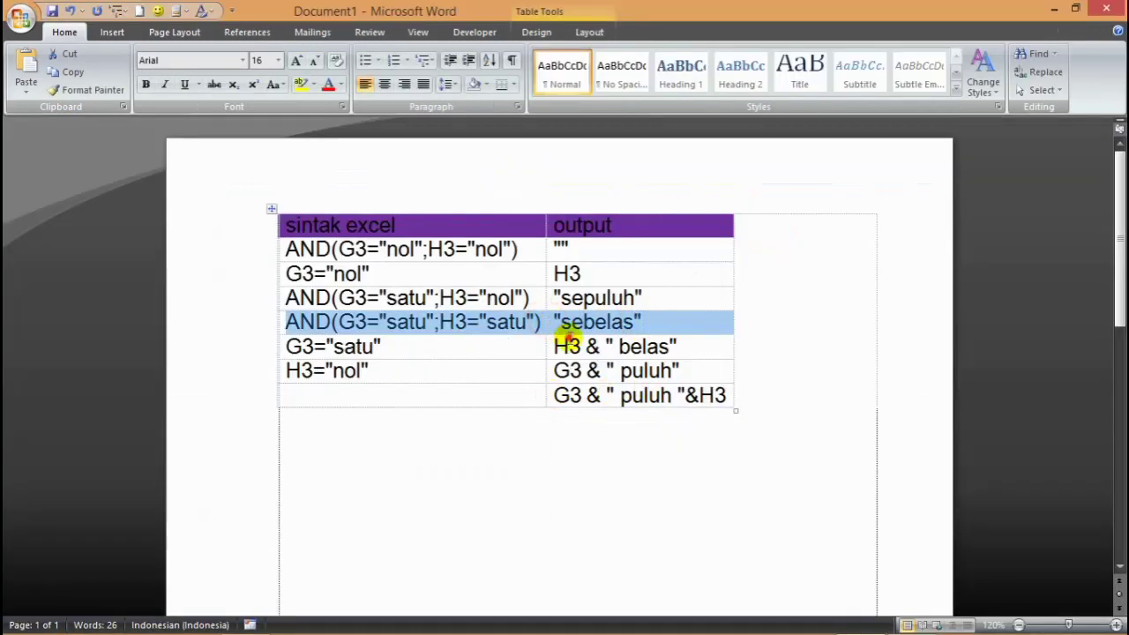
click(569, 340)
click(548, 326)
key(ctrl+c)
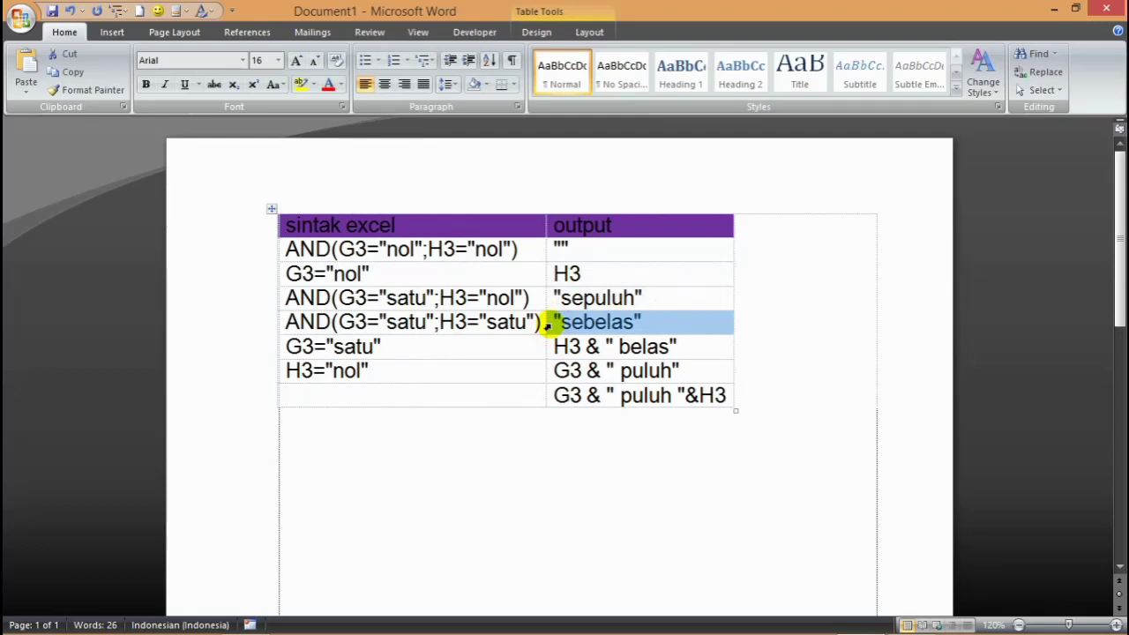
key(alt+Tab)
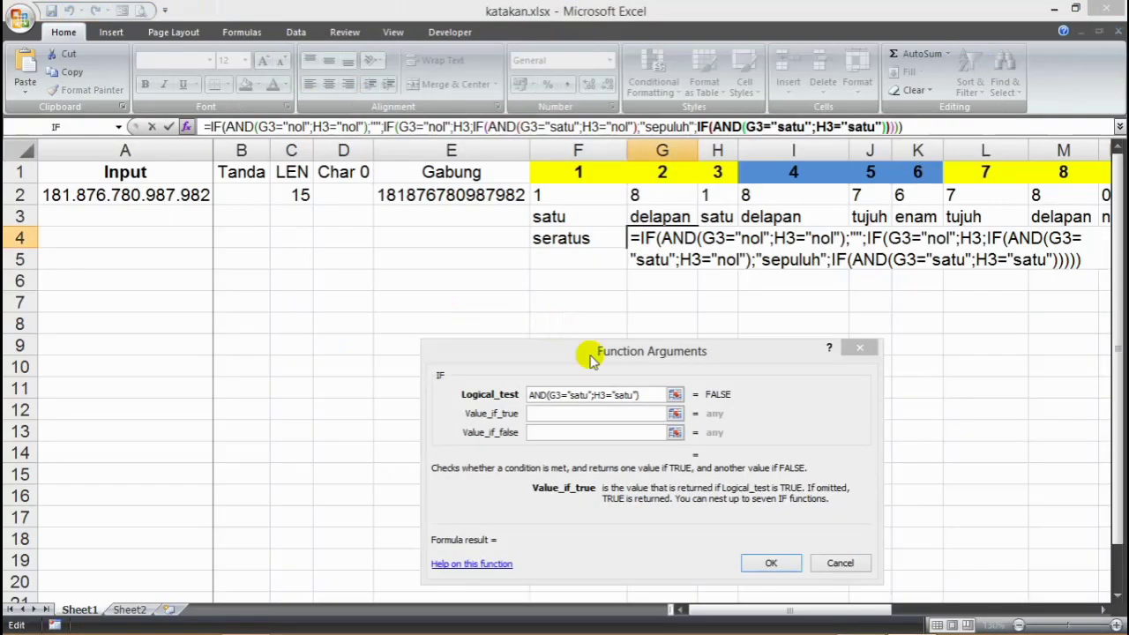
click(607, 412)
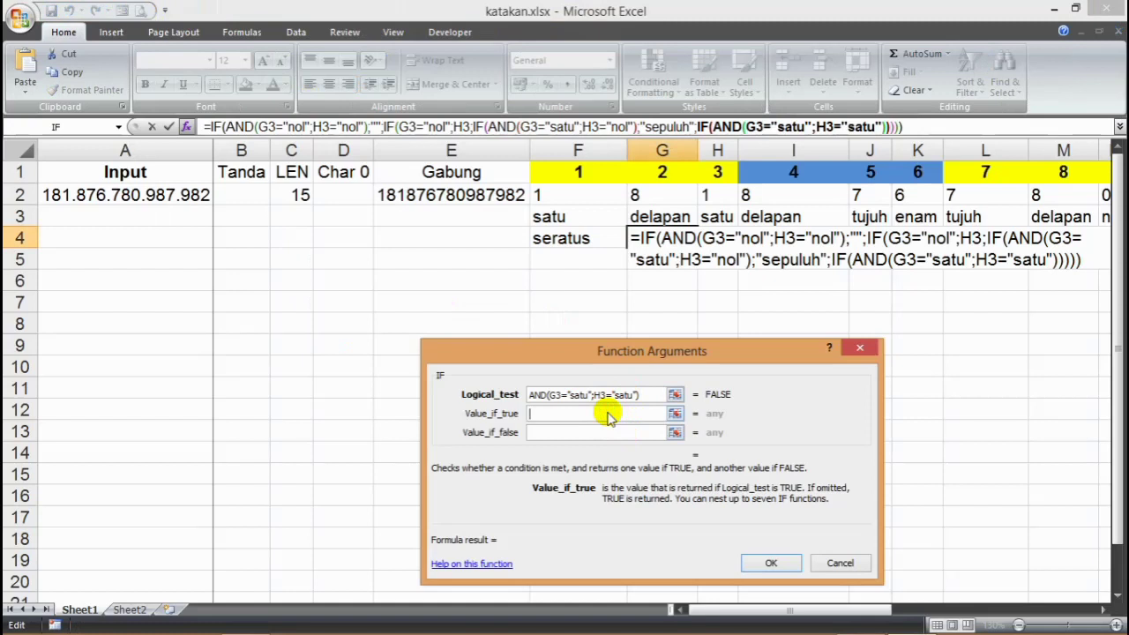
key(alt+Tab)
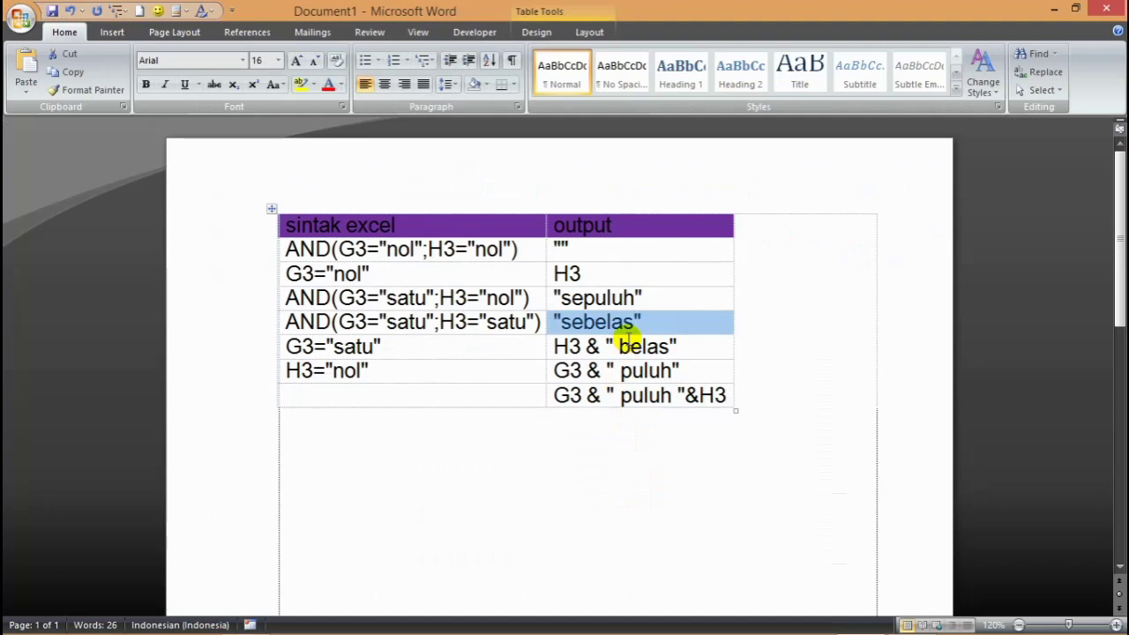
key(alt+Tab)
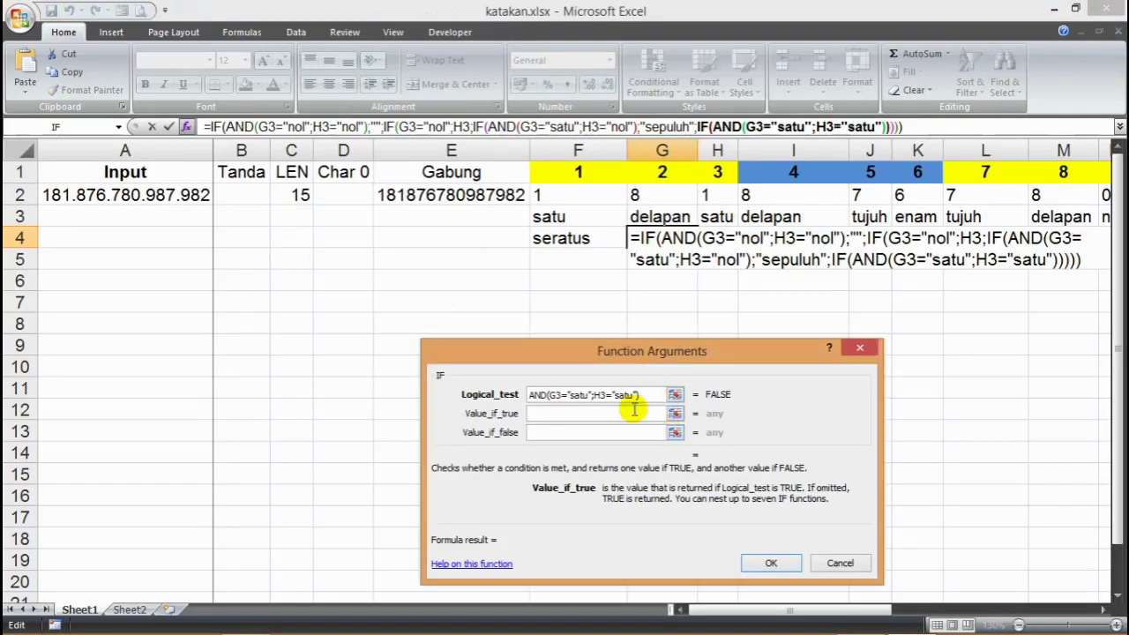
key(ctrl+v)
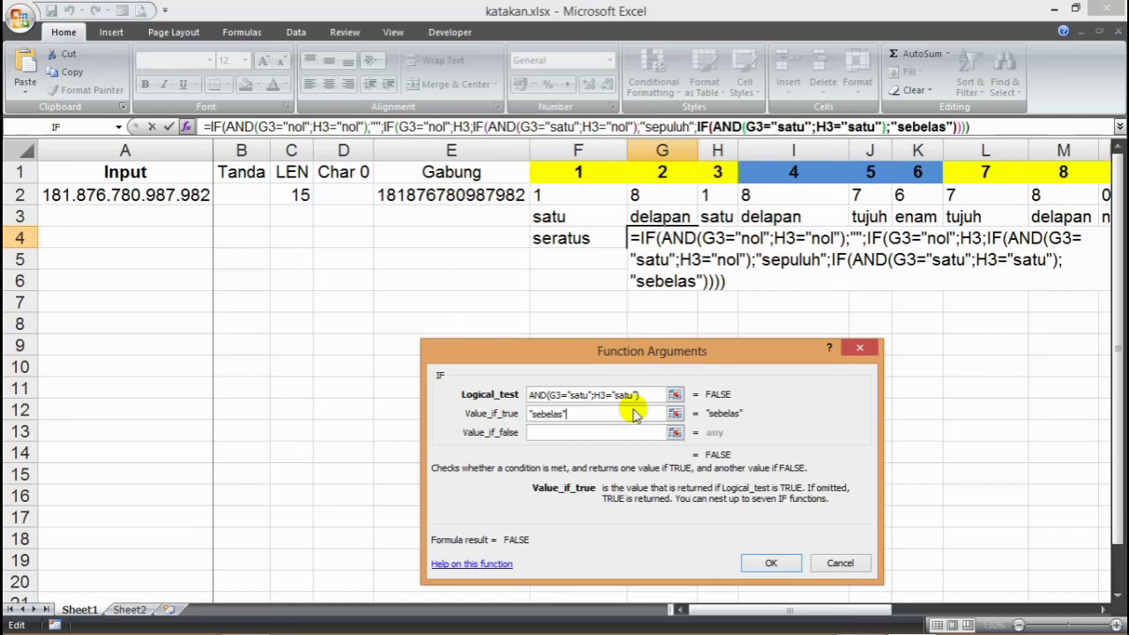
- Nest a fifth IF as the value if false, with G3="satu" from the Word table as its logical test
key(alt+Tab)
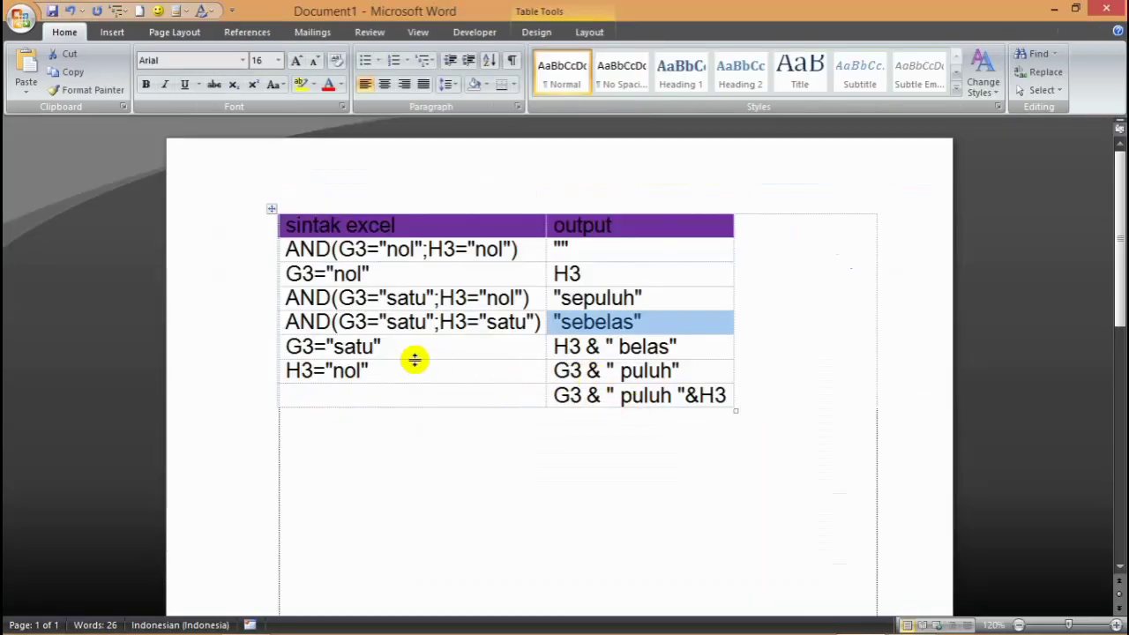
key(alt+Tab)
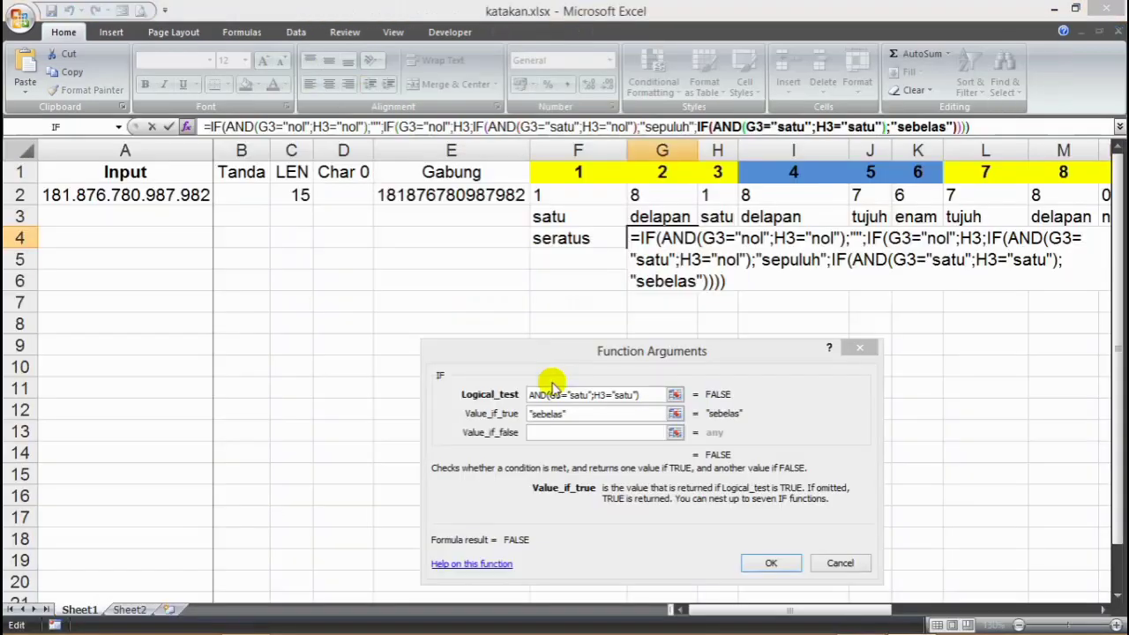
click(547, 432)
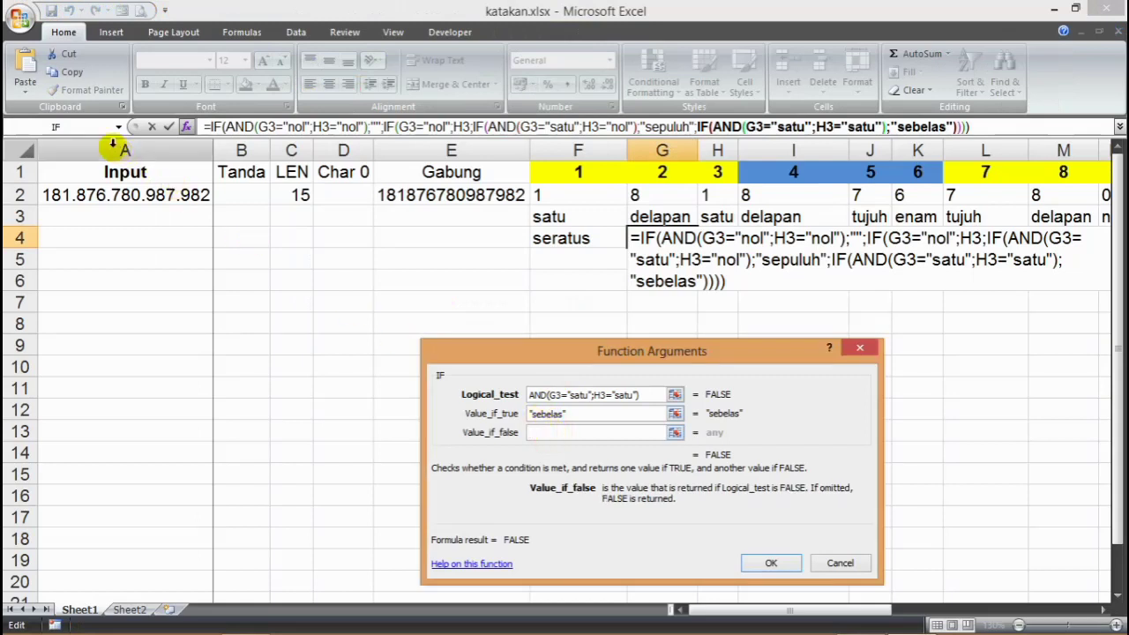
click(83, 126)
key(alt+Tab)
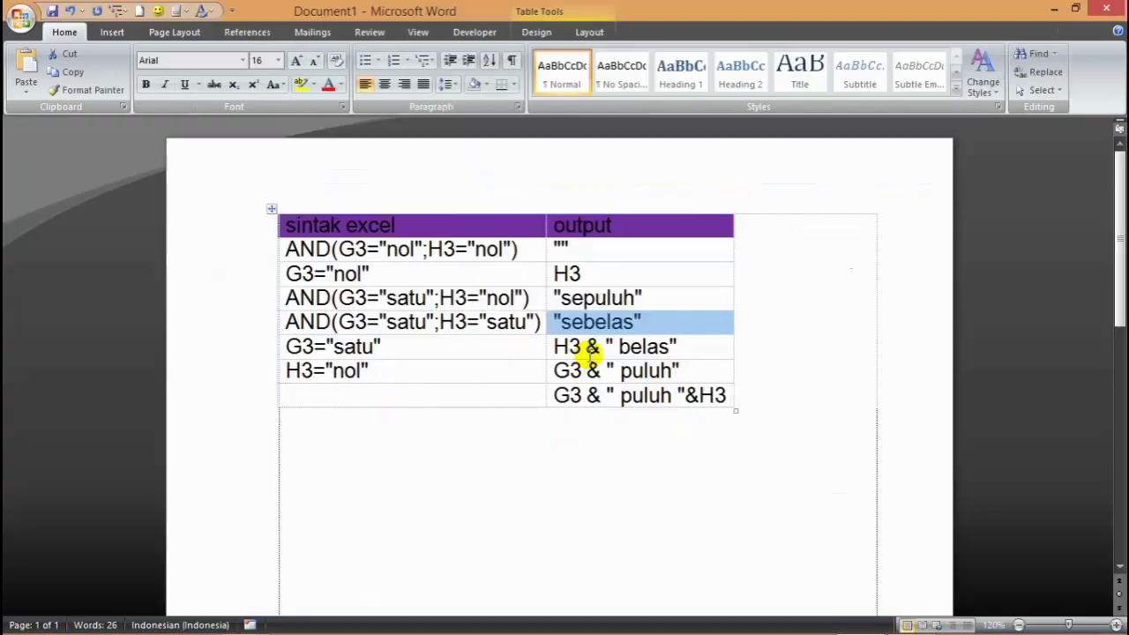
click(276, 343)
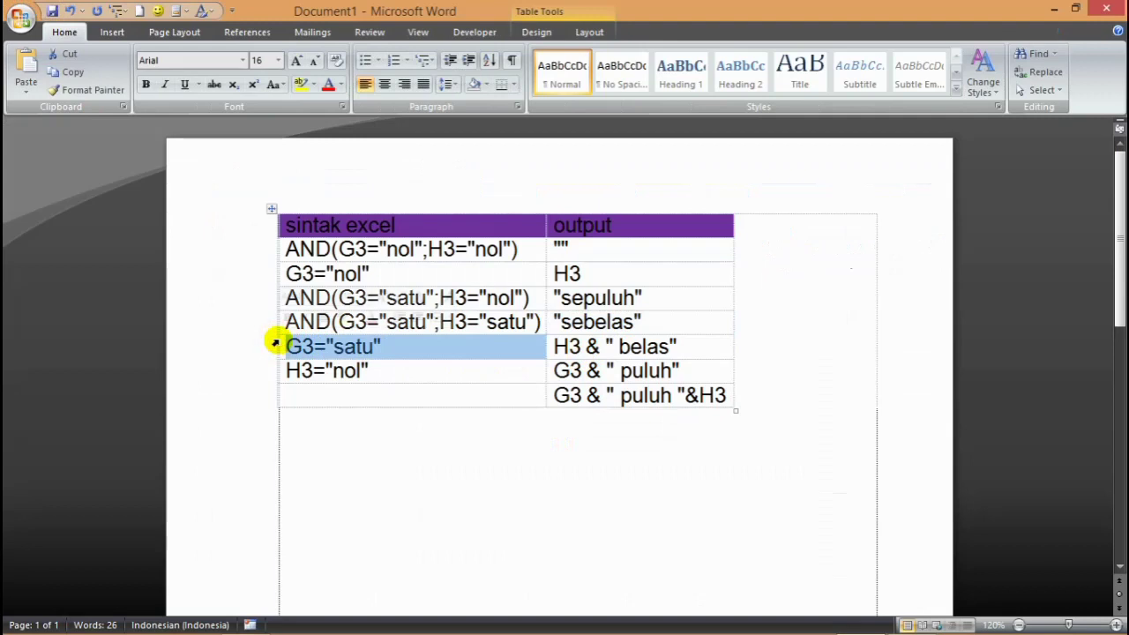
key(alt+Tab)
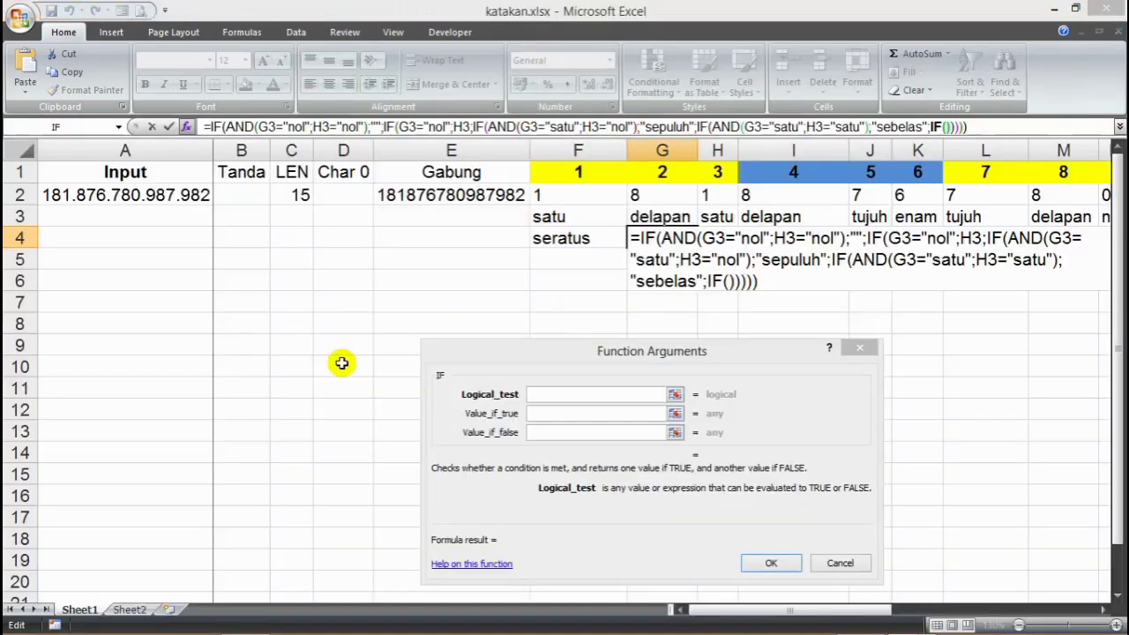
click(540, 396)
text(G3="satu")
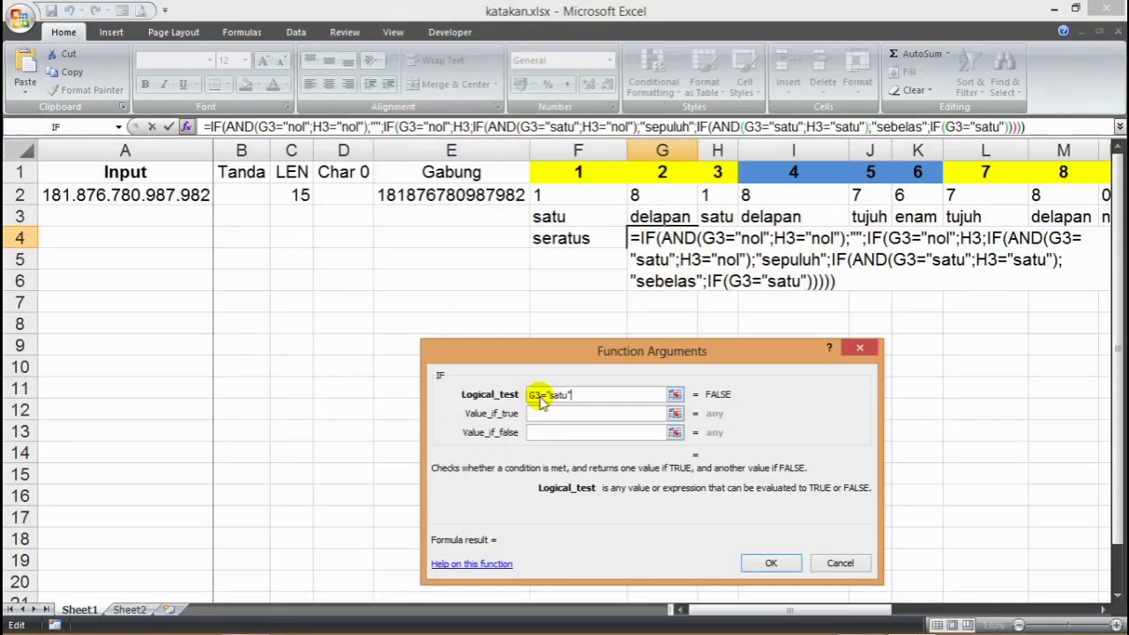
- Copy the output H3 & " belas" from the Word table into the fifth IF's value if true
key(Tab)
key(alt+Tab)
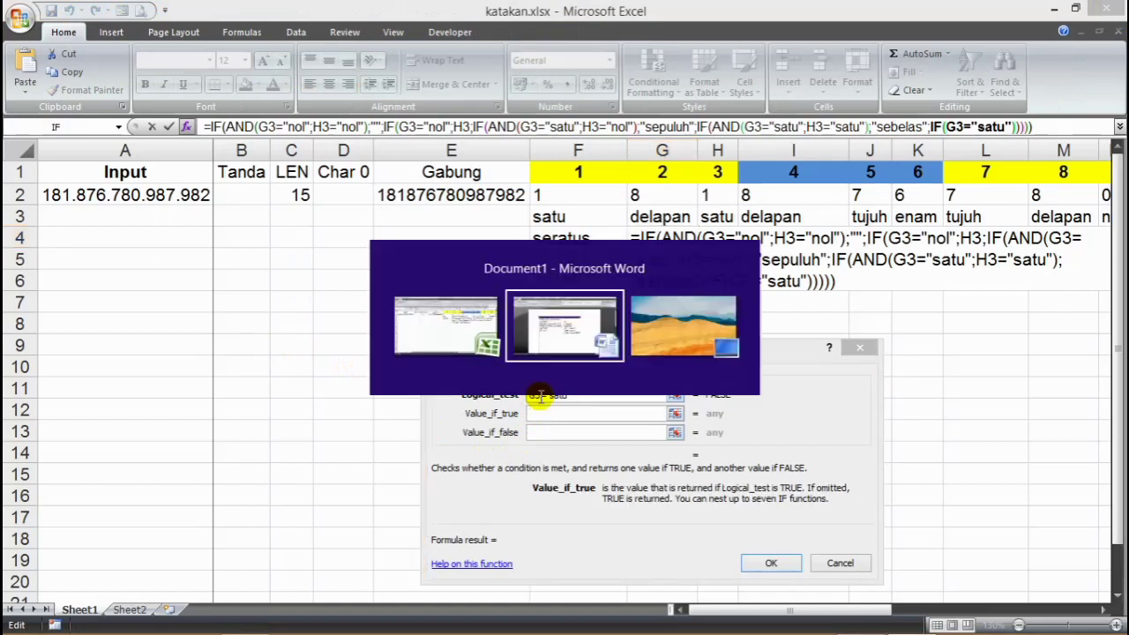
click(677, 346)
shift+click(556, 347)
key(ctrl+c)
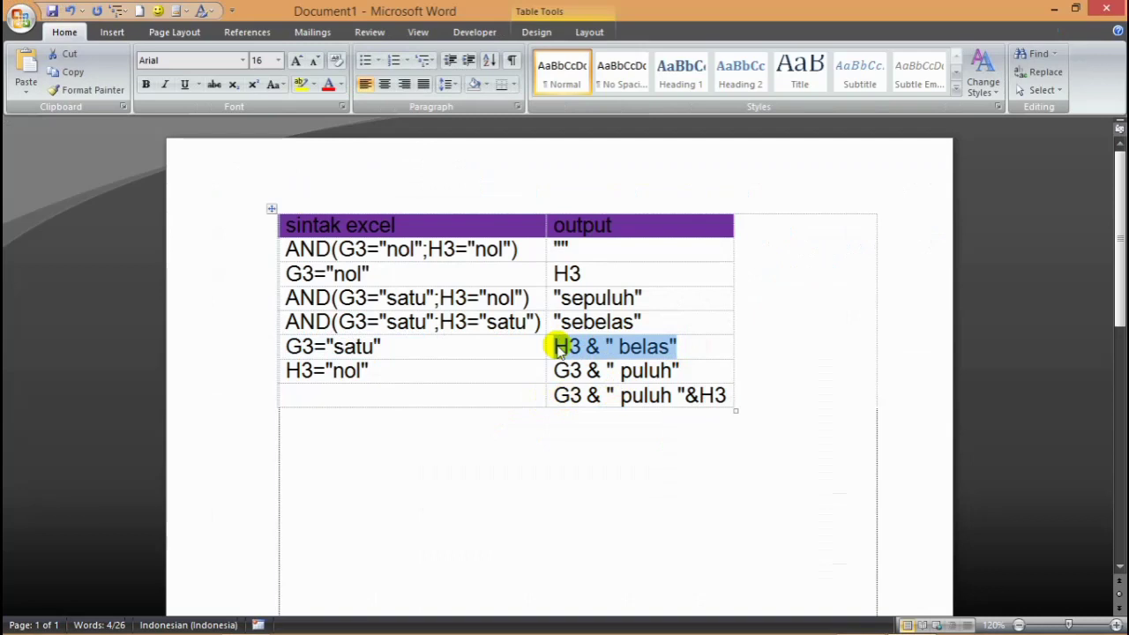
key(alt+Tab)
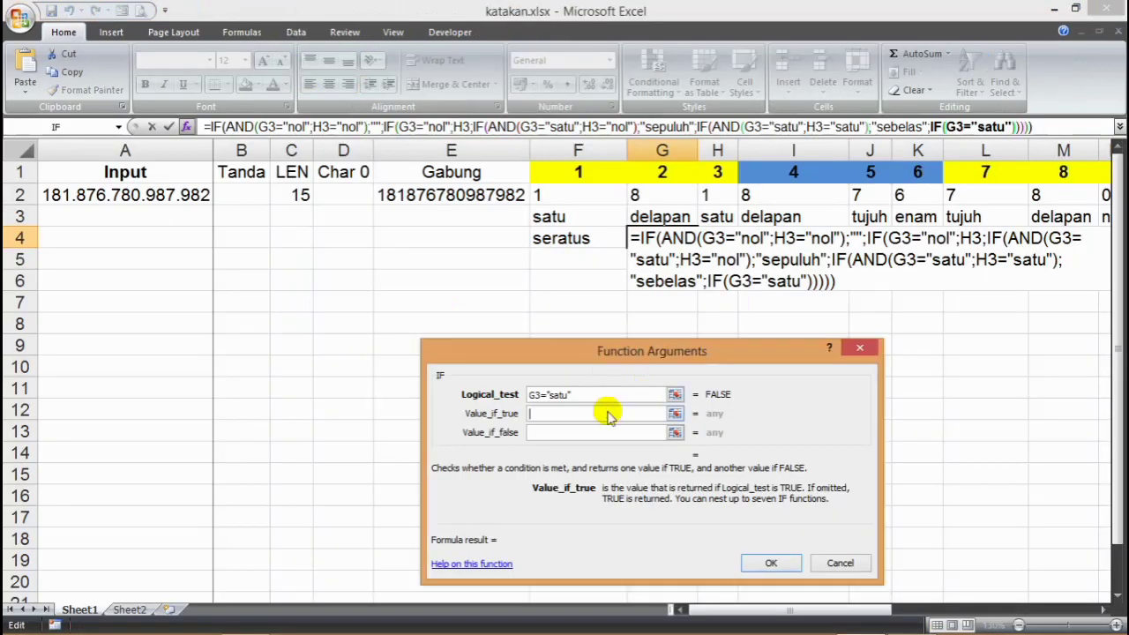
key(ctrl+v)
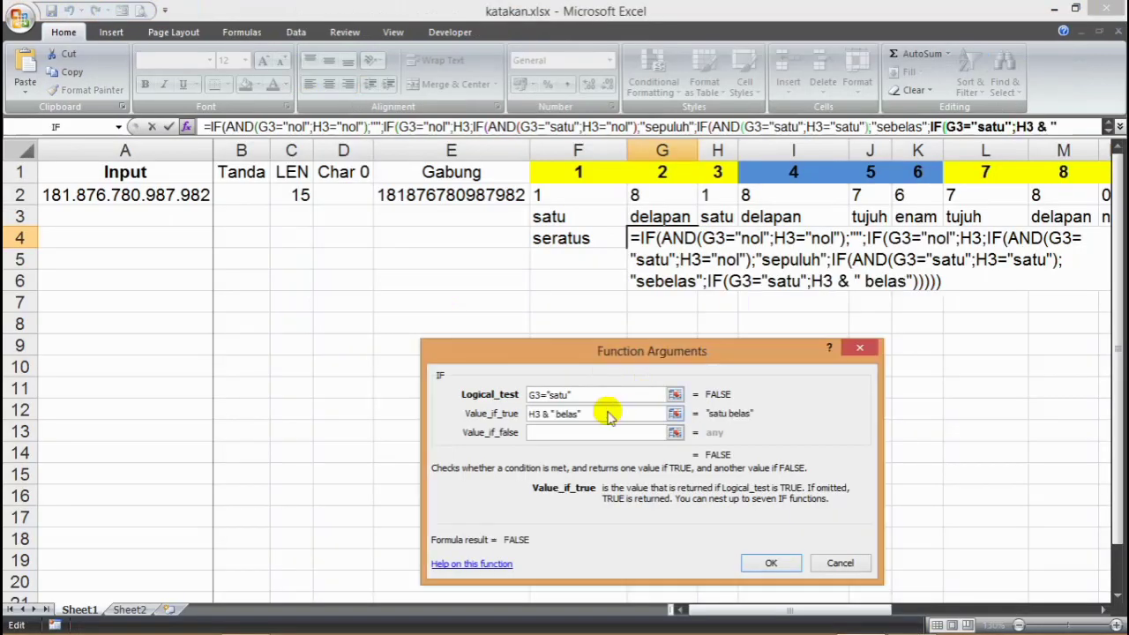
- Nest a sixth IF as the value if false, with H3="nol" copied from the Word table as its logical test
key(Tab)
key(alt+Tab)
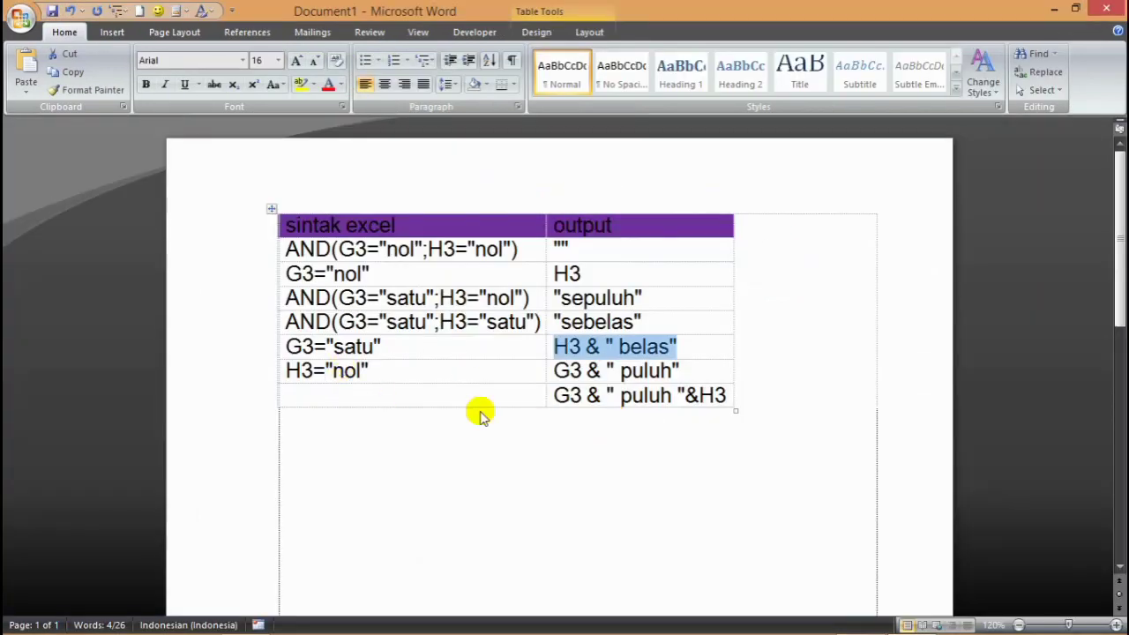
key(alt+Tab)
key(alt+Tab)
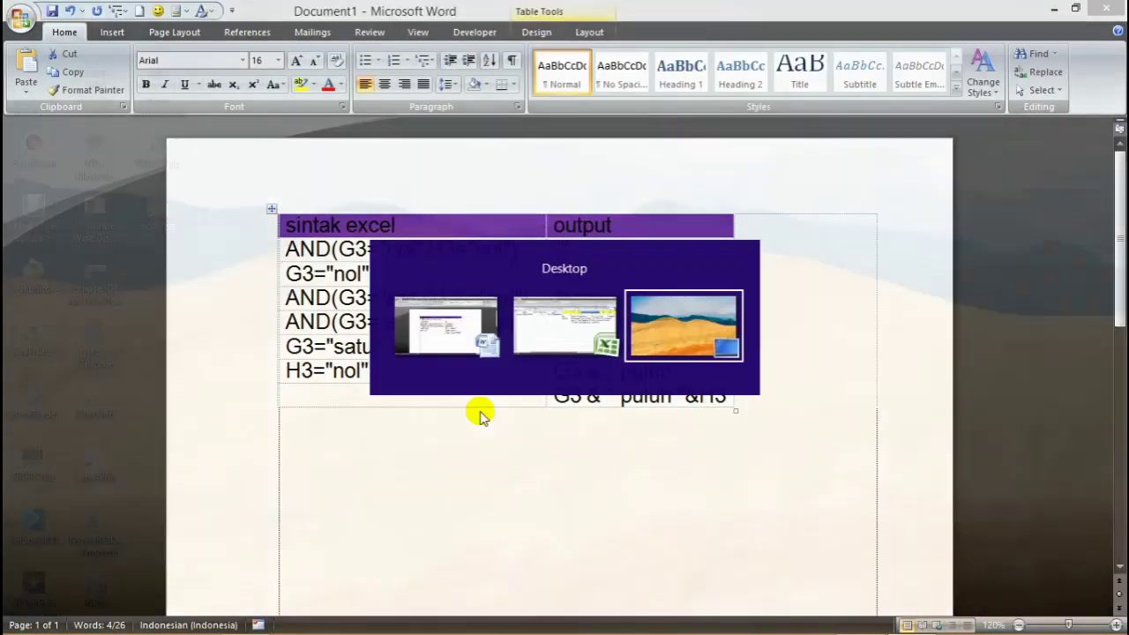
key(alt+Tab)
key(alt+Tab)
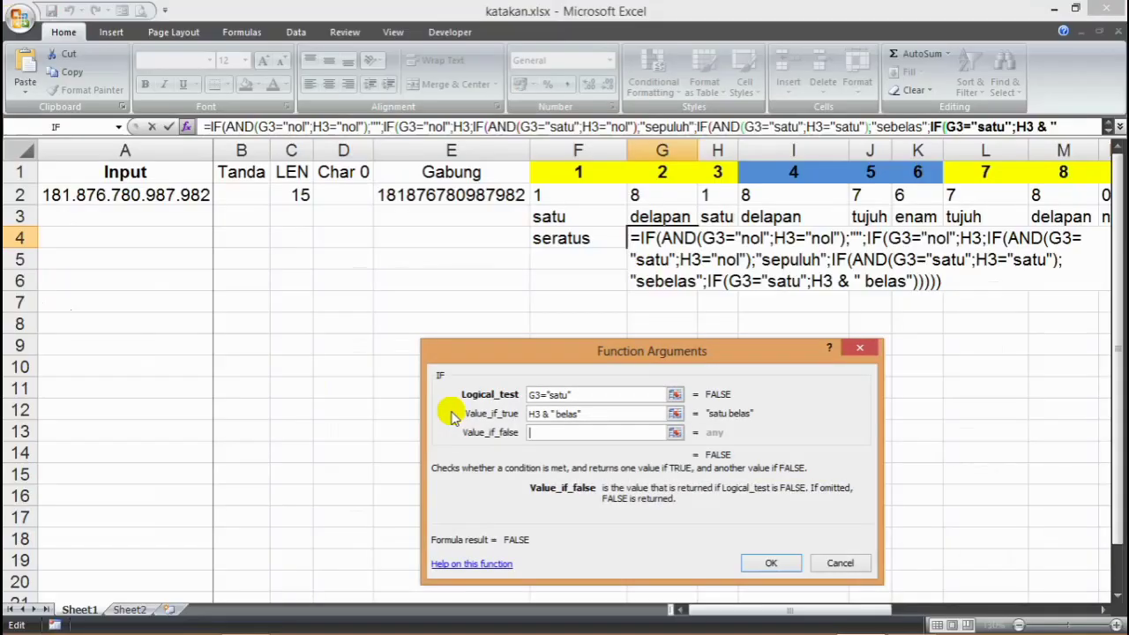
click(83, 126)
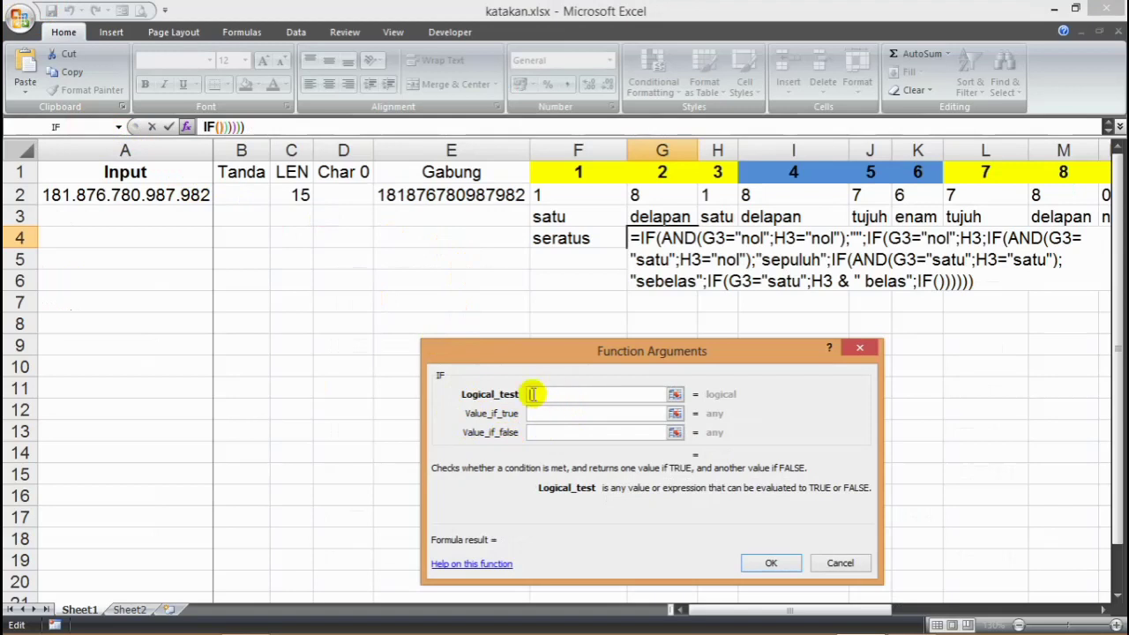
key(alt+Tab)
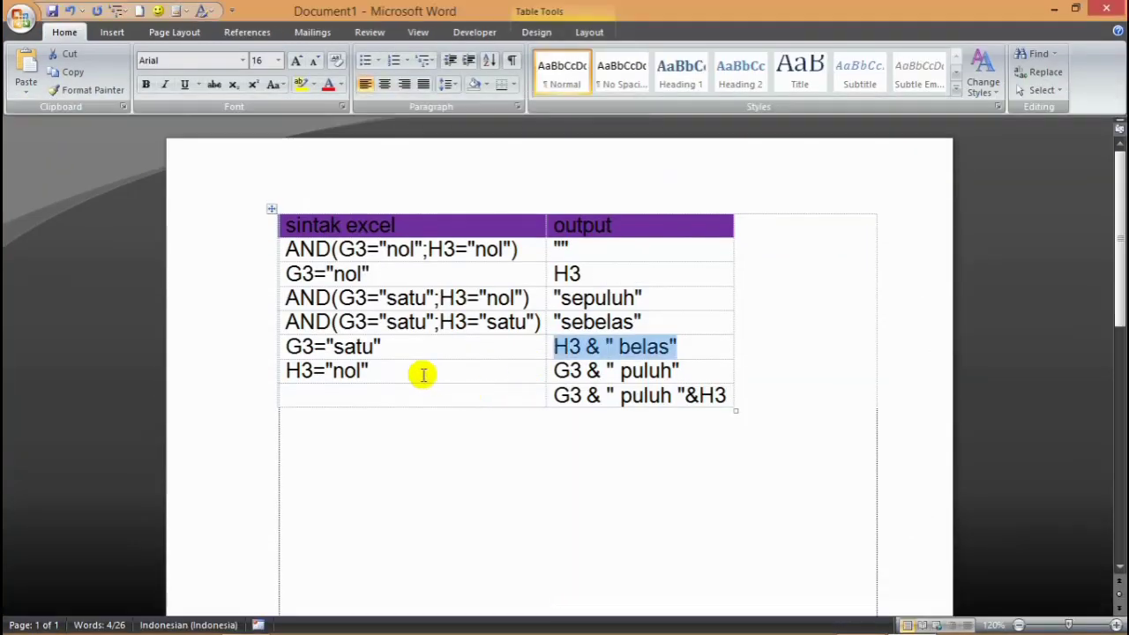
click(281, 371)
key(ctrl+c)
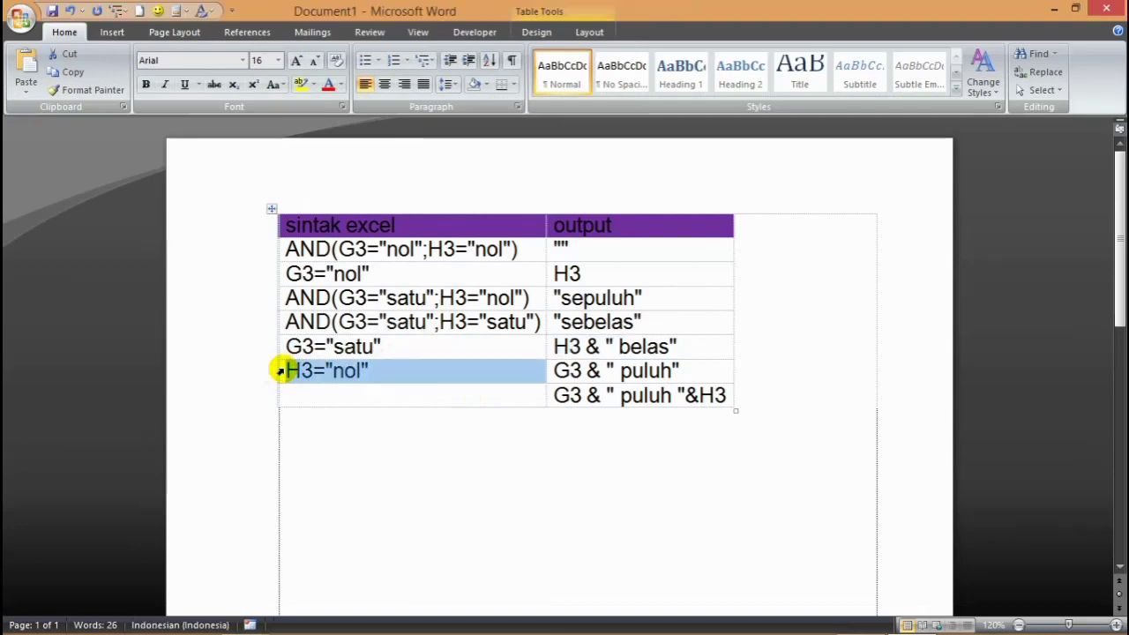
key(alt+Tab)
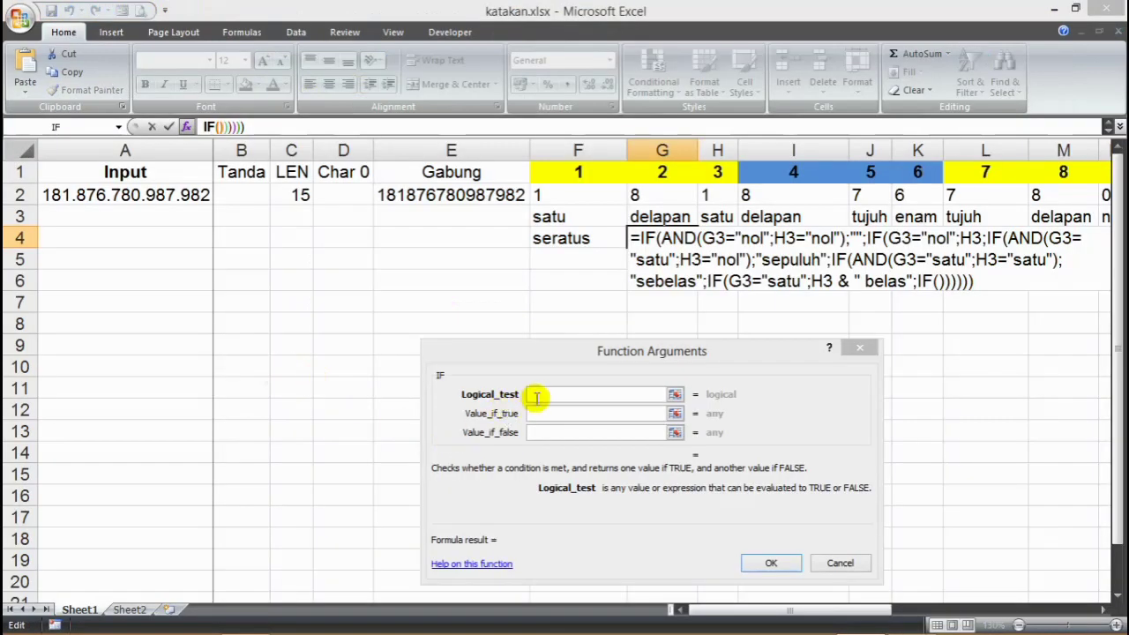
click(536, 395)
key(ctrl+v)
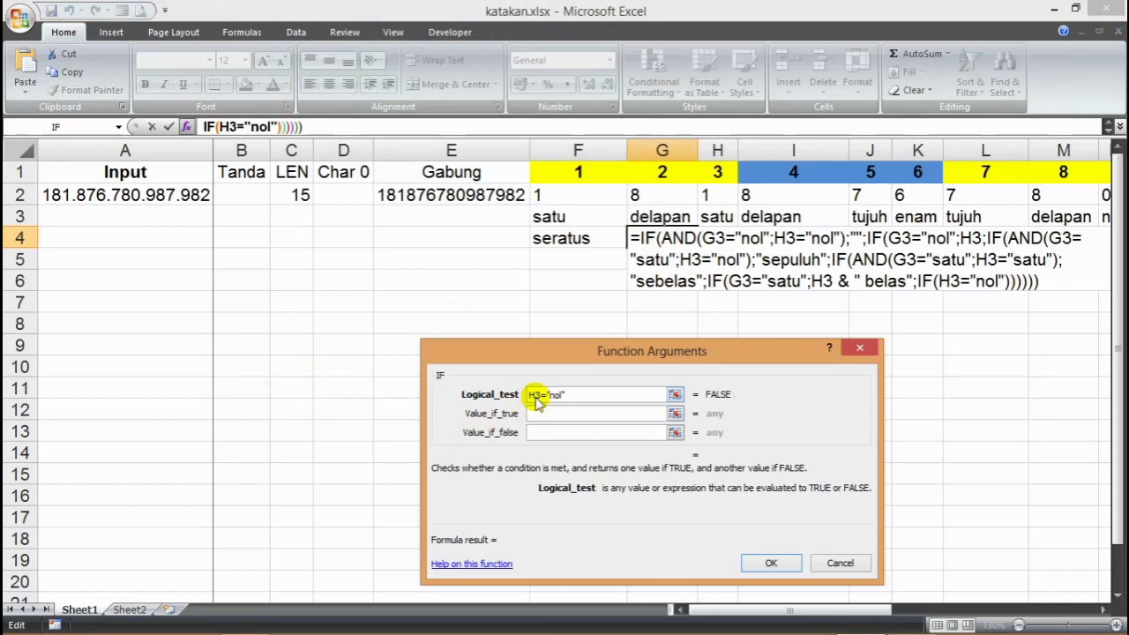
- Copy the output G3 & " puluh" from the Word table into the sixth IF's value if true
key(Tab)
key(alt+Tab)
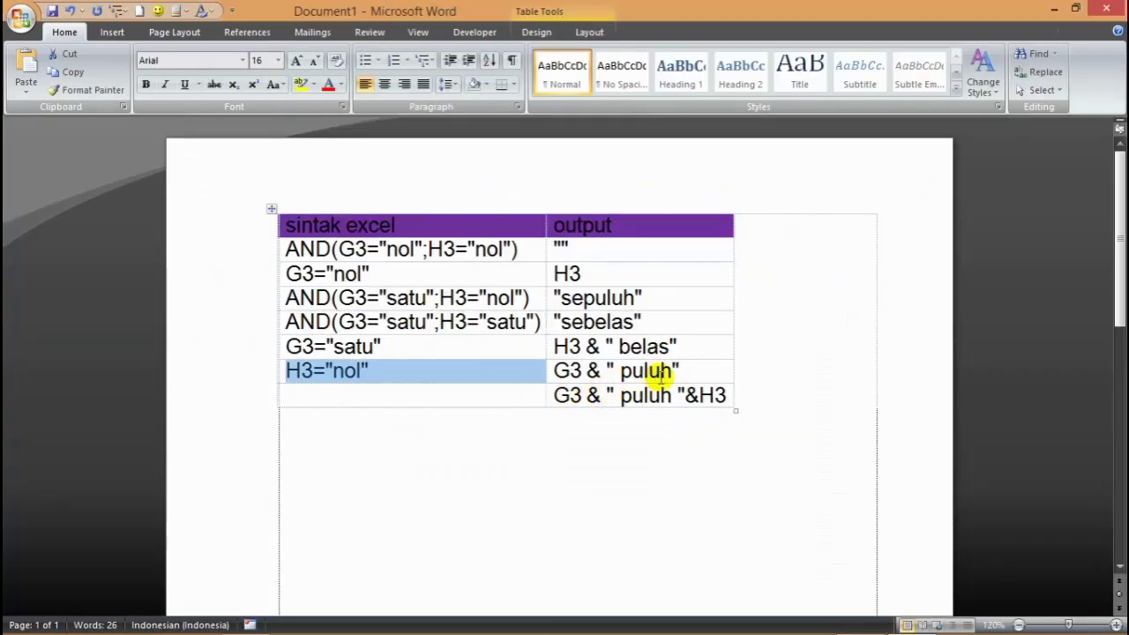
click(545, 371)
key(ctrl+c)
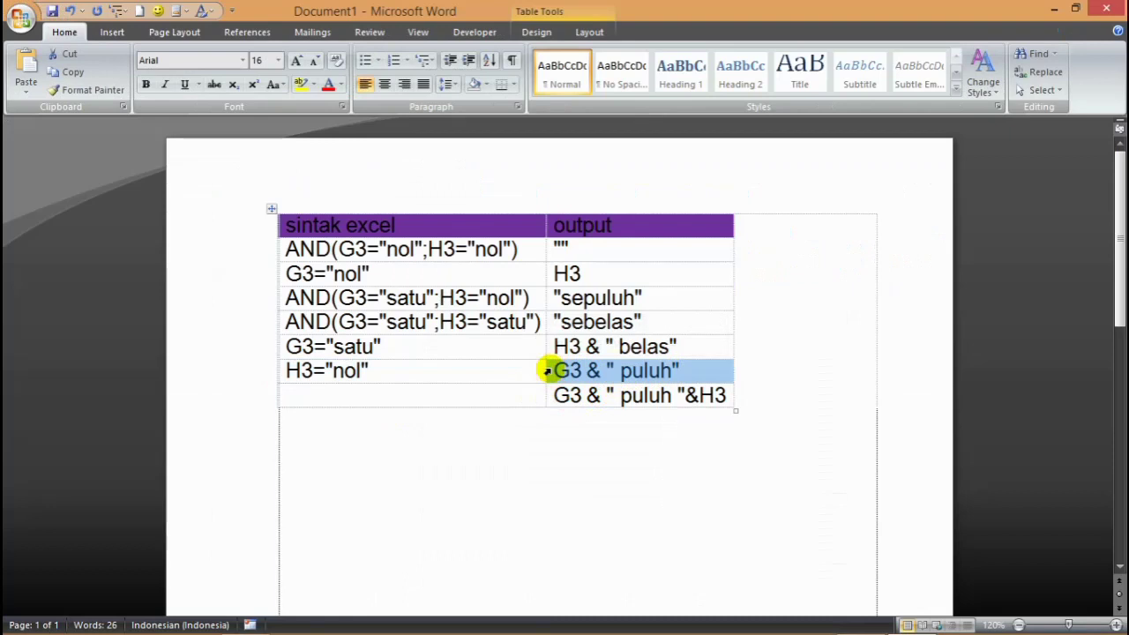
key(alt+Tab)
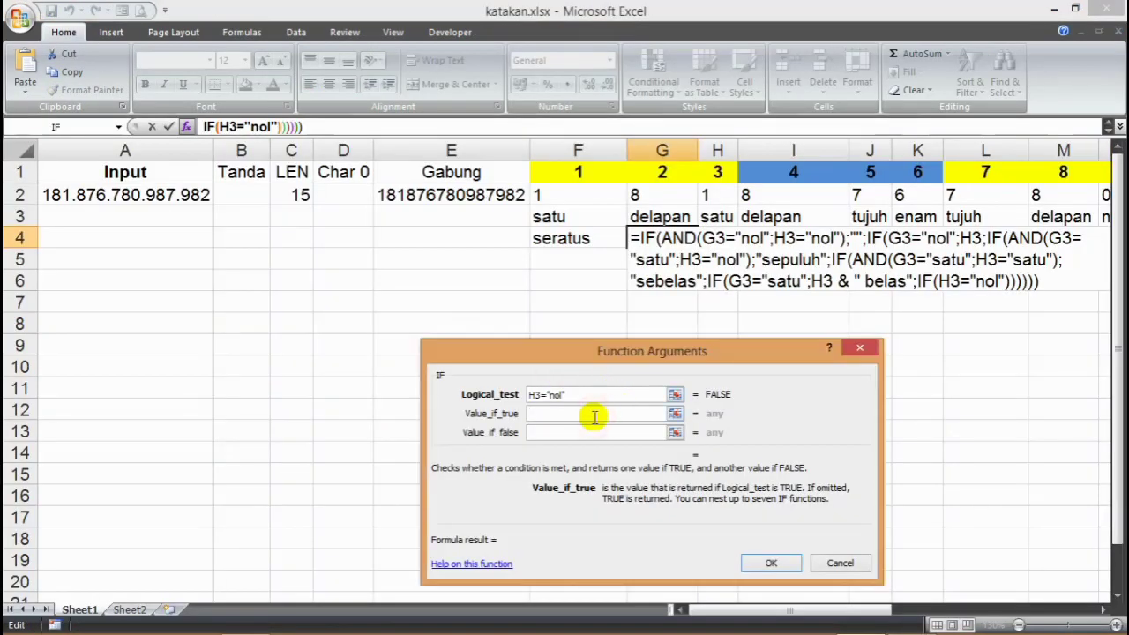
key(ctrl+v)
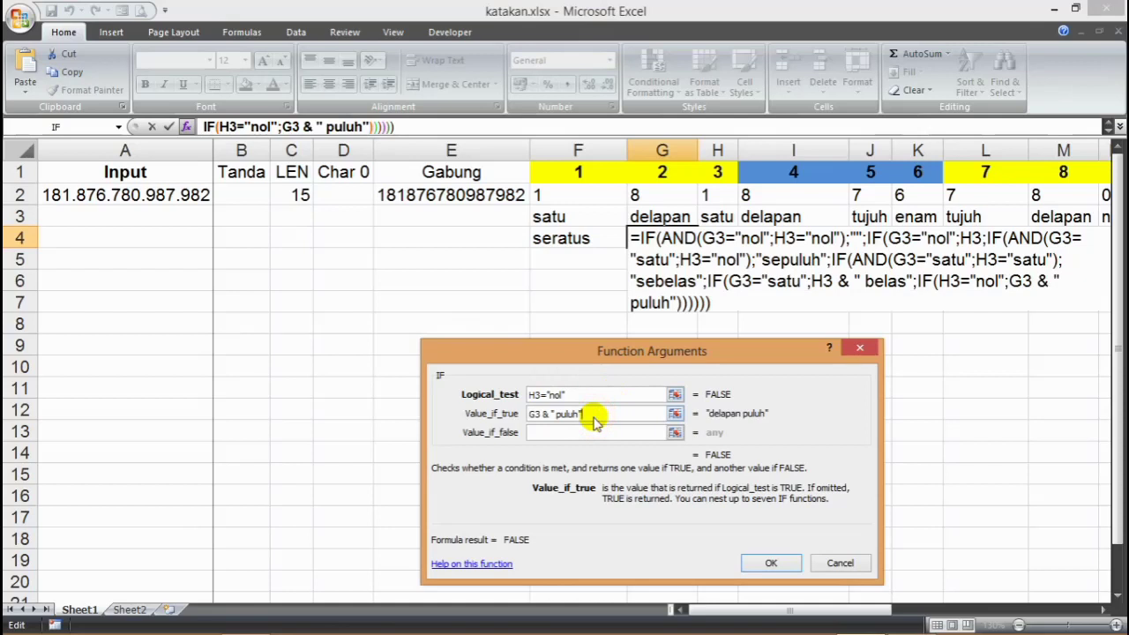
- Complete the formula with G3 & " puluh "&H3 from the Word table as the sixth IF's value if false, and autofit column G
key(alt+Tab)
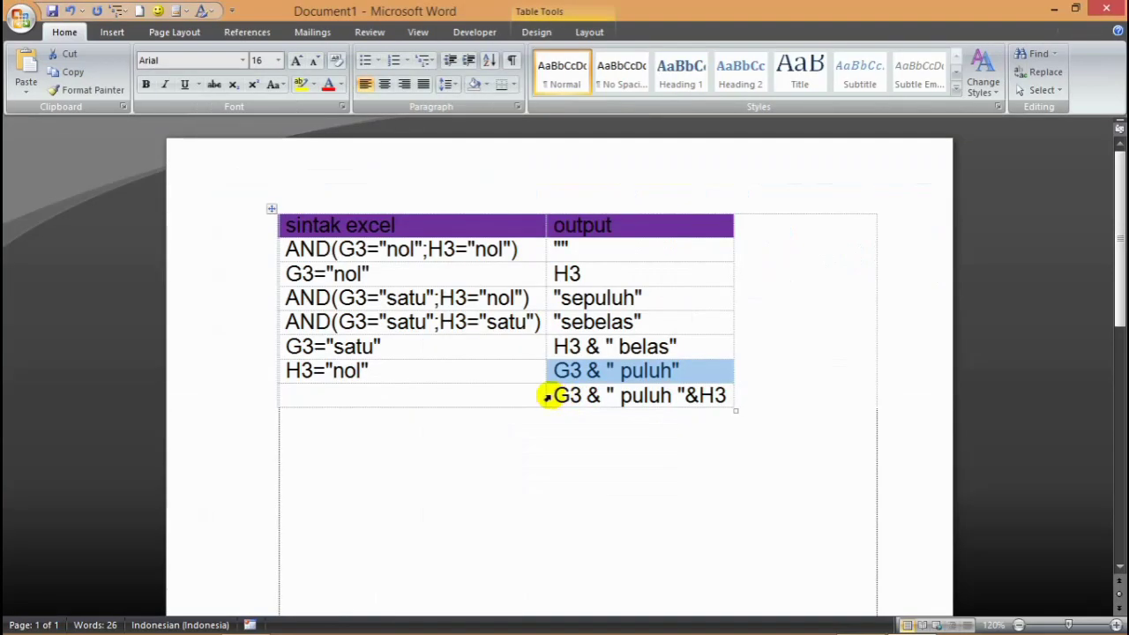
click(547, 397)
key(ctrl+c)
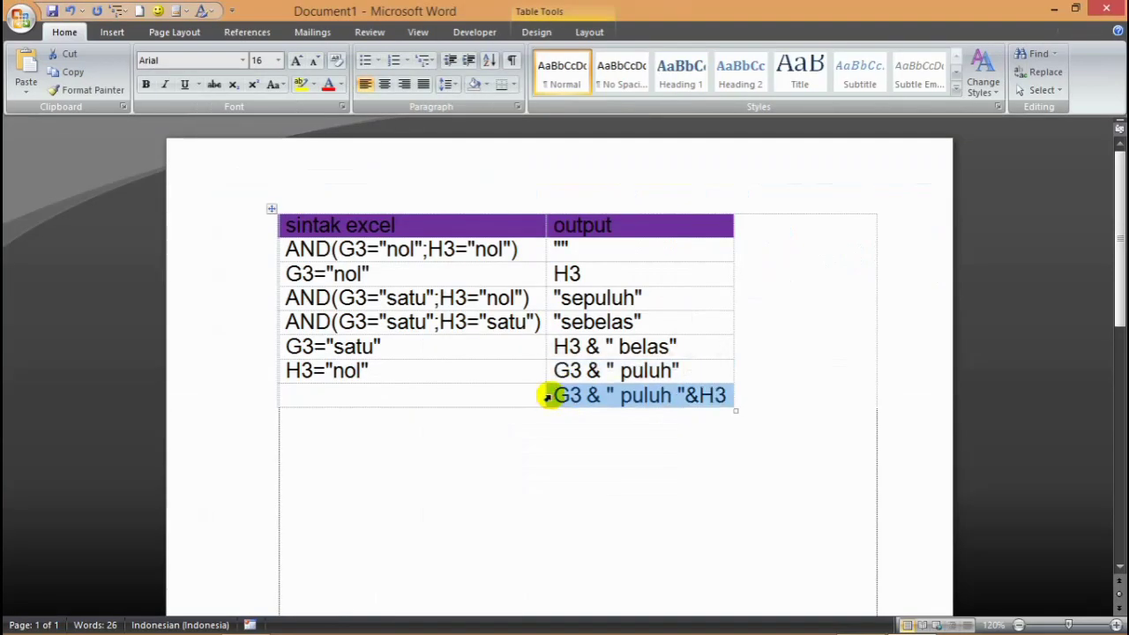
key(alt+Tab)
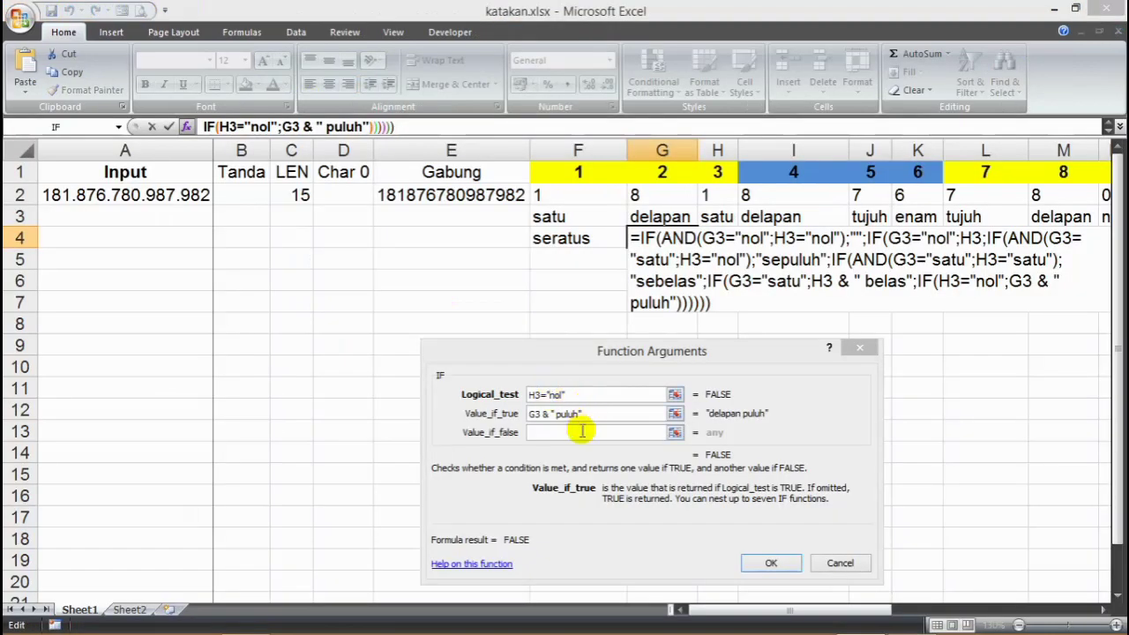
click(581, 433)
key(ctrl+v)
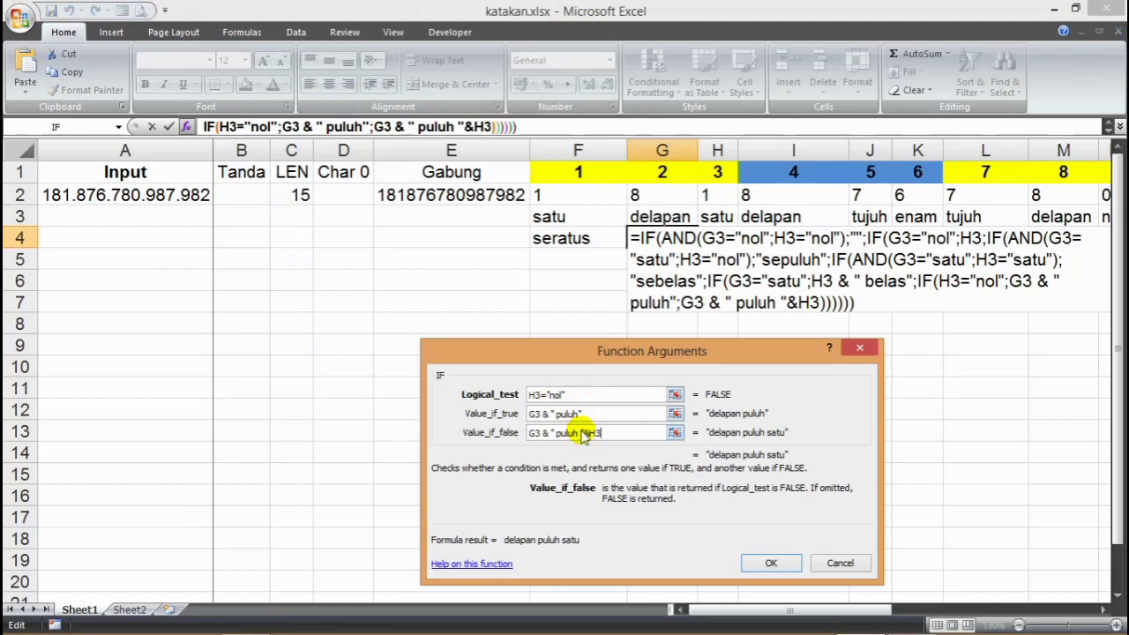
click(759, 563)
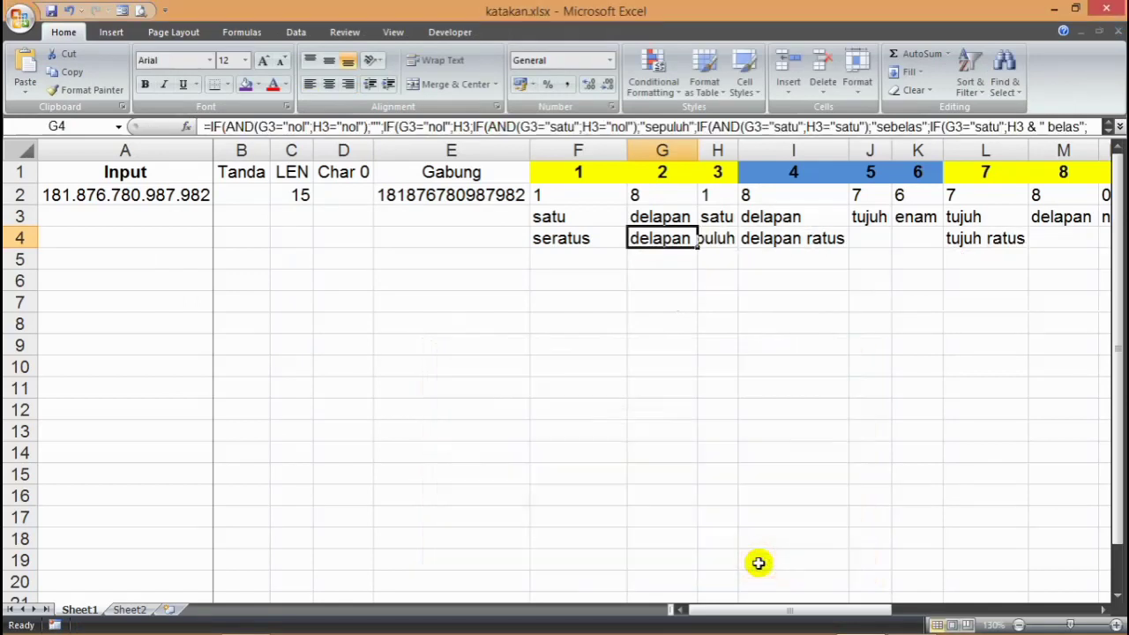
double_click(699, 150)
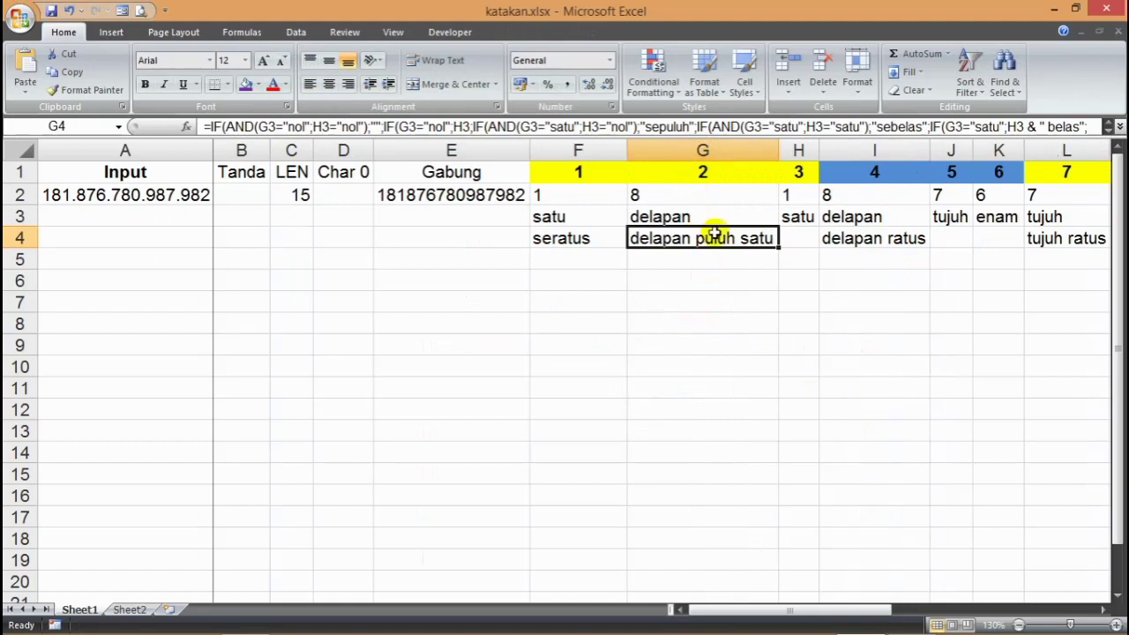